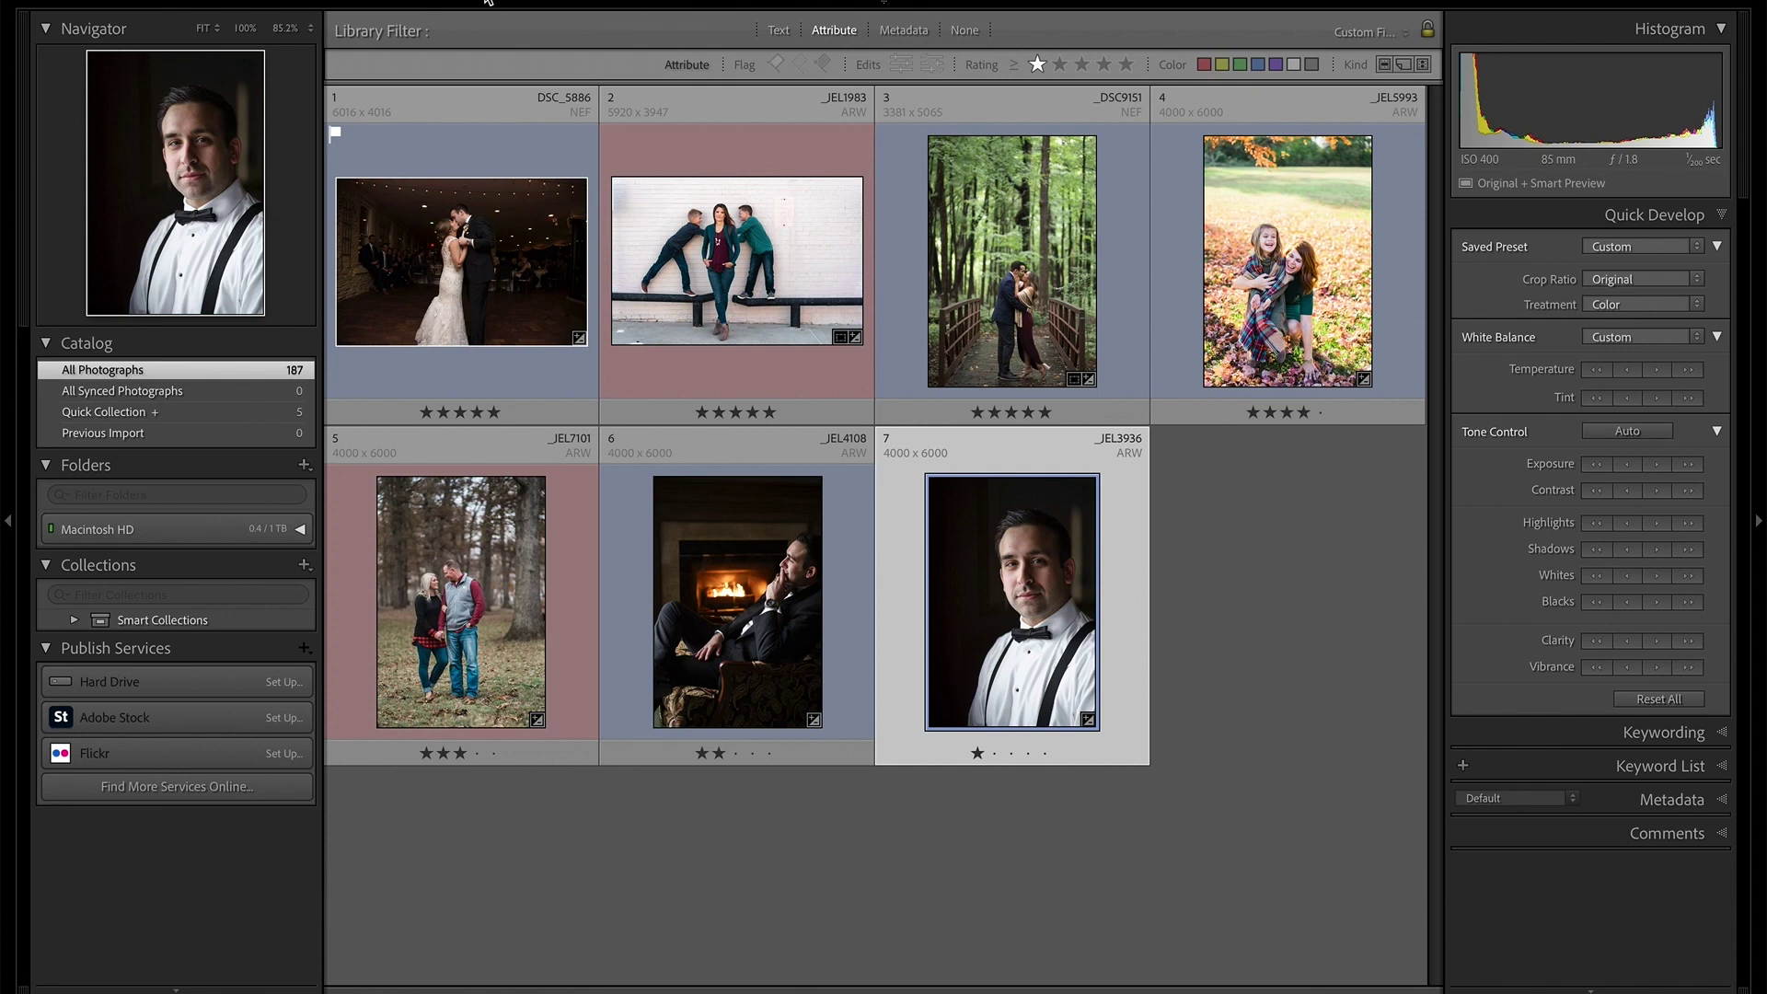
# Open groom portrait _JEL3936.ARW in Develop and cycle through the Shadows, Midtones, Highlights and 3-way grading views.
pyautogui.doubleClick(1012, 589)
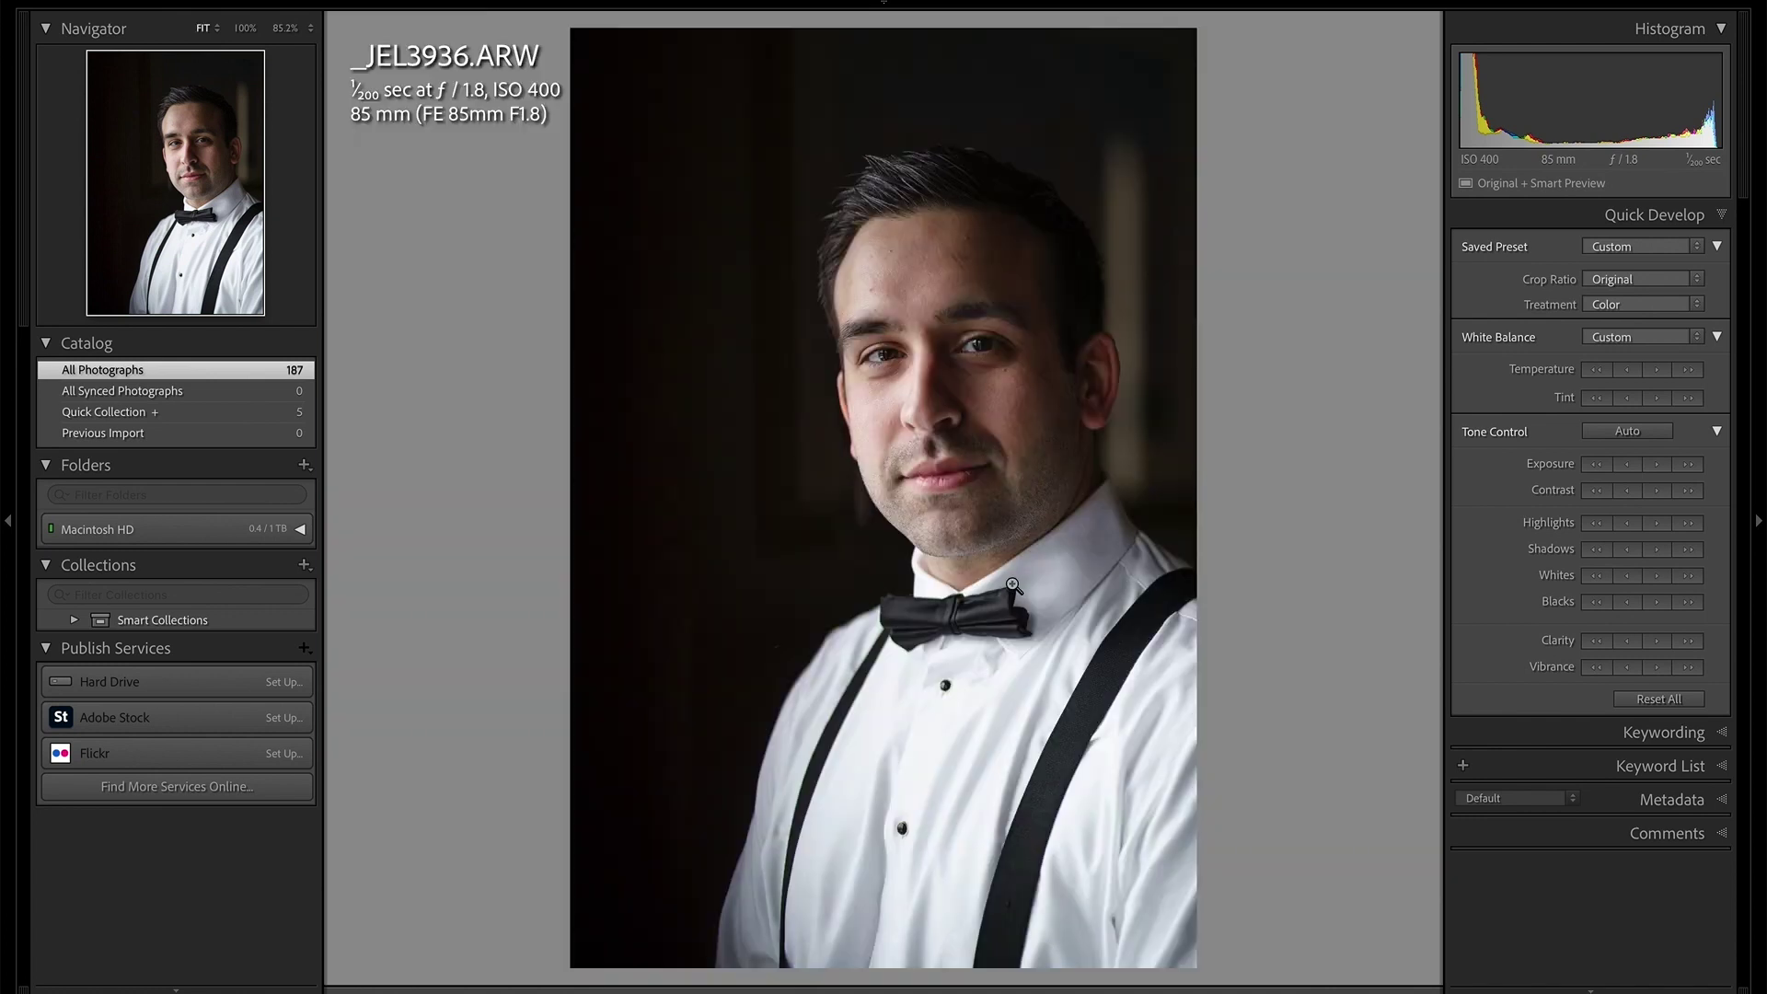
pyautogui.press('d')
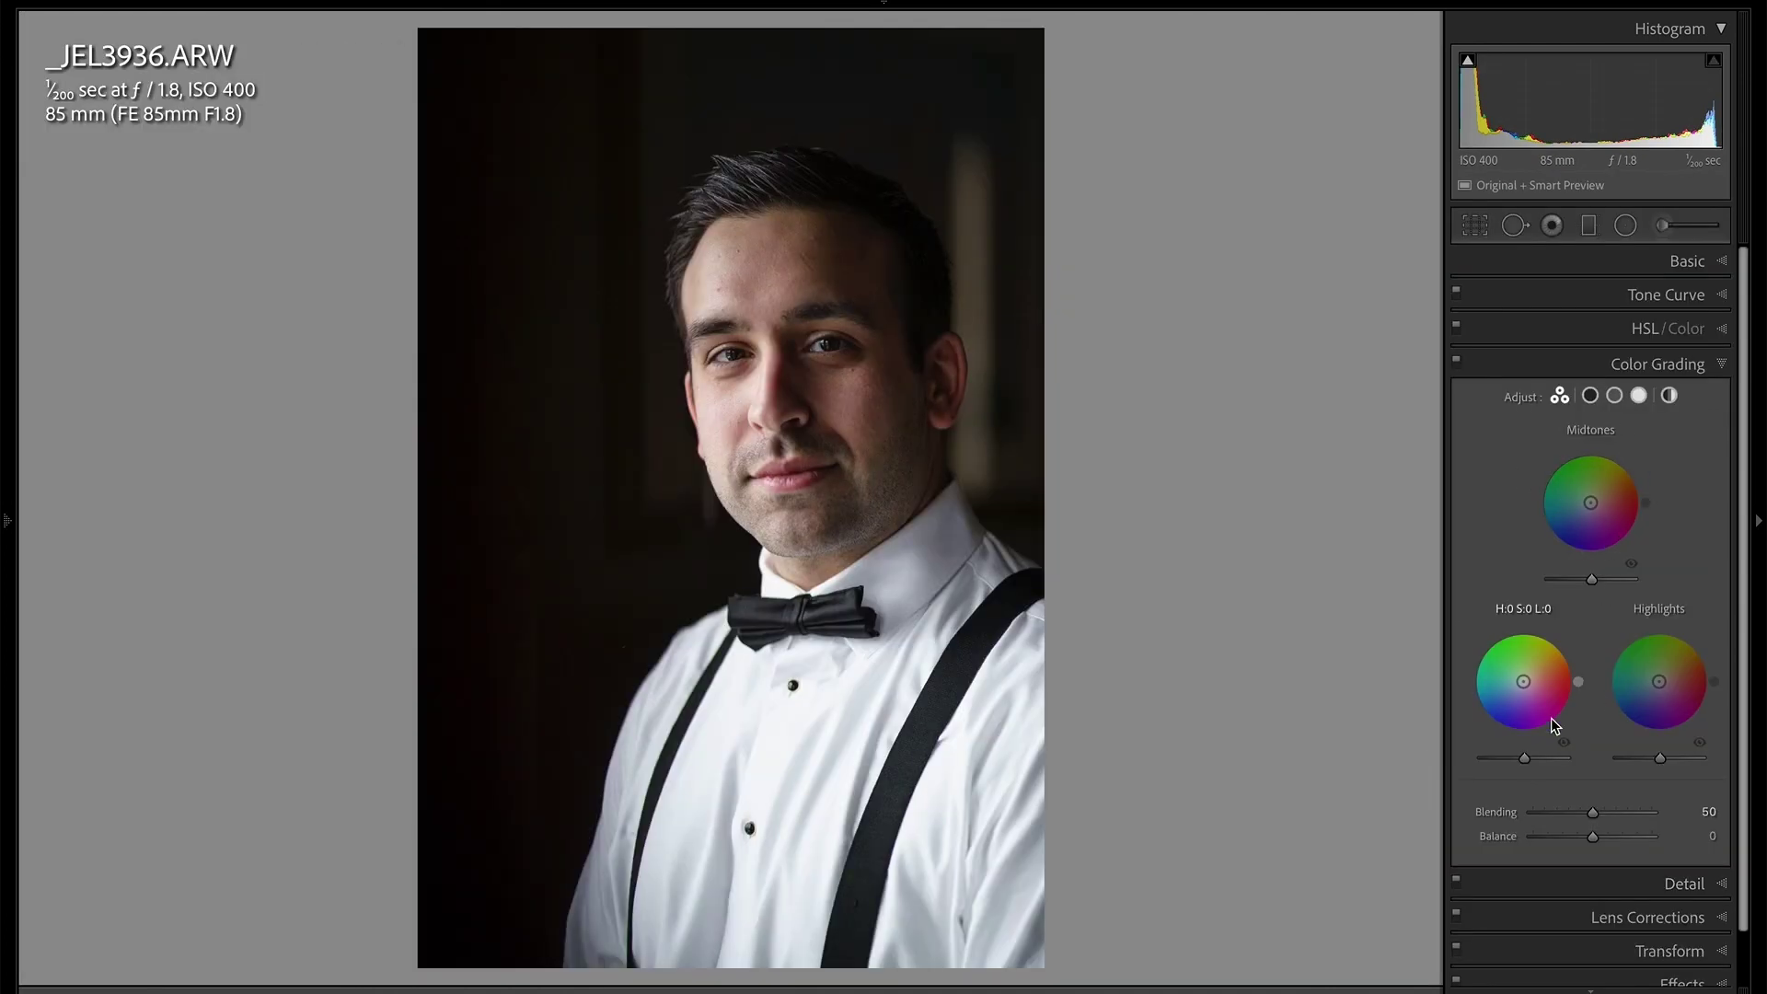
pyautogui.click(1590, 397)
pyautogui.click(1614, 397)
pyautogui.click(1639, 397)
pyautogui.click(1558, 396)
# Drop the Global grade luminance to about -42, then settle on the Shadows wheel.
pyautogui.click(1668, 396)
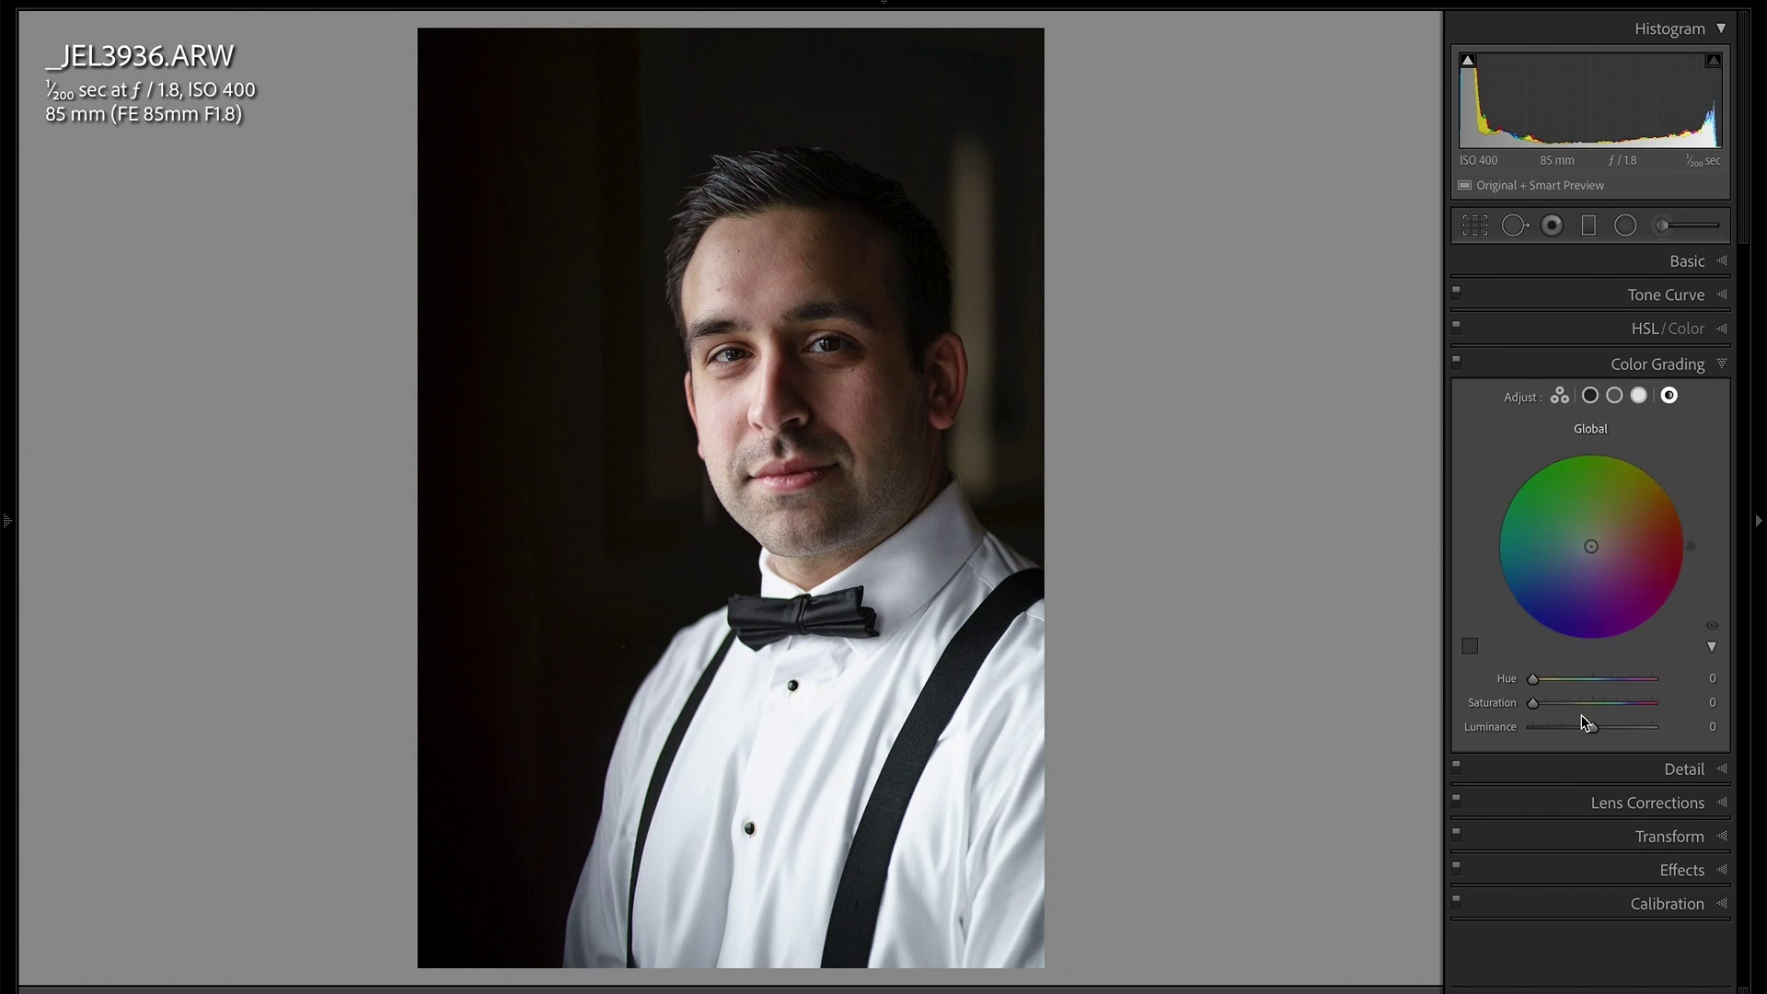
pyautogui.moveTo(1595, 729)
pyautogui.mouseDown()
pyautogui.moveTo(1544, 730)
pyautogui.moveTo(1593, 726)
pyautogui.moveTo(1567, 736)
pyautogui.mouseUp()
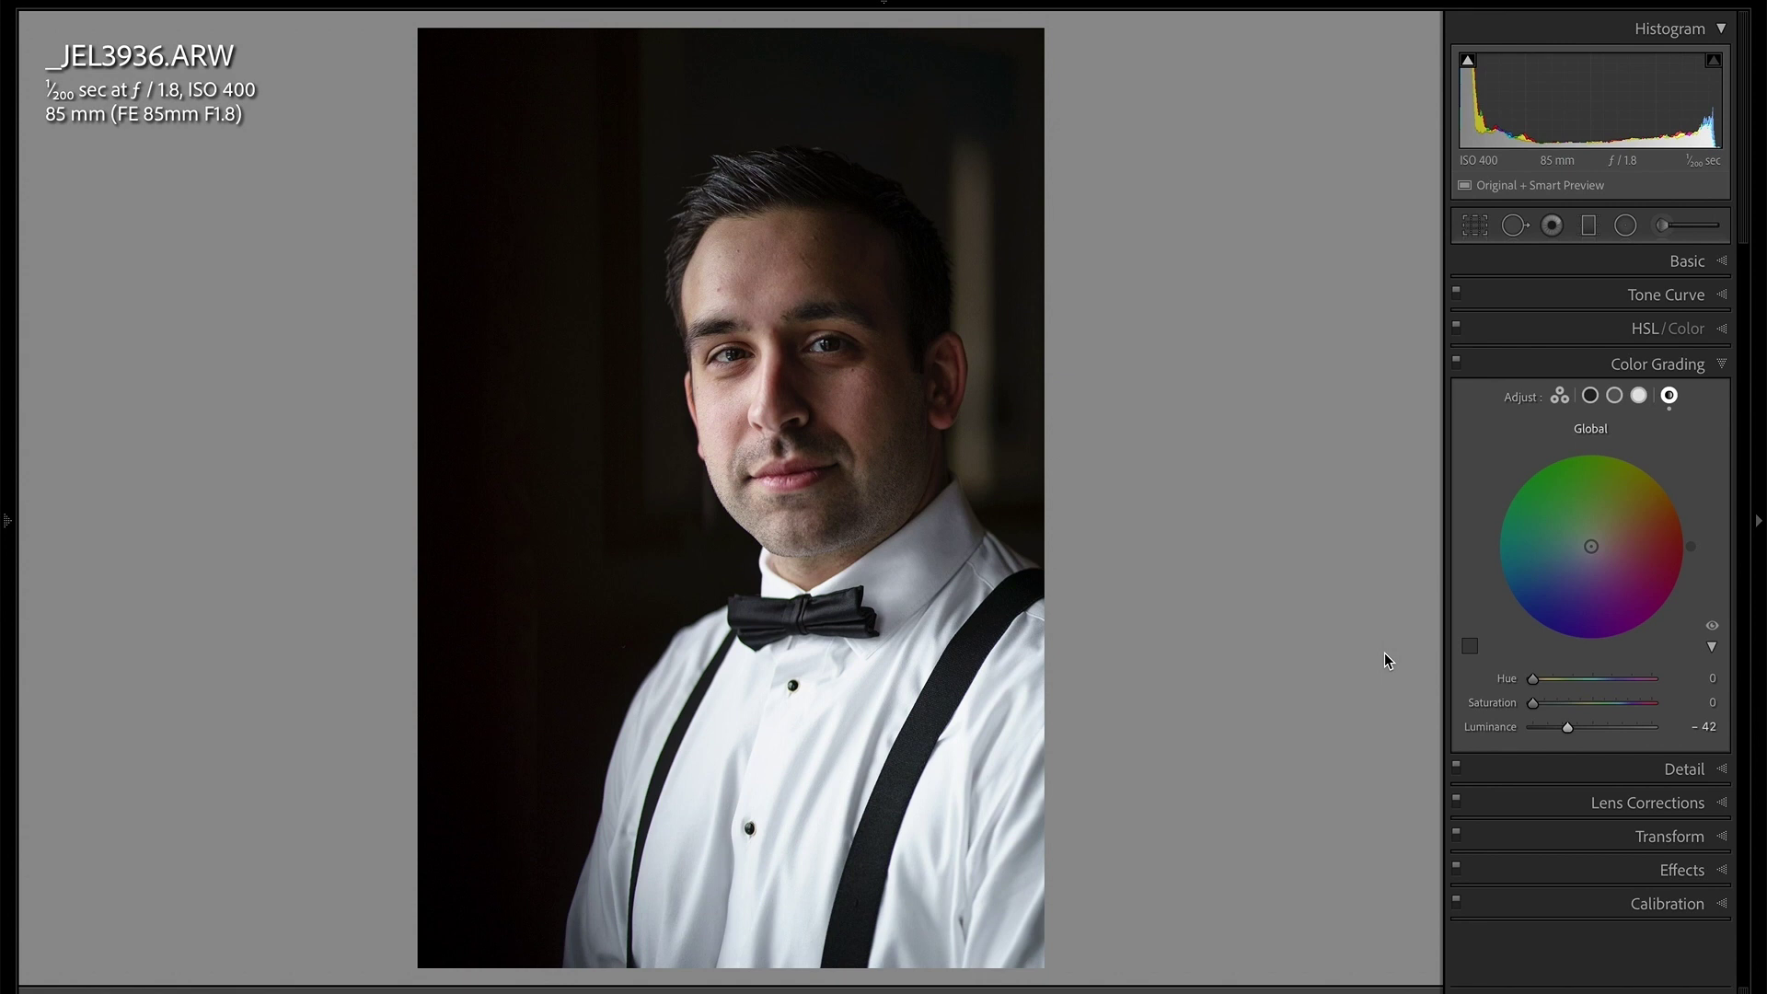
pyautogui.click(1589, 395)
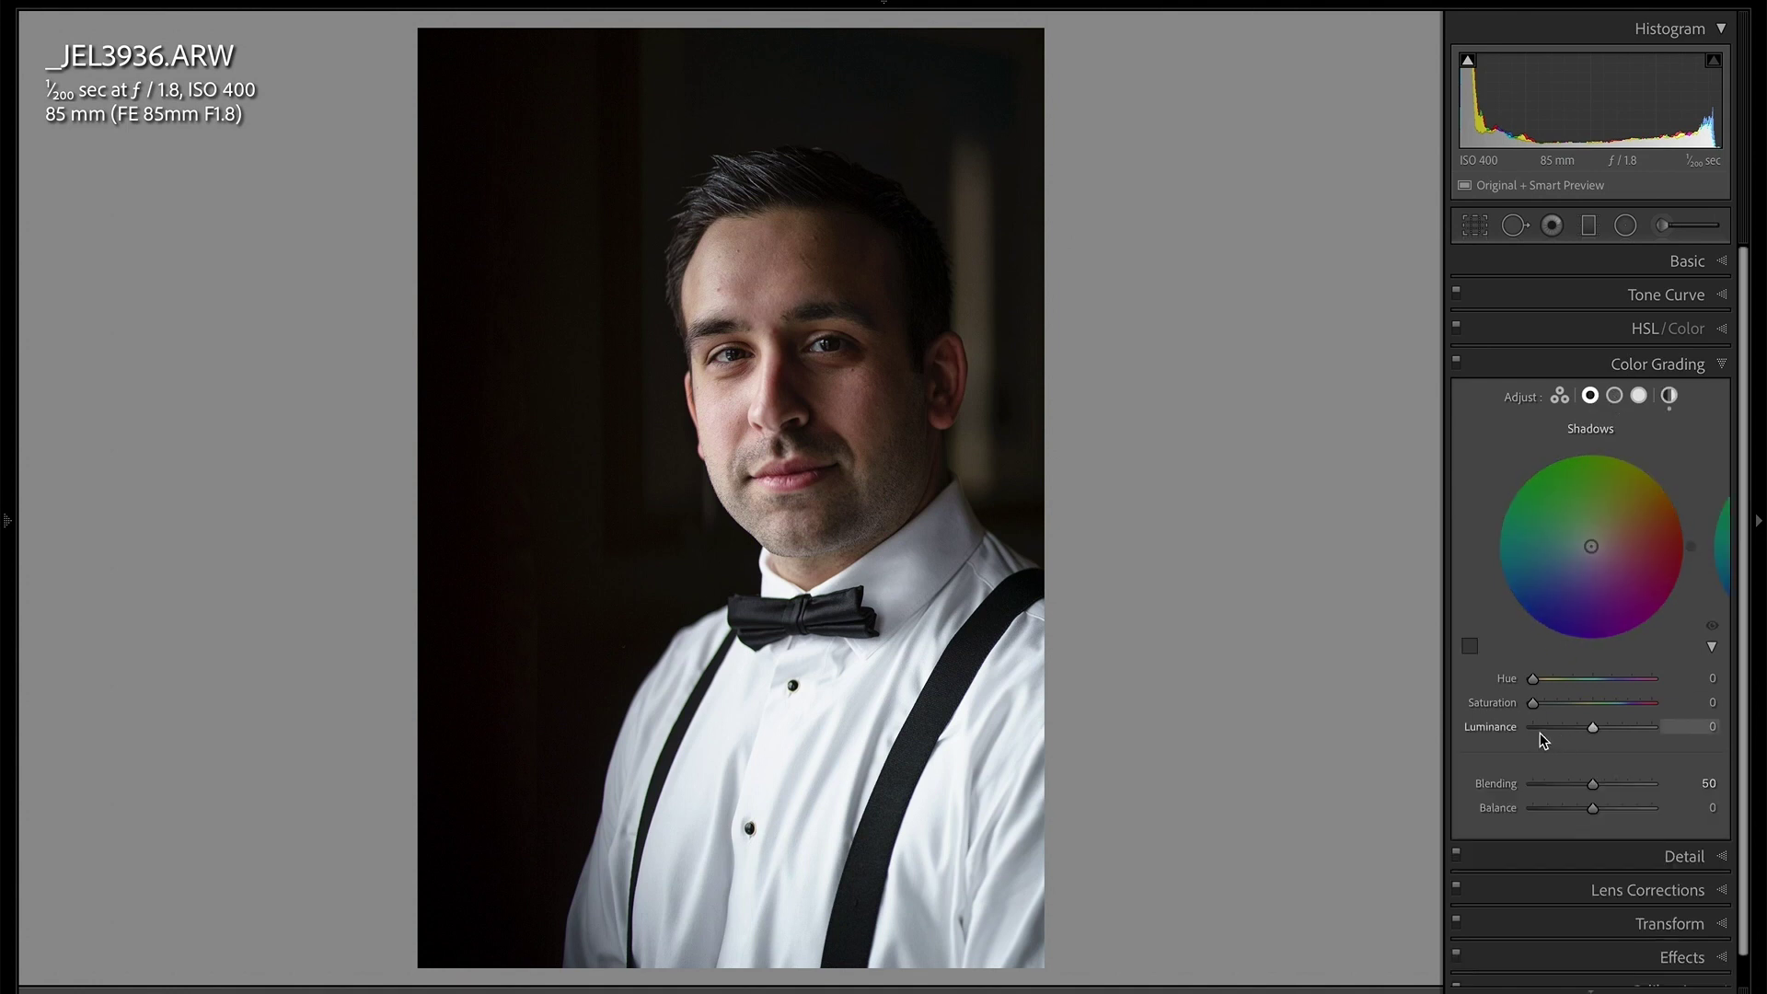
pyautogui.click(1668, 396)
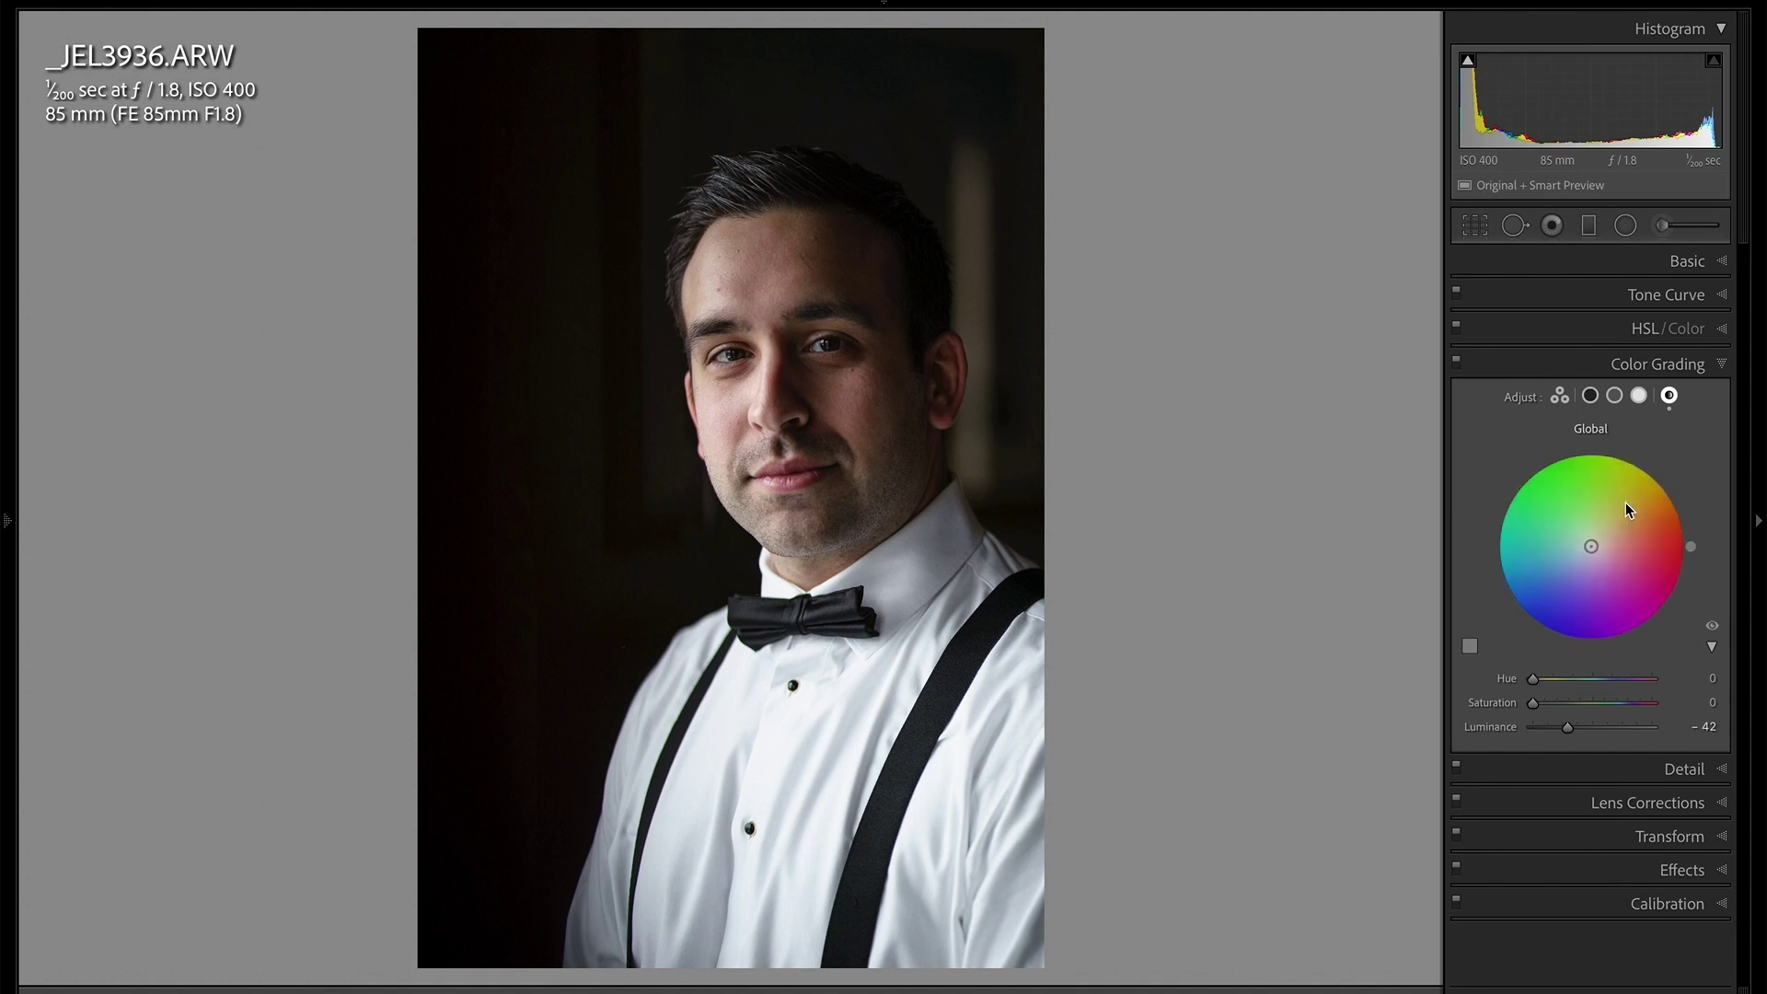
pyautogui.click(1590, 396)
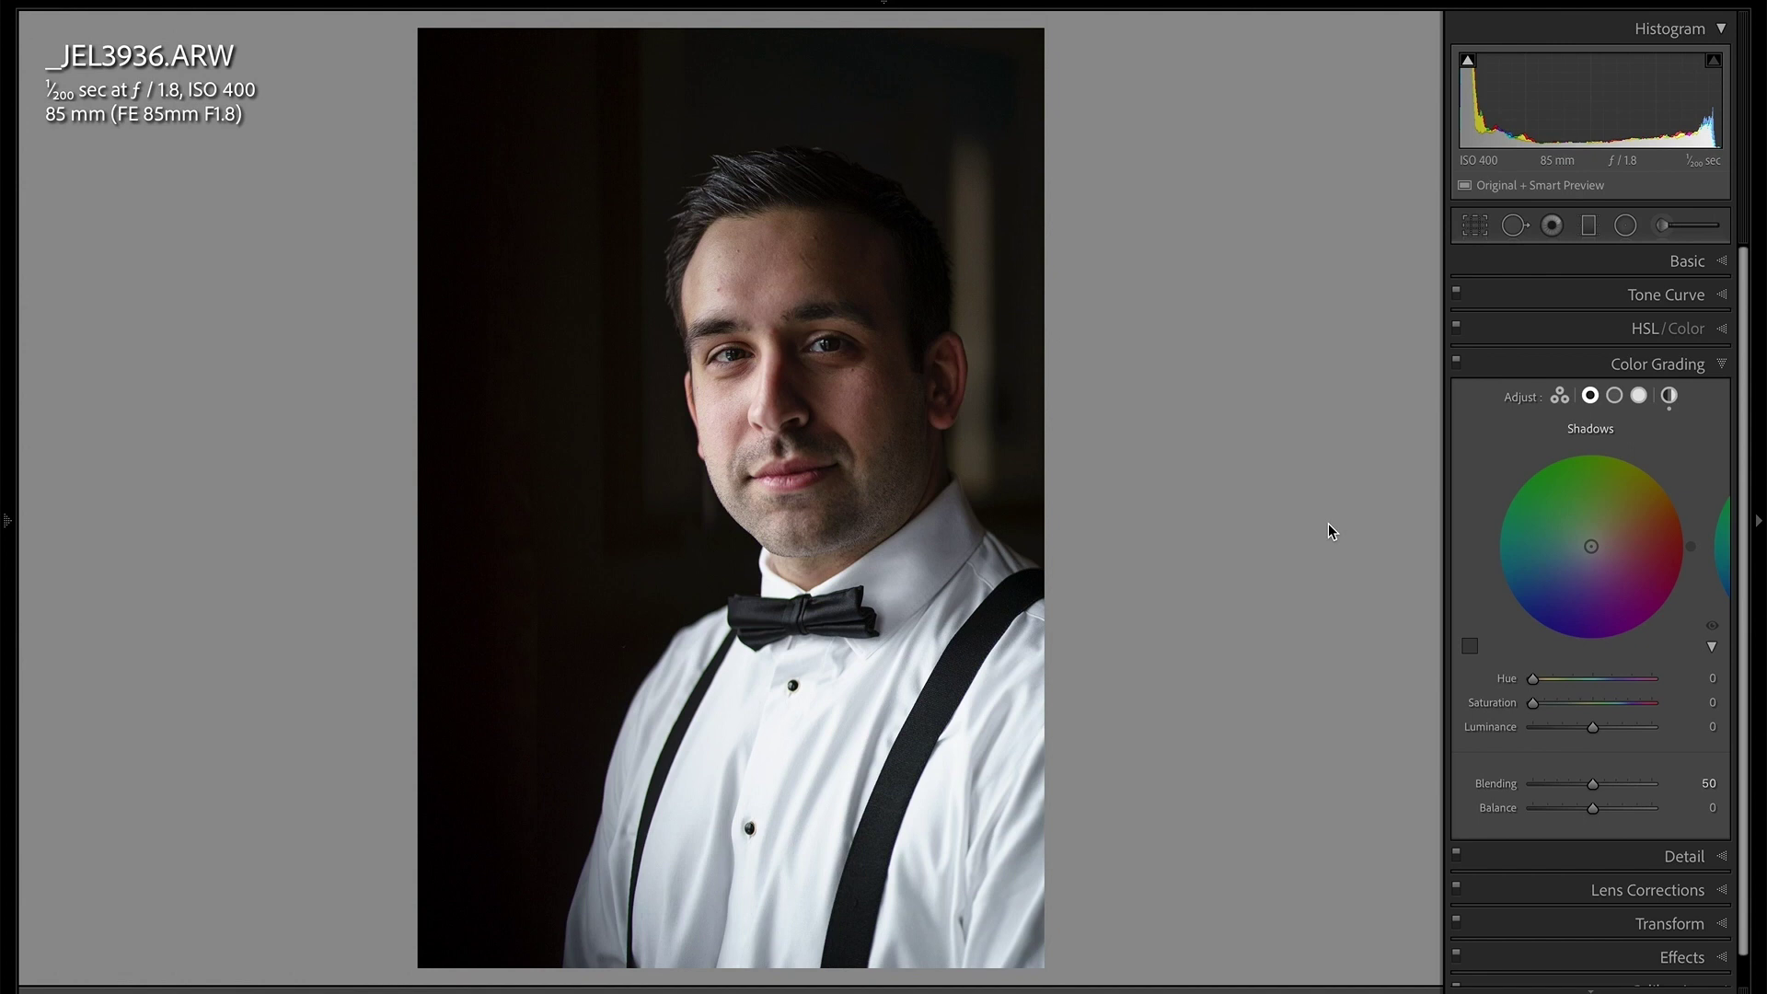
# View the groom portrait in Before/After side by side with the Global grading wheel displayed.
pyautogui.press('y')
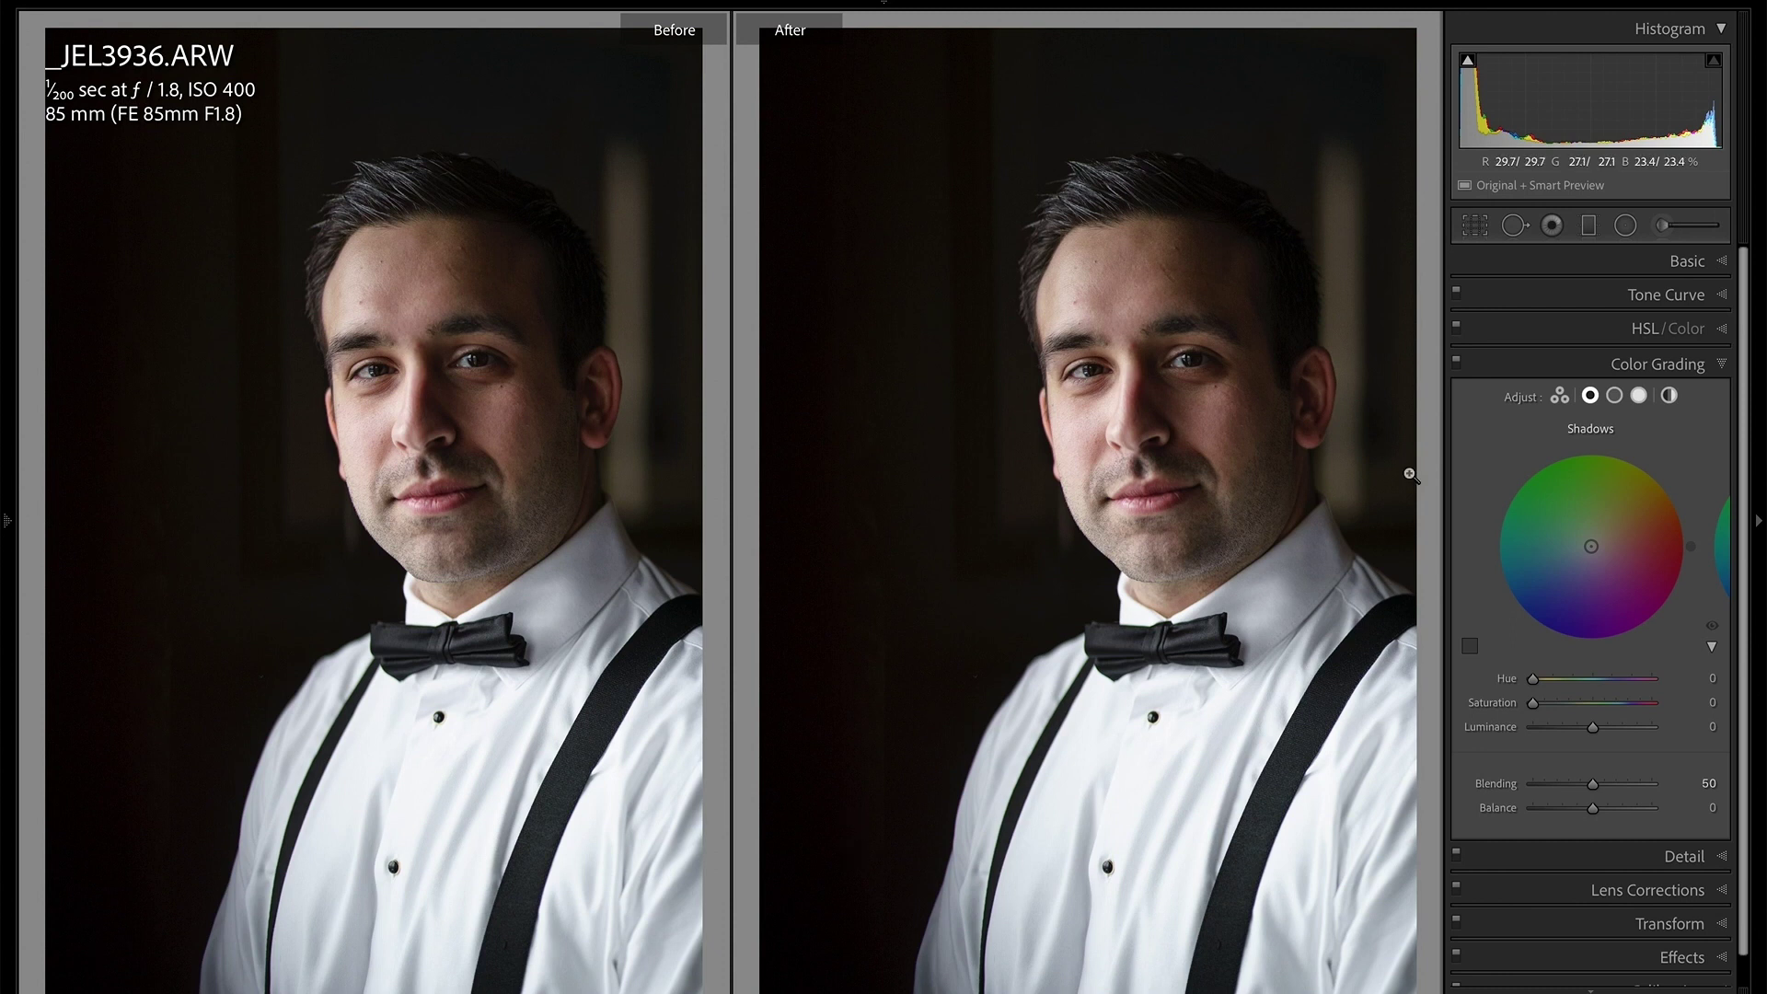
pyautogui.click(1568, 402)
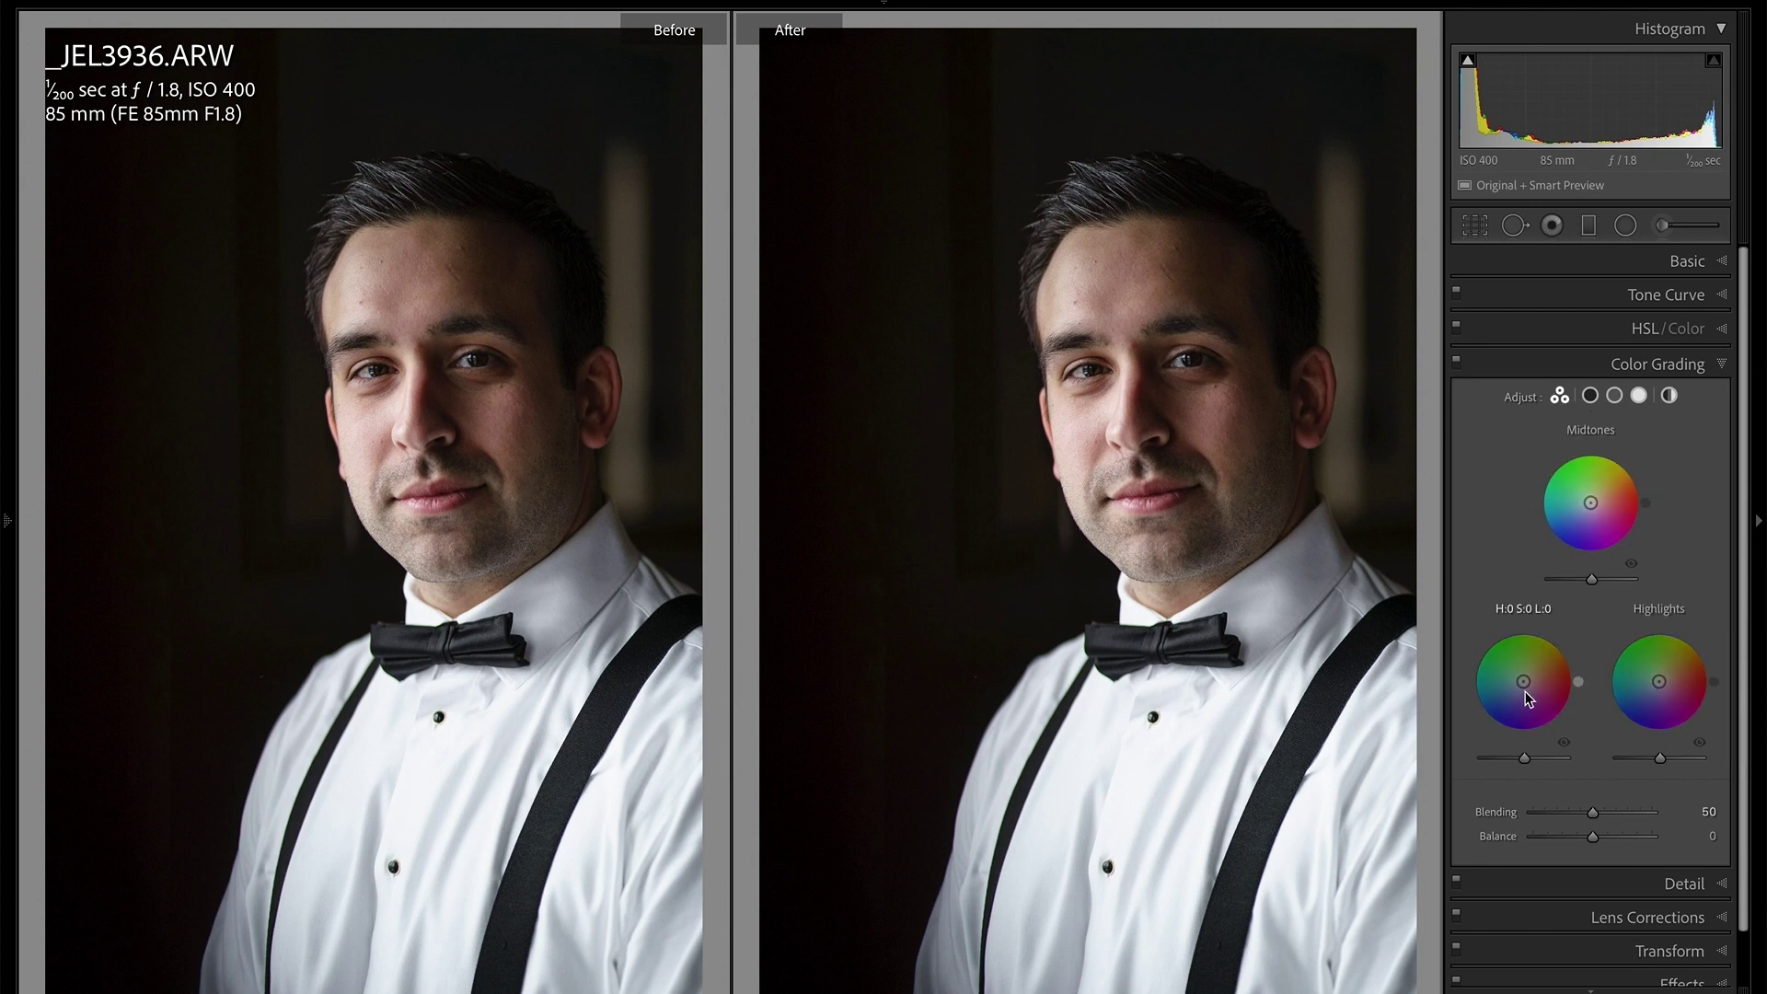
pyautogui.click(1668, 396)
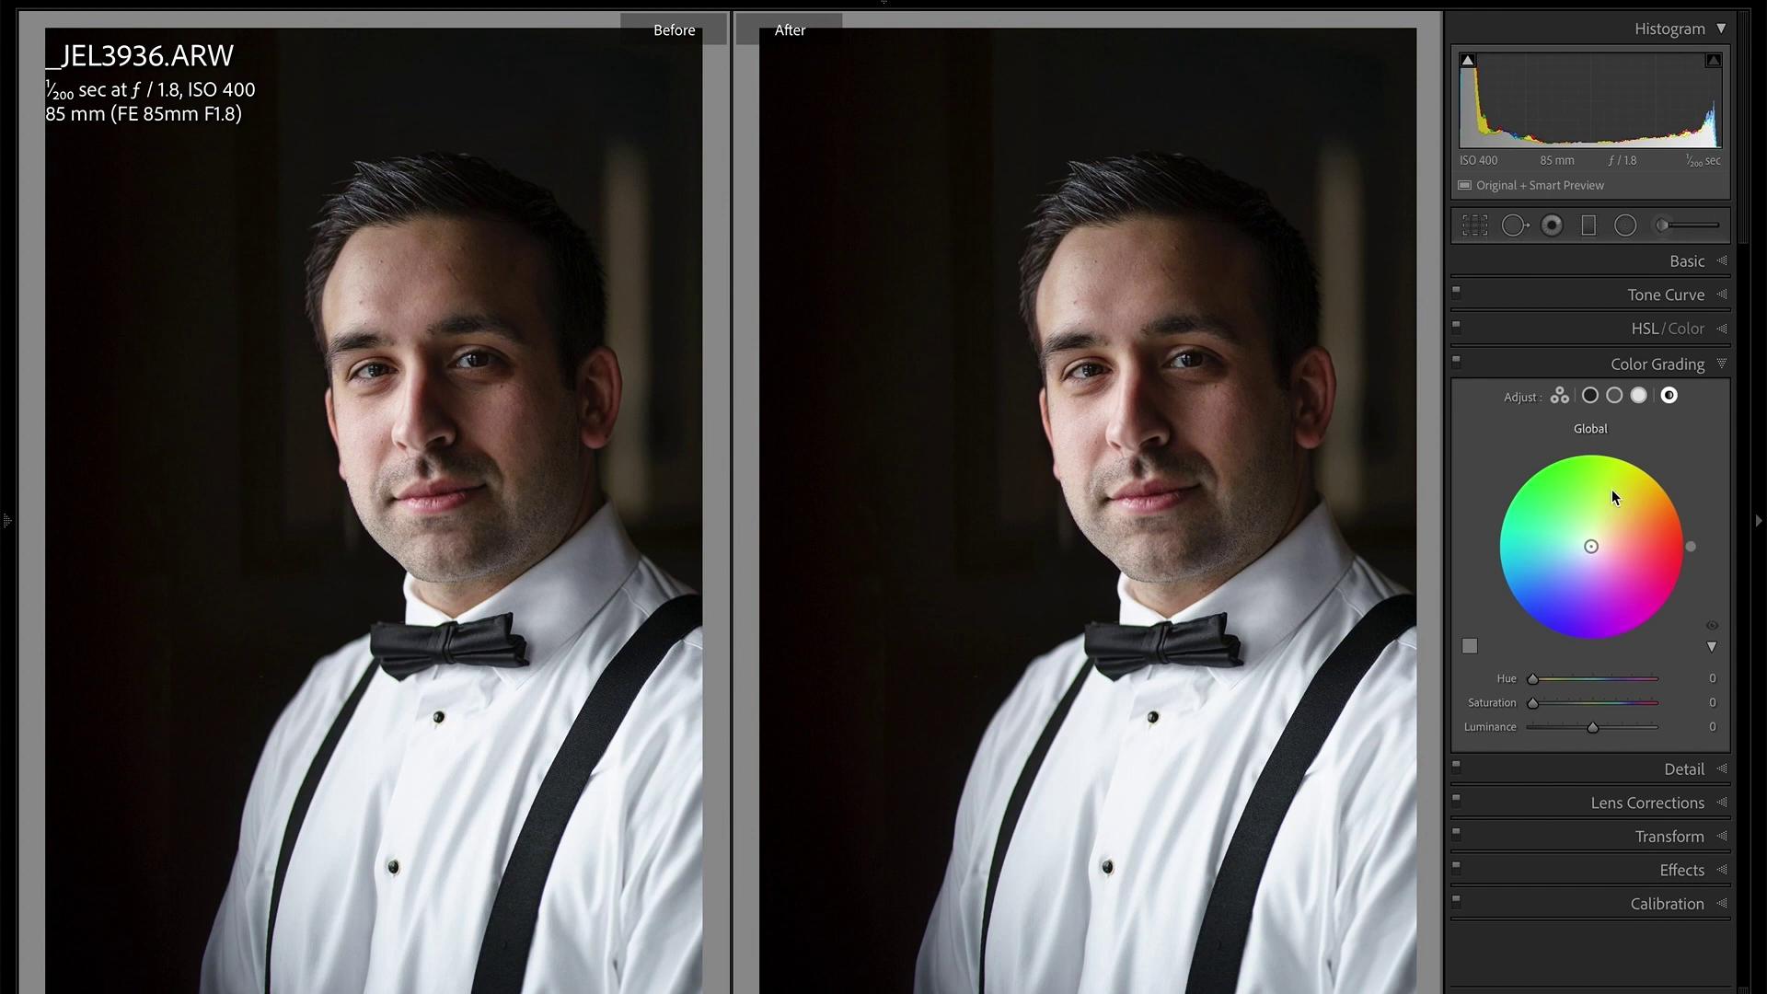
# Tint the portrait's shadows blue-purple, then ease it back to hue 234, saturation 34.
pyautogui.click(1591, 398)
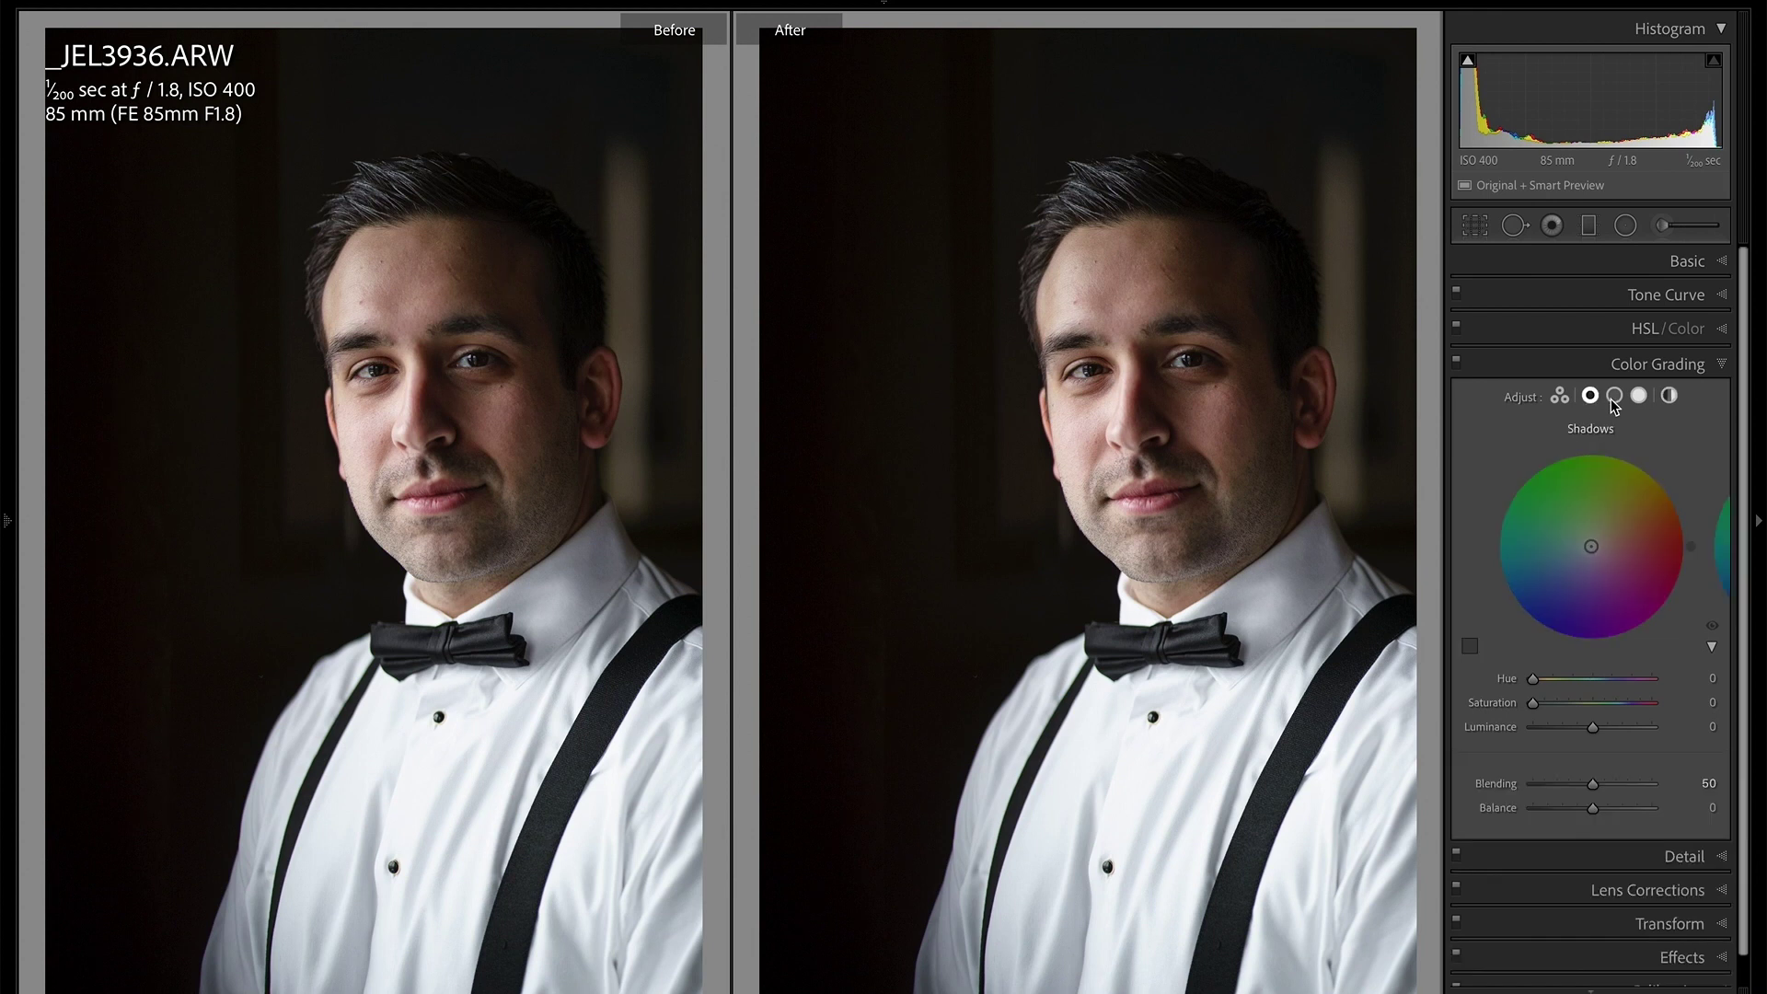
pyautogui.click(1613, 396)
pyautogui.click(1637, 396)
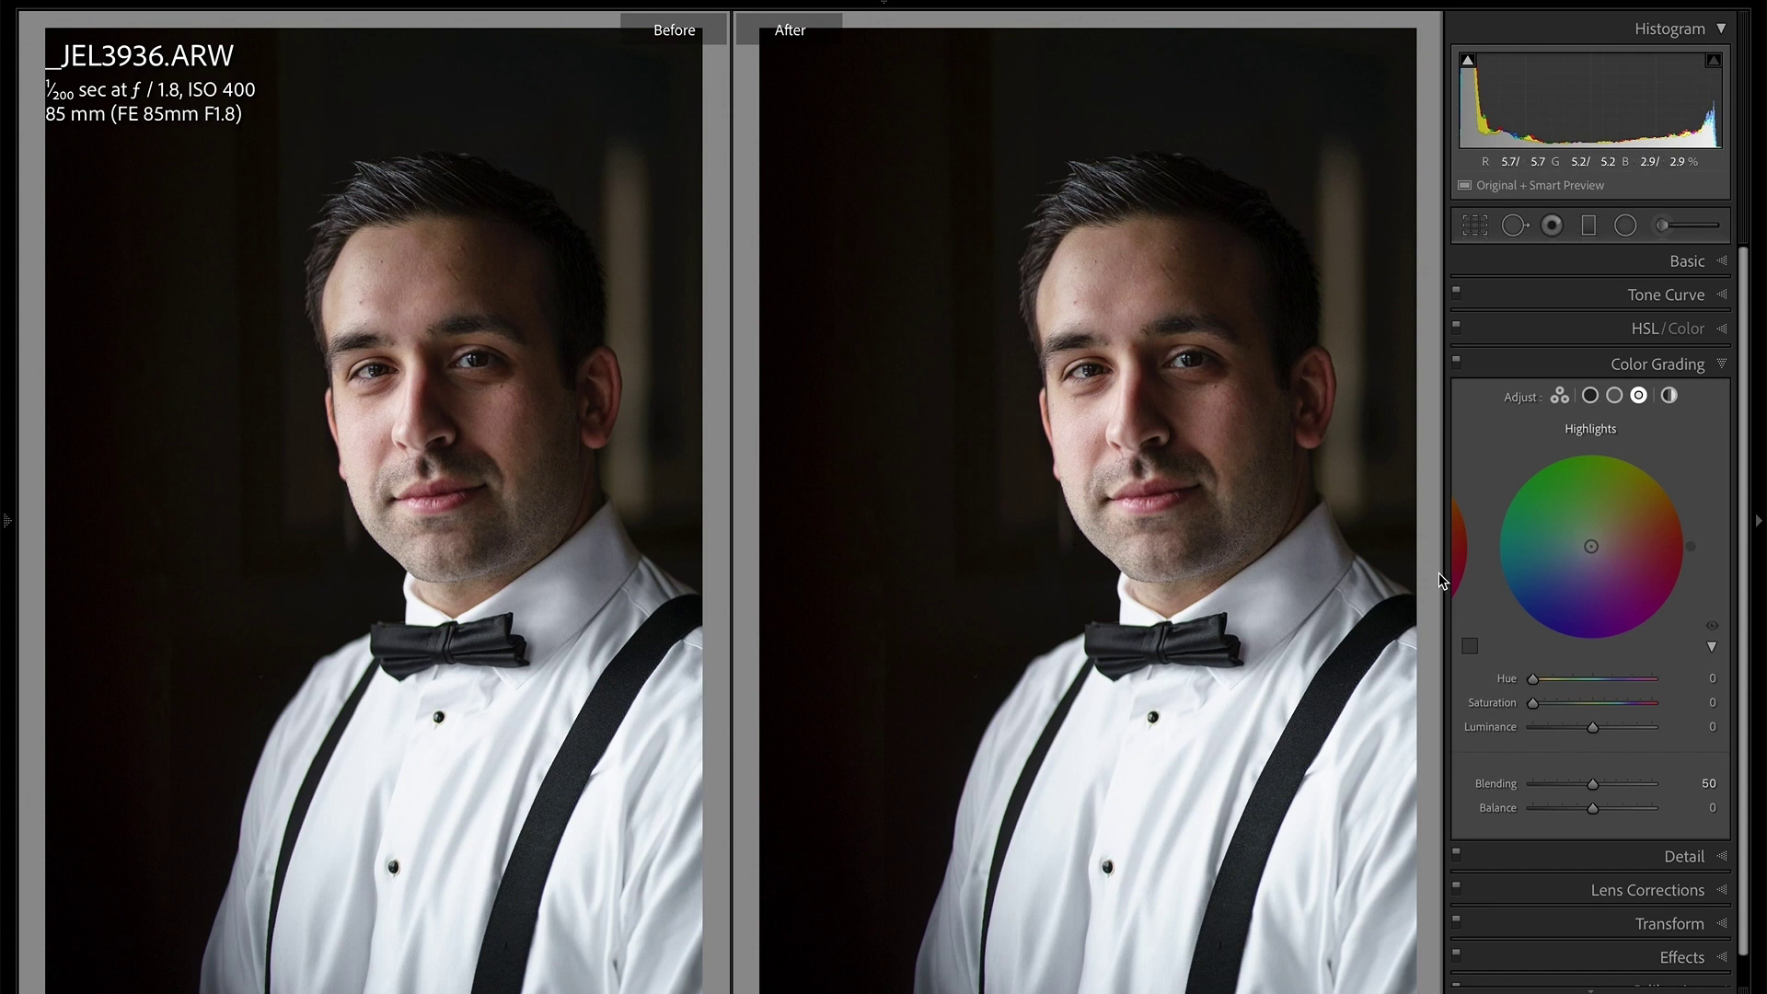
pyautogui.click(1589, 395)
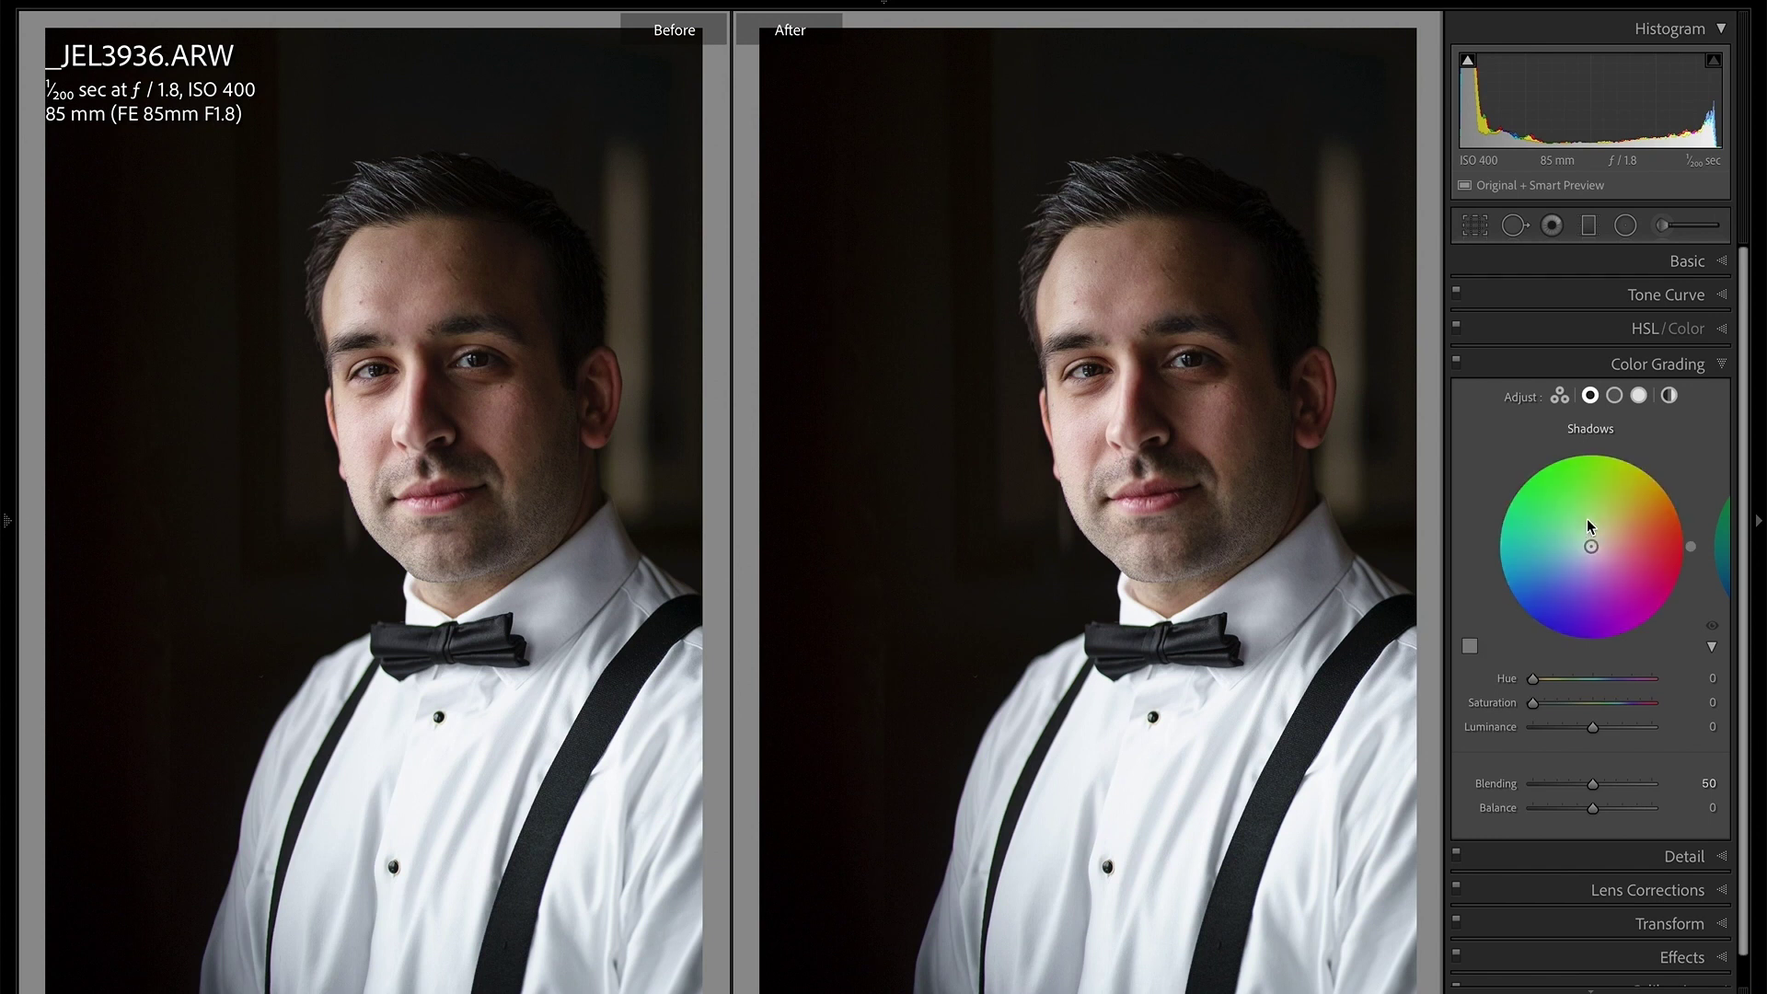
pyautogui.moveTo(1587, 544)
pyautogui.mouseDown()
pyautogui.moveTo(1571, 585)
pyautogui.moveTo(1584, 560)
pyautogui.moveTo(1553, 566)
pyautogui.moveTo(1568, 599)
pyautogui.moveTo(1579, 574)
pyautogui.mouseUp()
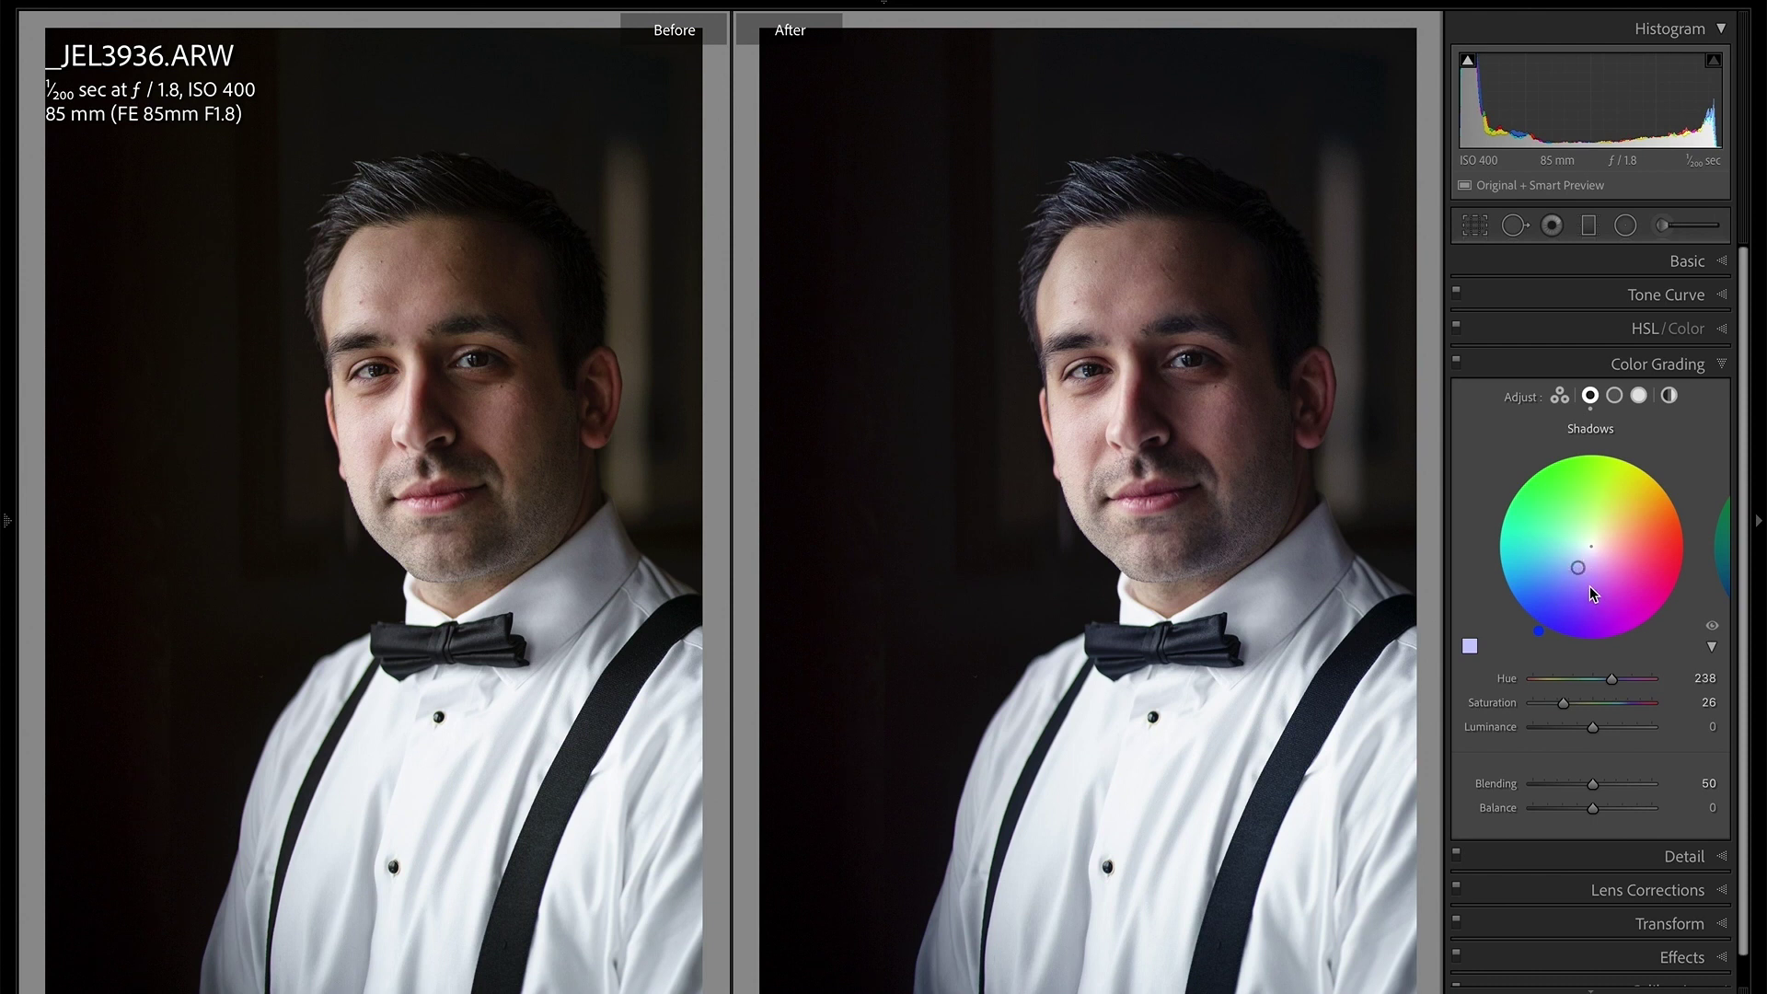
pyautogui.moveTo(1575, 577); pyautogui.dragTo(1544, 615)
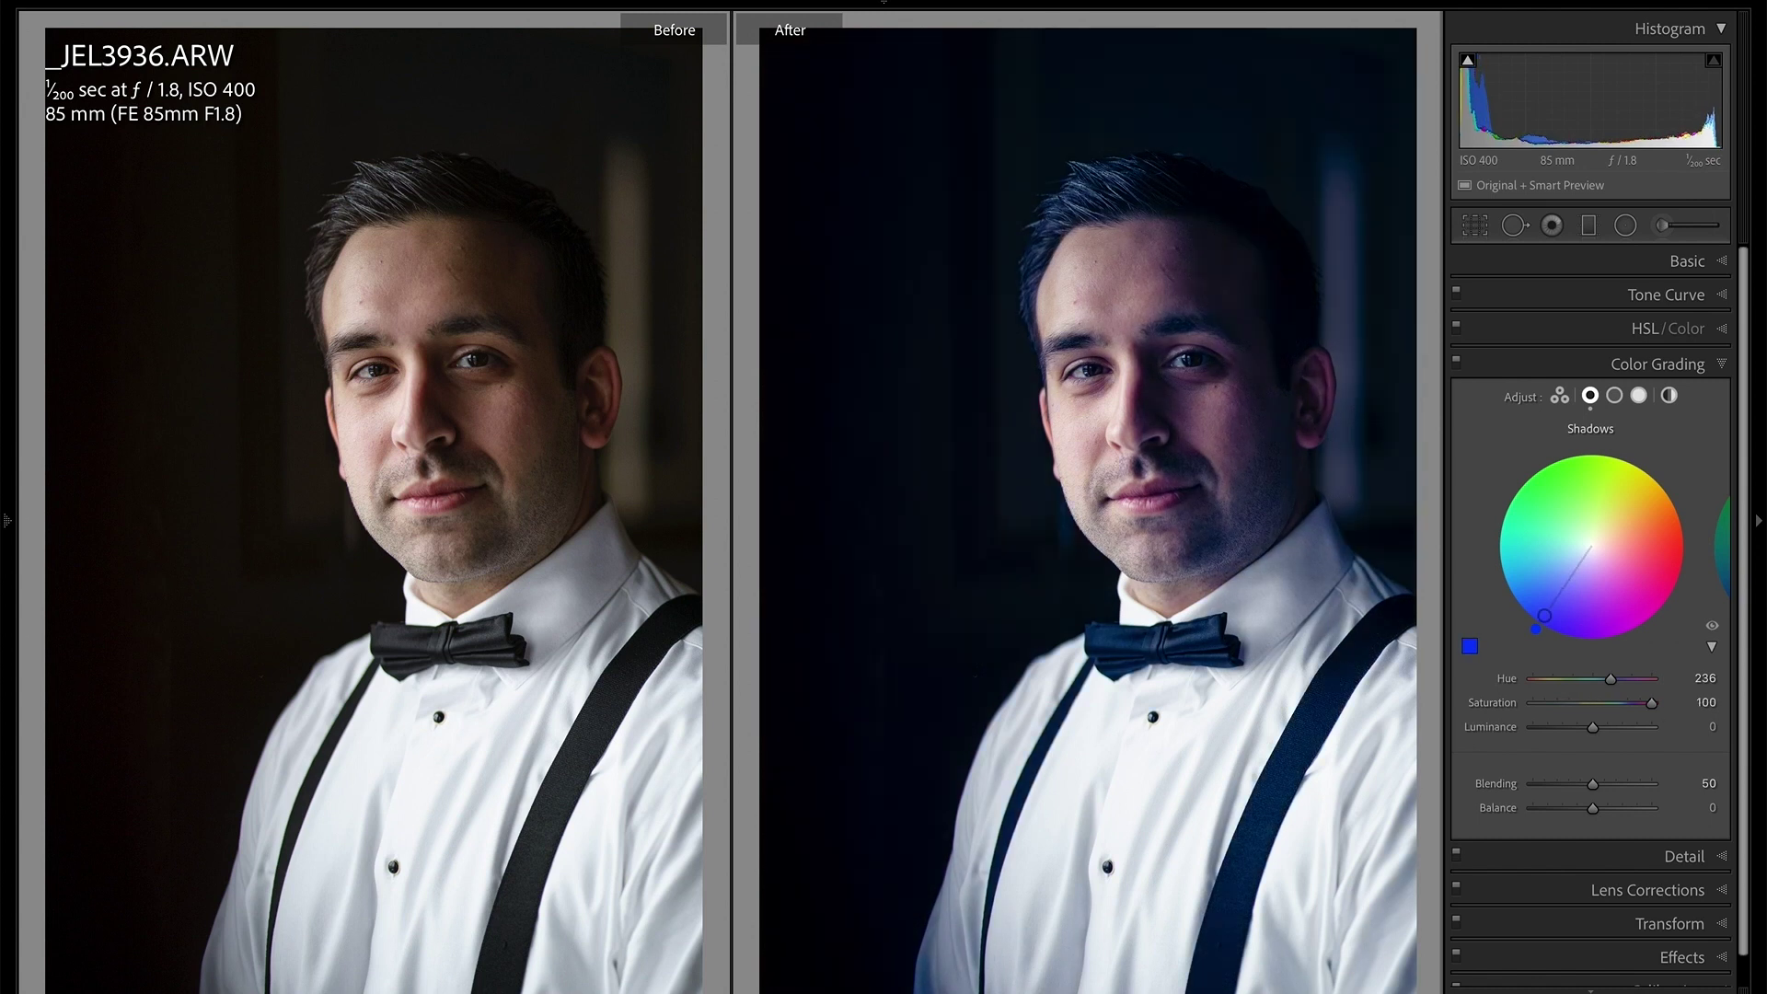
pyautogui.moveTo(1544, 615); pyautogui.dragTo(1571, 573)
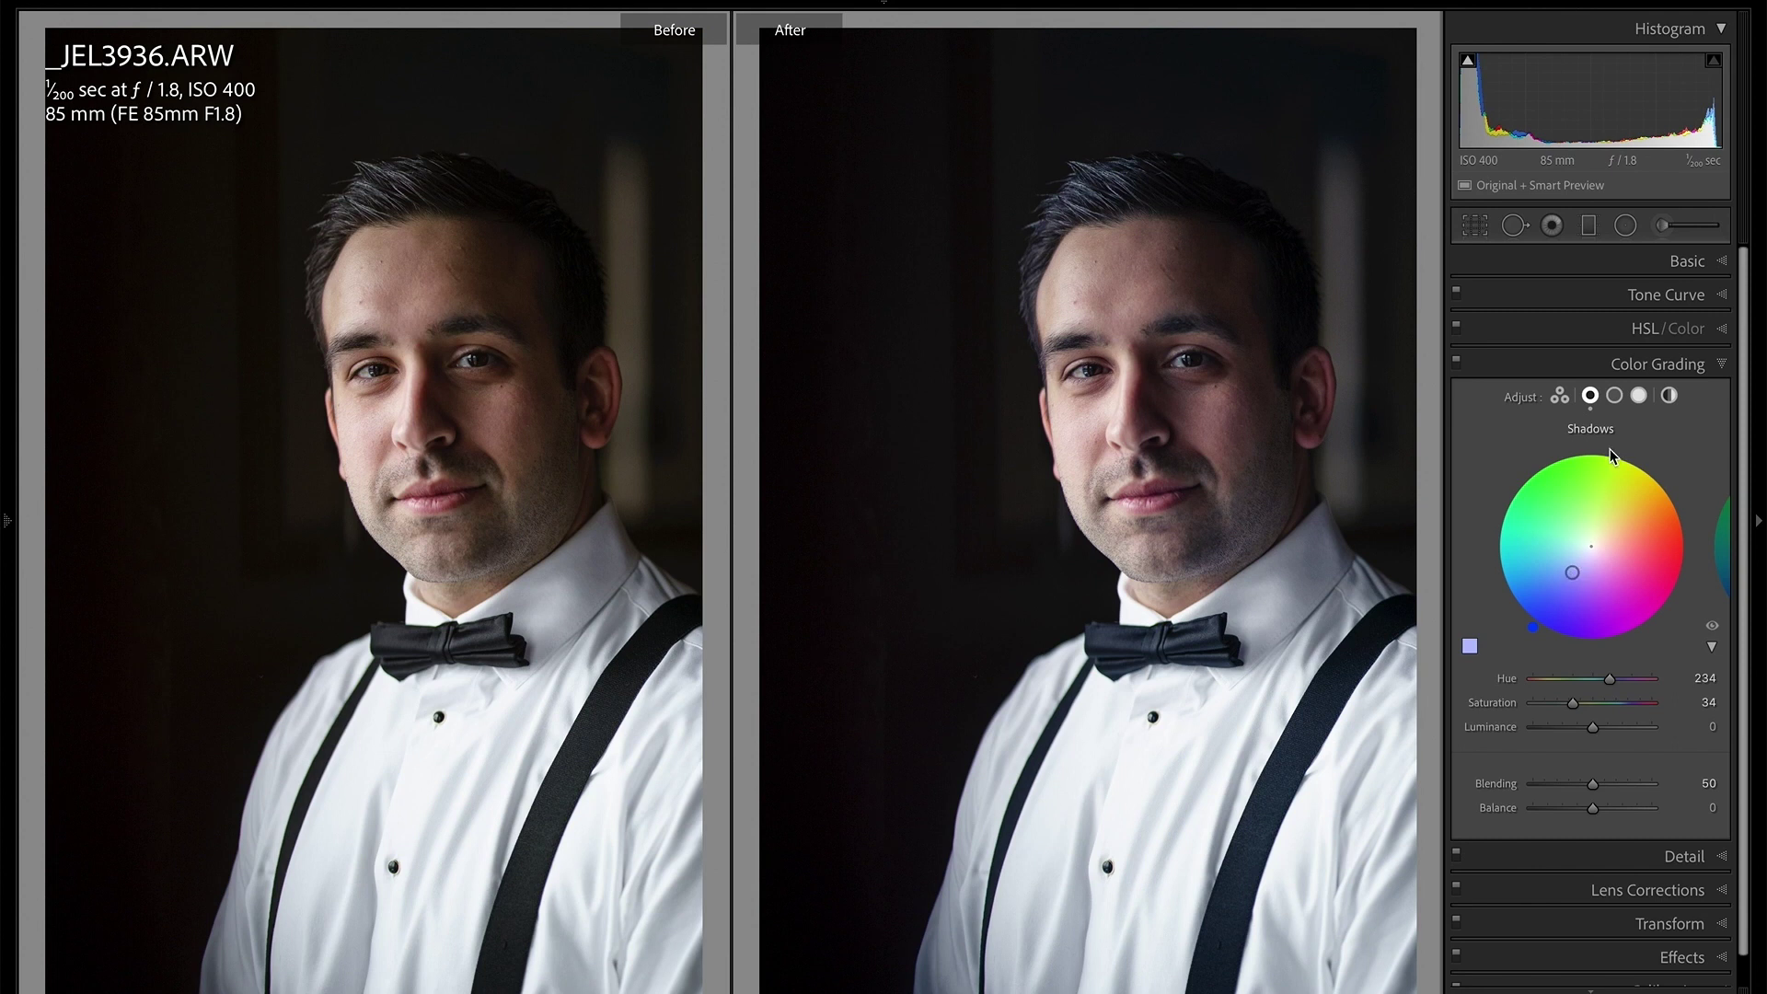
# Tint the highlights pale yellow at hue 78, saturation 25, comparing with grading toggled off and on.
pyautogui.click(1636, 396)
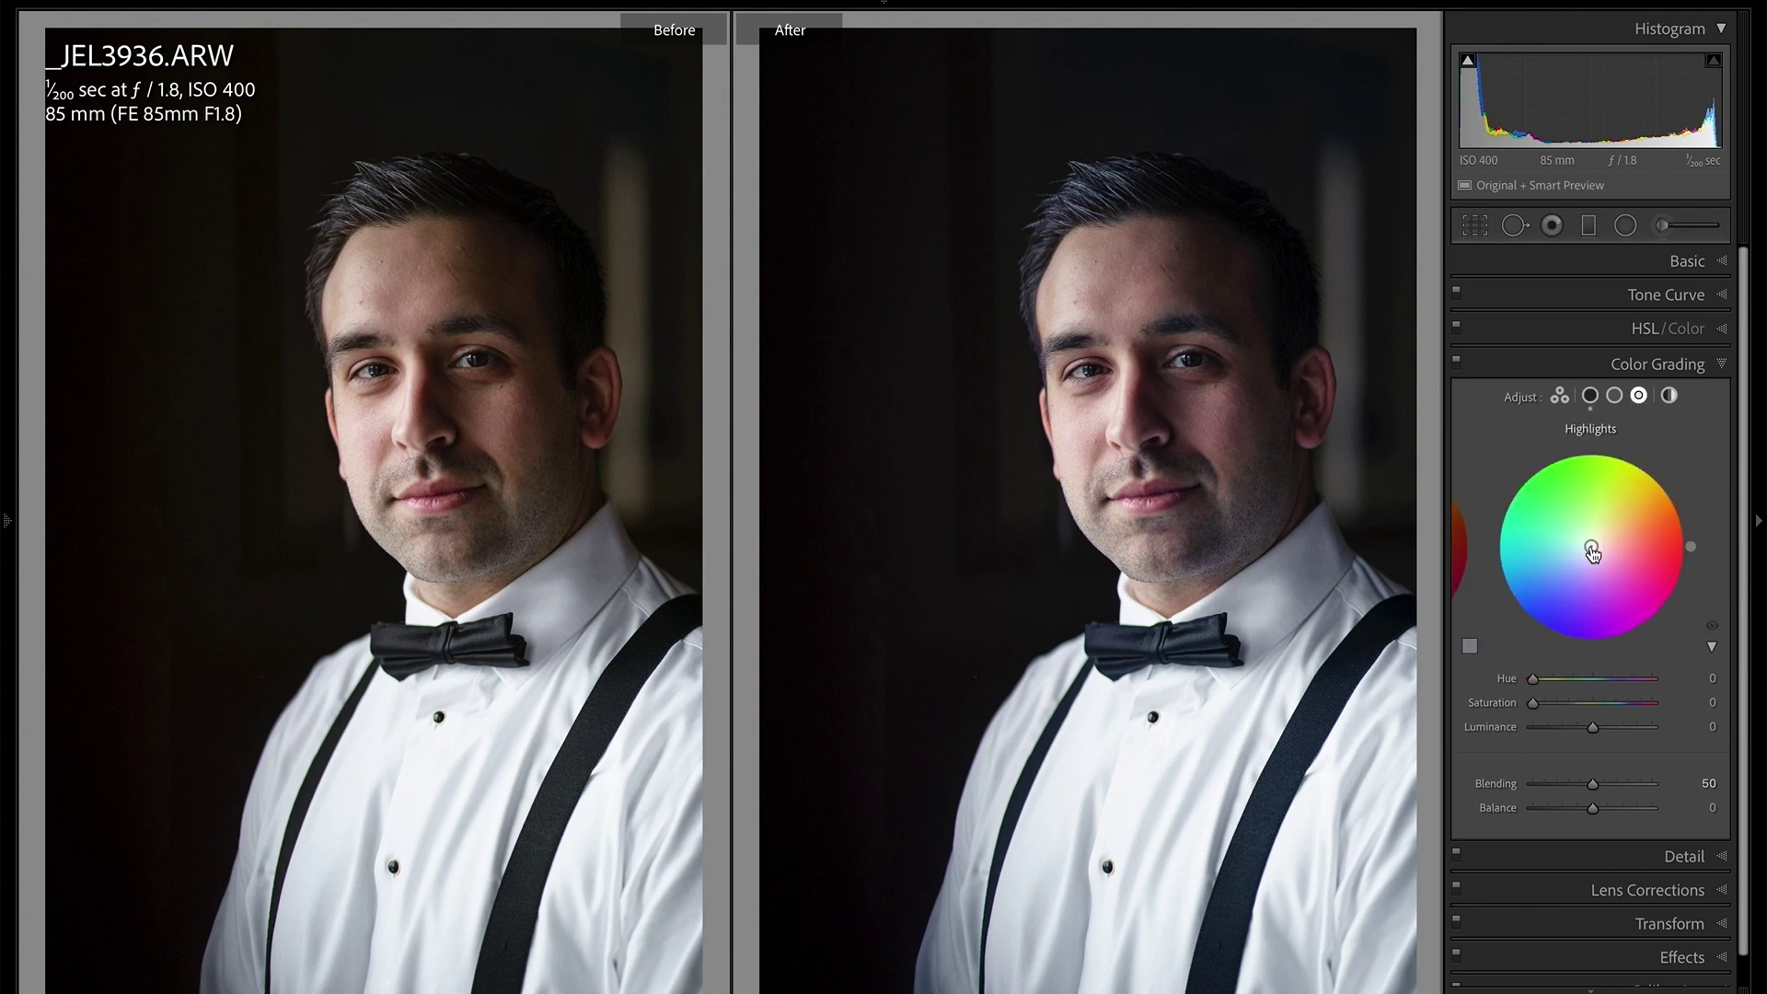
pyautogui.moveTo(1592, 552); pyautogui.dragTo(1595, 524)
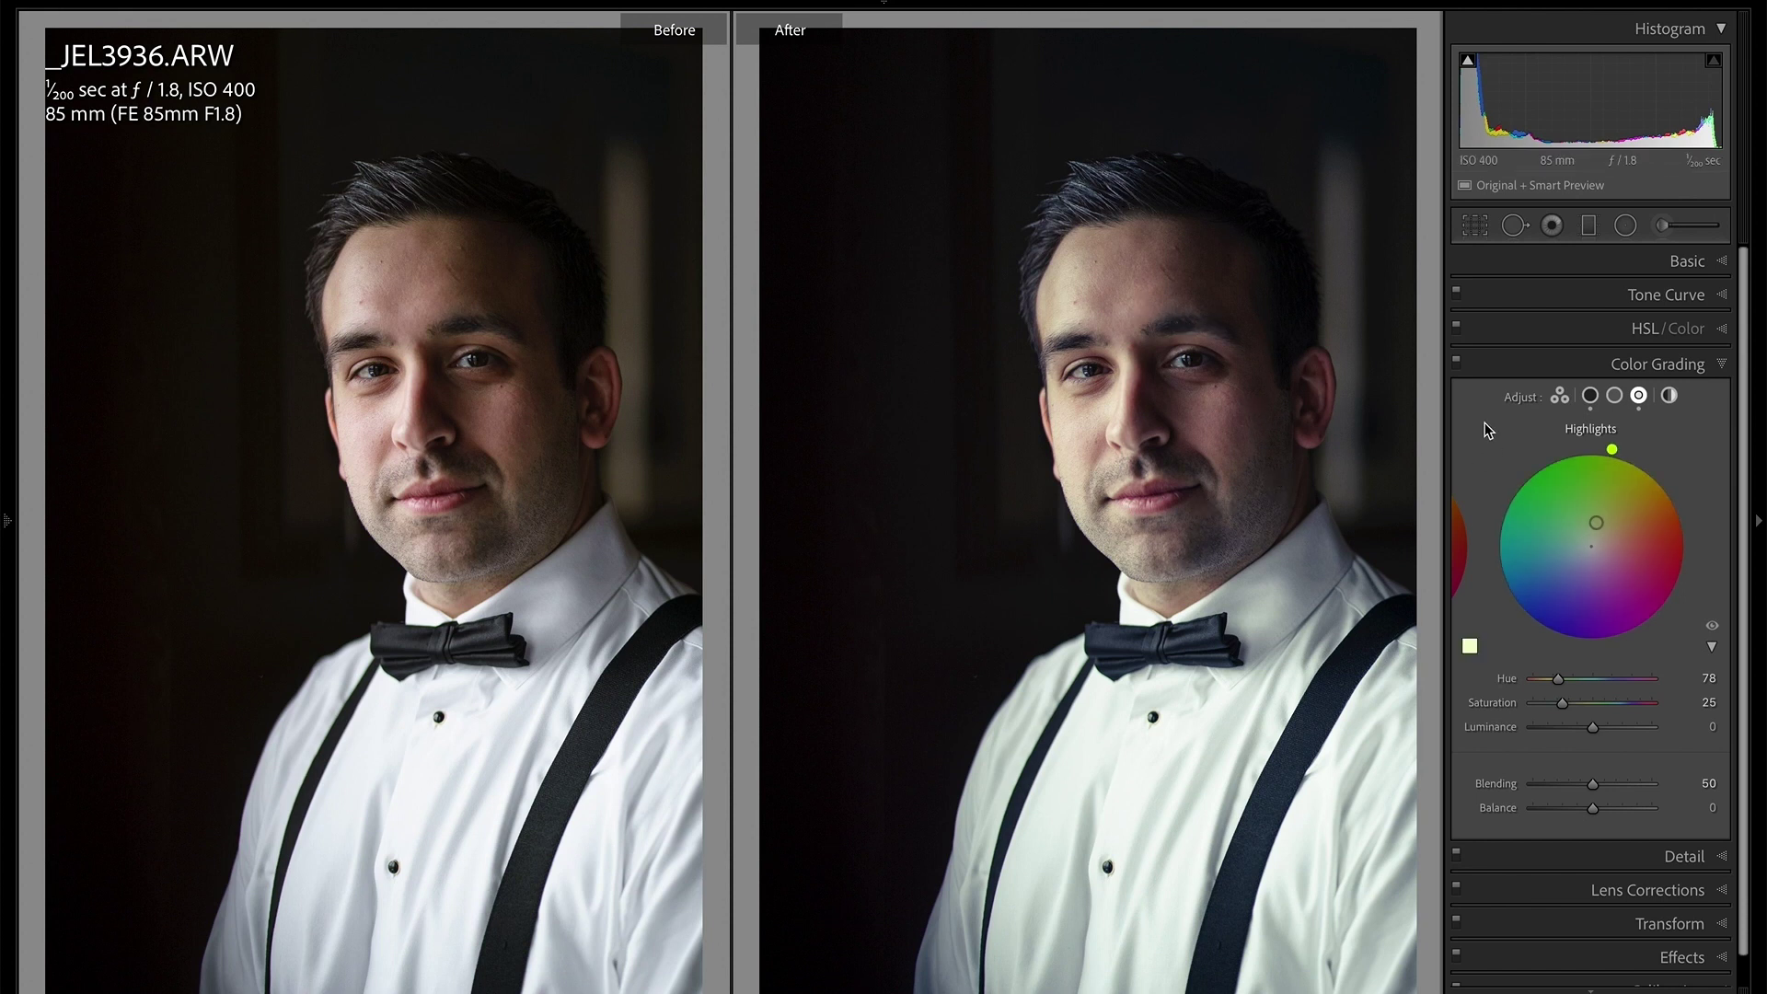
pyautogui.click(1456, 362)
pyautogui.click(1456, 363)
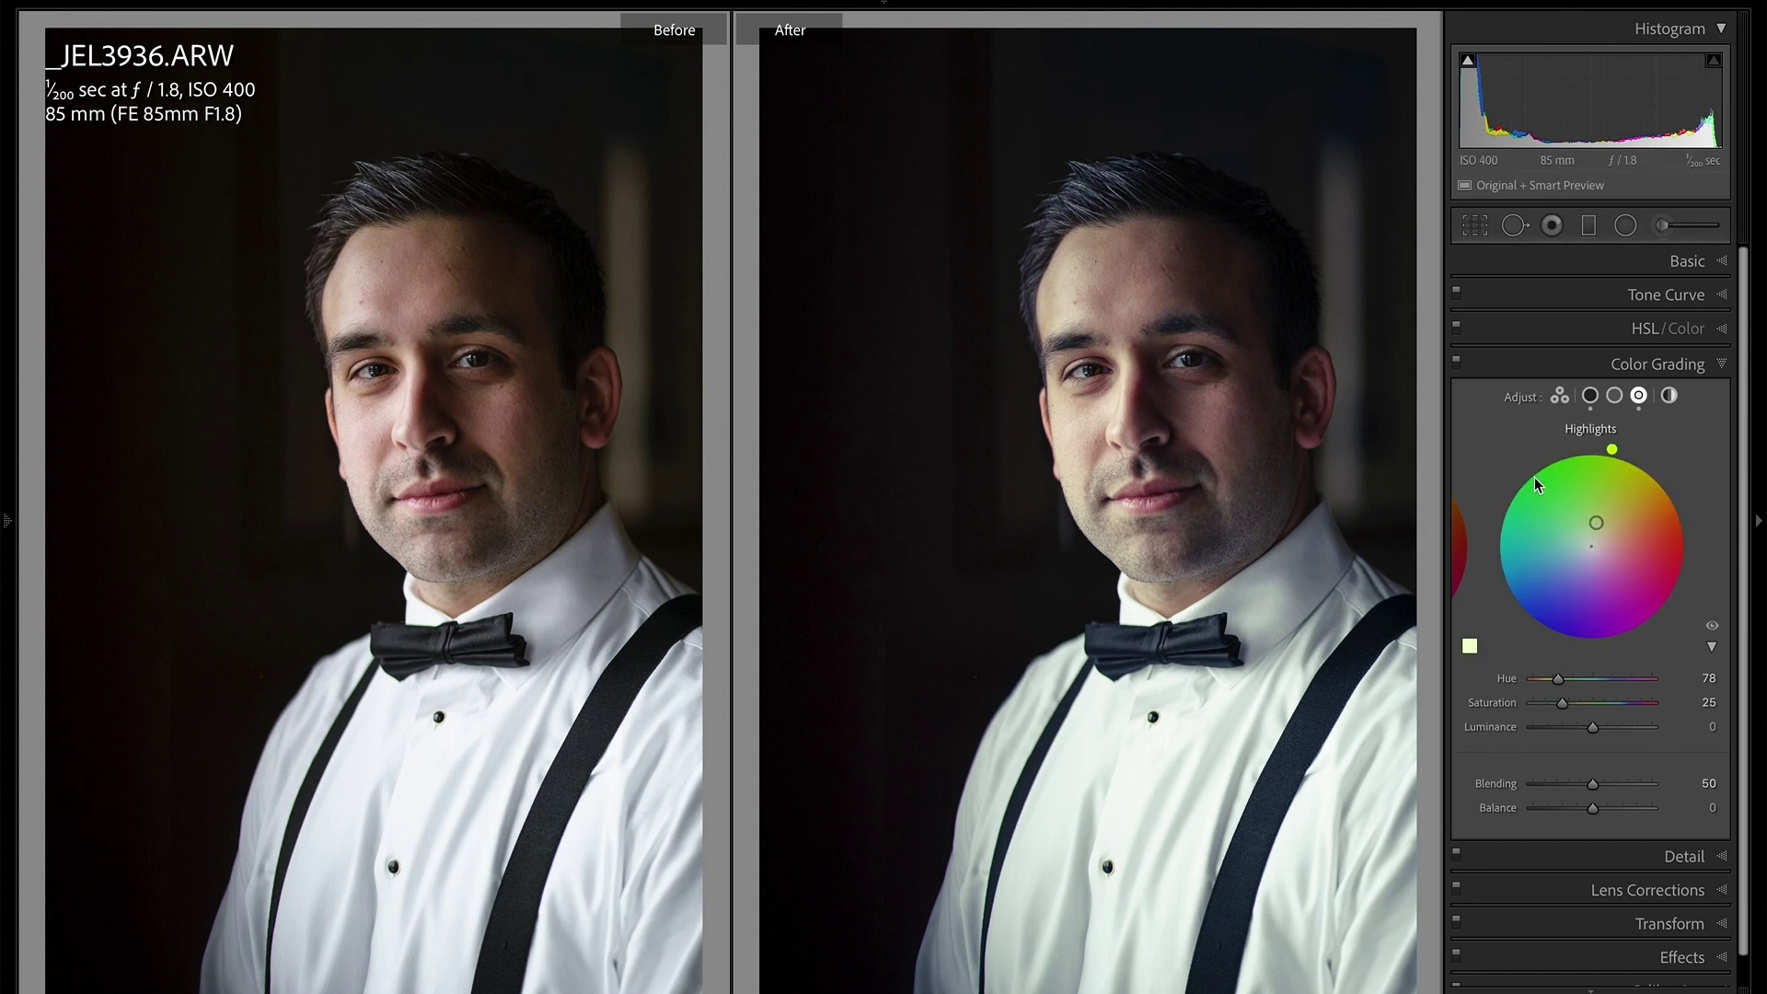
pyautogui.click(1614, 396)
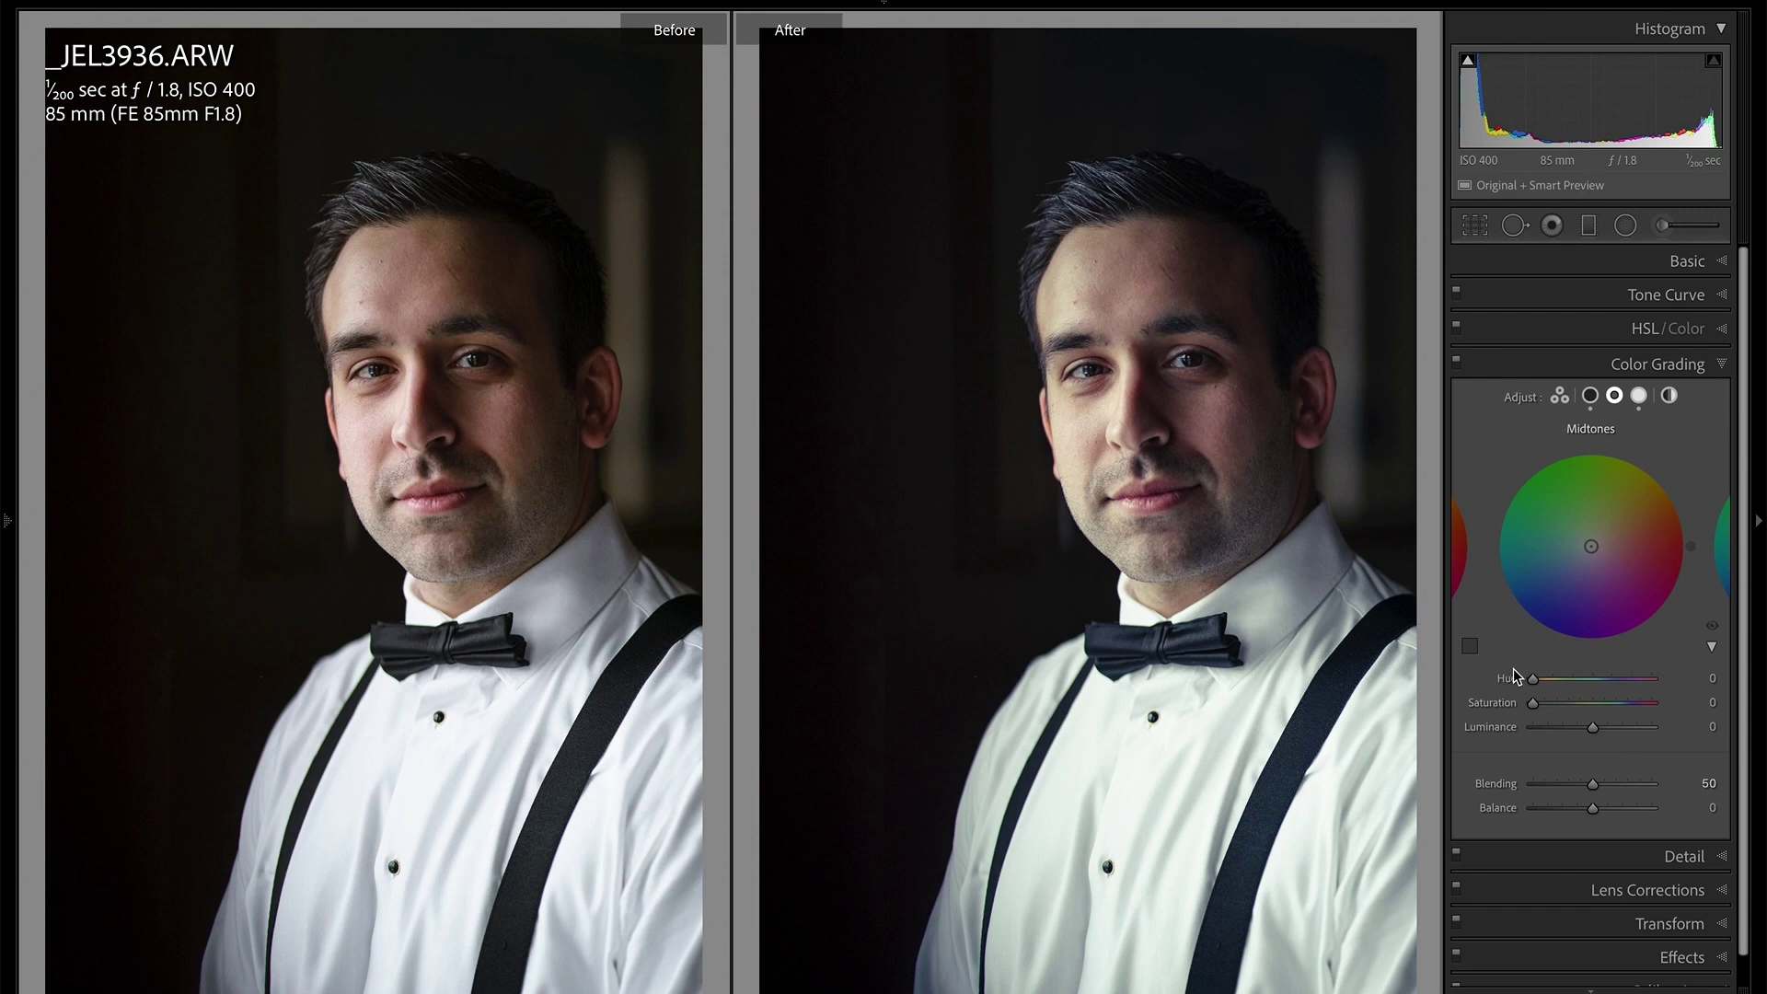
# In the 3-way view, nudge the blue shadow tint and try a trial midtone tint.
pyautogui.click(1558, 396)
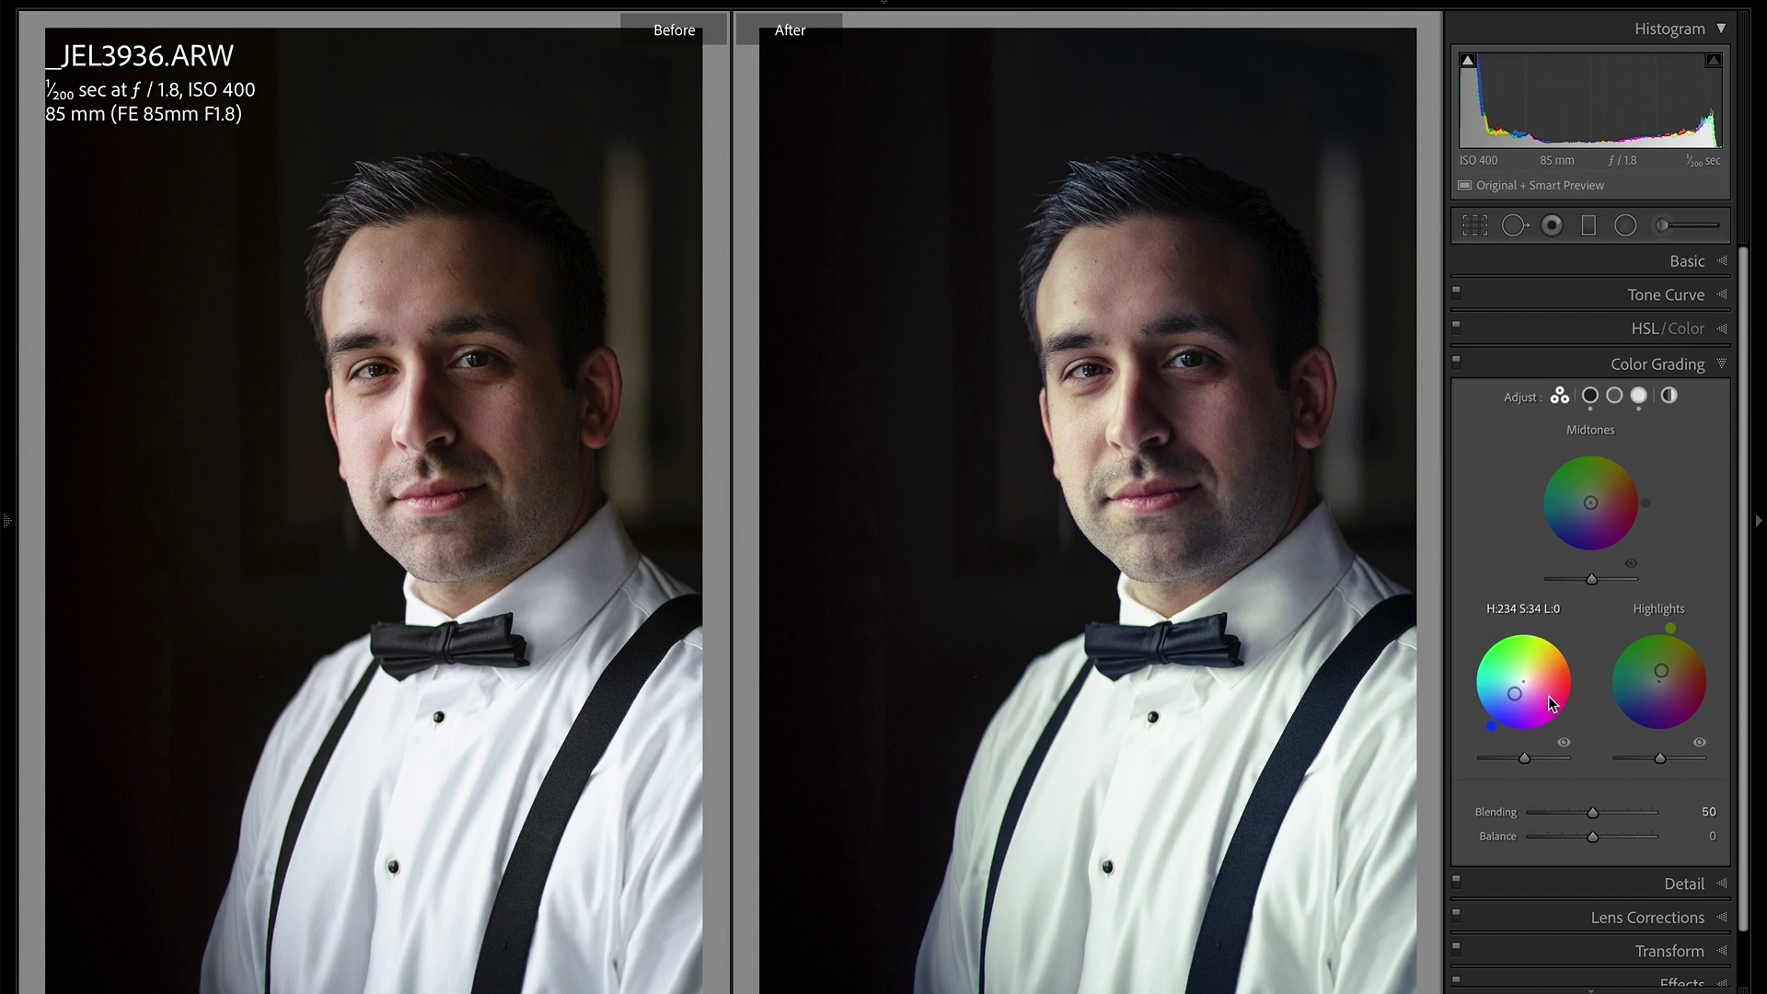
pyautogui.moveTo(1517, 701); pyautogui.dragTo(1514, 694)
pyautogui.moveTo(1589, 507); pyautogui.dragTo(1609, 503)
# Reset the Midtones and Shadows tints via Alt, then toggle colour grading off and on to compare.
pyautogui.press('alt')
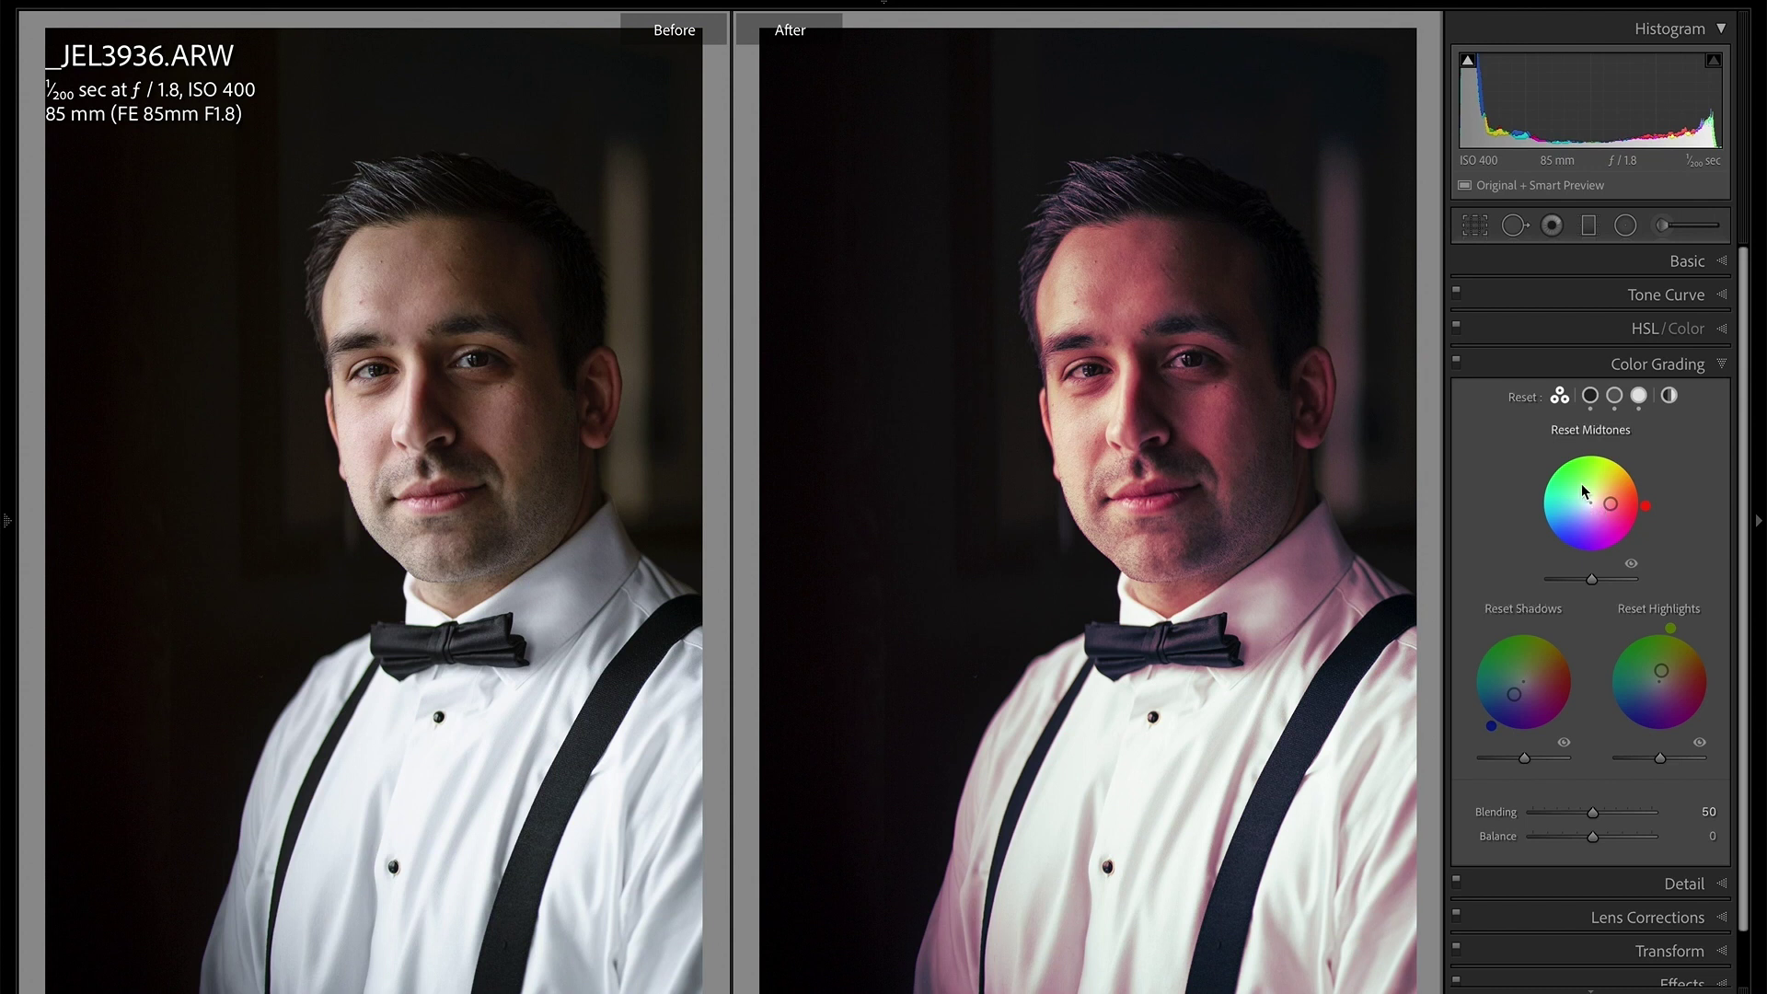
pyautogui.keyDown('alt'); pyautogui.click(1581, 430); pyautogui.keyUp('alt')
pyautogui.press('alt')
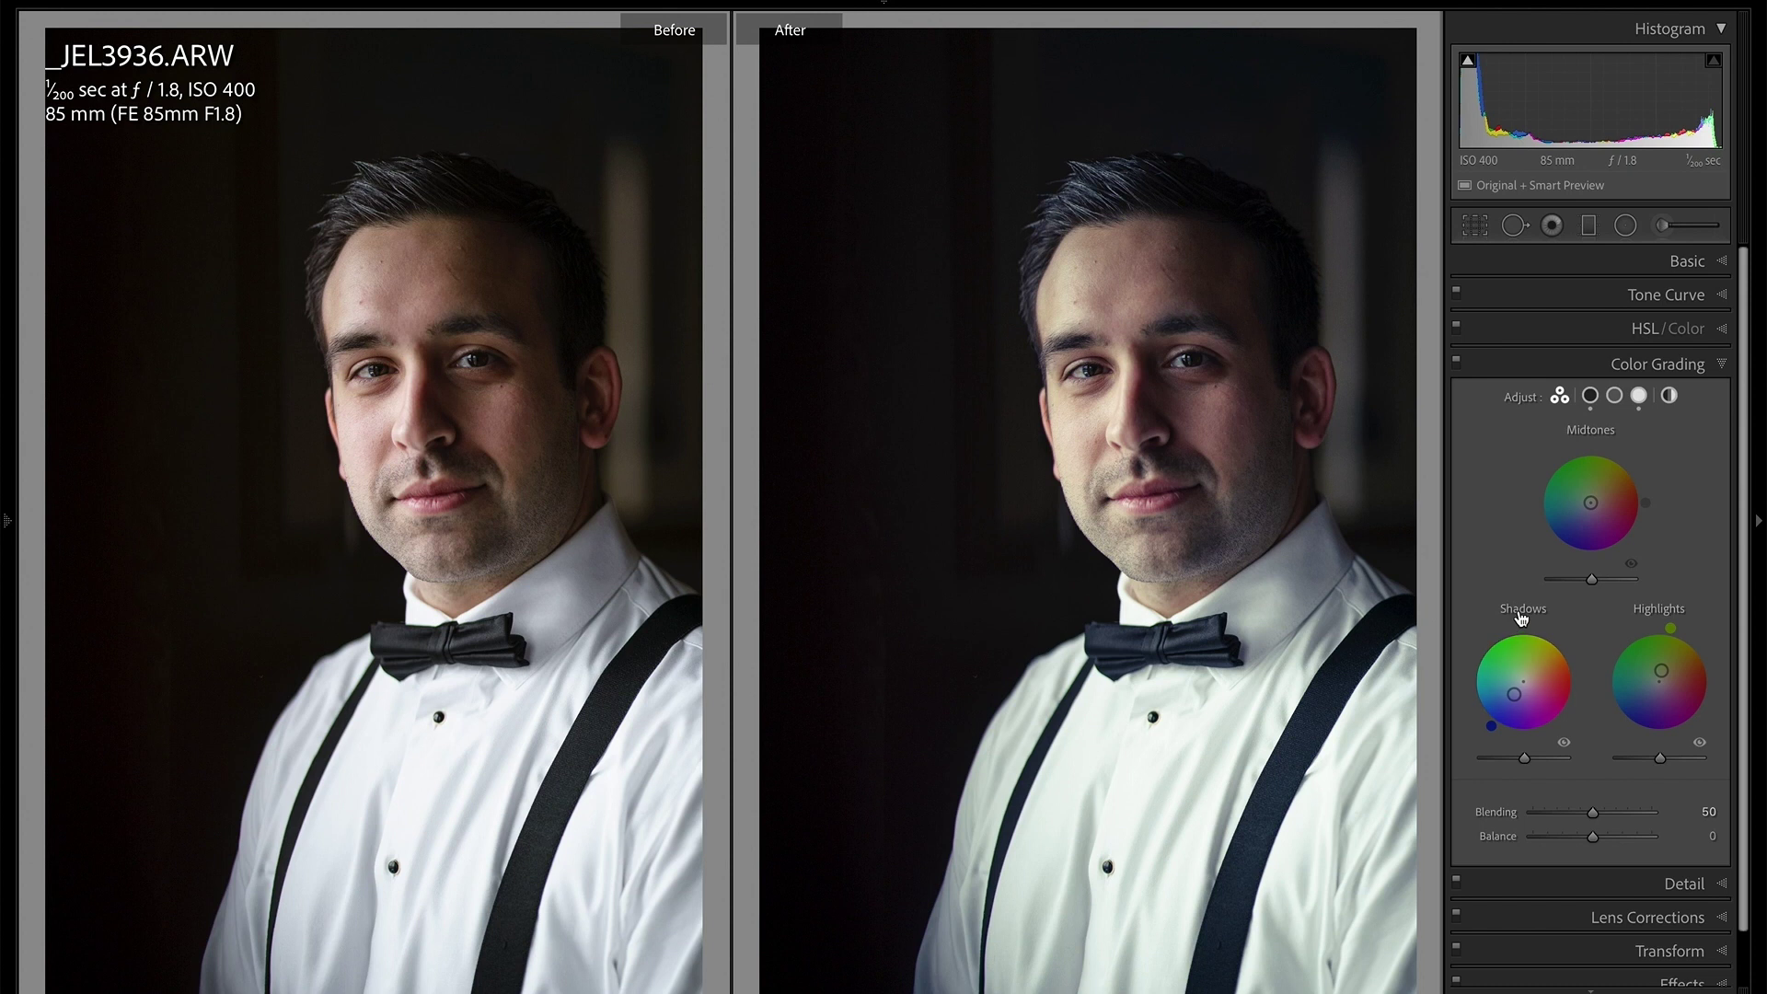
pyautogui.moveTo(1688, 629)
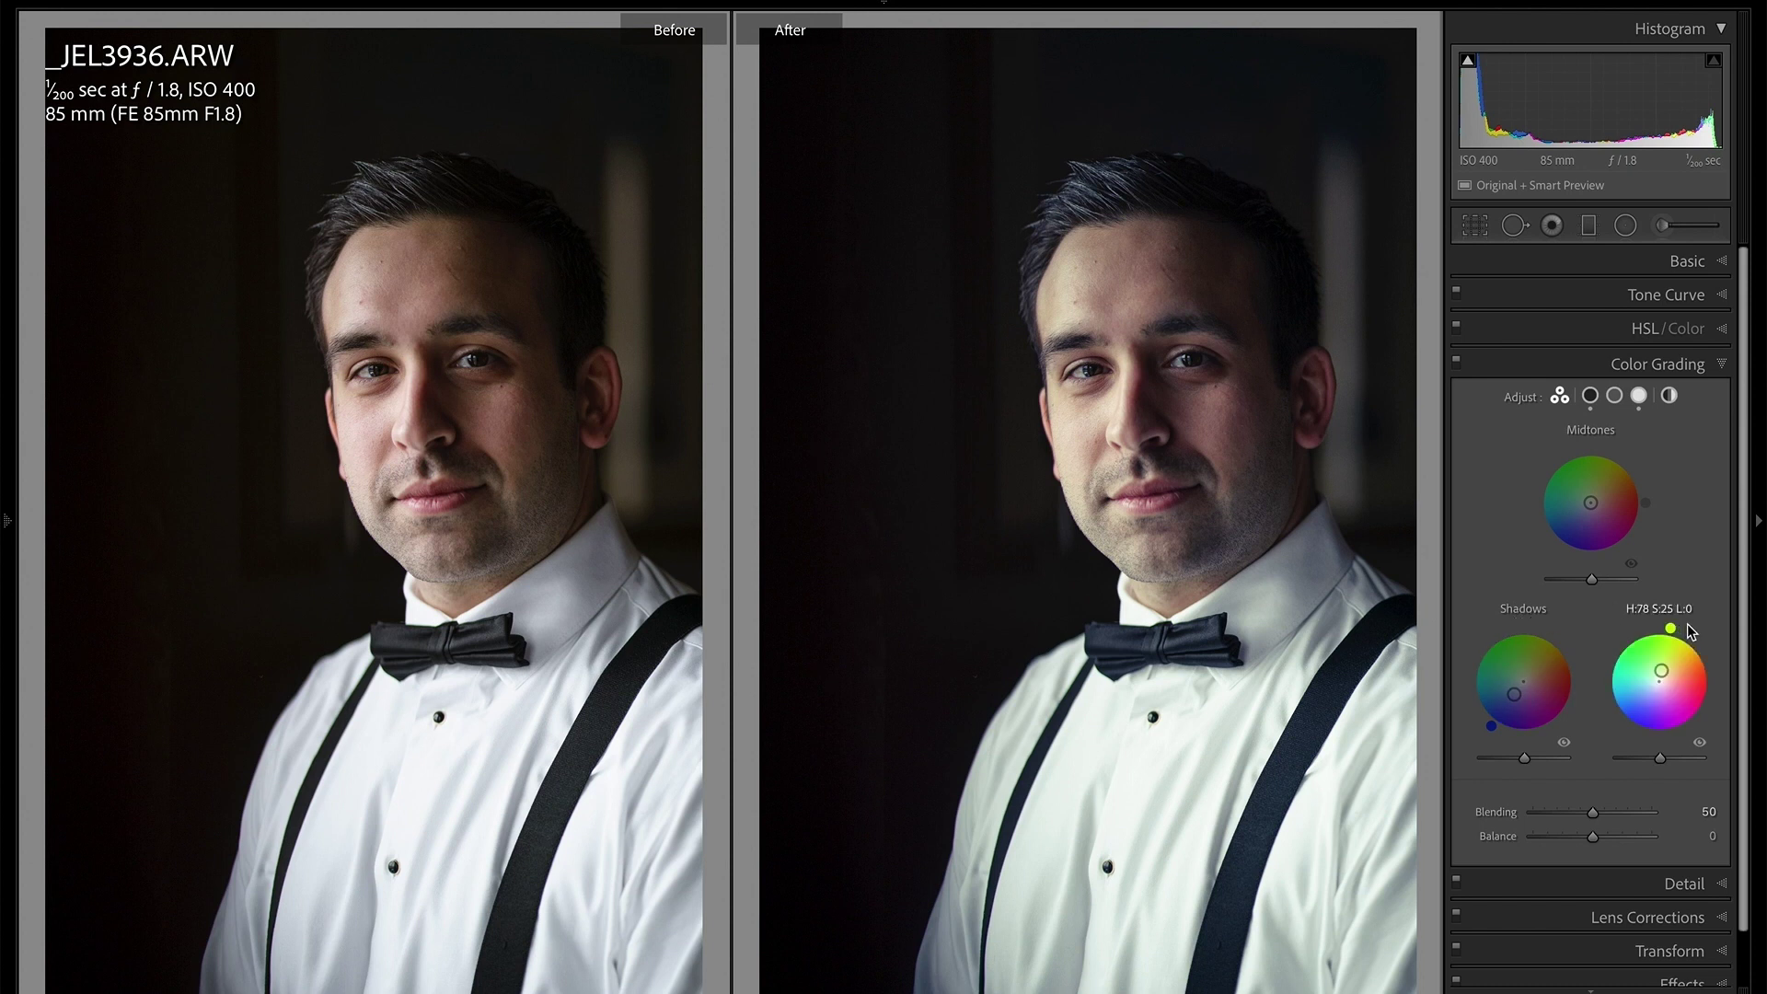
pyautogui.keyDown('alt'); pyautogui.click(1535, 612); pyautogui.keyUp('alt')
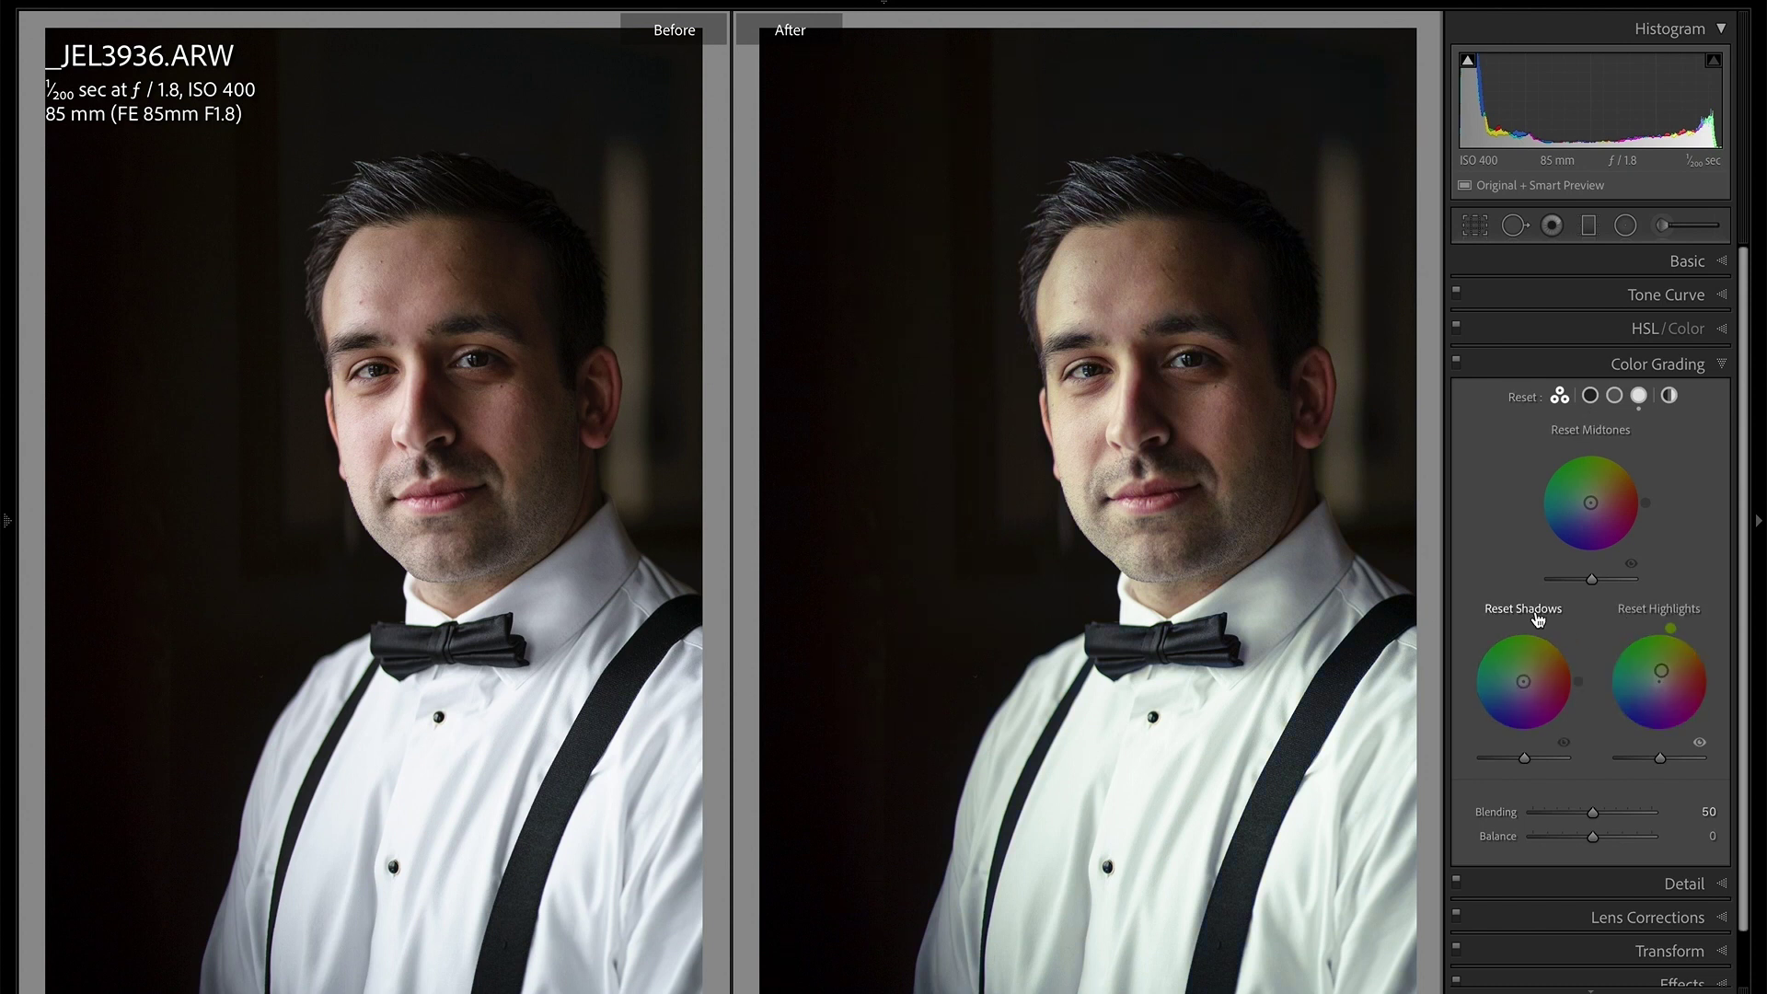
pyautogui.click(1458, 364)
pyautogui.click(1458, 365)
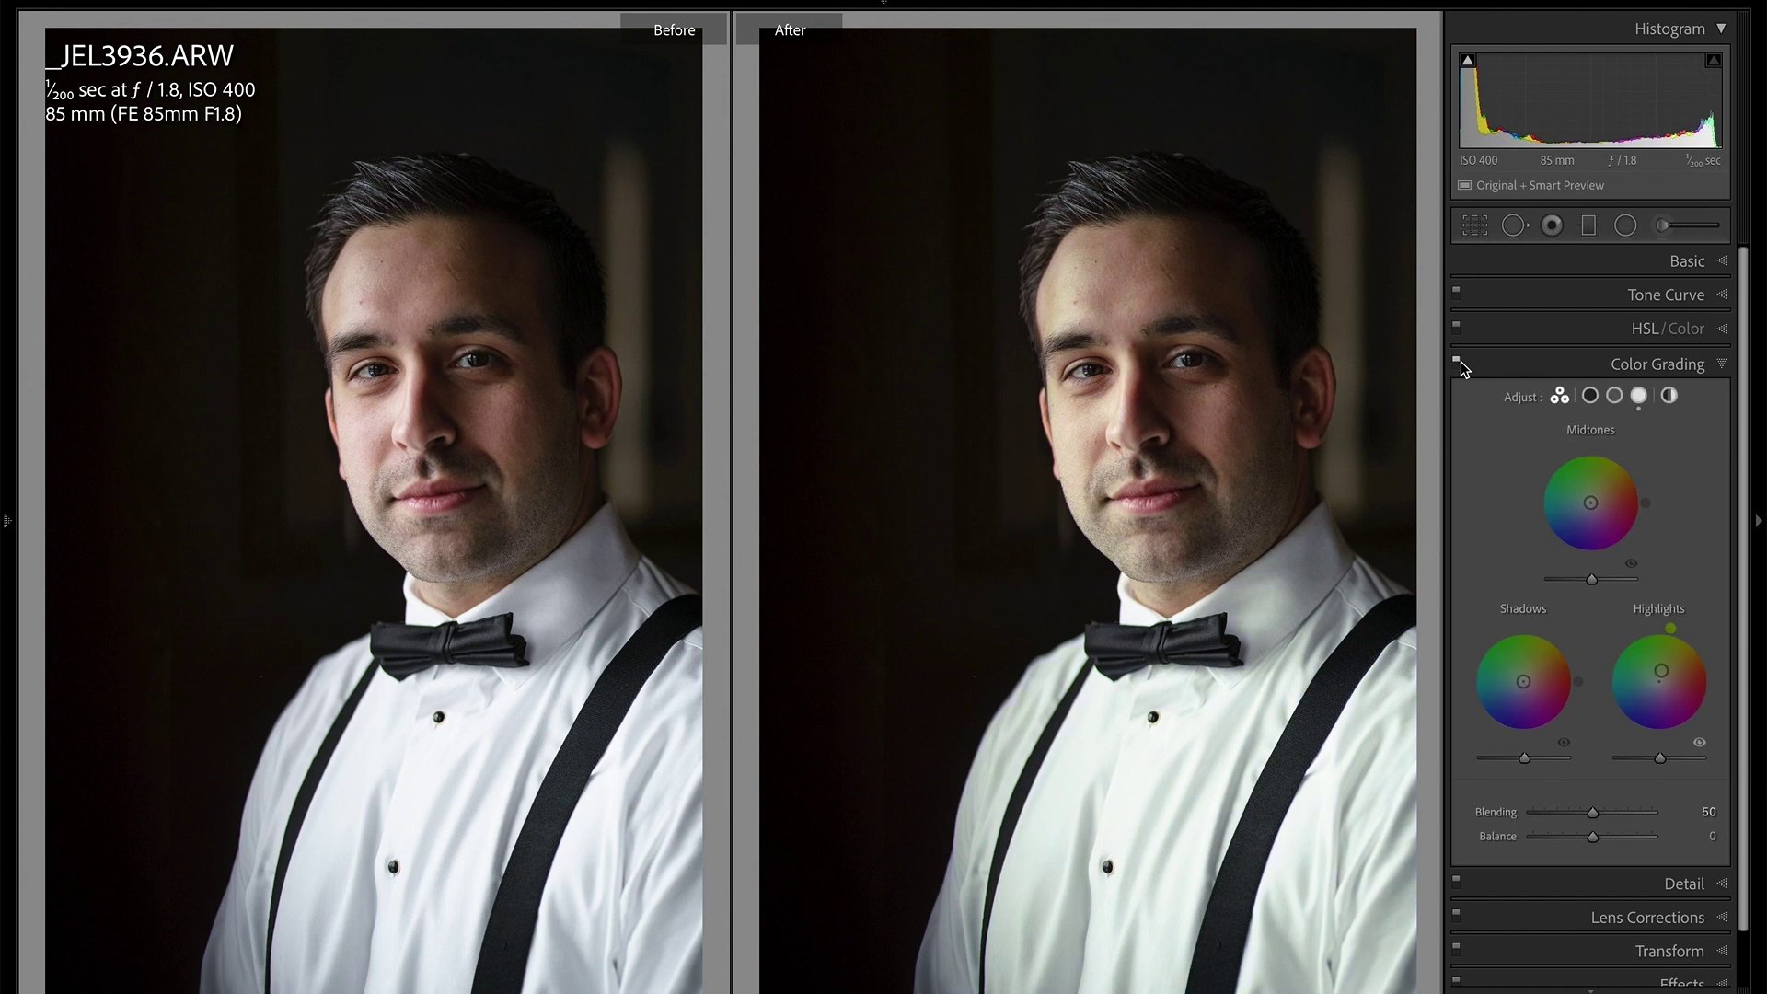
# Undo back to the bluish shadow tint, set it to Hue 234, Saturation 36, and compare it on and off.
pyautogui.hotkey('ctrl', 'z')
pyautogui.hotkey('ctrl', 'z')
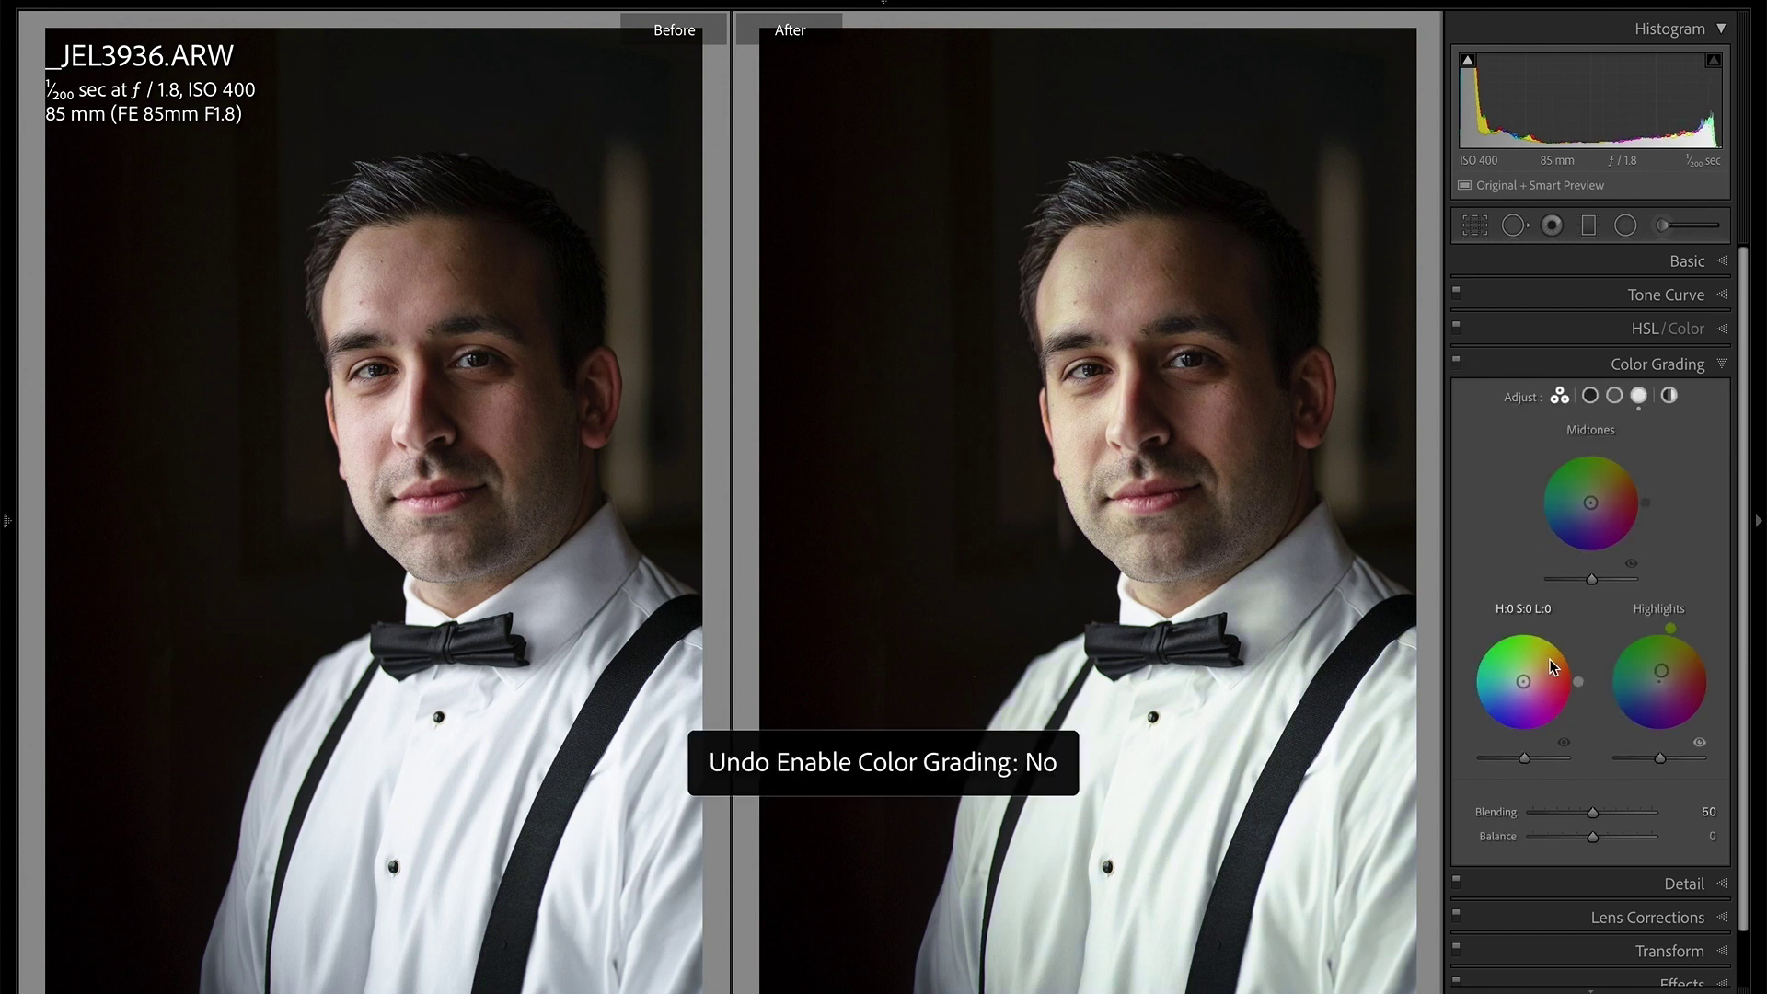
pyautogui.hotkey('ctrl', 'z')
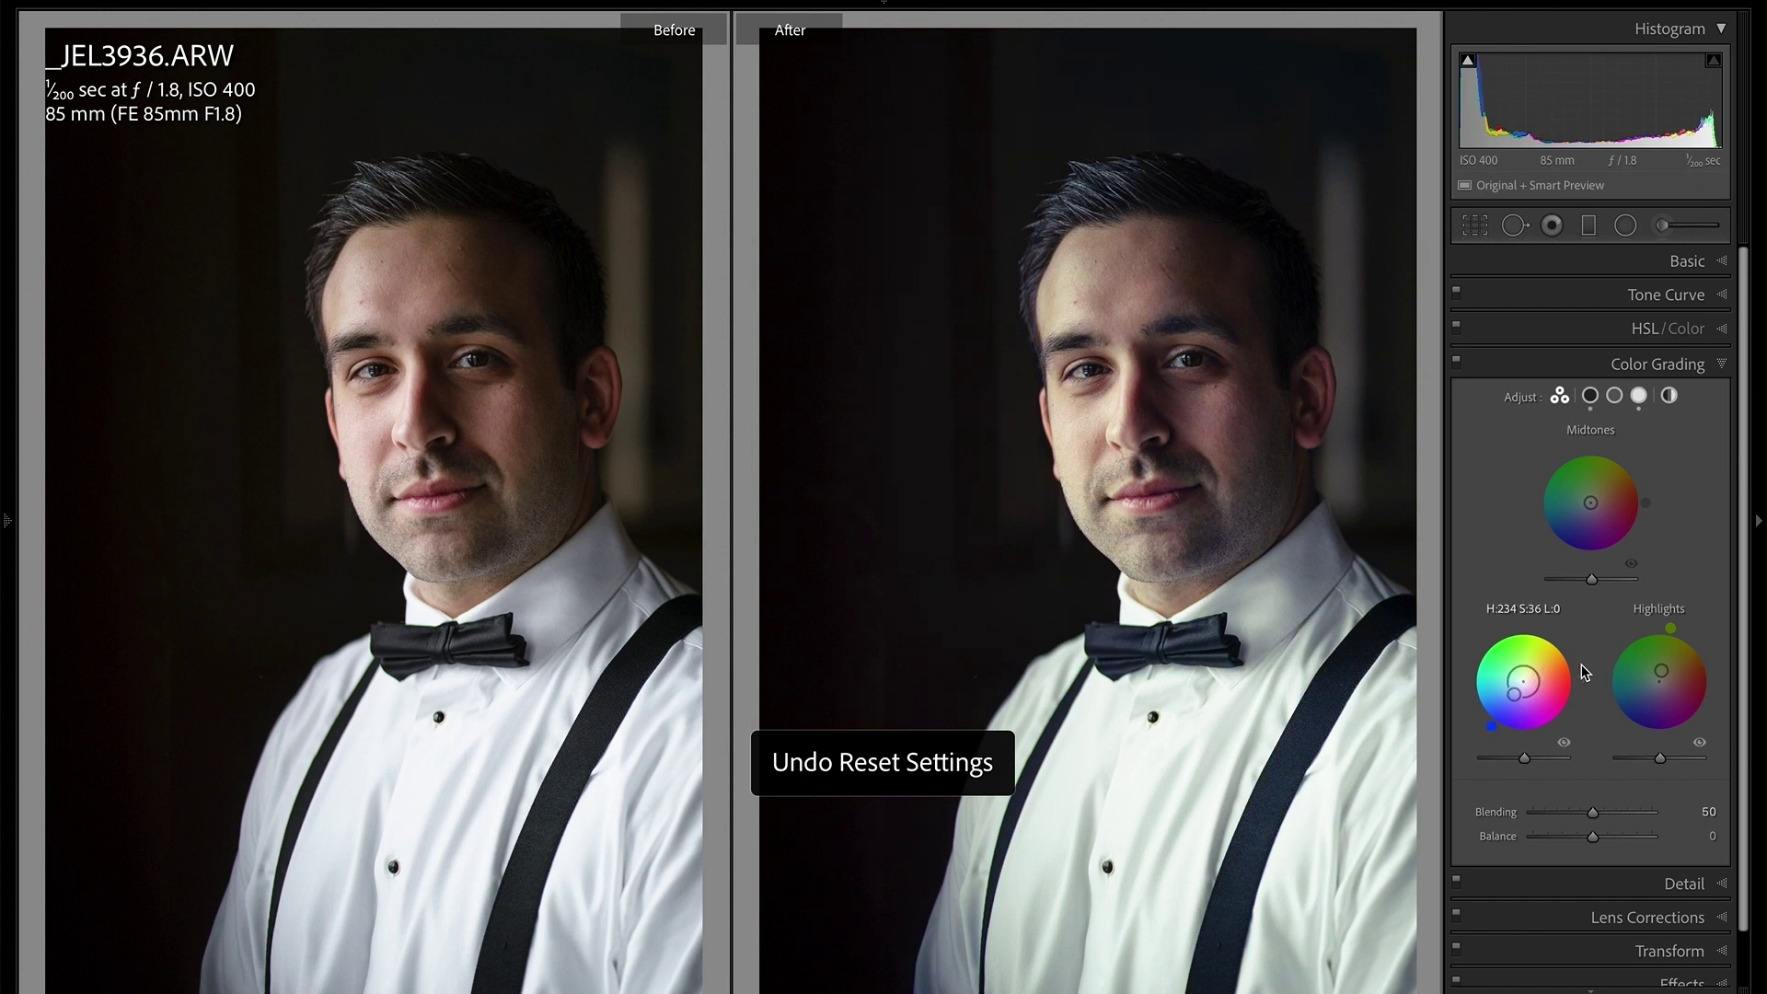
pyautogui.moveTo(1511, 681); pyautogui.dragTo(1513, 678)
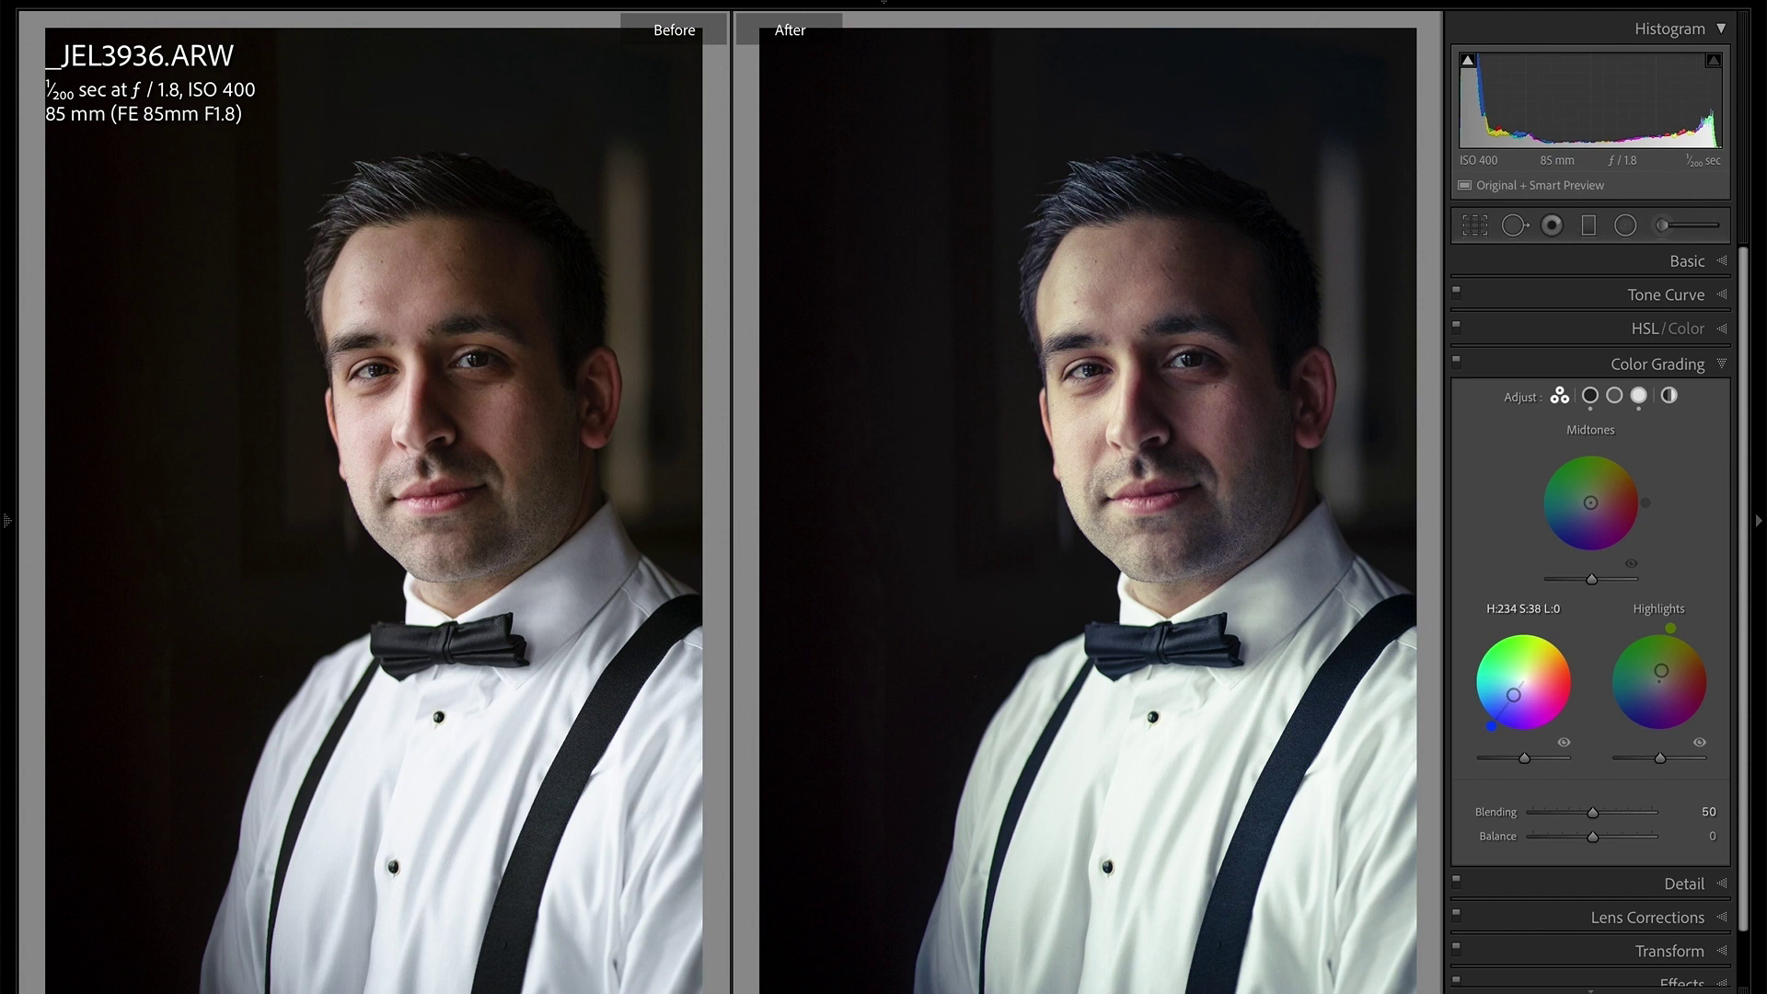
pyautogui.click(1564, 744)
pyautogui.click(1565, 744)
pyautogui.click(1565, 745)
pyautogui.click(1564, 745)
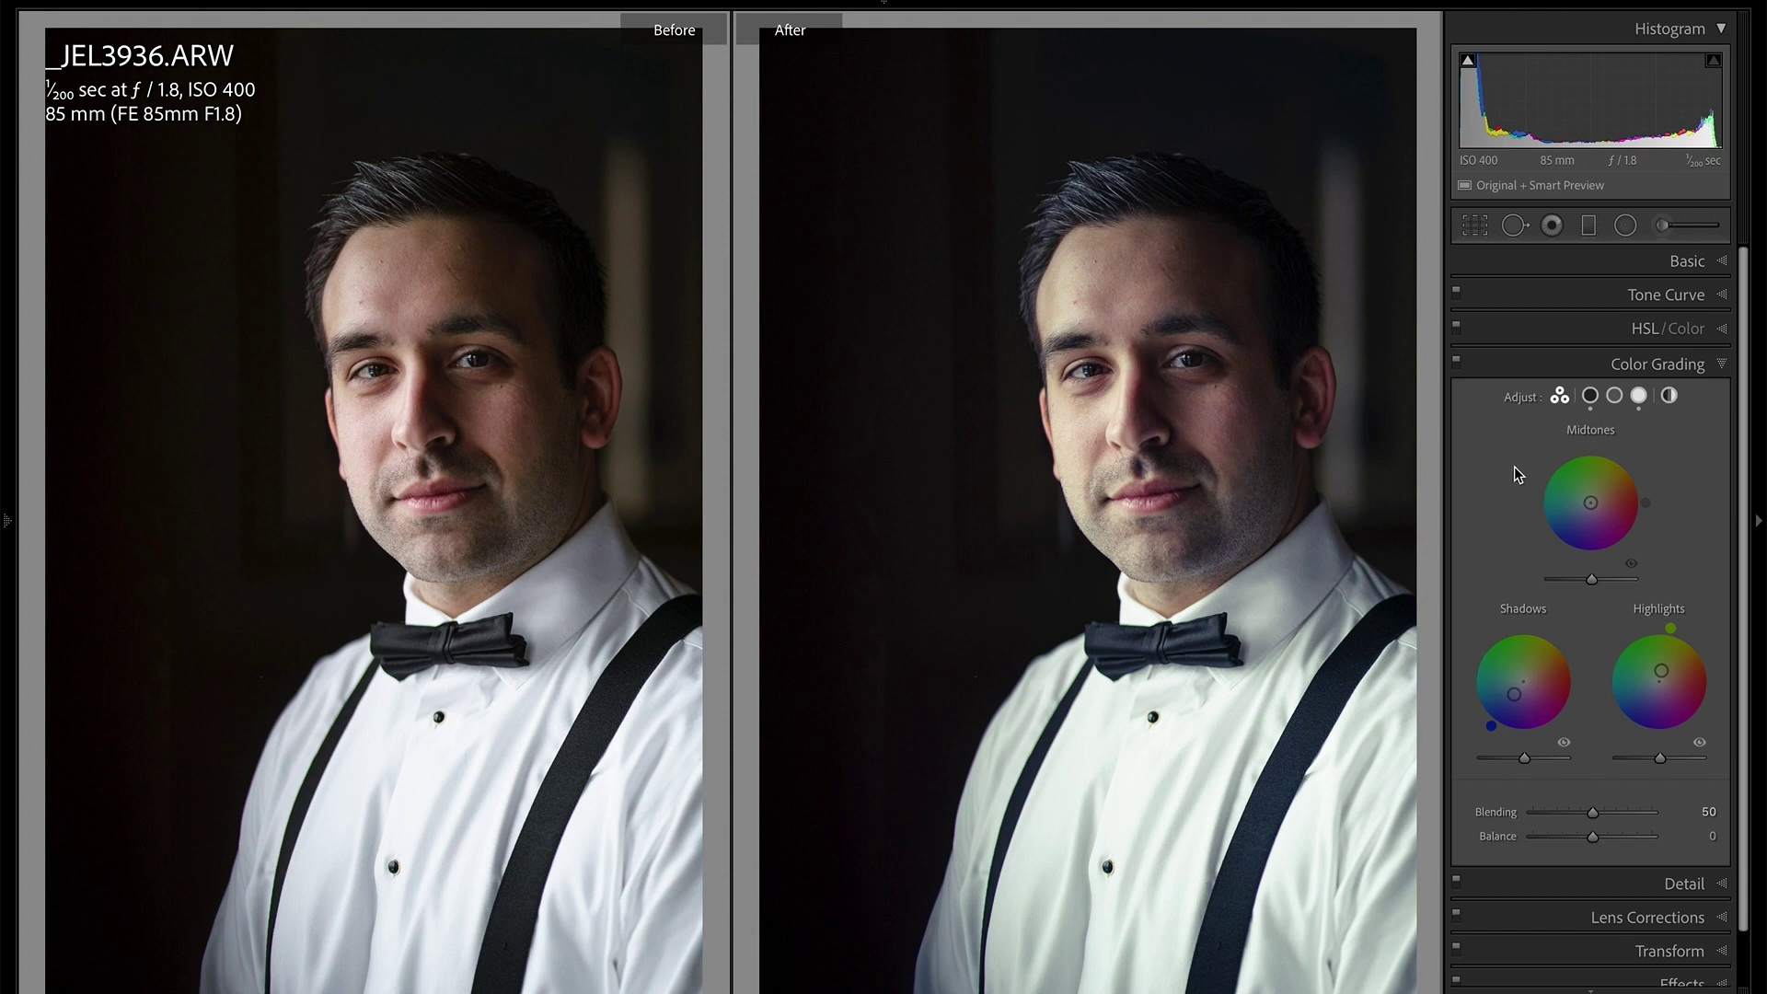
# Review the Shadows, Midtones and Highlights grades, checking highlights at Hue 78, Saturation 25.
pyautogui.click(1589, 395)
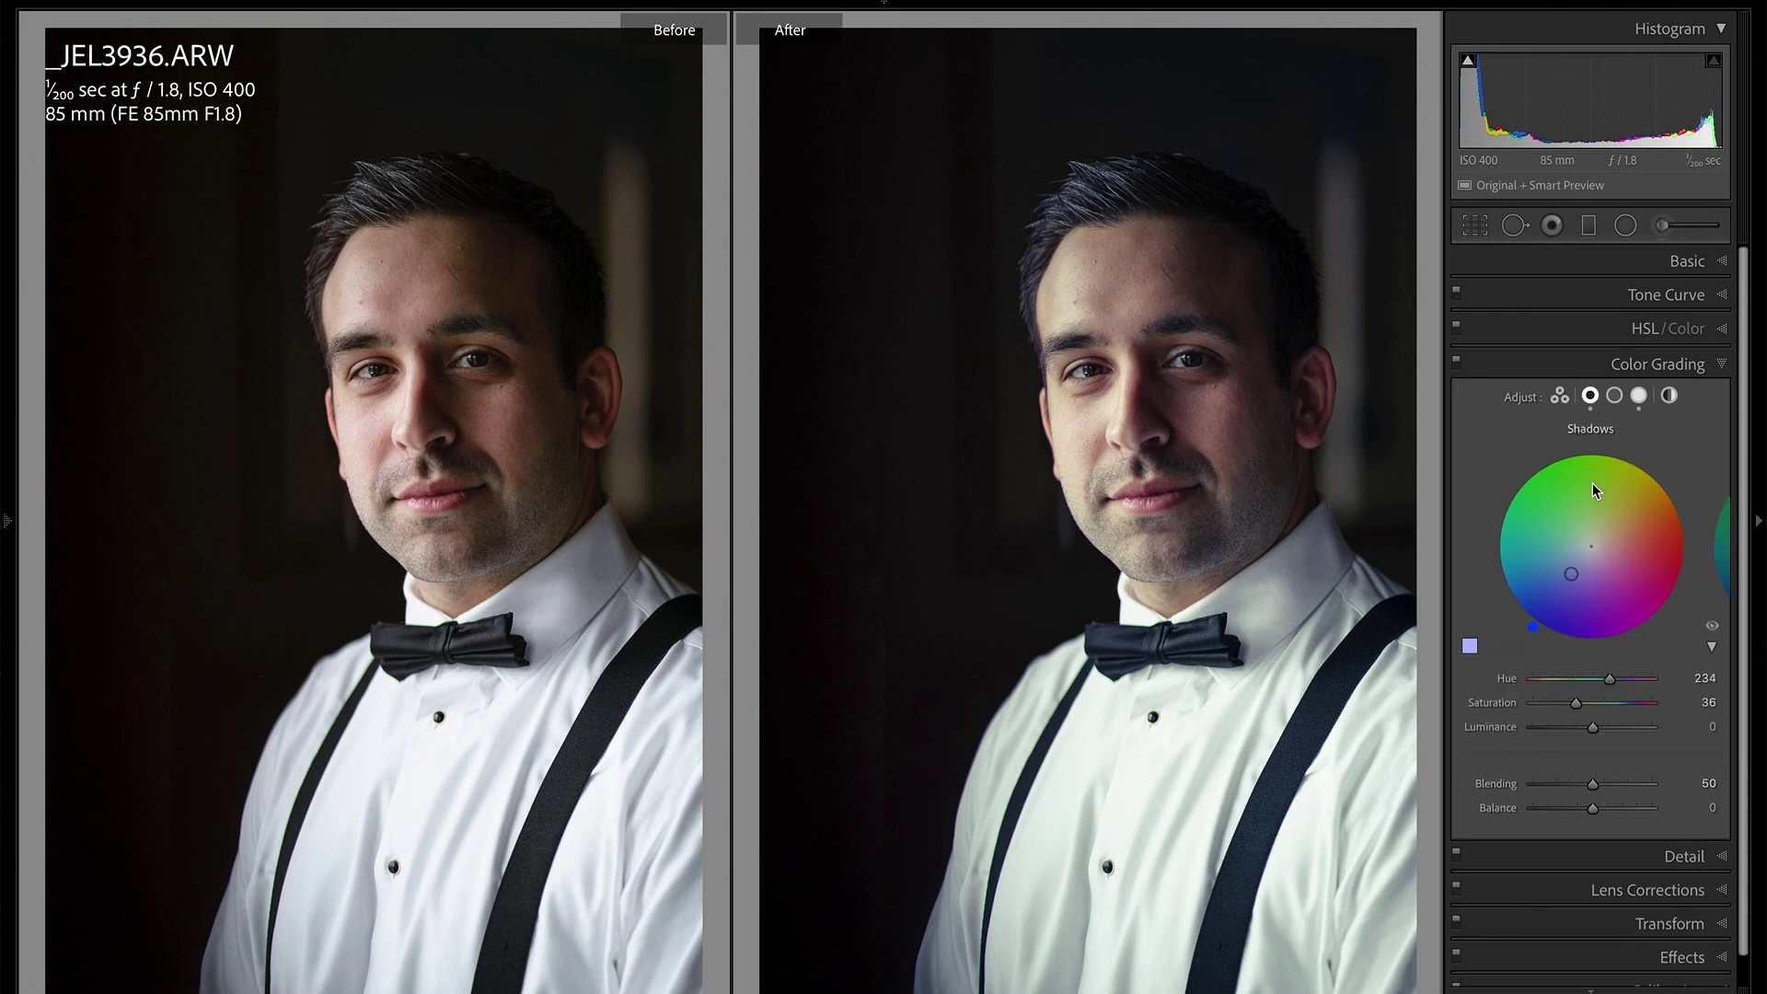
pyautogui.click(1613, 395)
pyautogui.click(1639, 396)
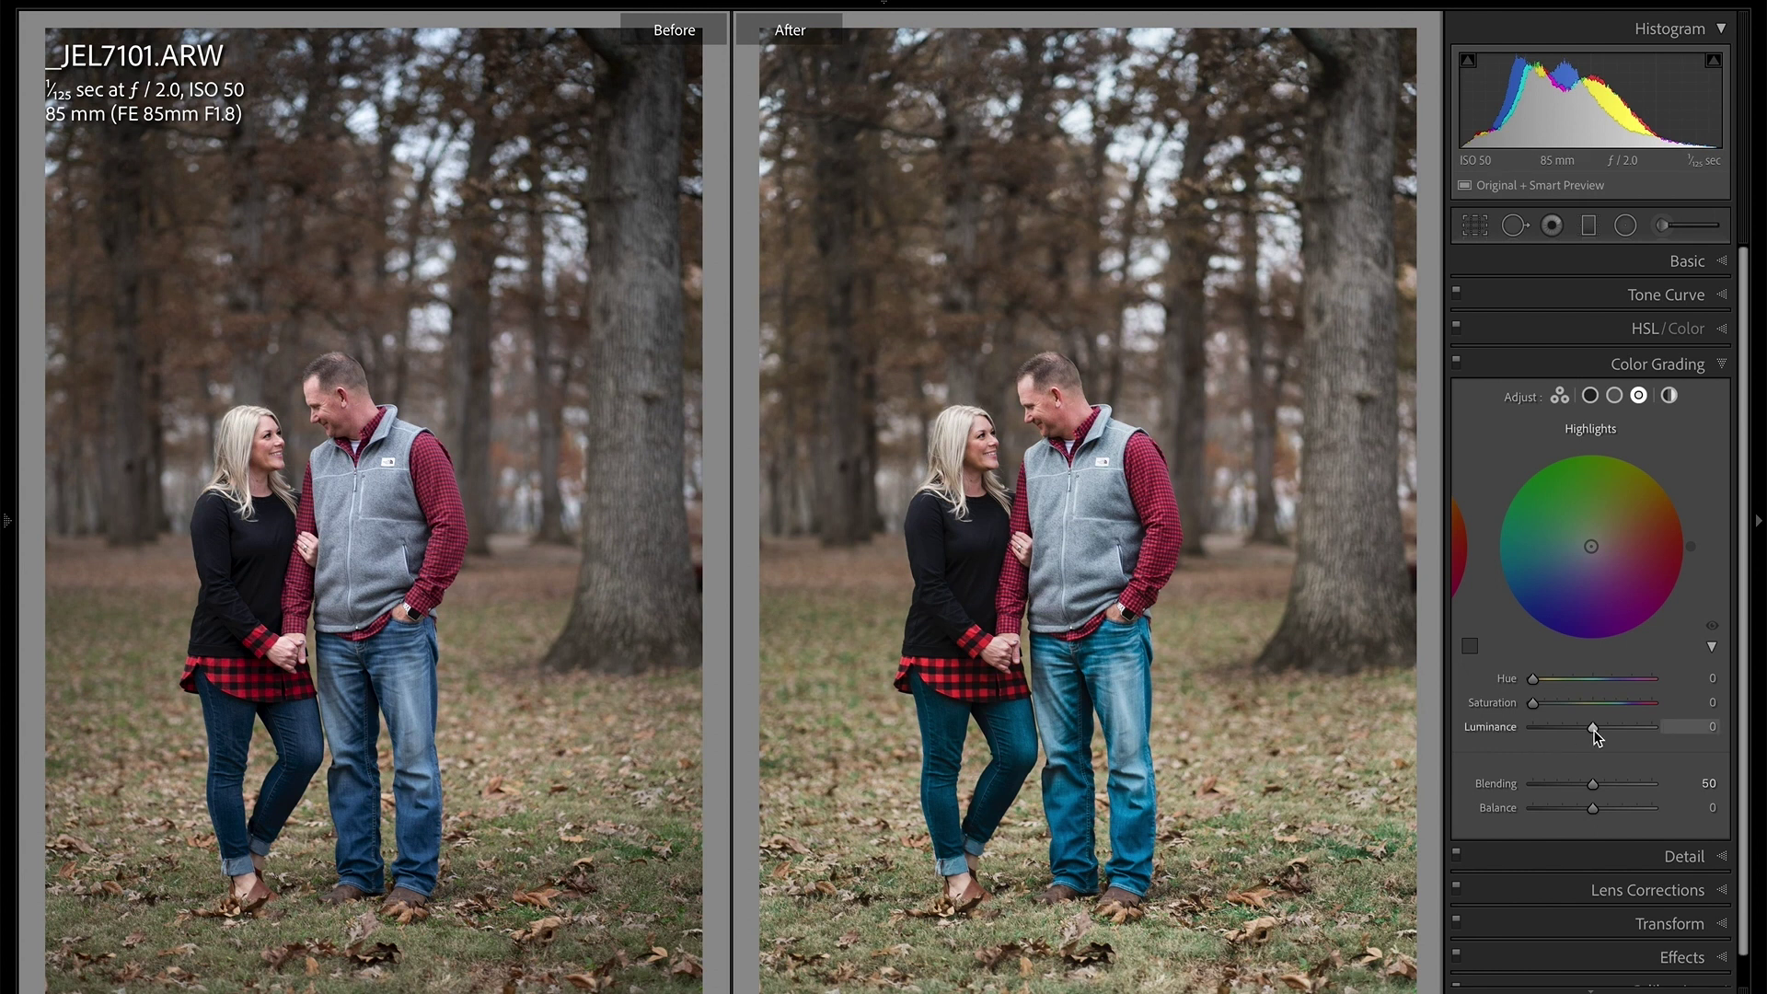
# Bring up the Shadows colour grade for couple photo _JEL7101.ARW.
pyautogui.click(1590, 396)
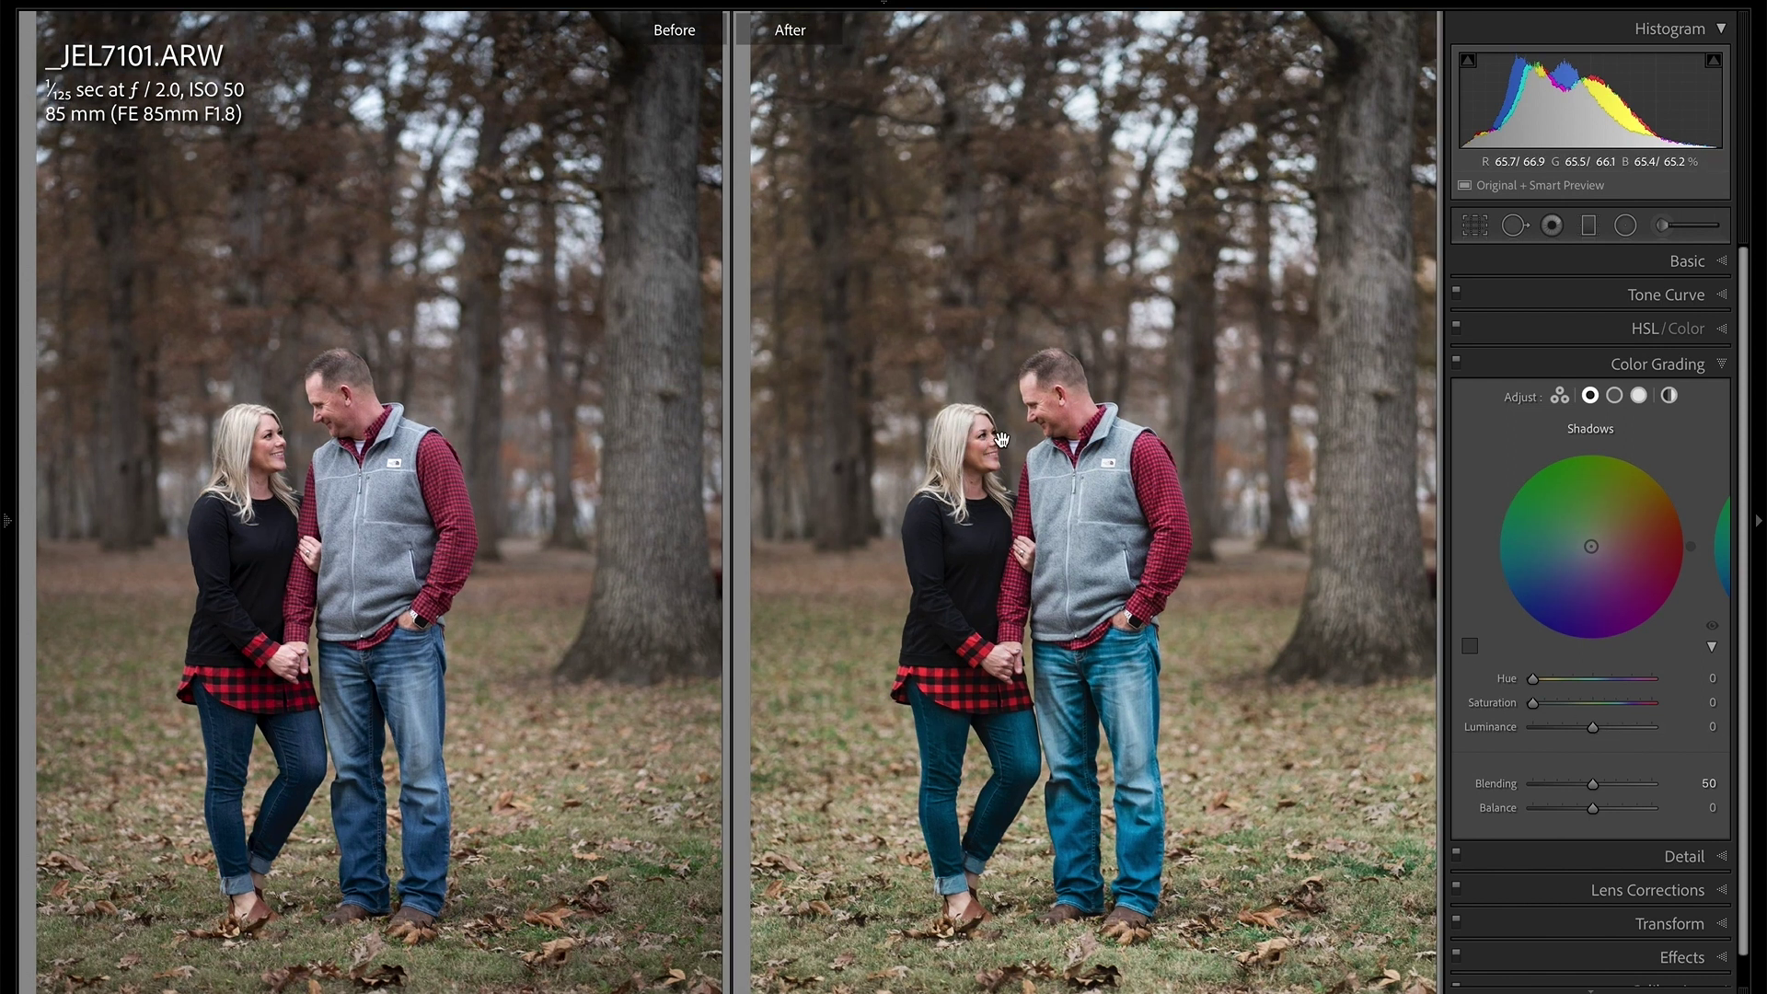
# Set Shadows luminance to -47 and Highlights luminance to about -17, zooming in on the faces to check.
pyautogui.click(994, 441)
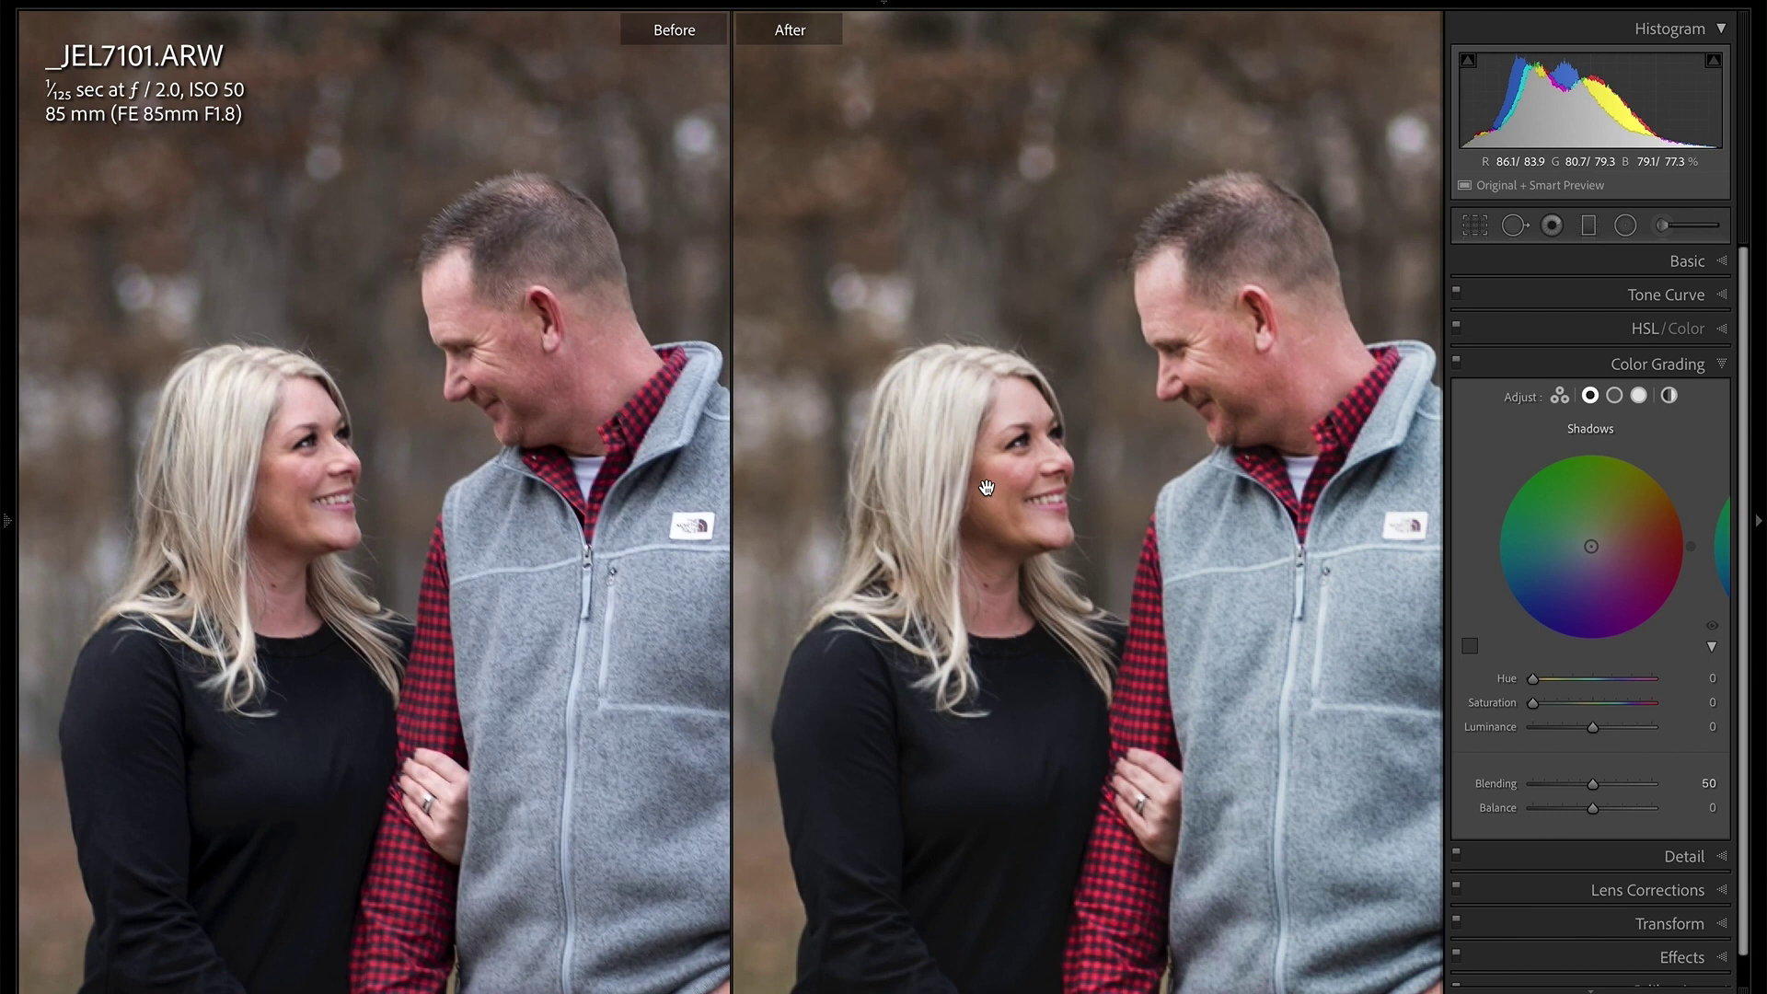
pyautogui.moveTo(1573, 721); pyautogui.dragTo(1561, 729)
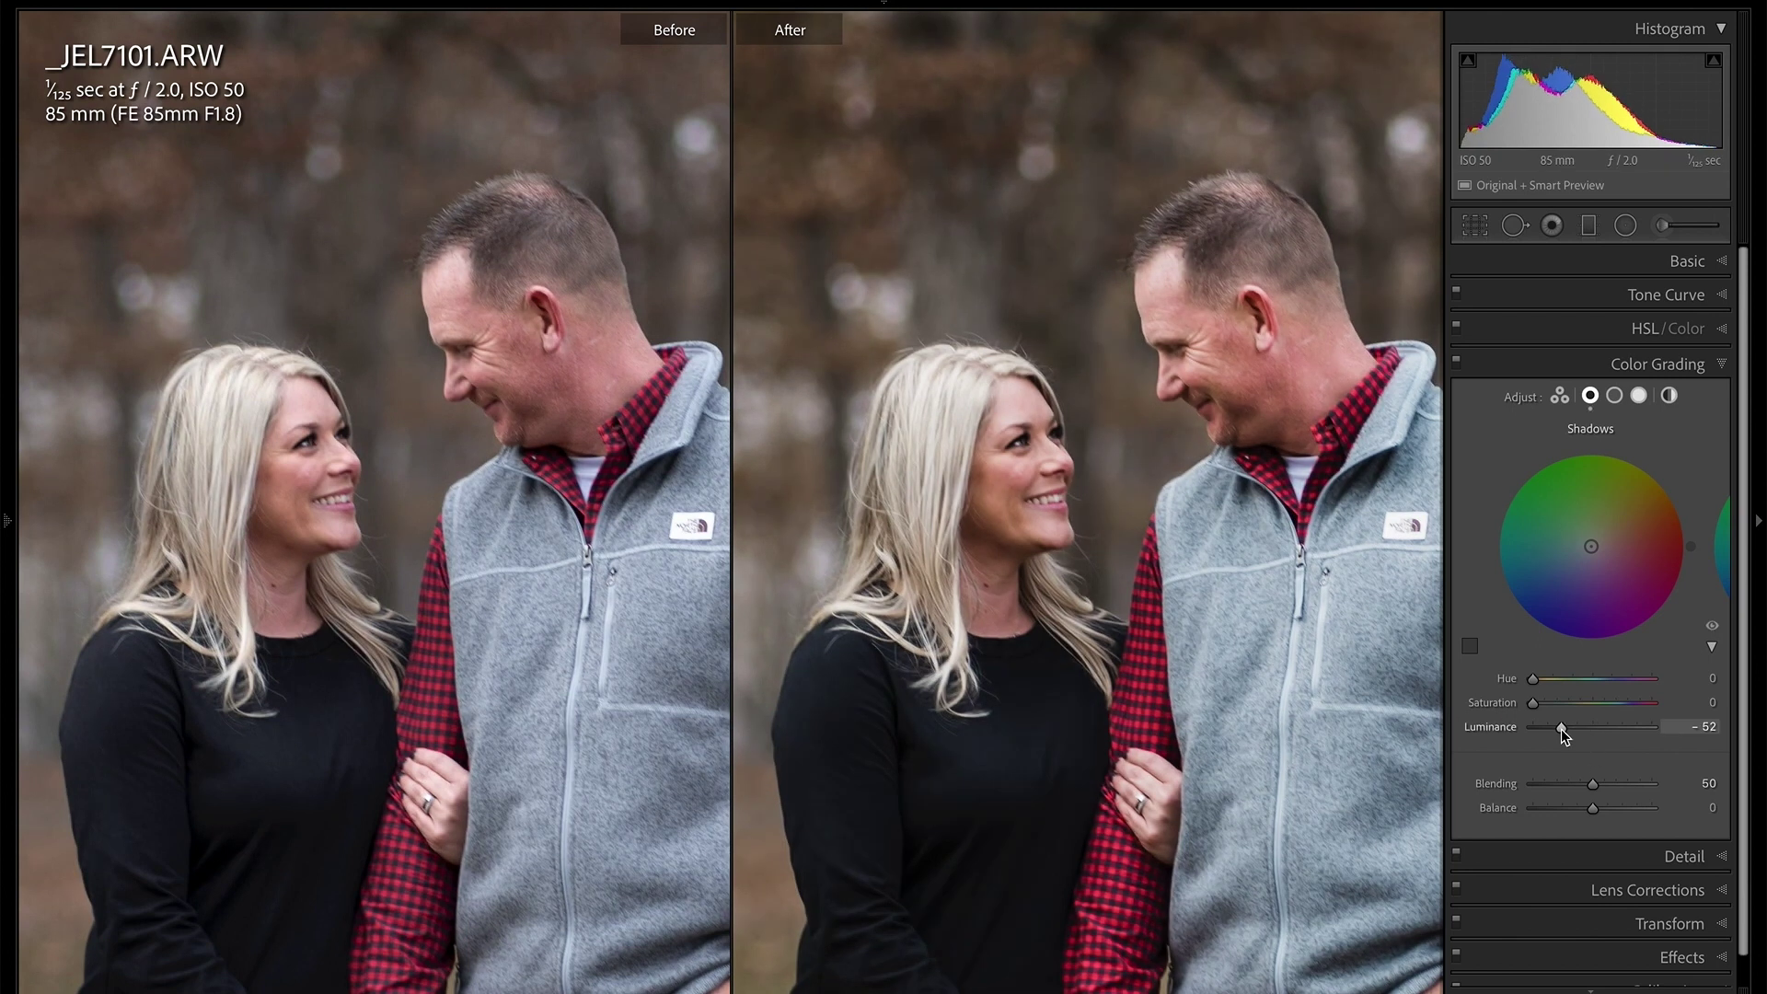
pyautogui.click(1226, 594)
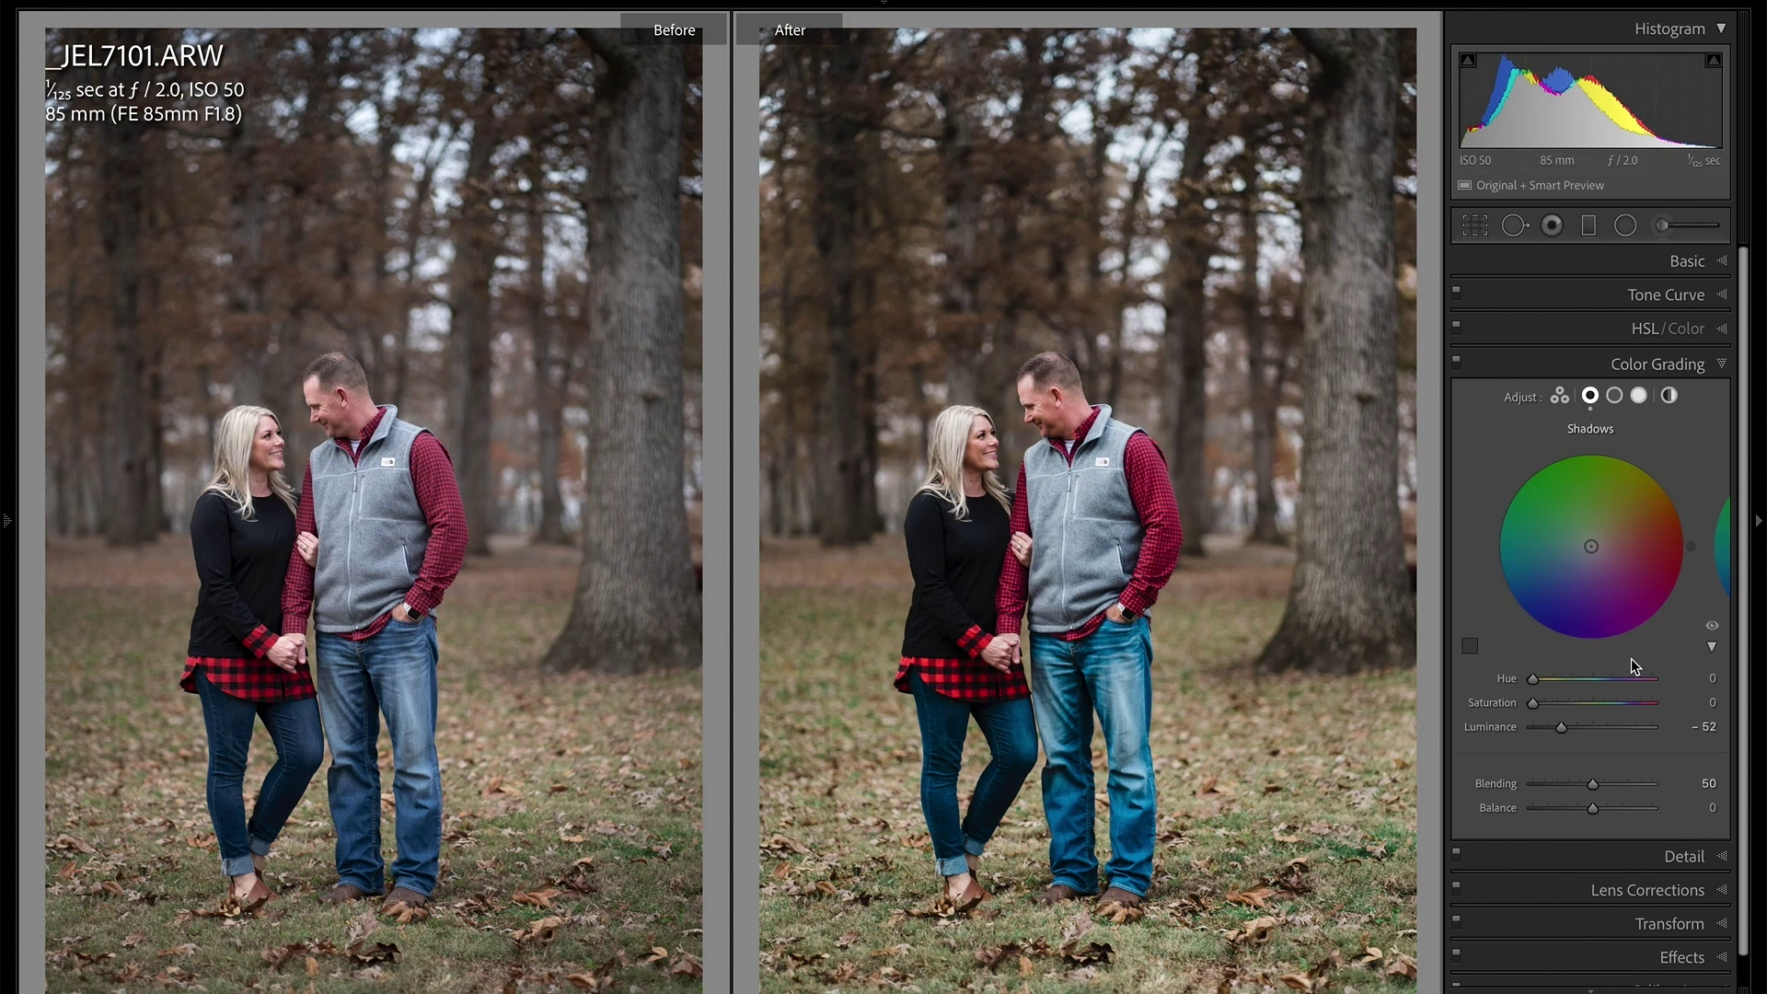
pyautogui.moveTo(1563, 724); pyautogui.dragTo(1567, 729)
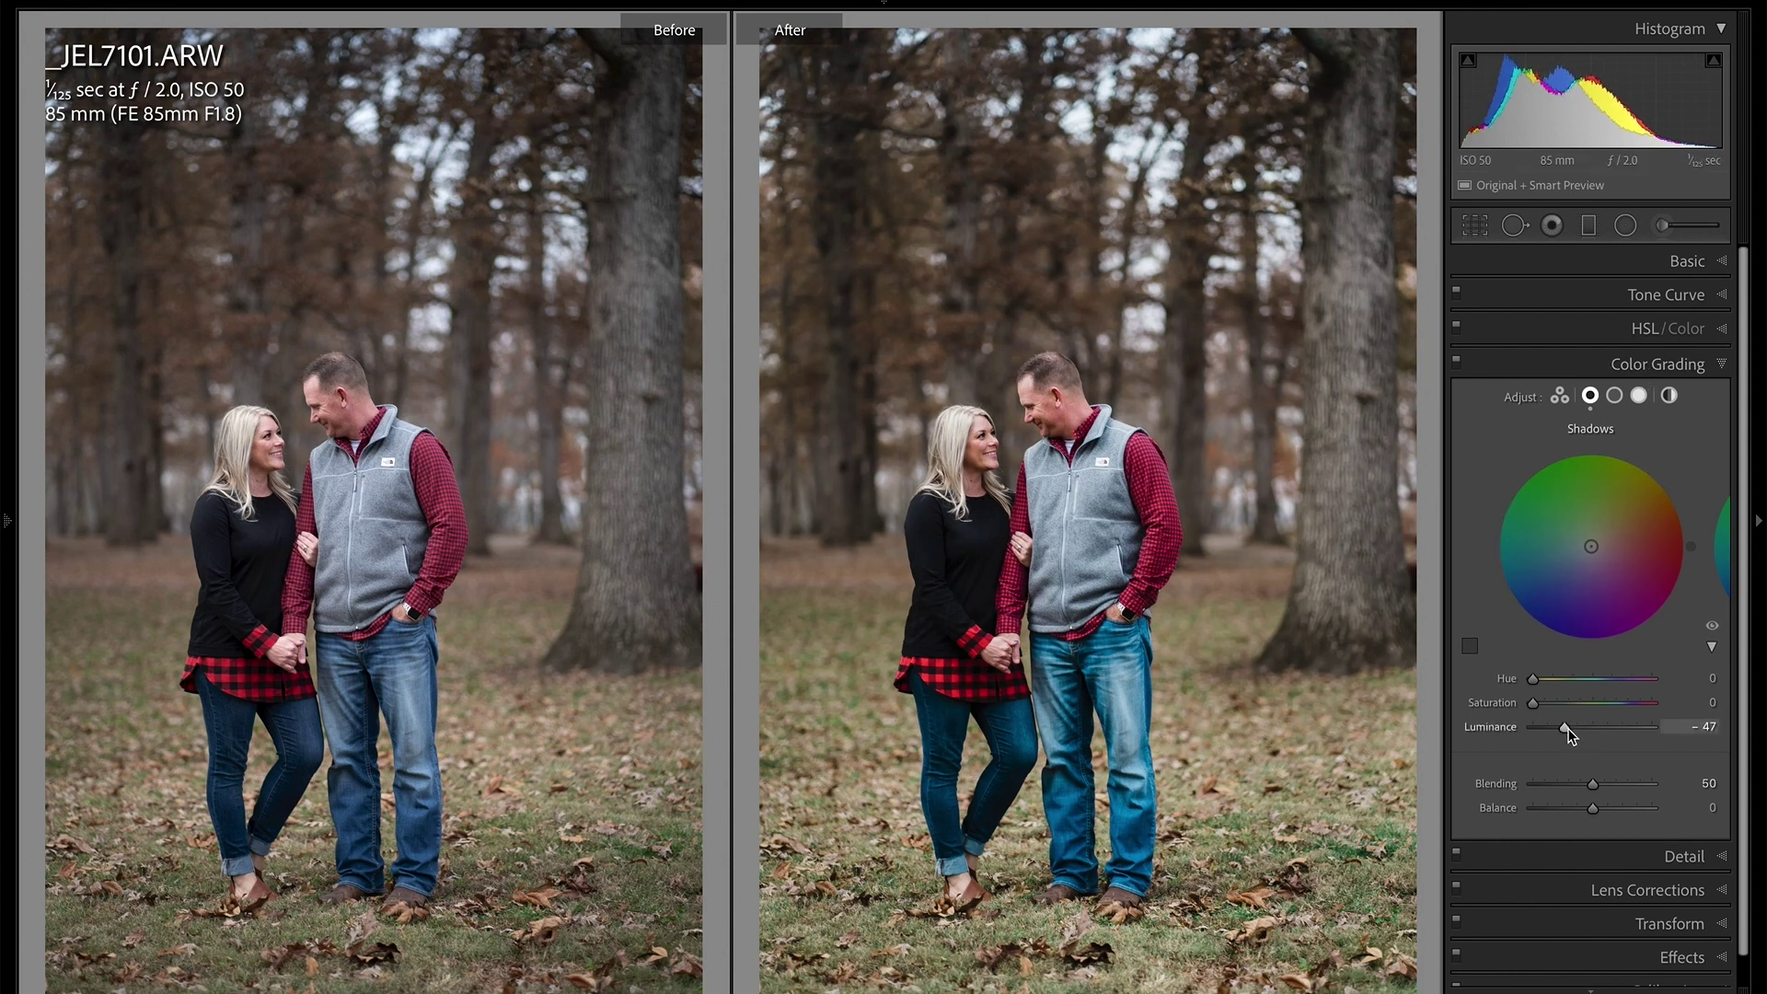
pyautogui.click(1638, 397)
pyautogui.moveTo(1576, 718); pyautogui.dragTo(1580, 729)
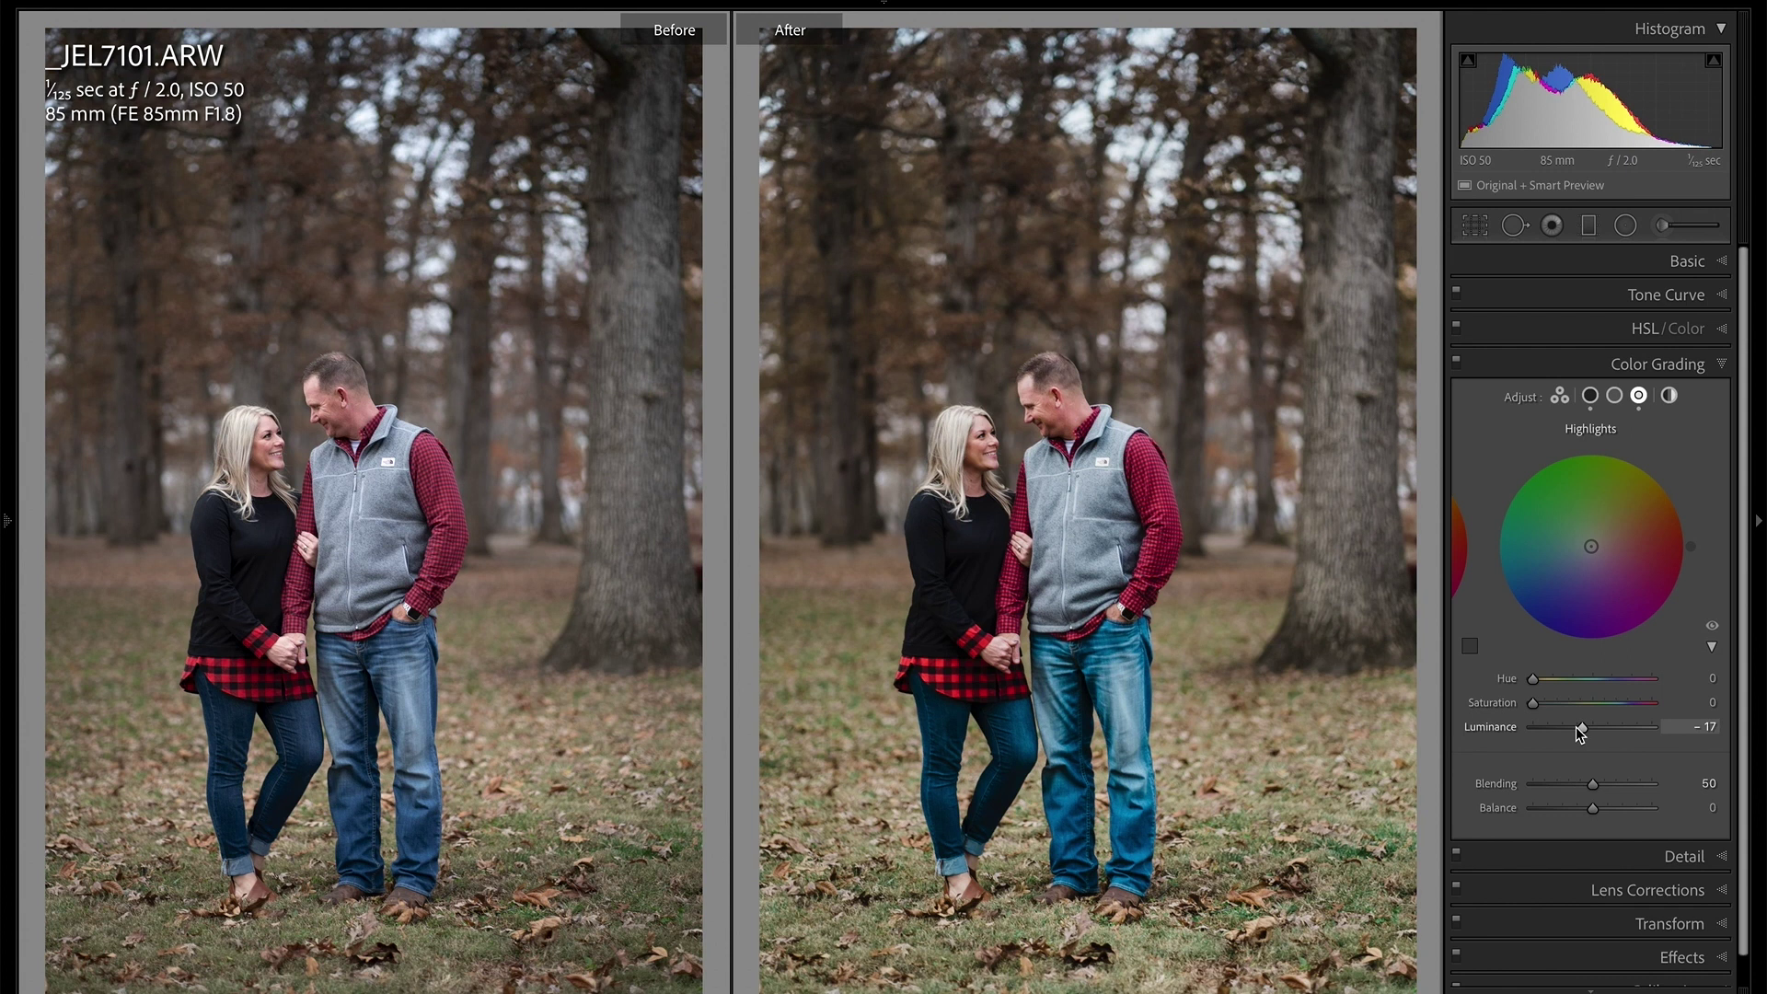
pyautogui.click(960, 426)
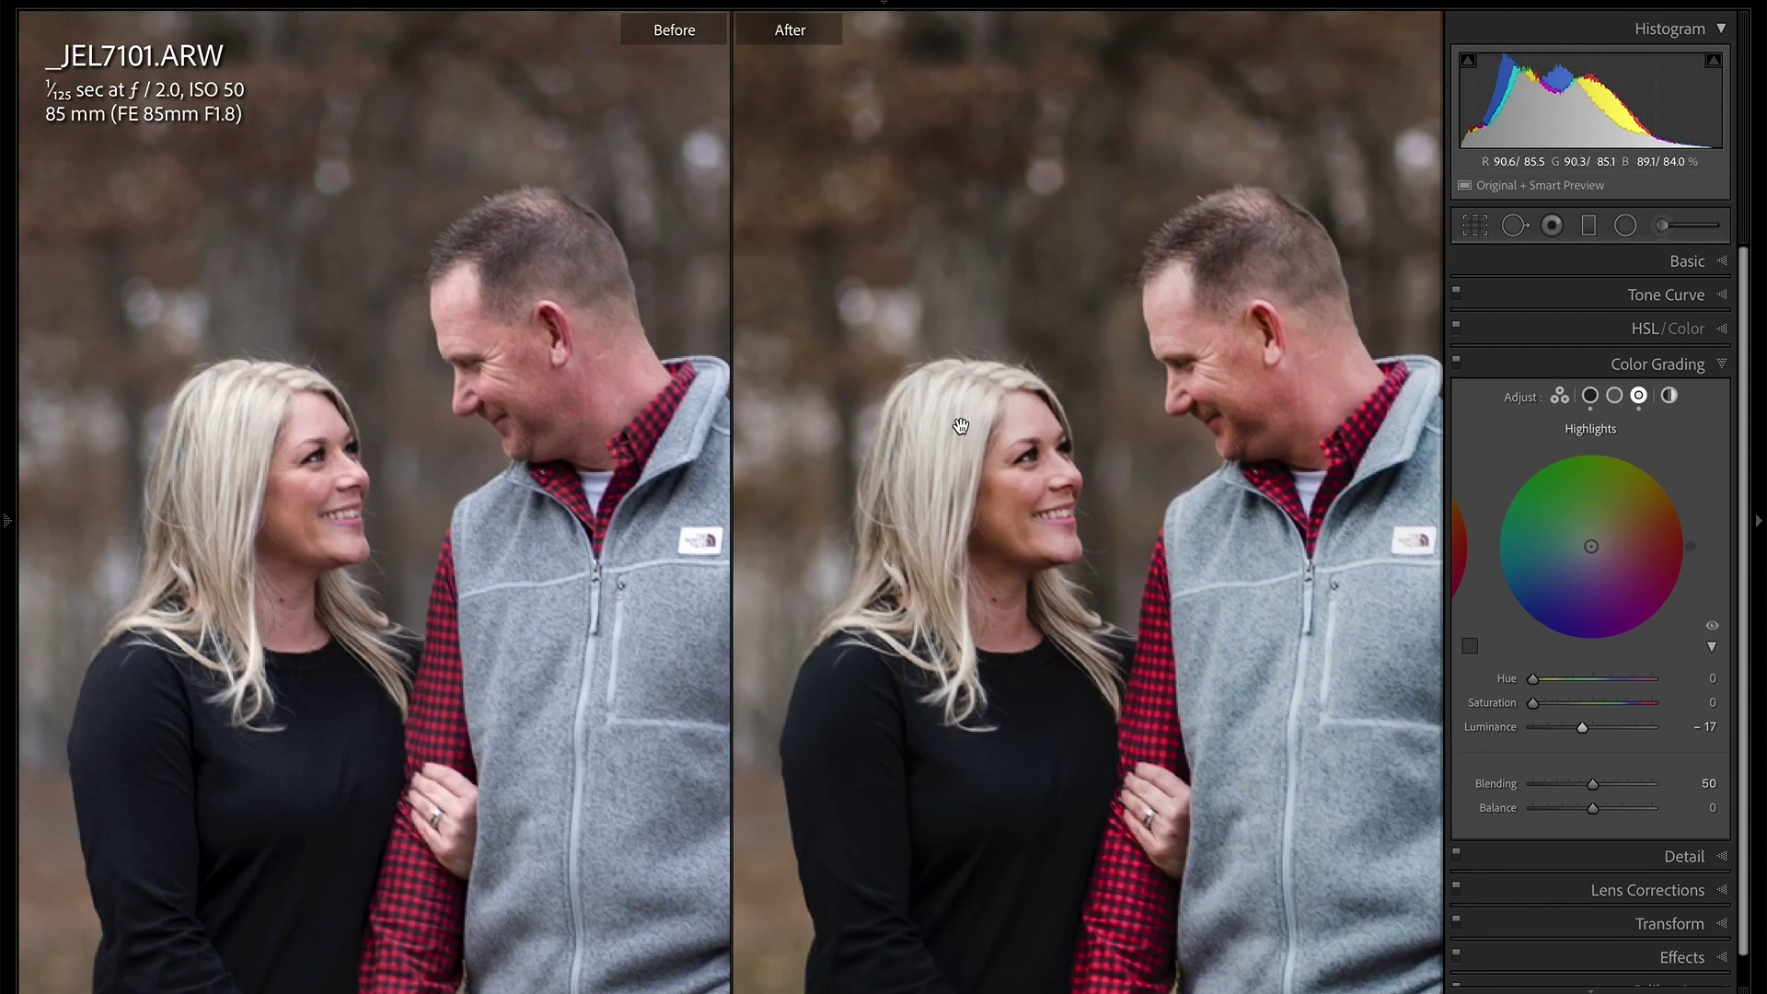
# Reset Shadows luminance to 0 and darken Highlights luminance to -41.
pyautogui.click(1589, 396)
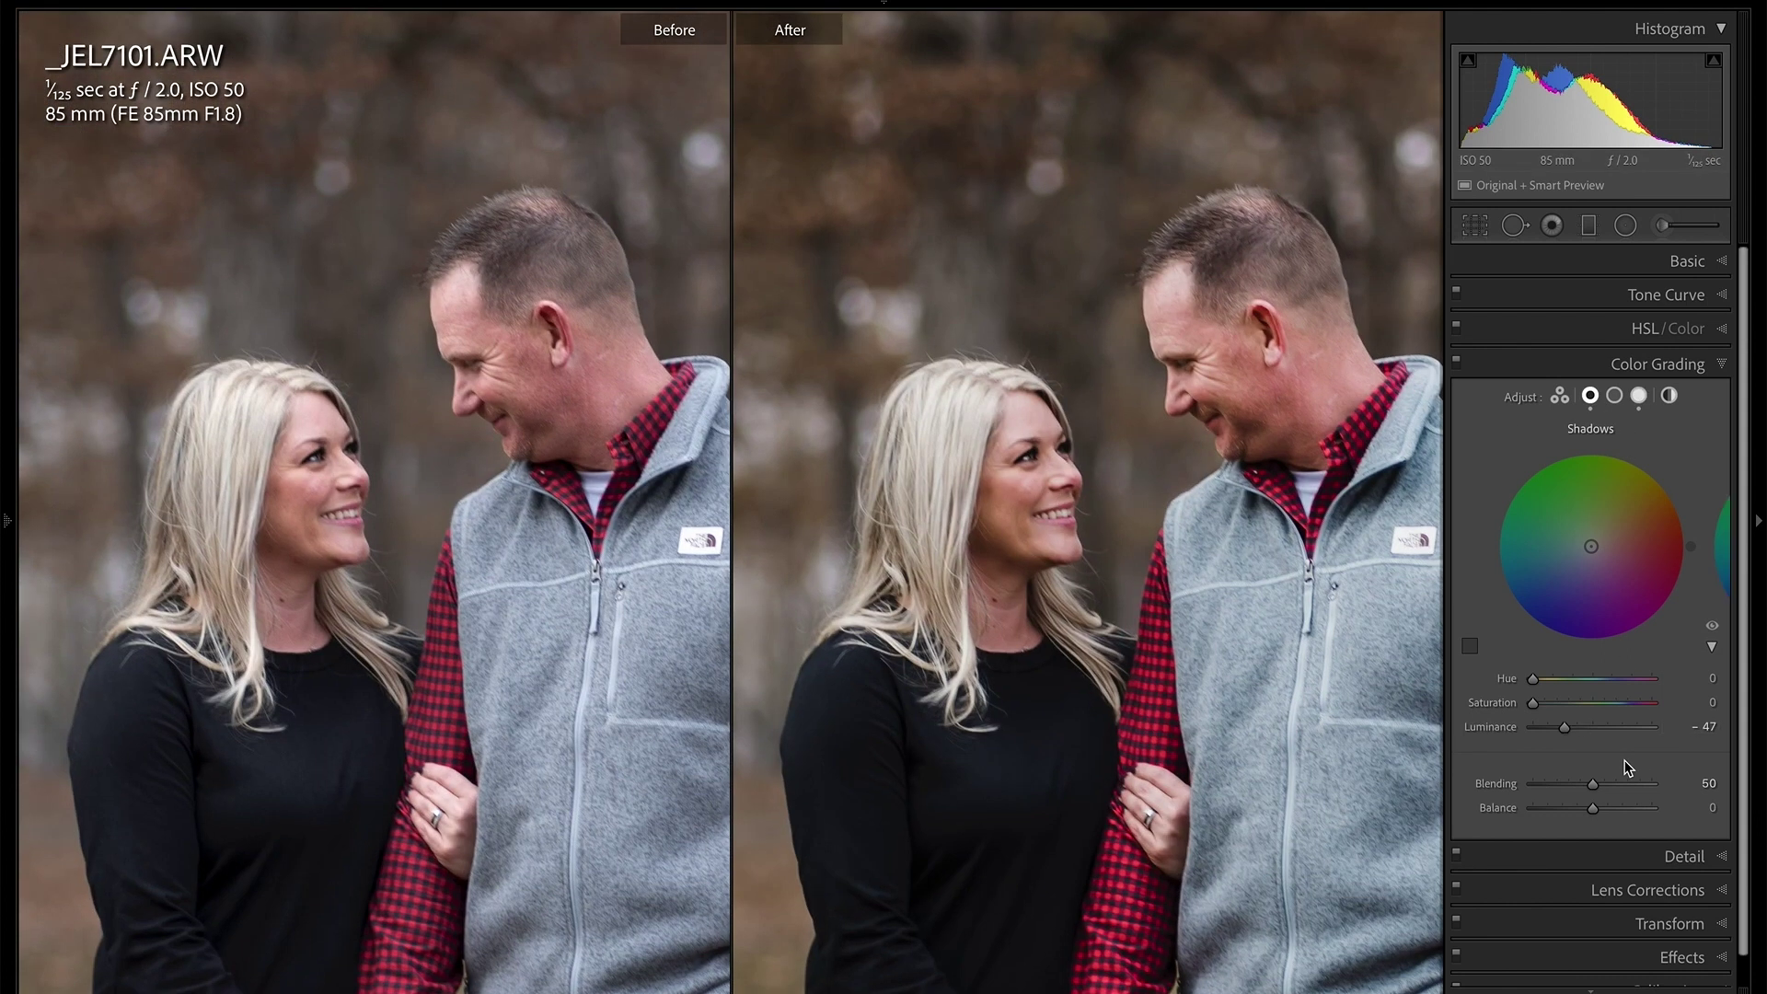
pyautogui.doubleClick(1491, 727)
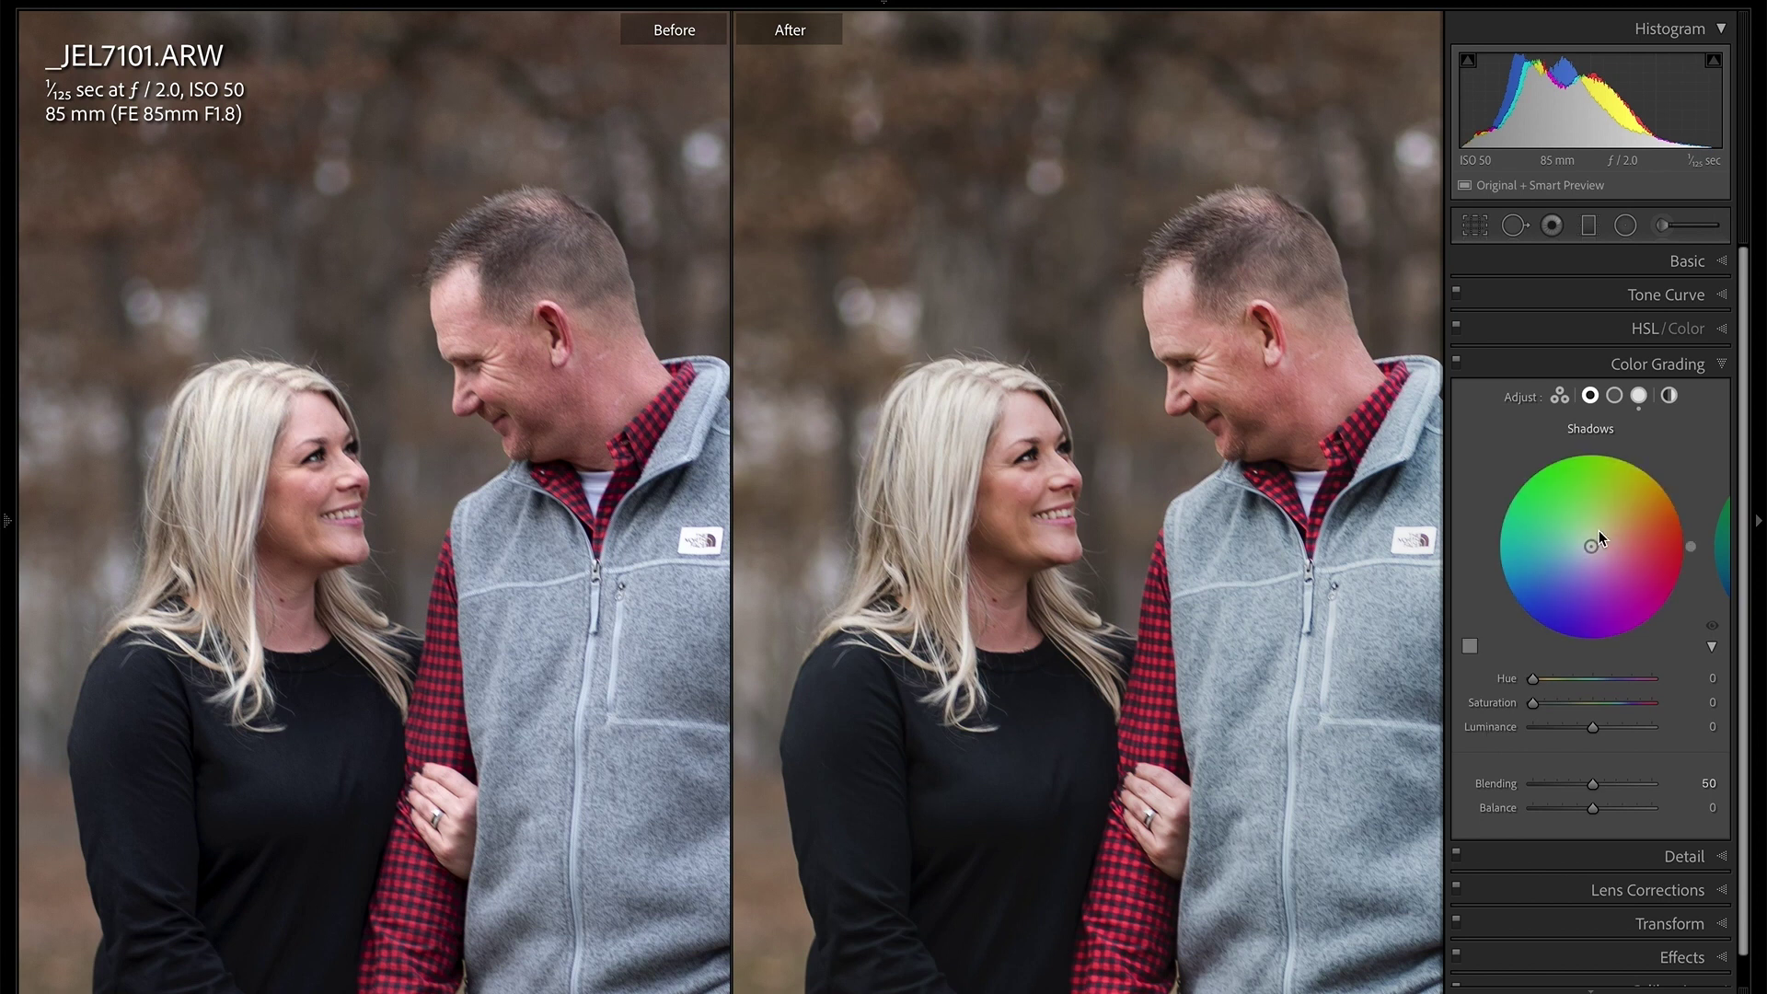
pyautogui.click(1638, 396)
pyautogui.moveTo(1594, 728); pyautogui.dragTo(1568, 734)
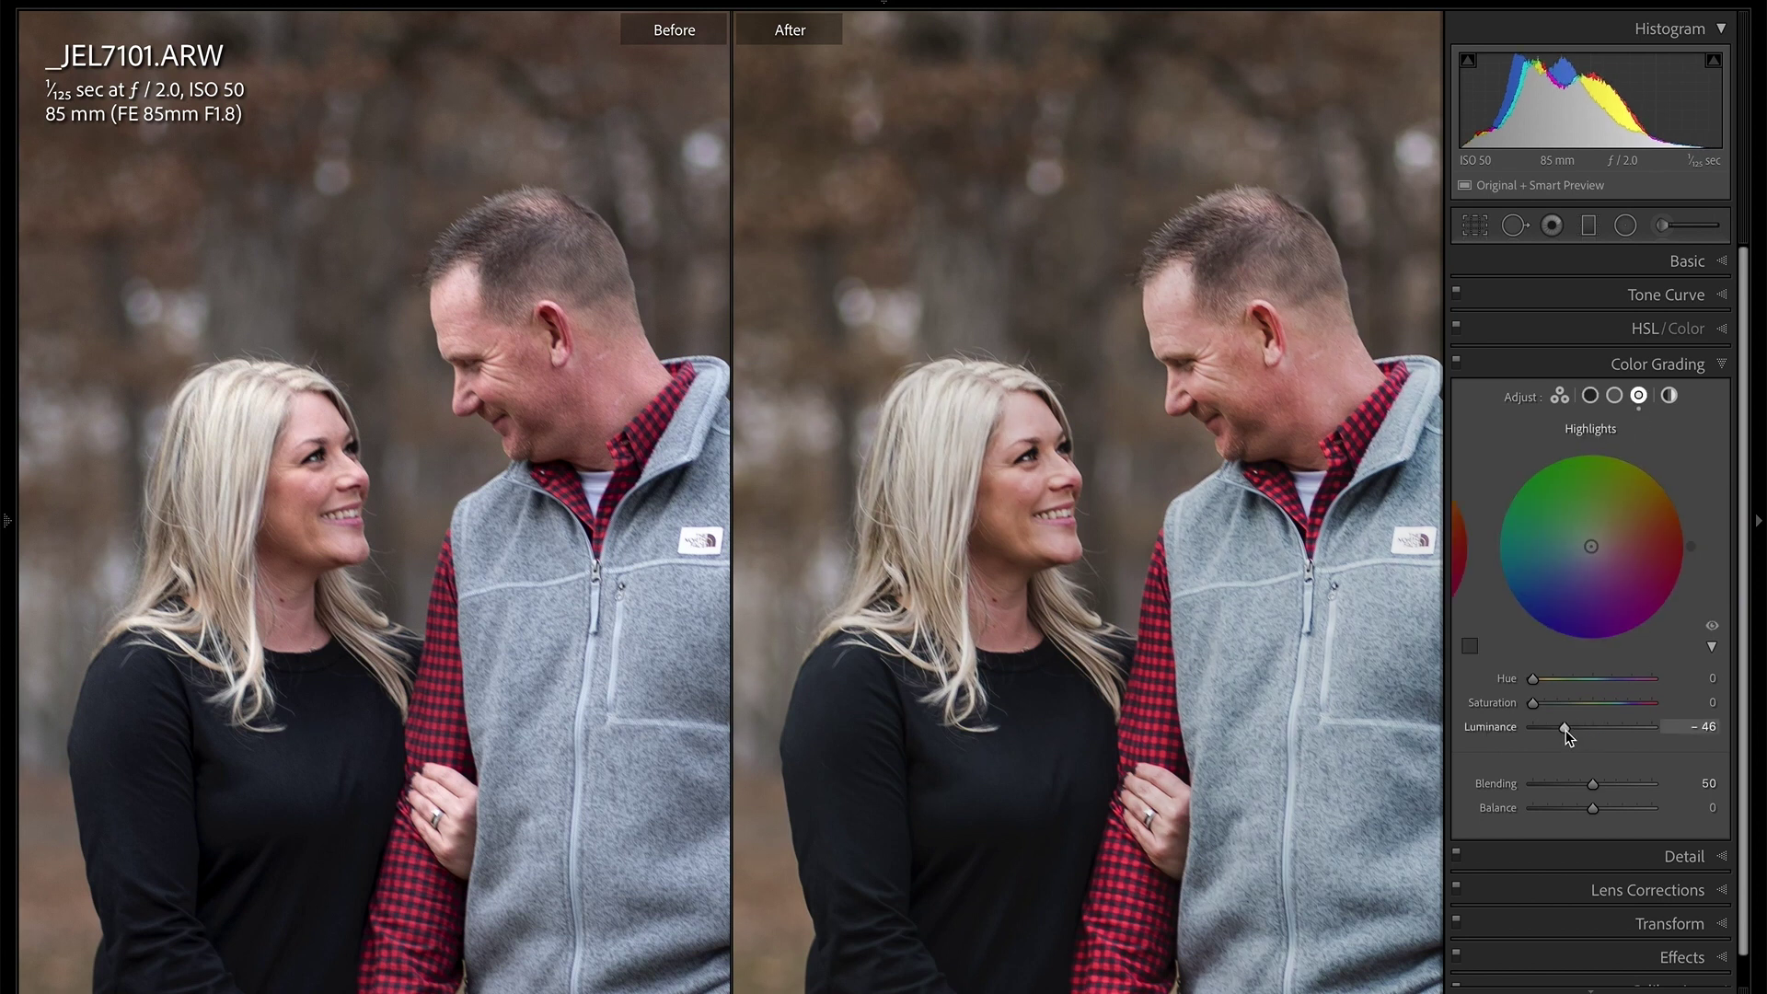
pyautogui.moveTo(1566, 729); pyautogui.dragTo(1568, 729)
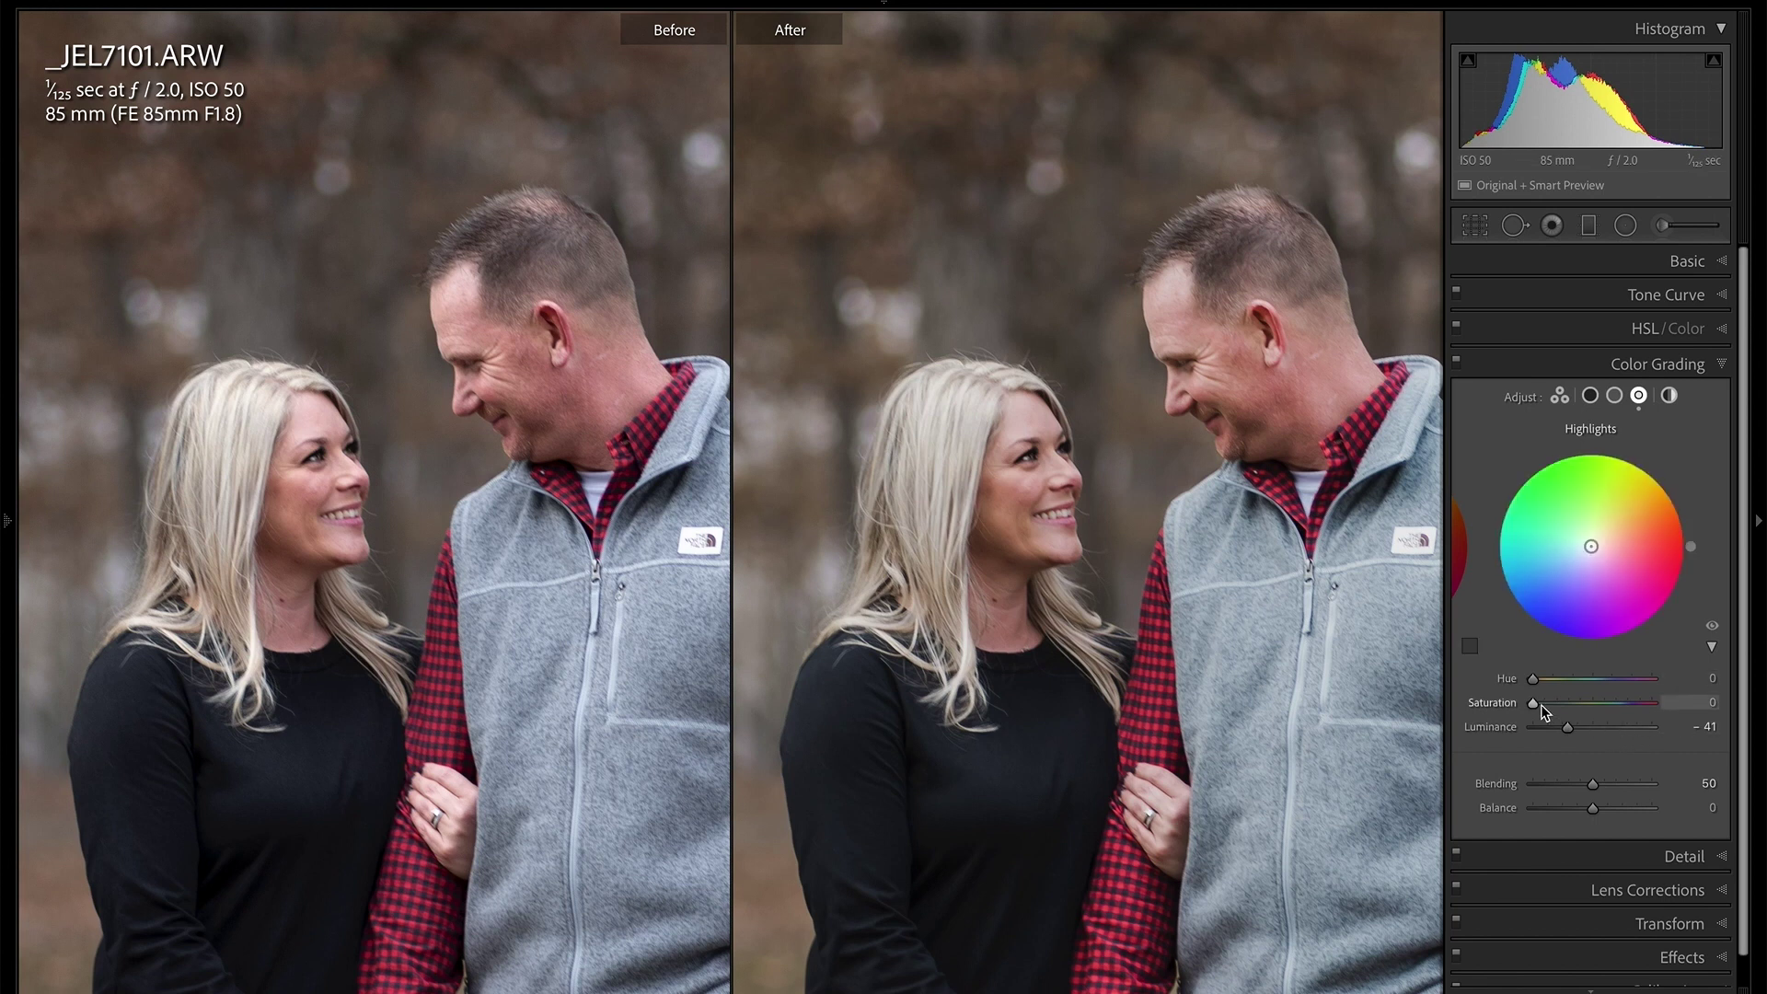
# Tint the highlights red at saturation 36 and compare with colour grading toggled off and on.
pyautogui.moveTo(1540, 704)
pyautogui.mouseDown()
pyautogui.moveTo(1634, 703)
pyautogui.moveTo(1520, 707)
pyautogui.mouseUp()
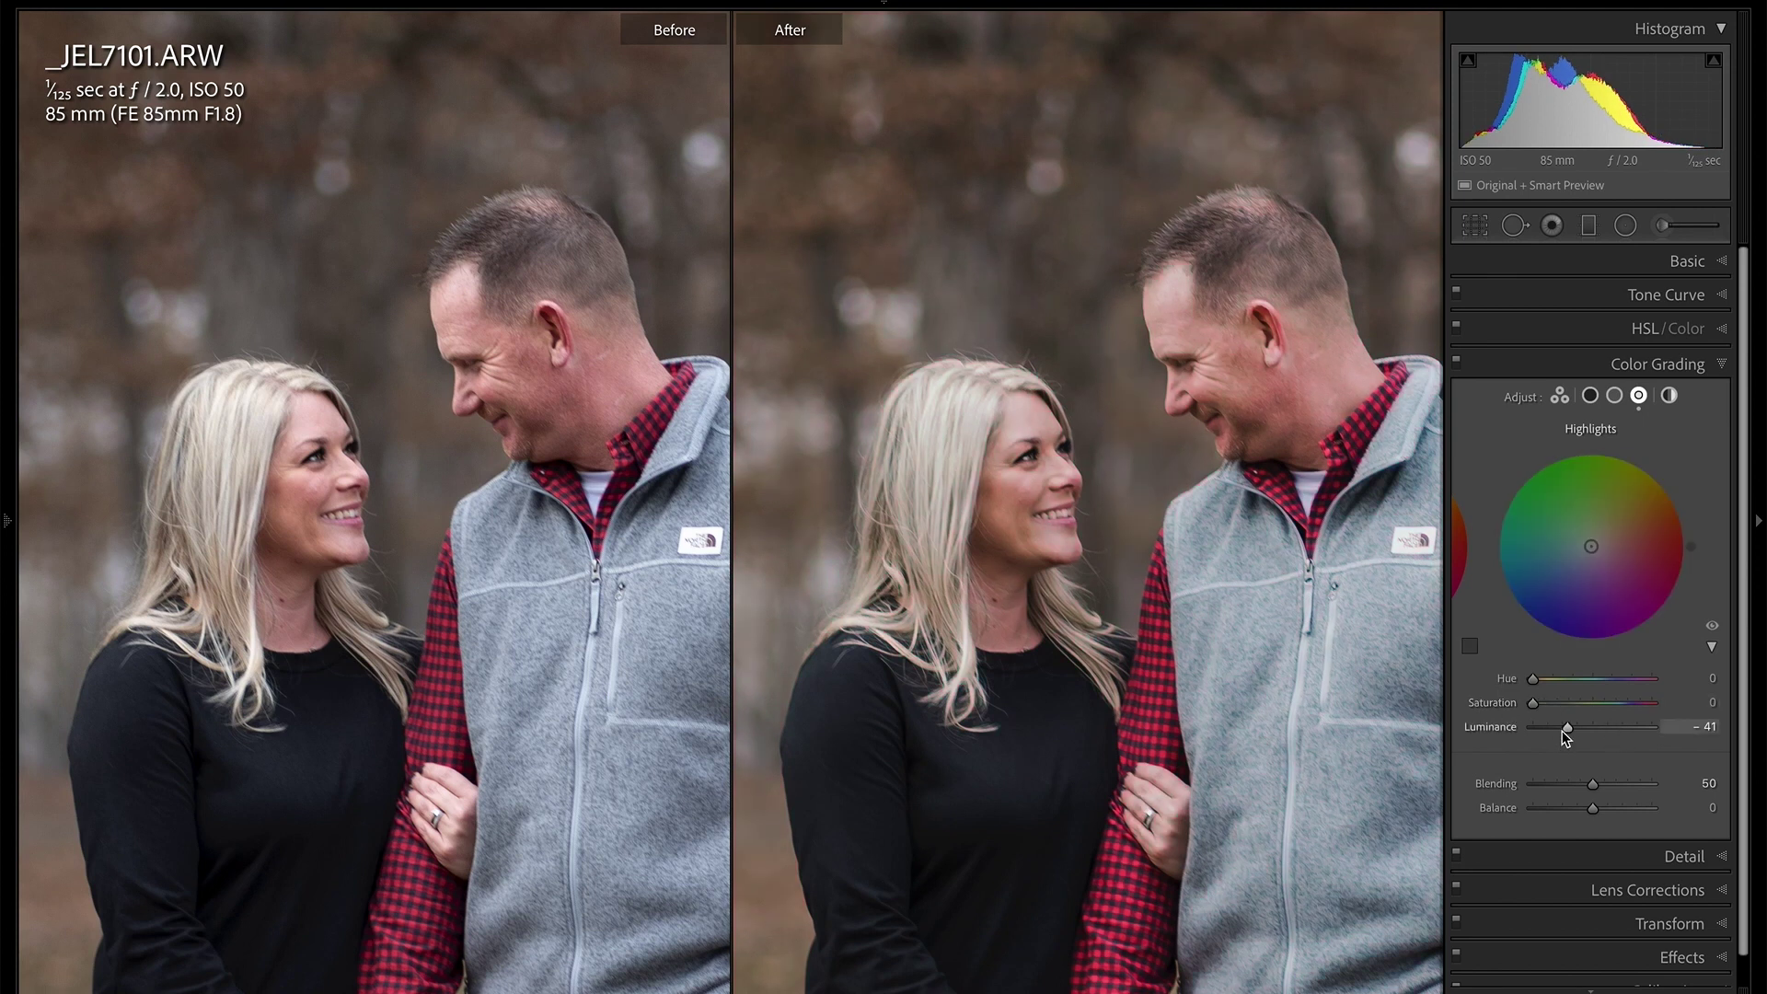
pyautogui.click(1457, 365)
pyautogui.click(1456, 364)
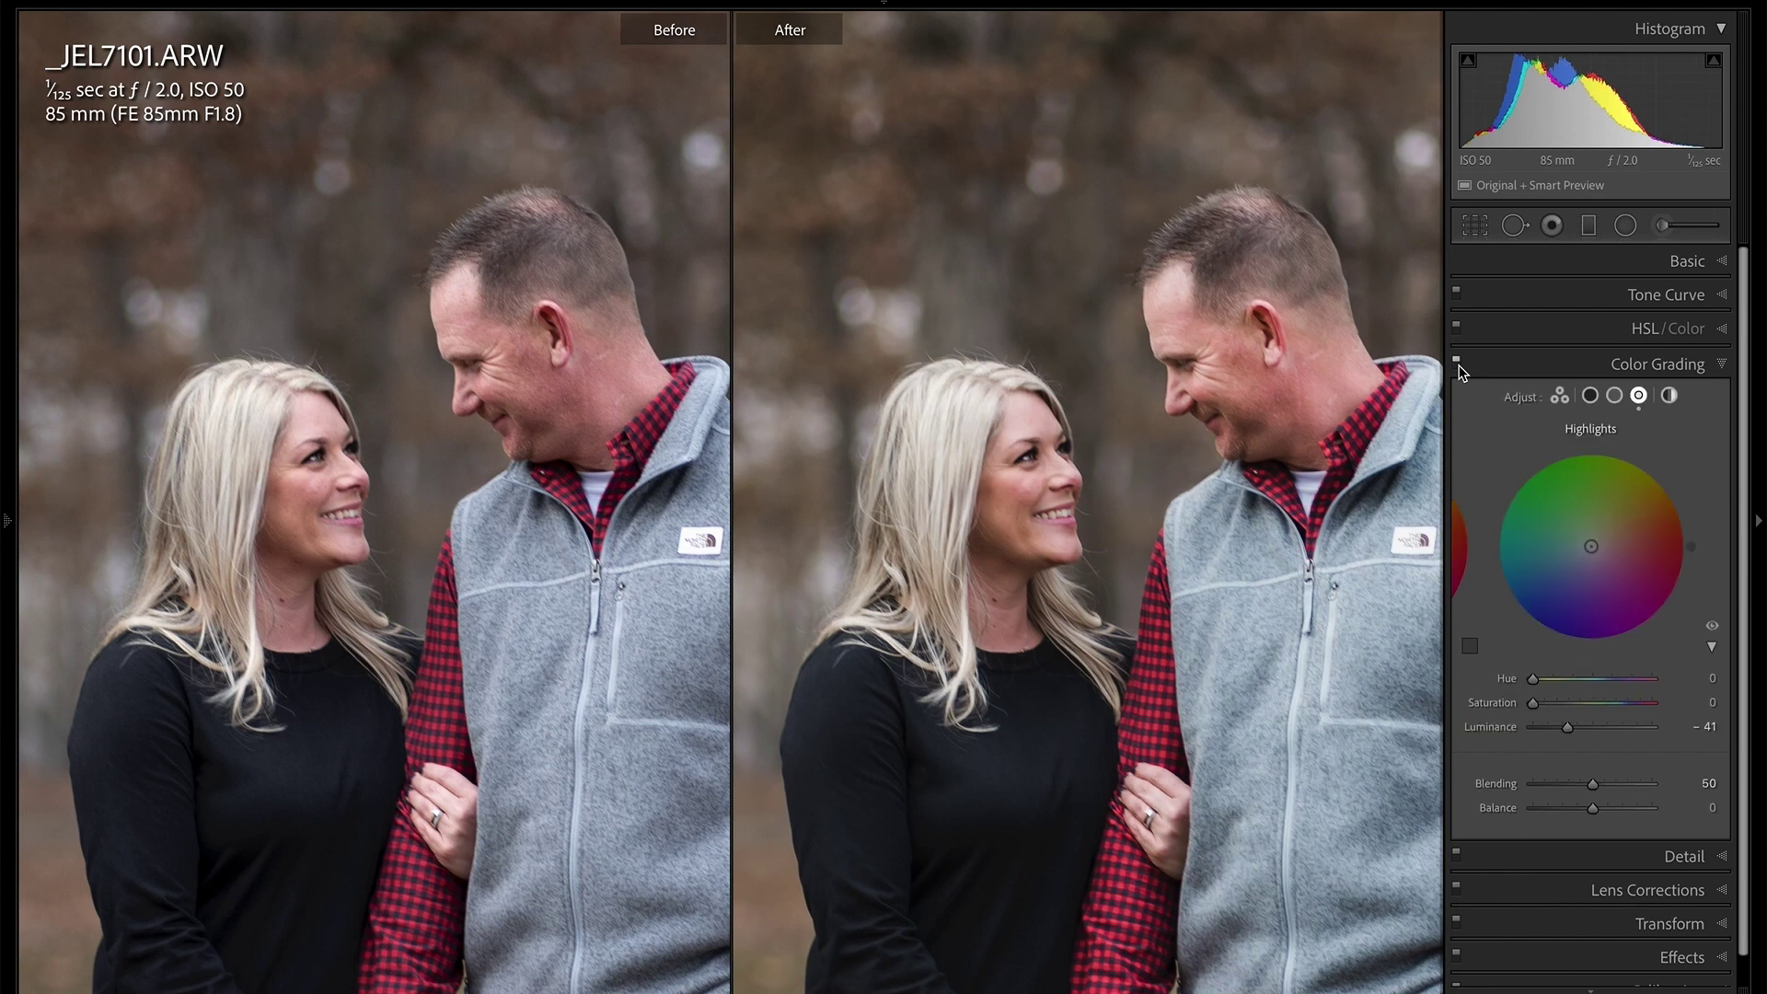
# Leave Before/After for the couple photo and toggle its colour grading off and on to compare.
pyautogui.press('y')
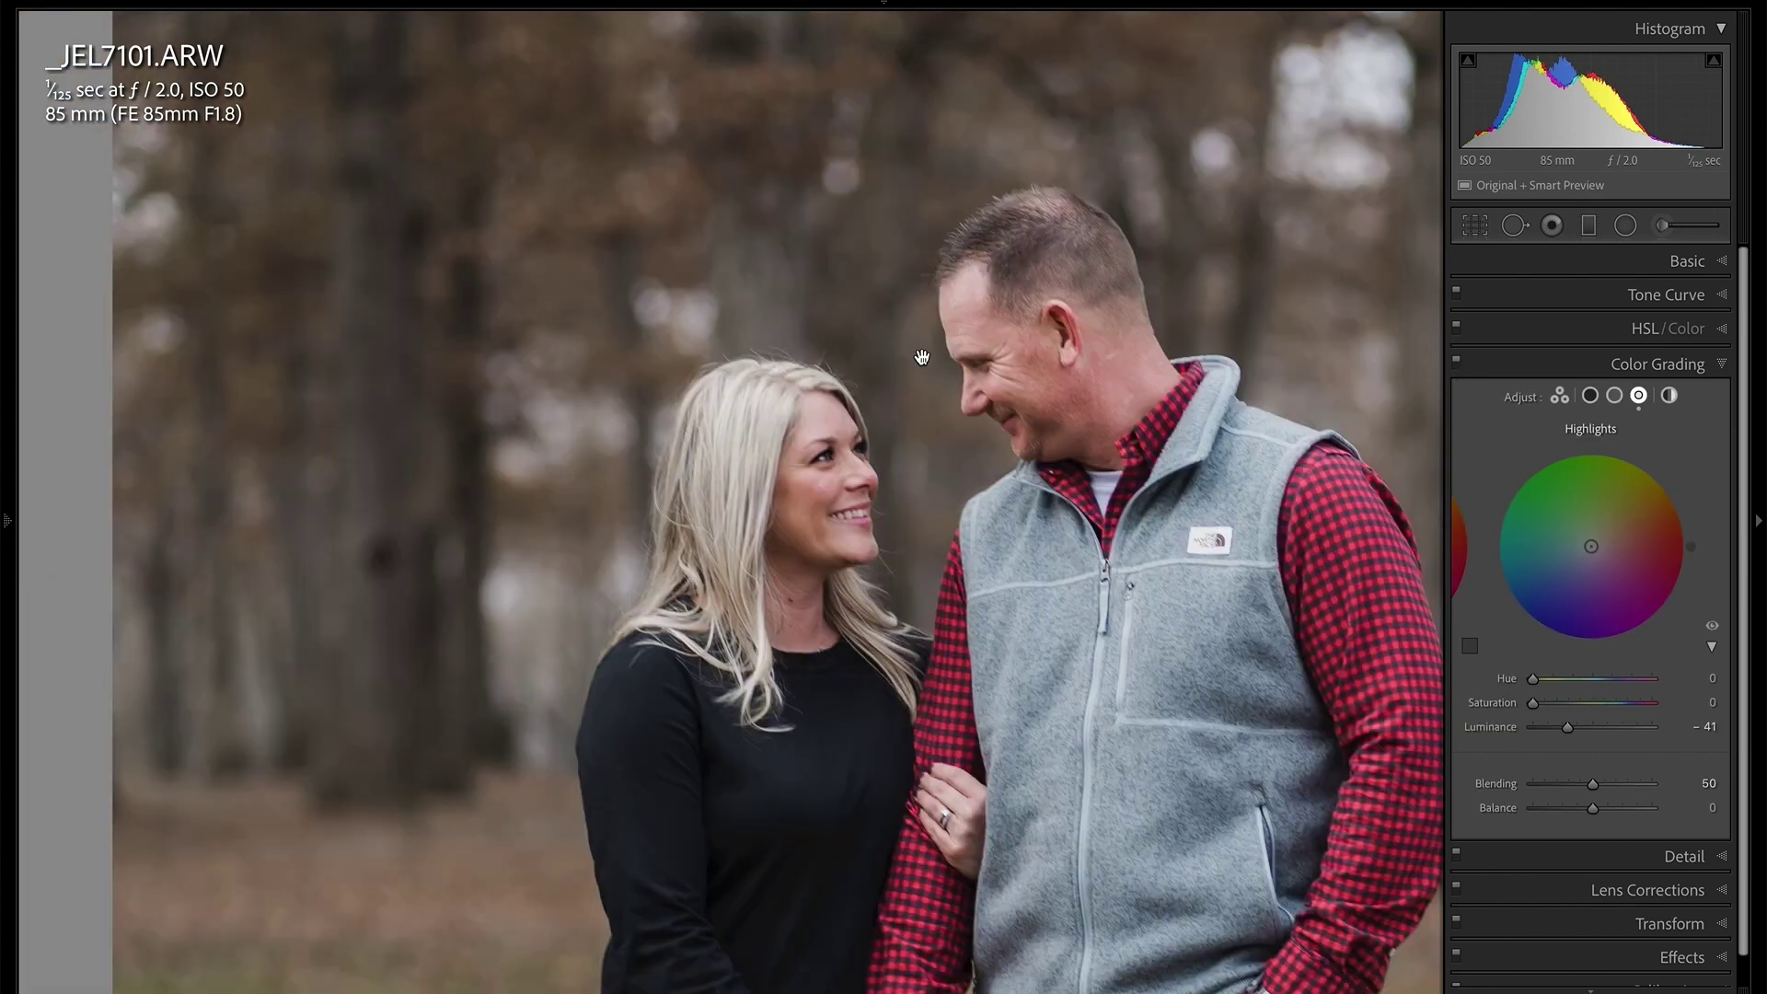
pyautogui.click(1457, 364)
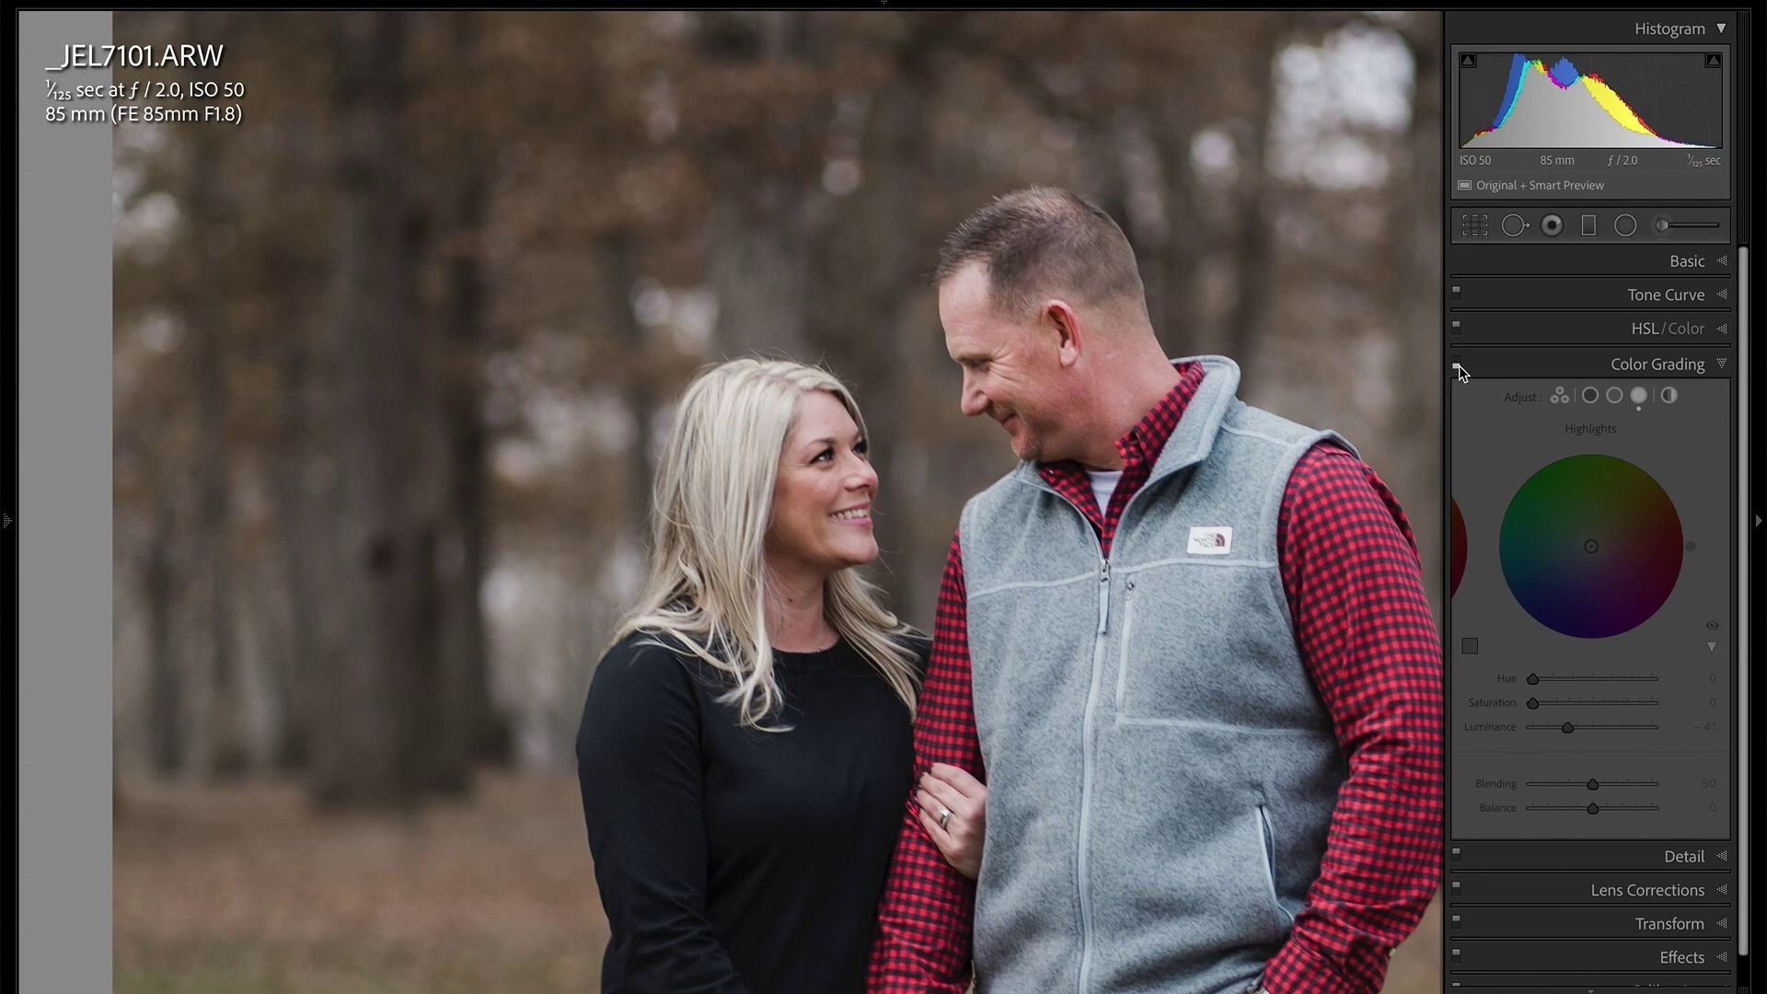
pyautogui.click(1456, 365)
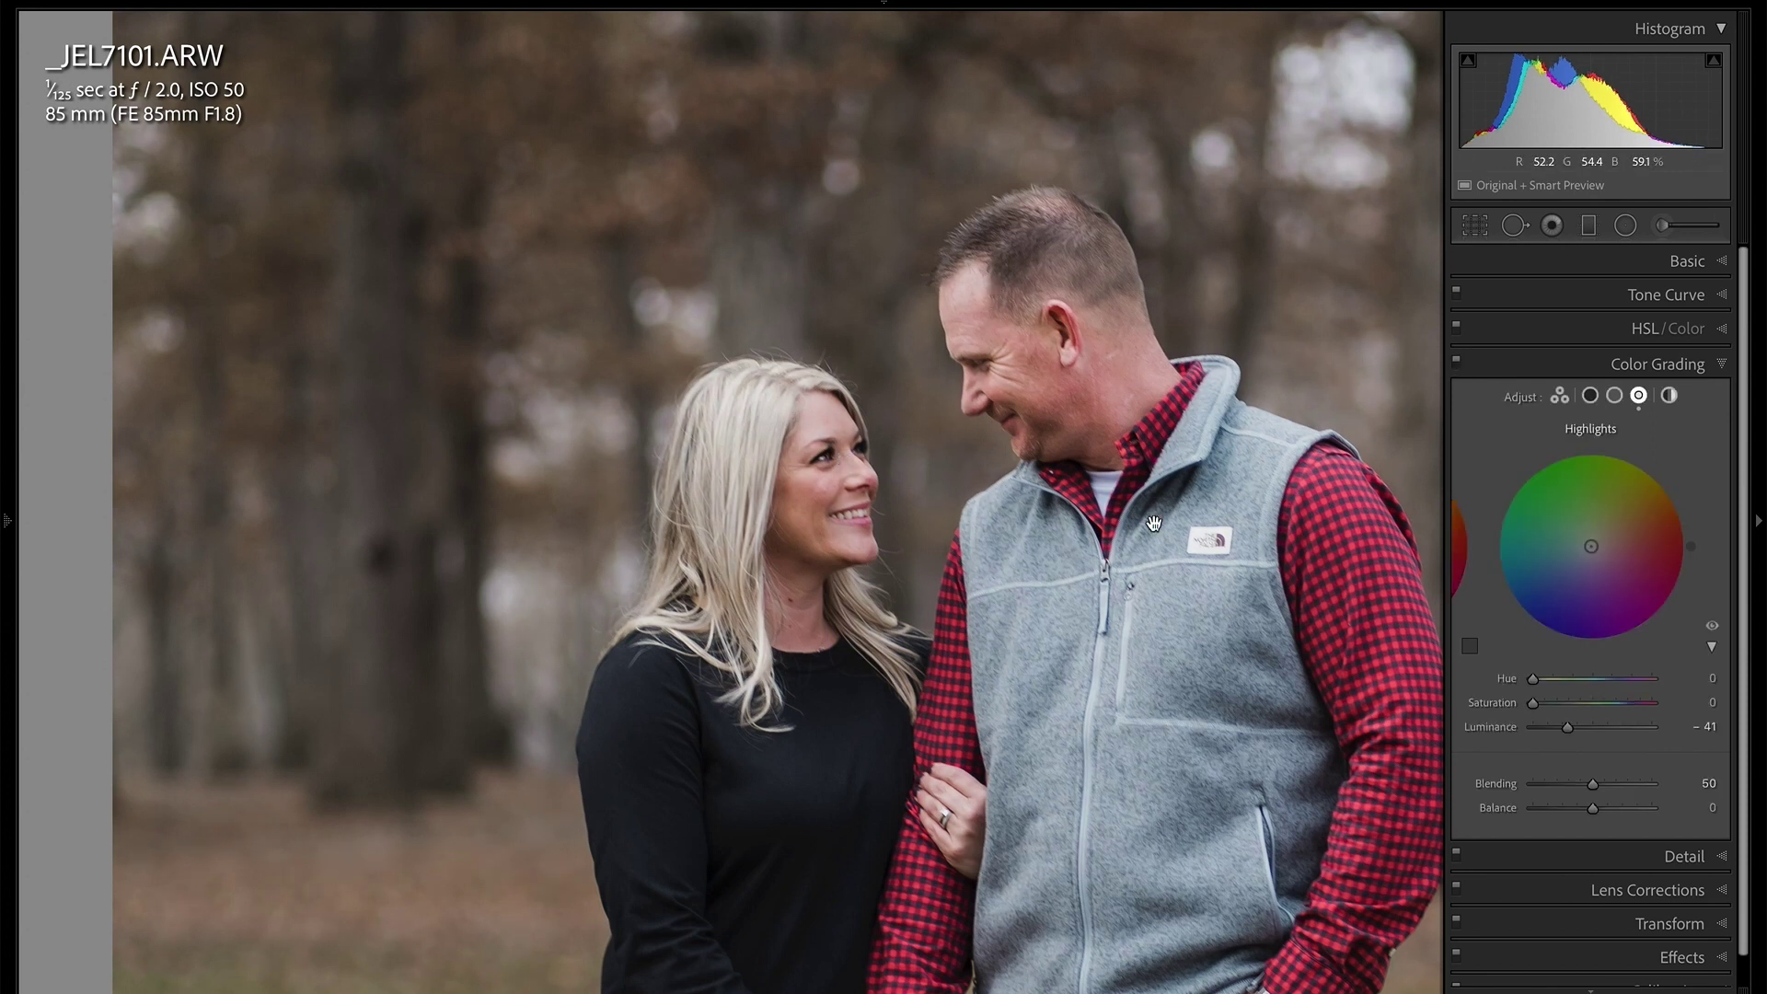
# Set Midtones luminance to +28 and Shadows luminance to -32, then fit the whole photo.
pyautogui.click(1614, 396)
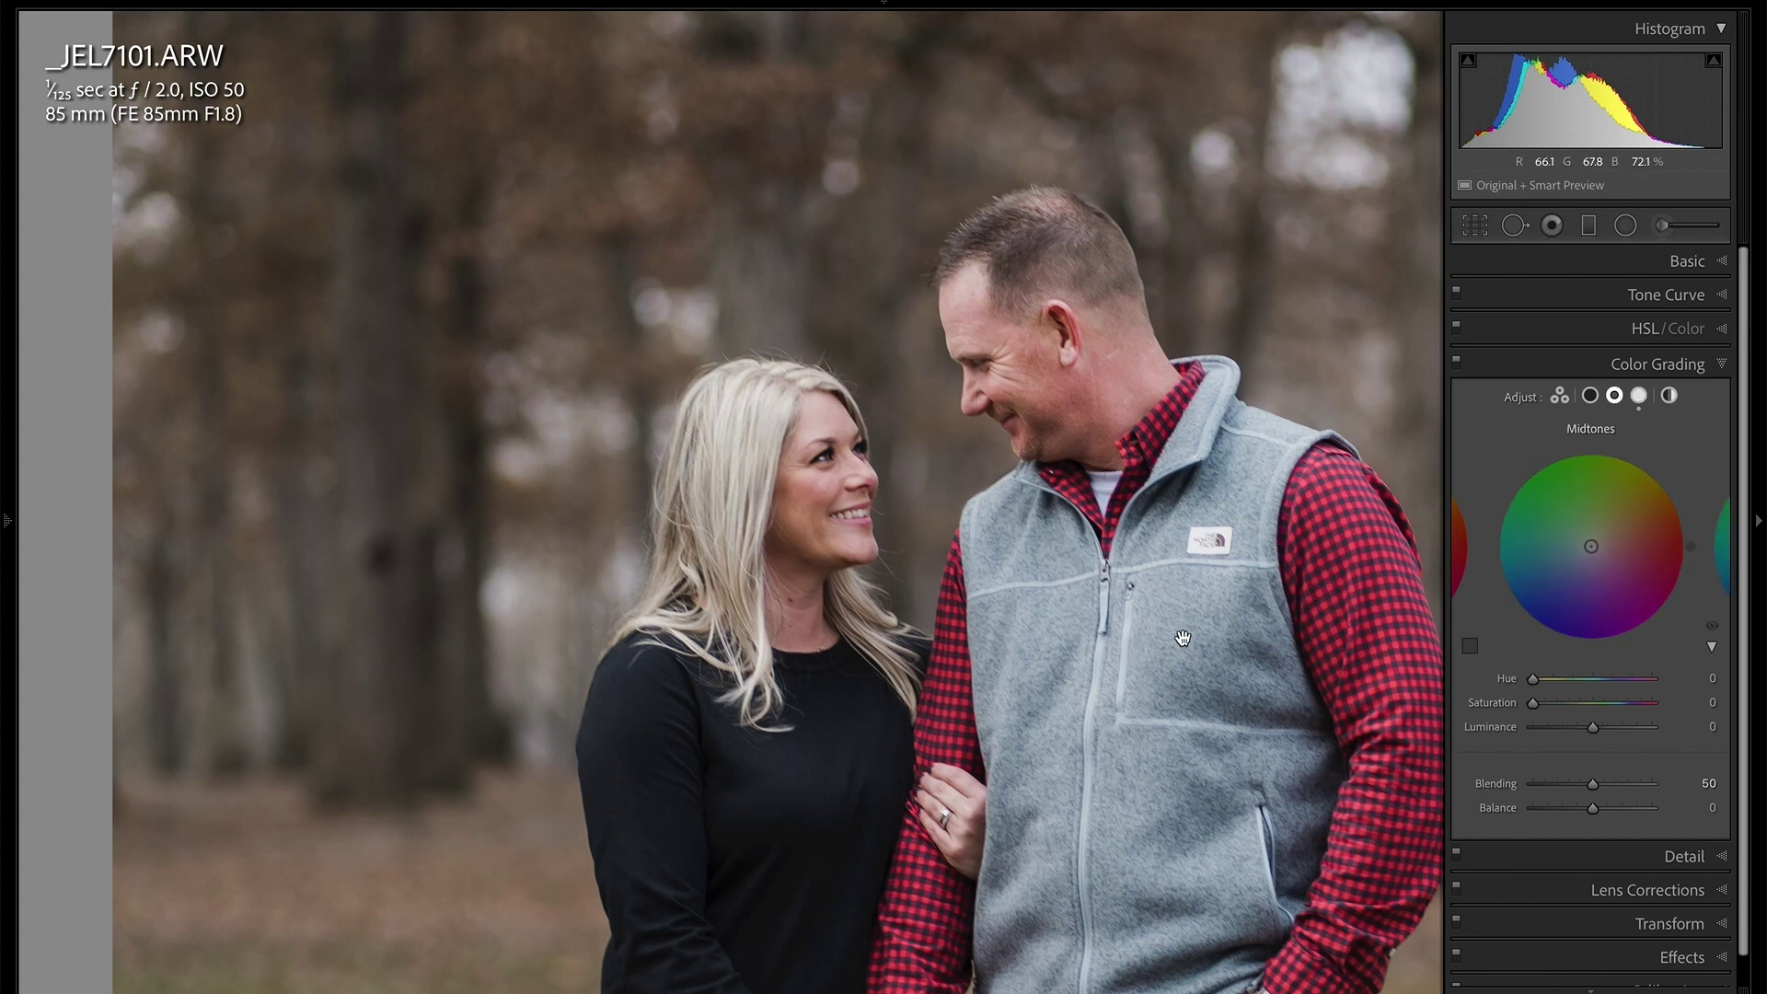
pyautogui.moveTo(1594, 734); pyautogui.dragTo(1621, 728)
pyautogui.click(1589, 395)
pyautogui.moveTo(1595, 730); pyautogui.dragTo(1573, 726)
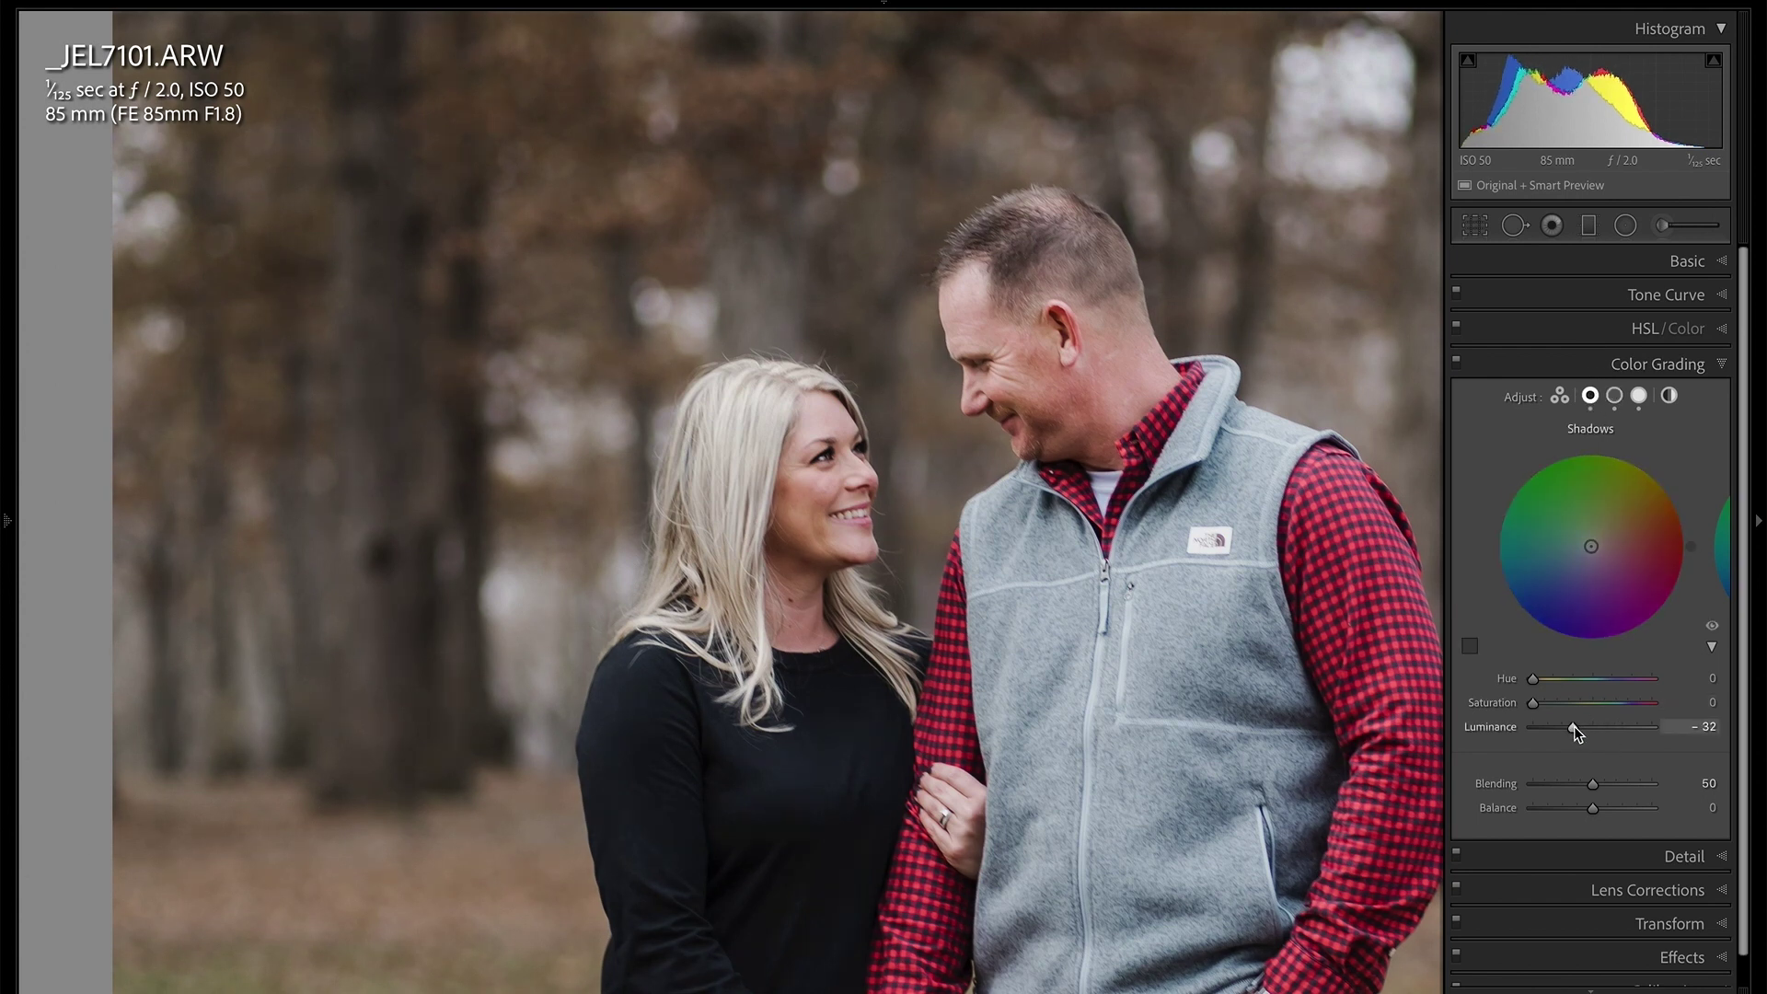
pyautogui.click(1036, 665)
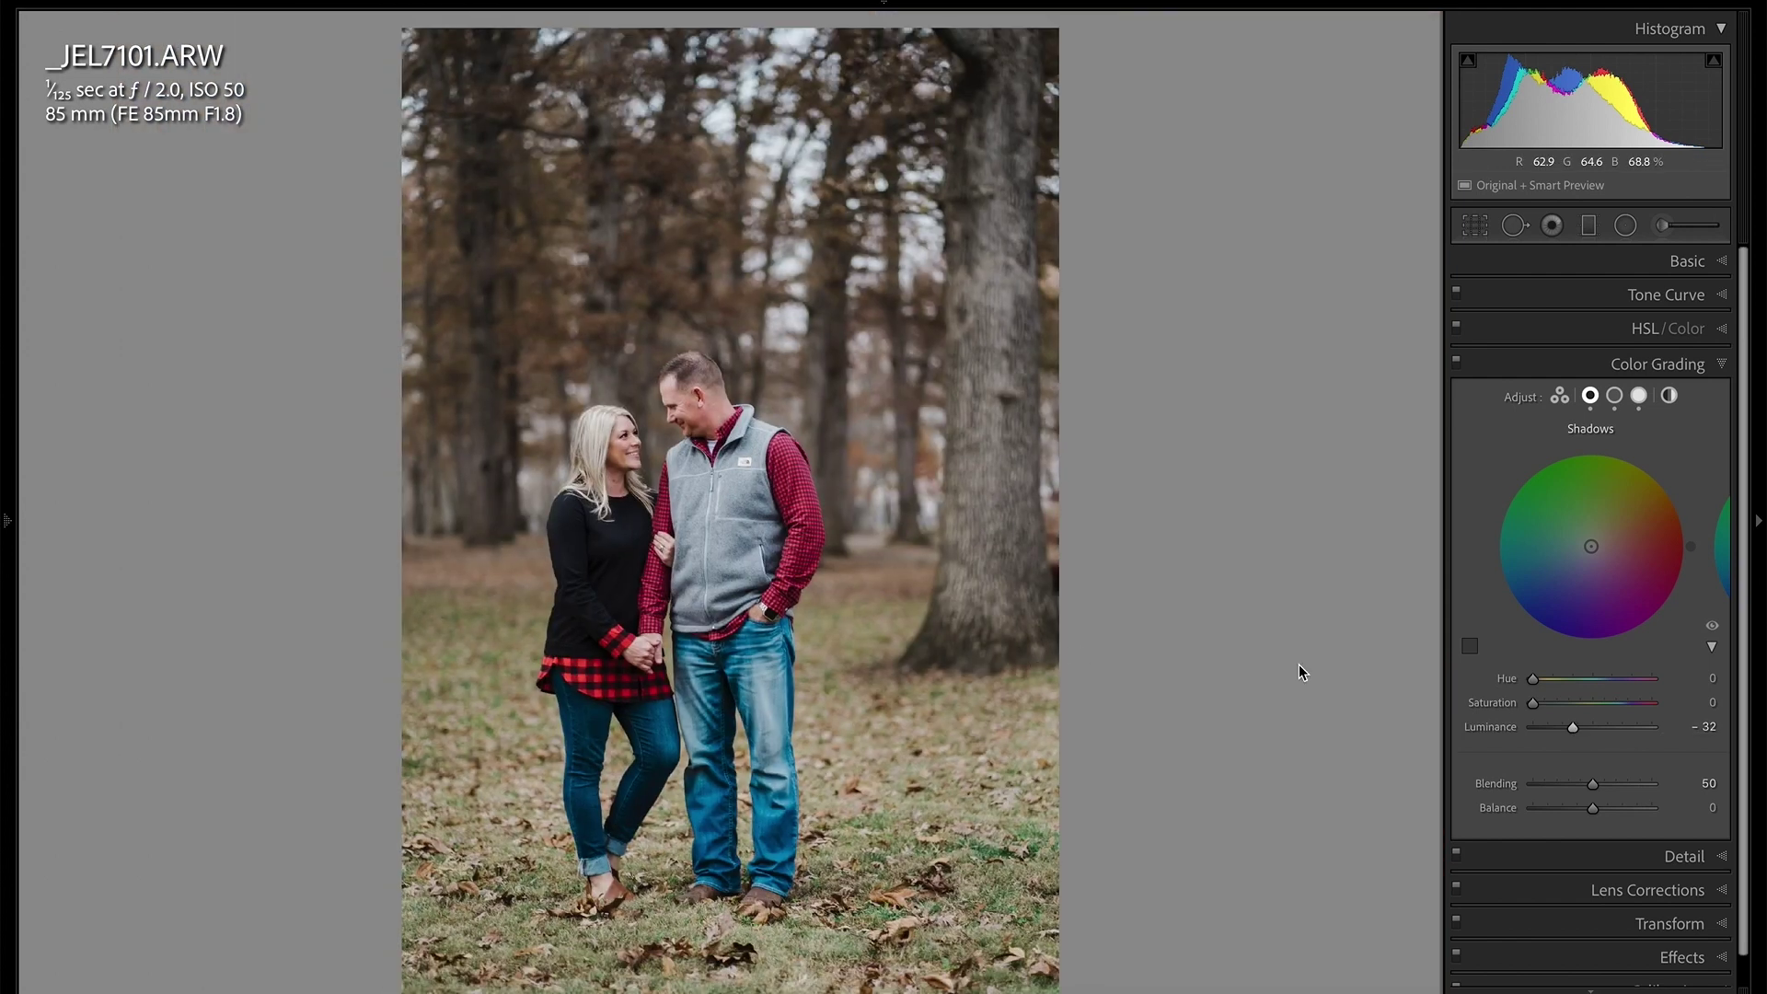
pyautogui.click(1456, 362)
pyautogui.click(1455, 362)
pyautogui.click(1456, 361)
pyautogui.click(1455, 361)
pyautogui.click(633, 451)
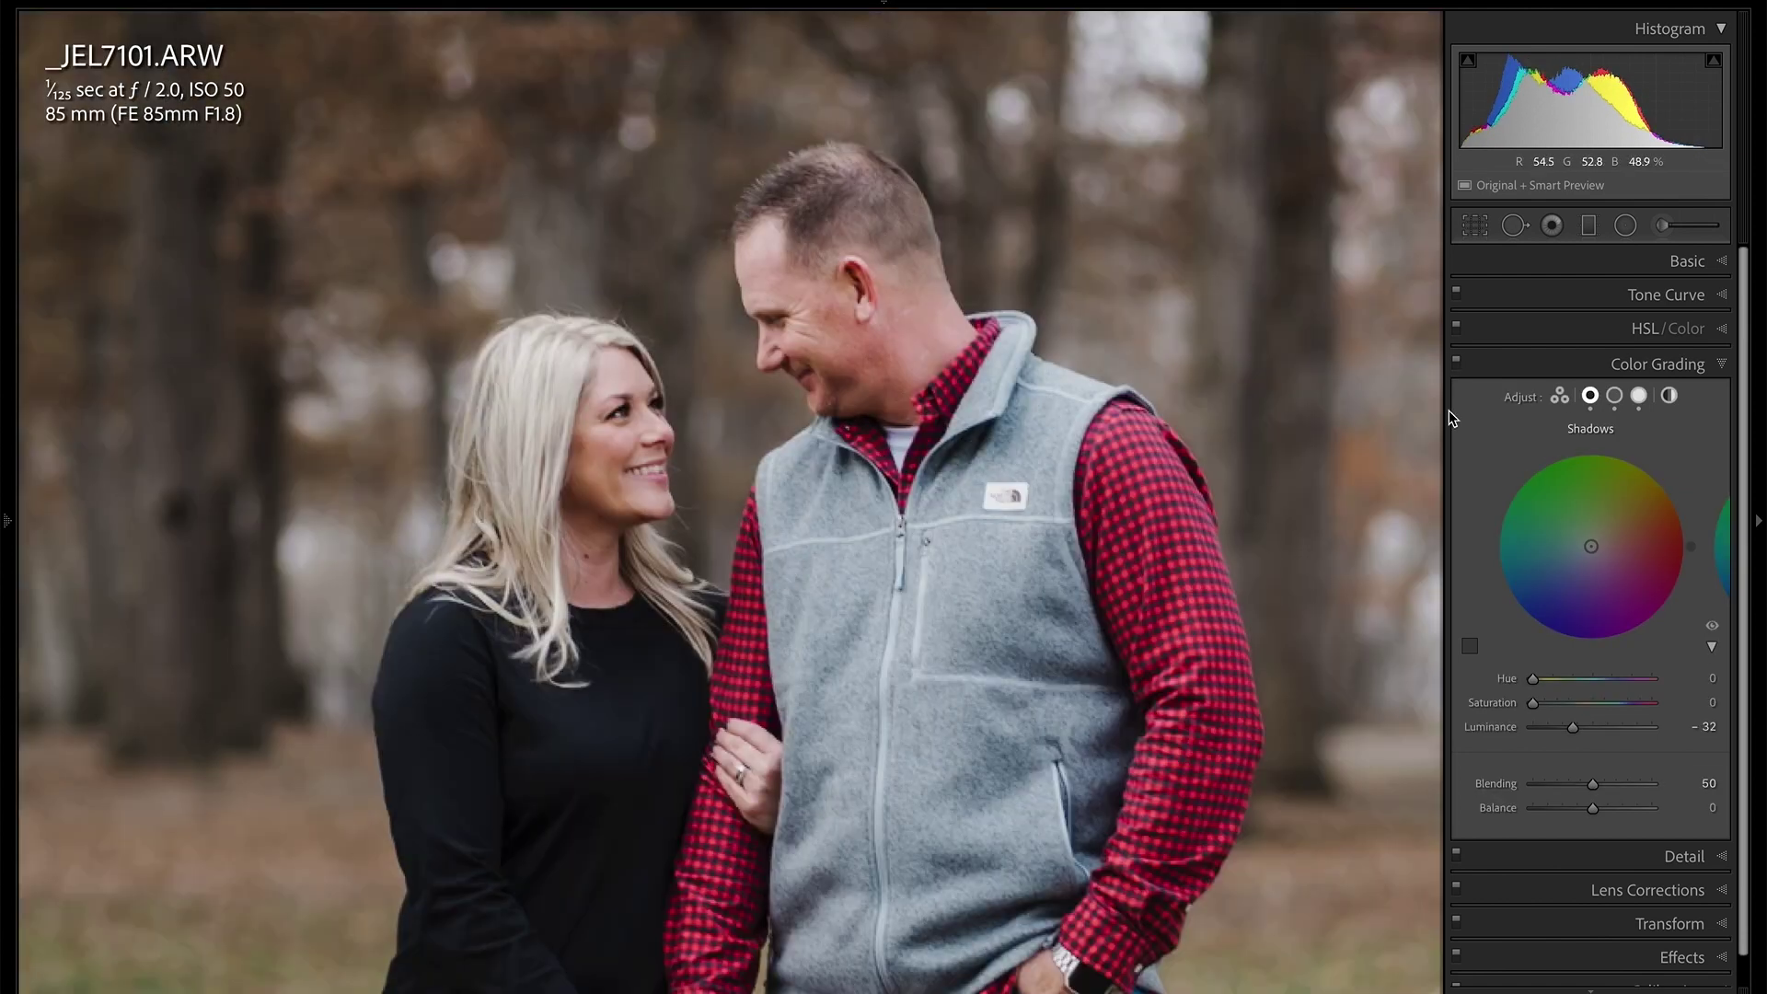
pyautogui.click(1456, 366)
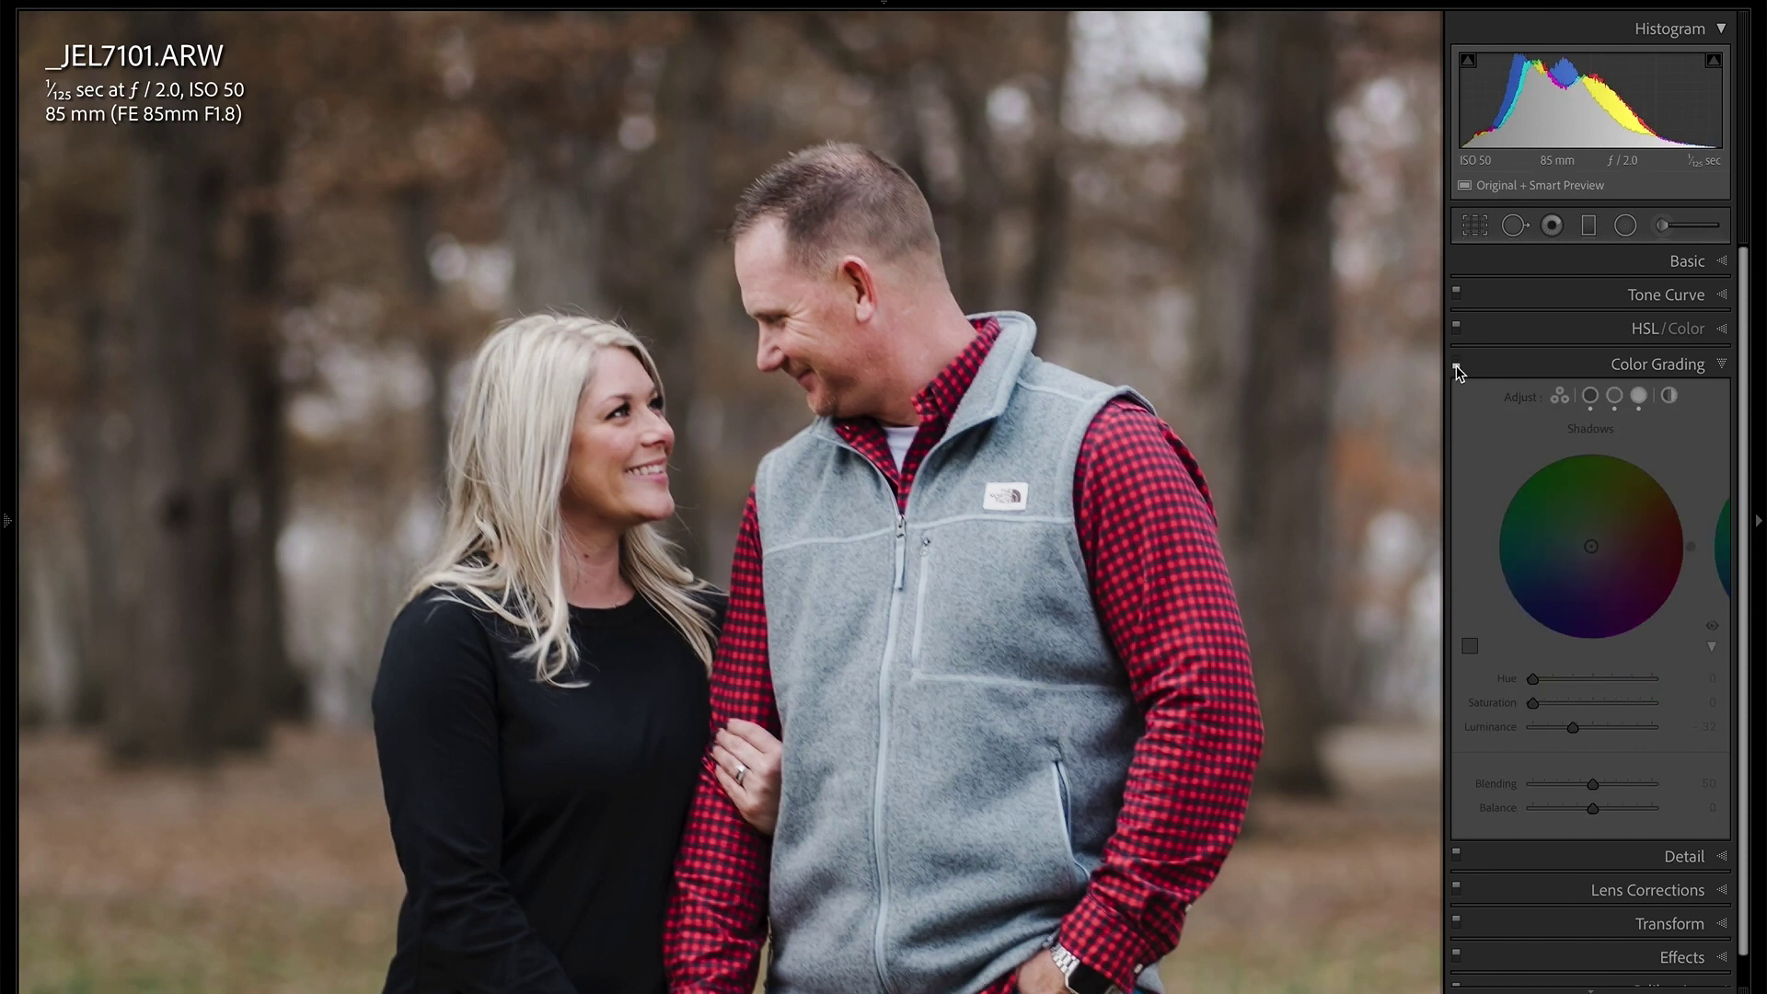
pyautogui.click(1456, 367)
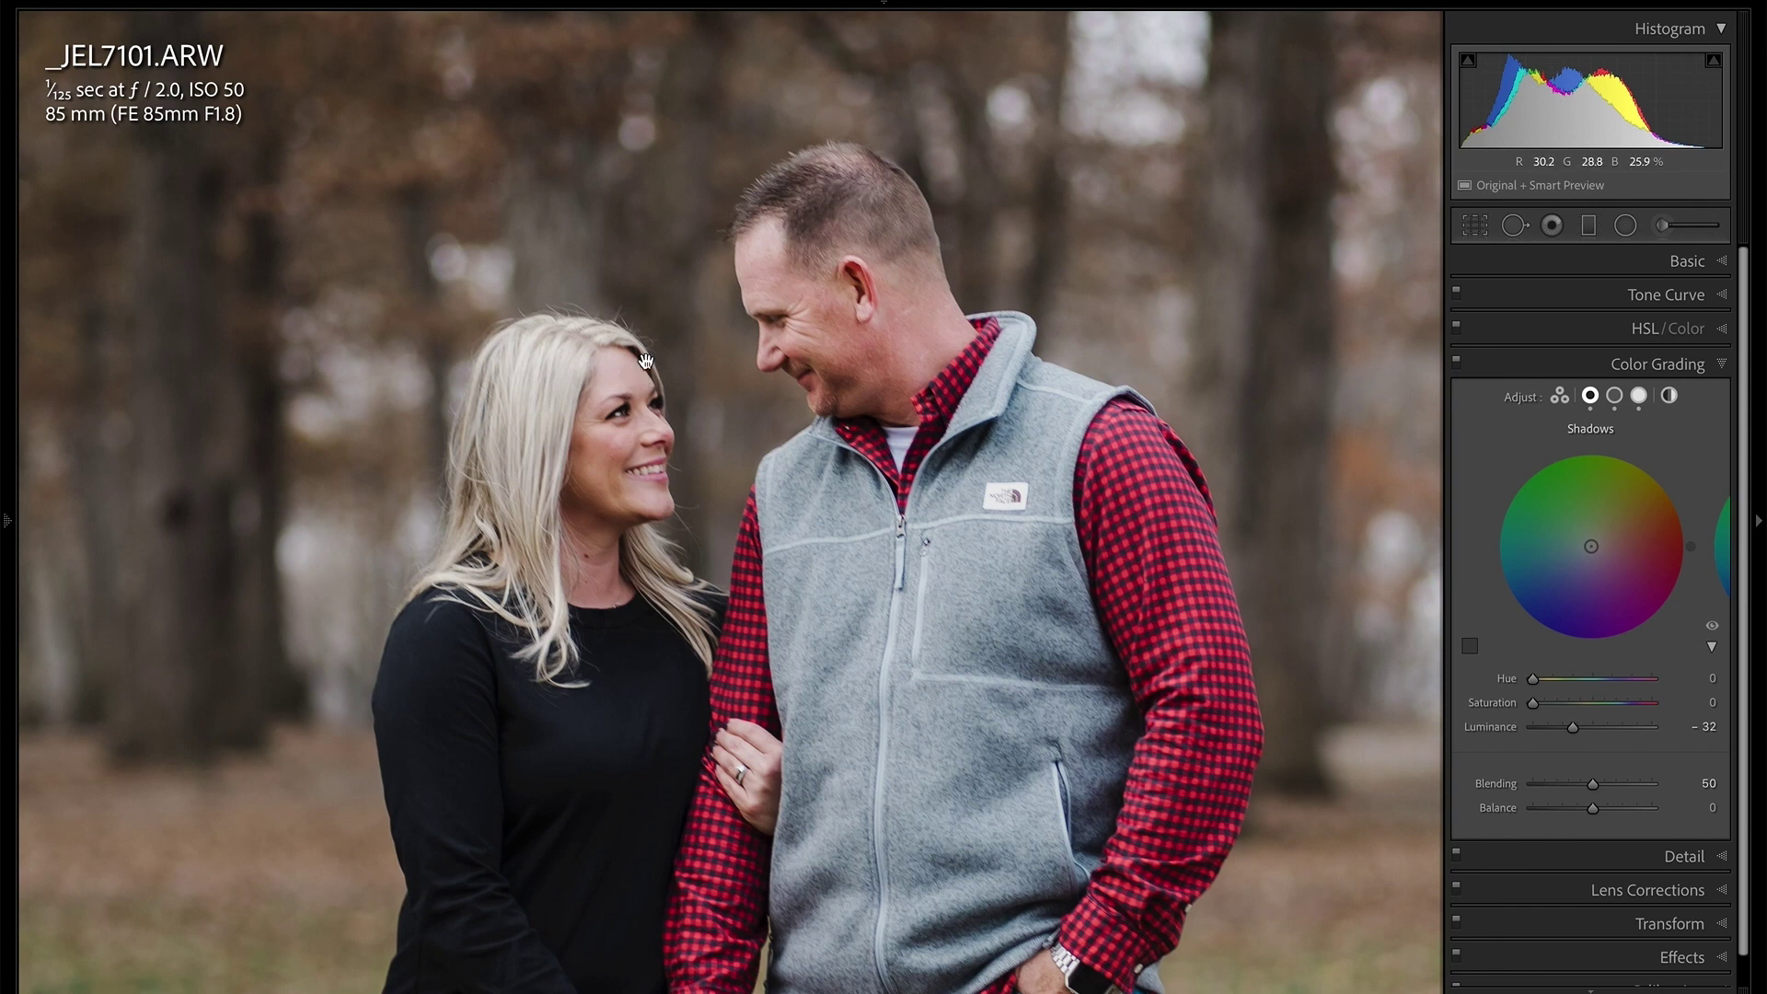
pyautogui.click(1455, 366)
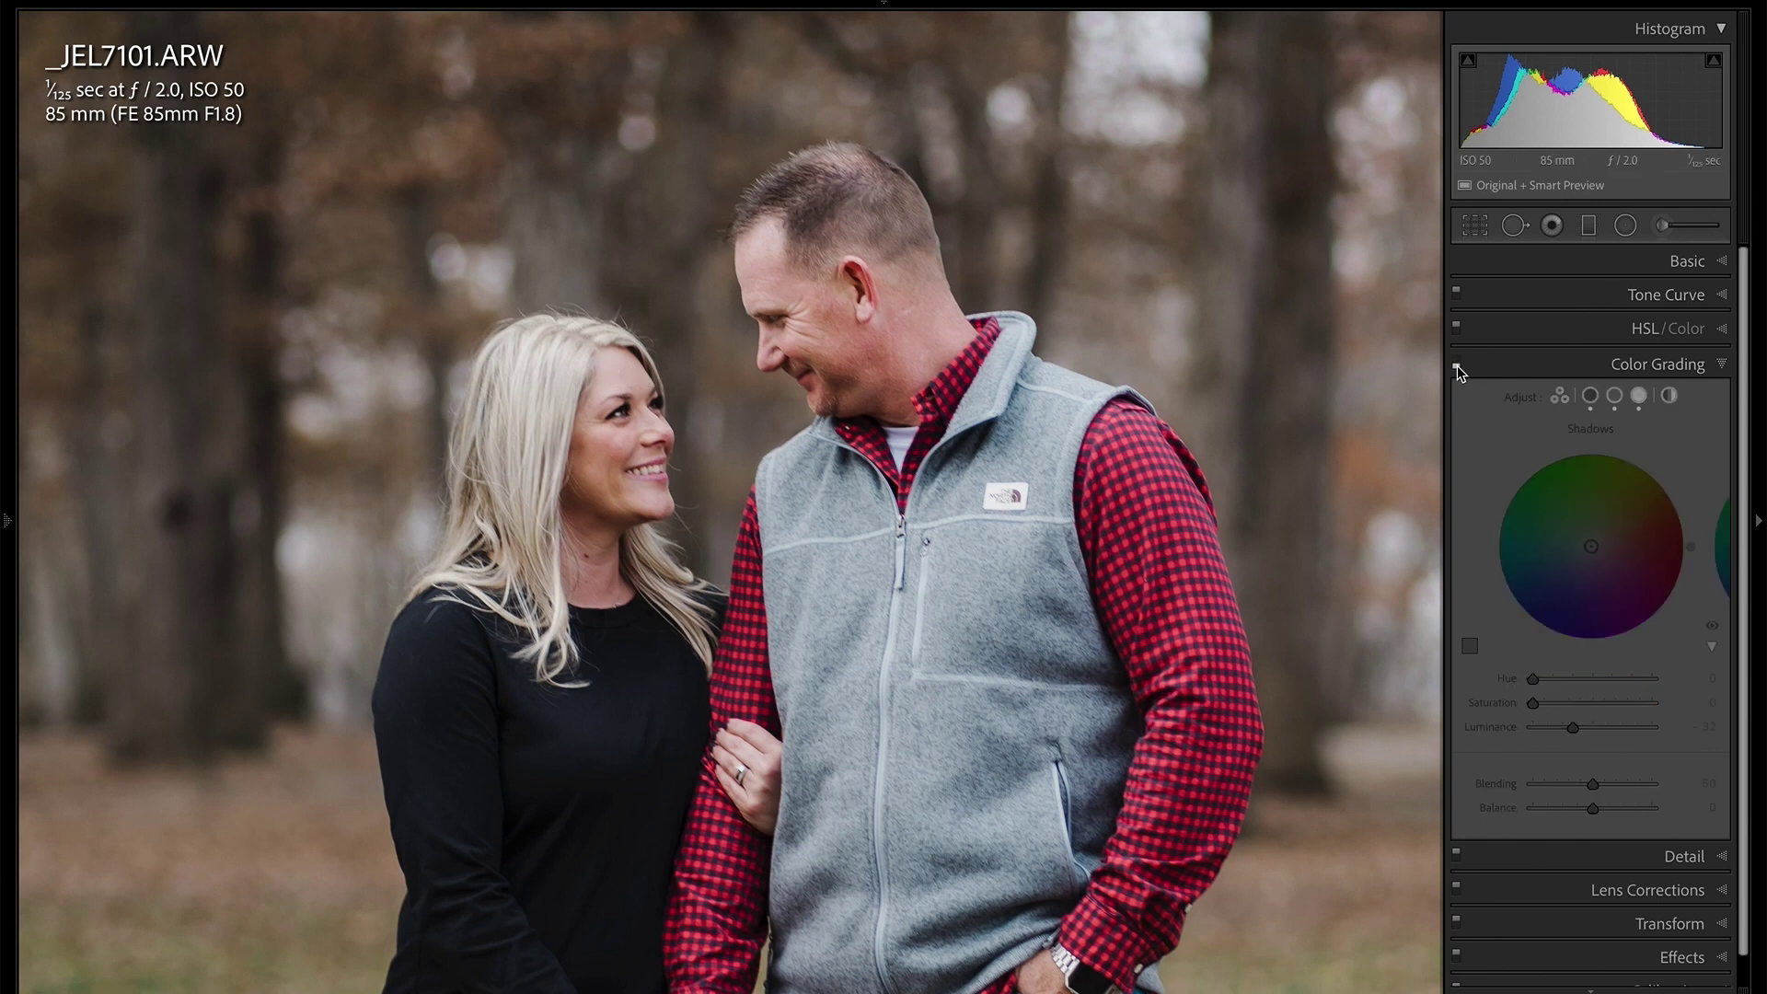
pyautogui.click(1456, 366)
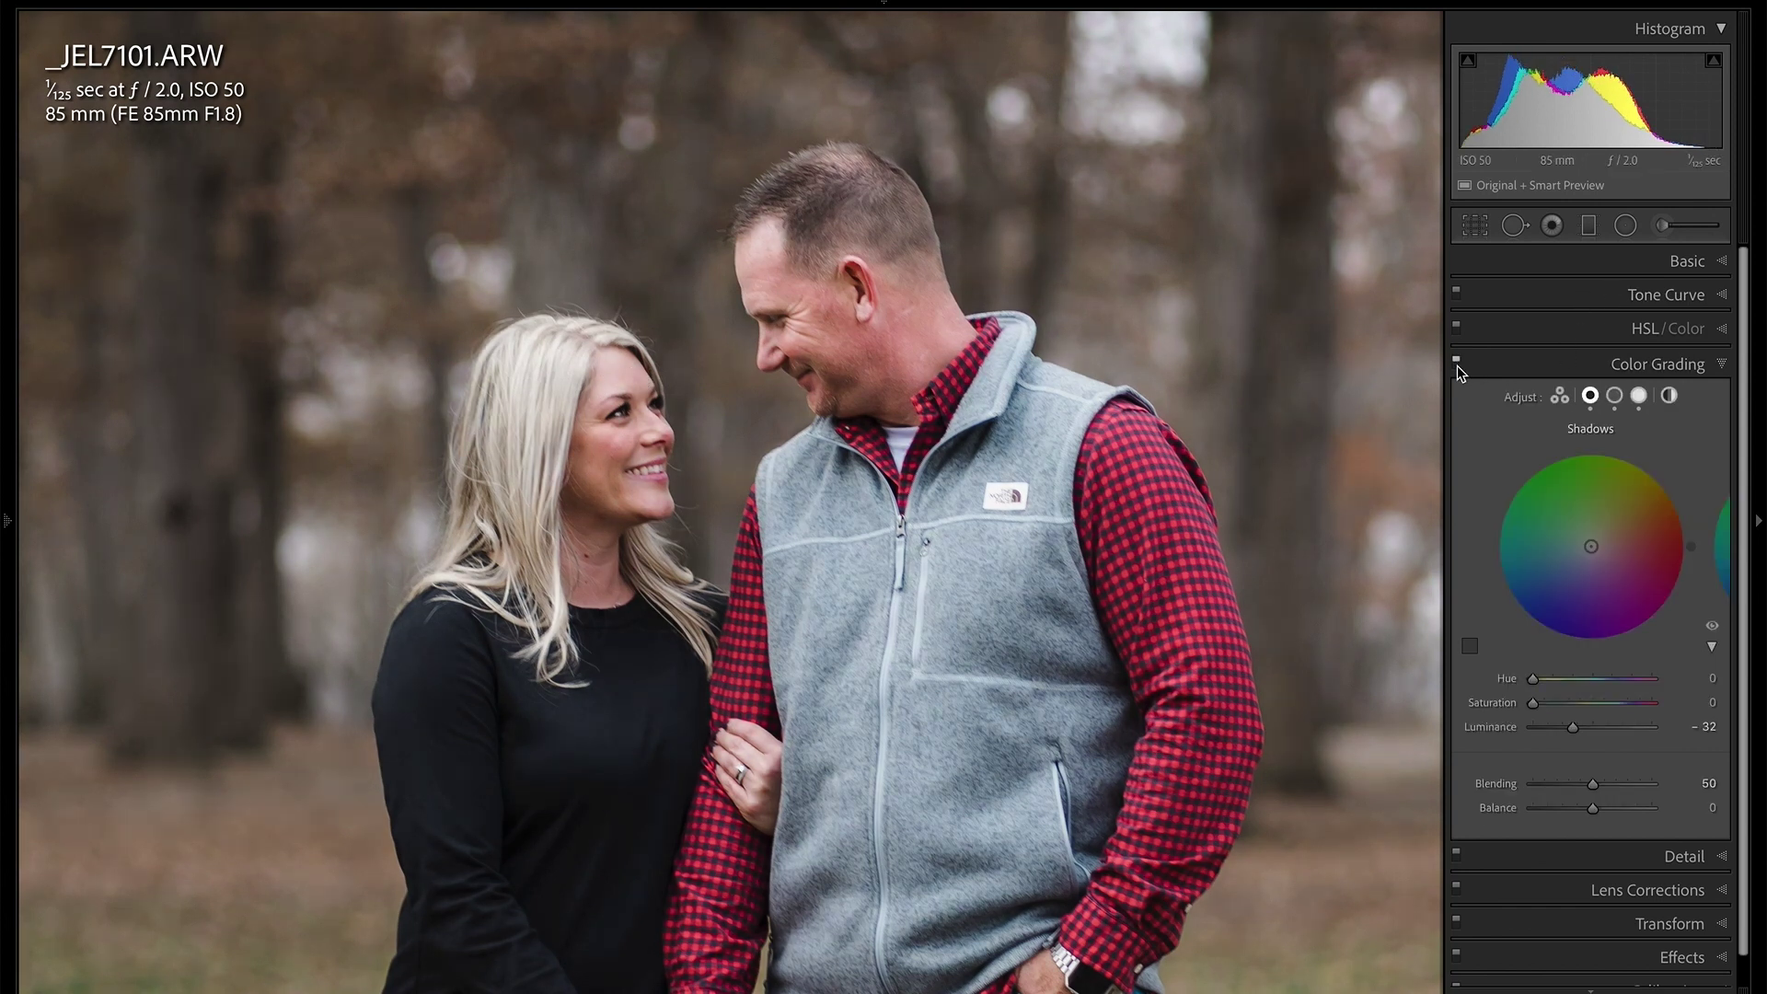
pyautogui.click(633, 463)
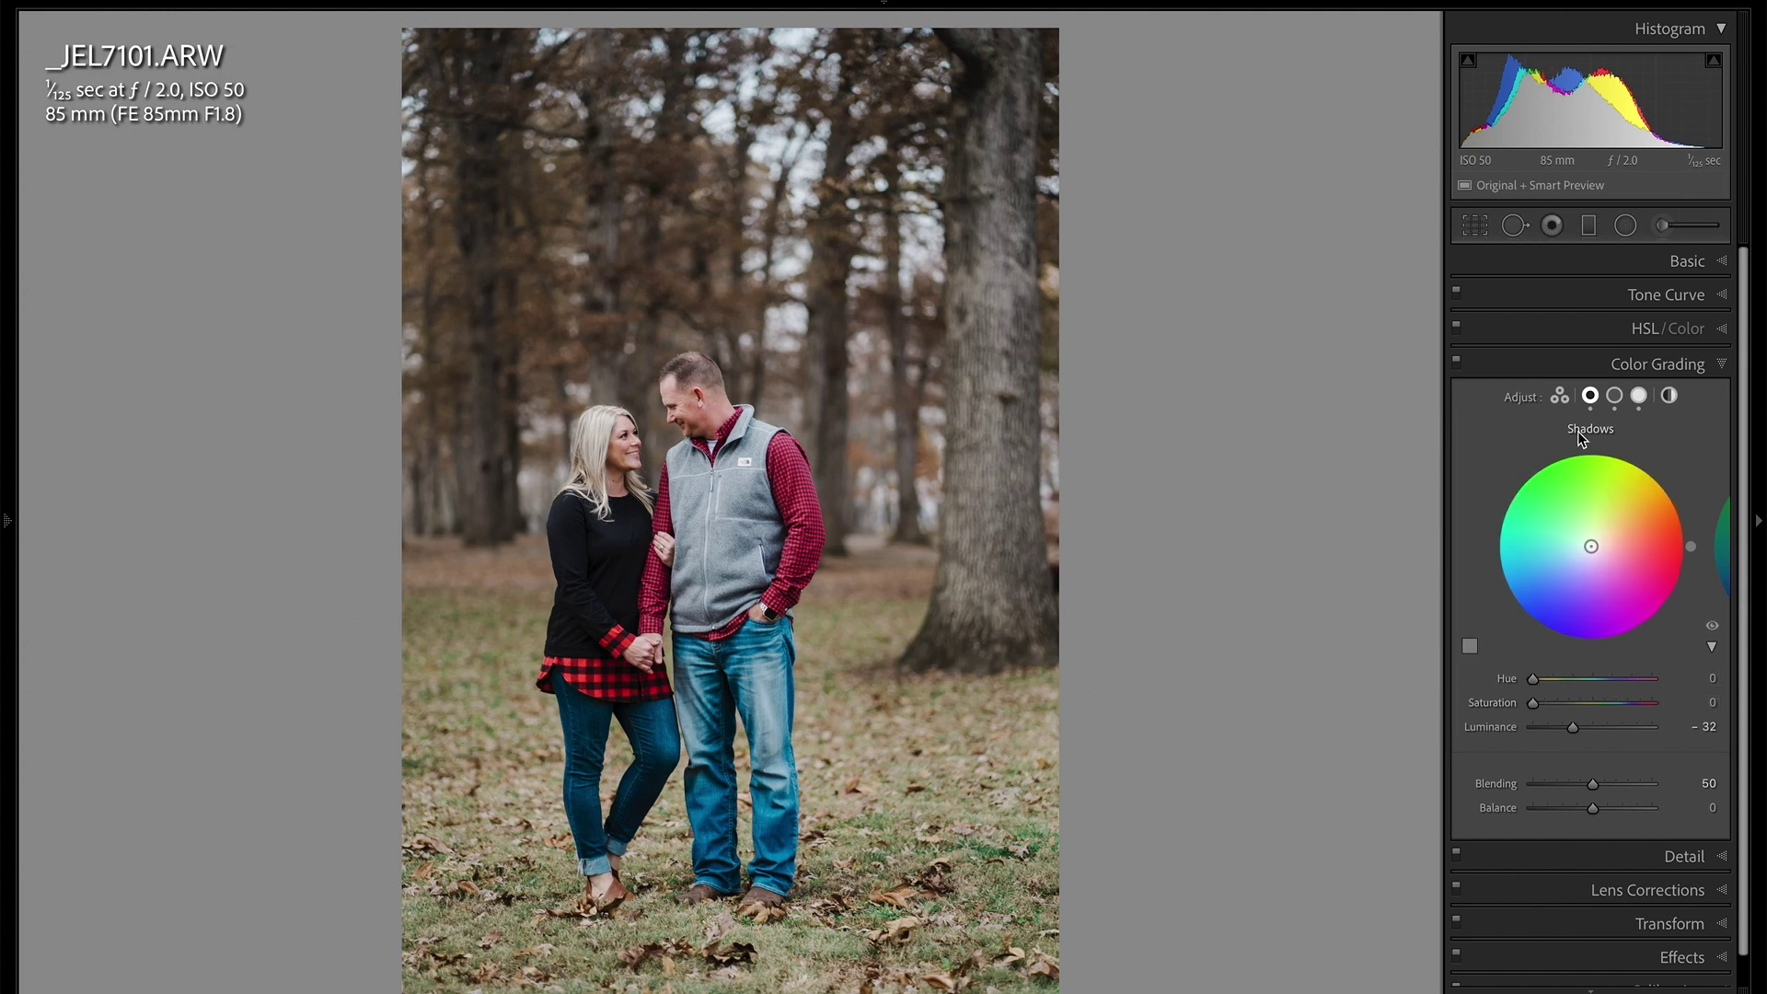
# In the 3-way view, set luminance to Shadows -43, Midtones +9 and Highlights +57.
pyautogui.click(1558, 398)
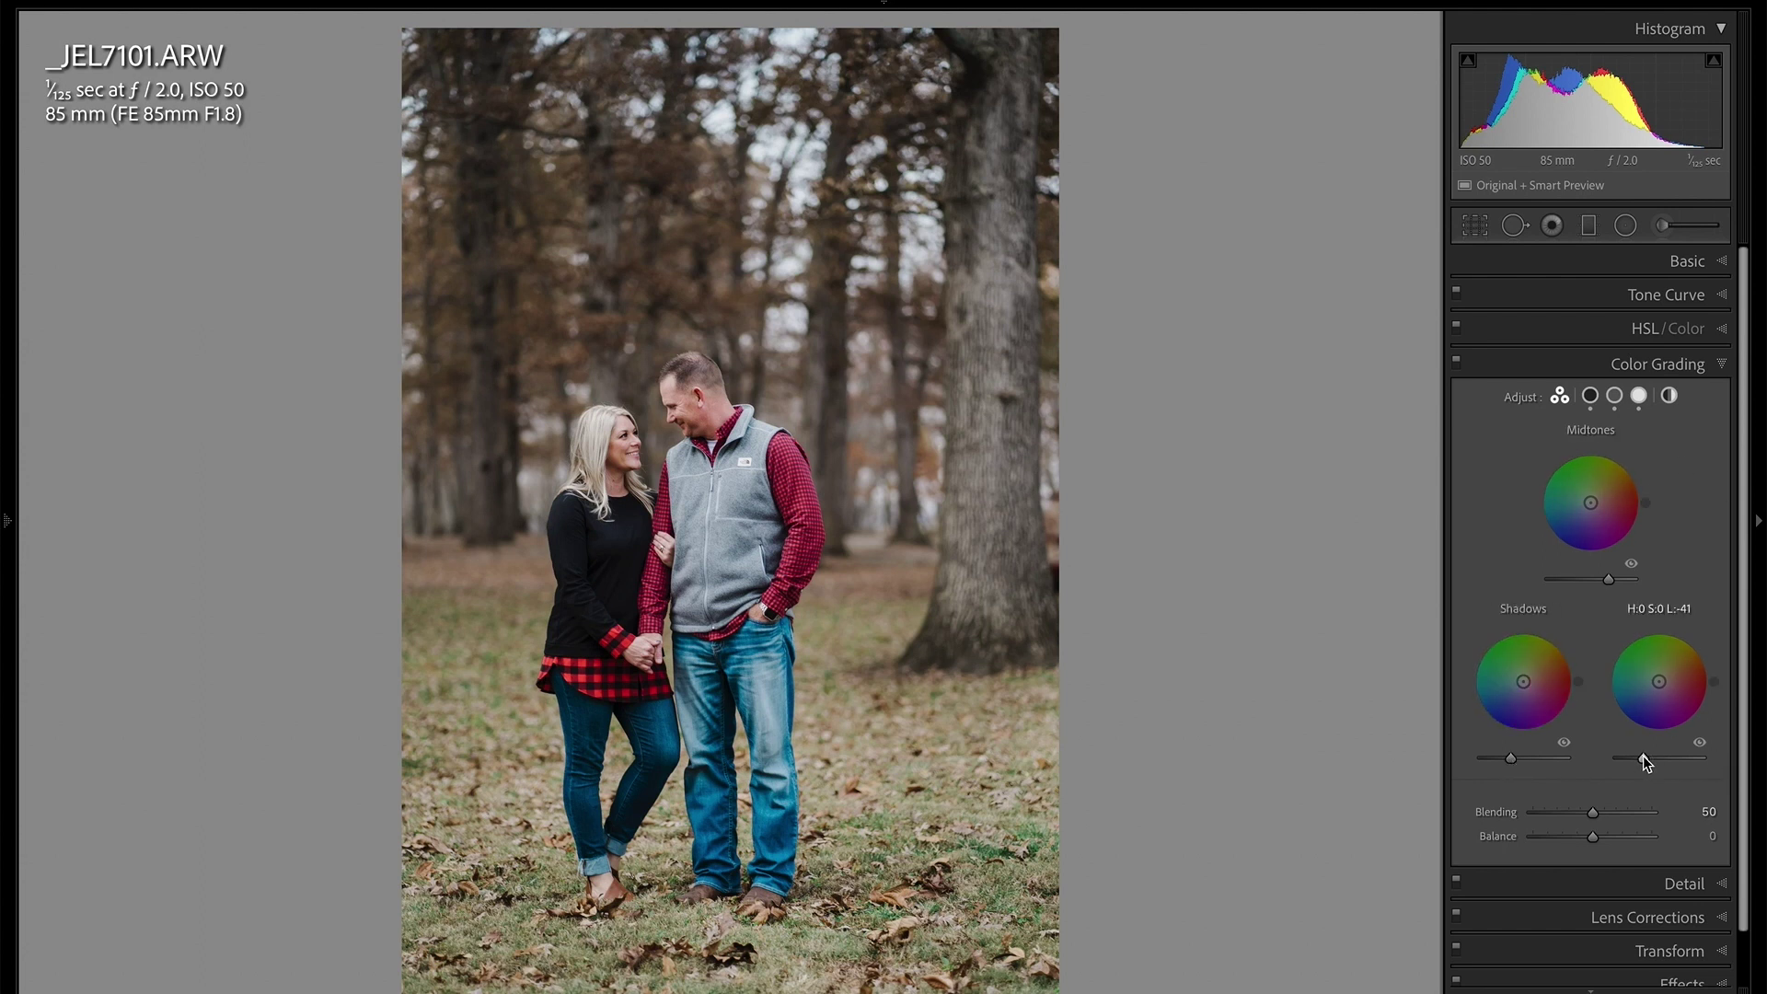
pyautogui.moveTo(1643, 758); pyautogui.dragTo(1717, 757)
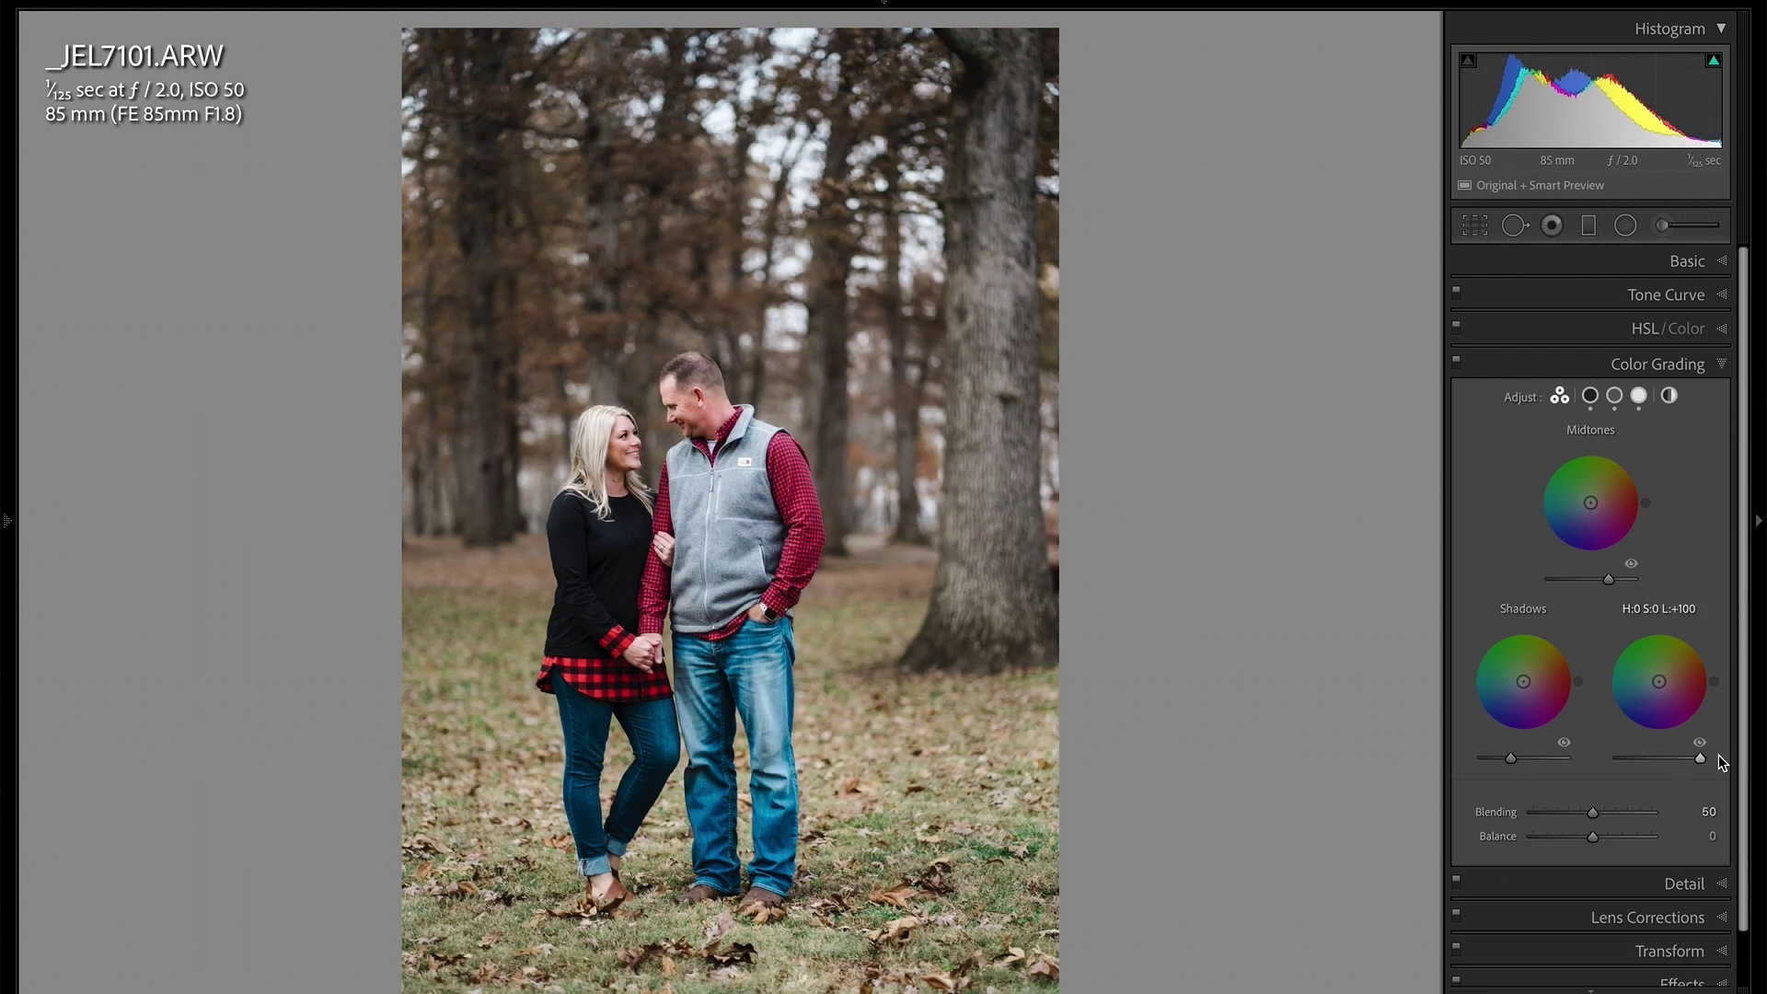
pyautogui.moveTo(1510, 759); pyautogui.dragTo(1475, 771)
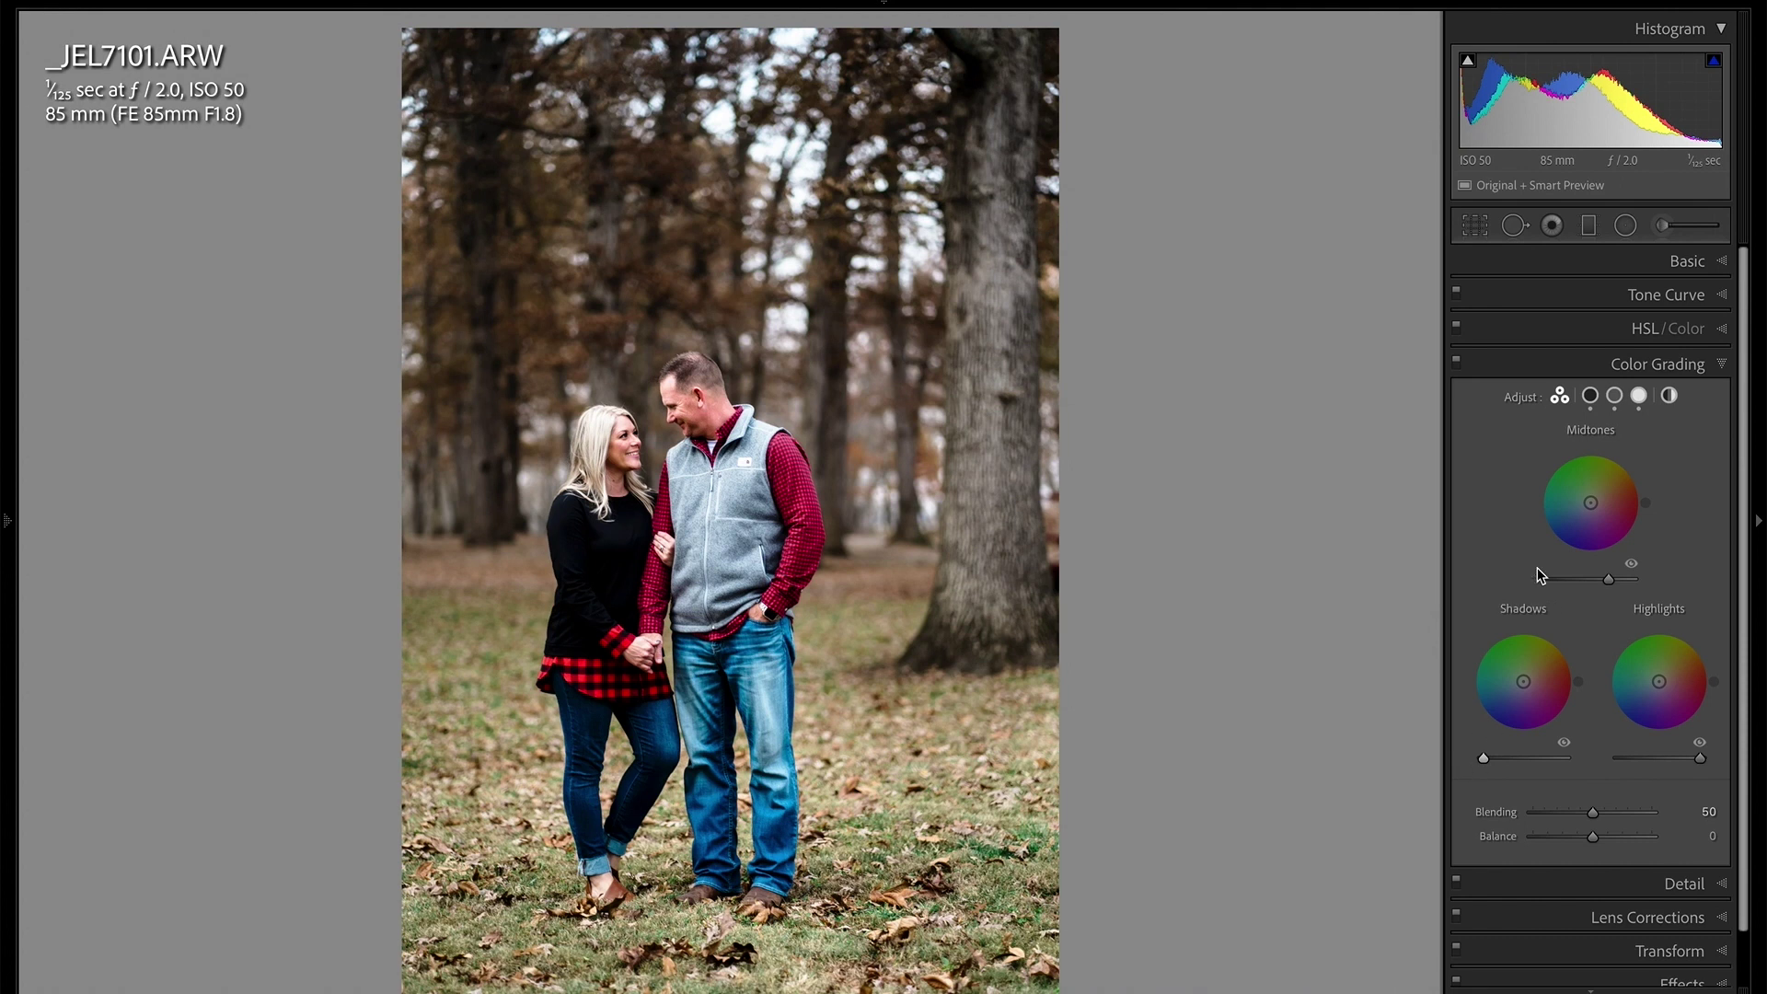
pyautogui.moveTo(1606, 578); pyautogui.dragTo(1605, 578)
pyautogui.moveTo(1698, 758); pyautogui.dragTo(1679, 760)
pyautogui.moveTo(1507, 760)
pyautogui.mouseDown()
pyautogui.moveTo(1551, 757)
pyautogui.moveTo(1507, 760)
pyautogui.mouseUp()
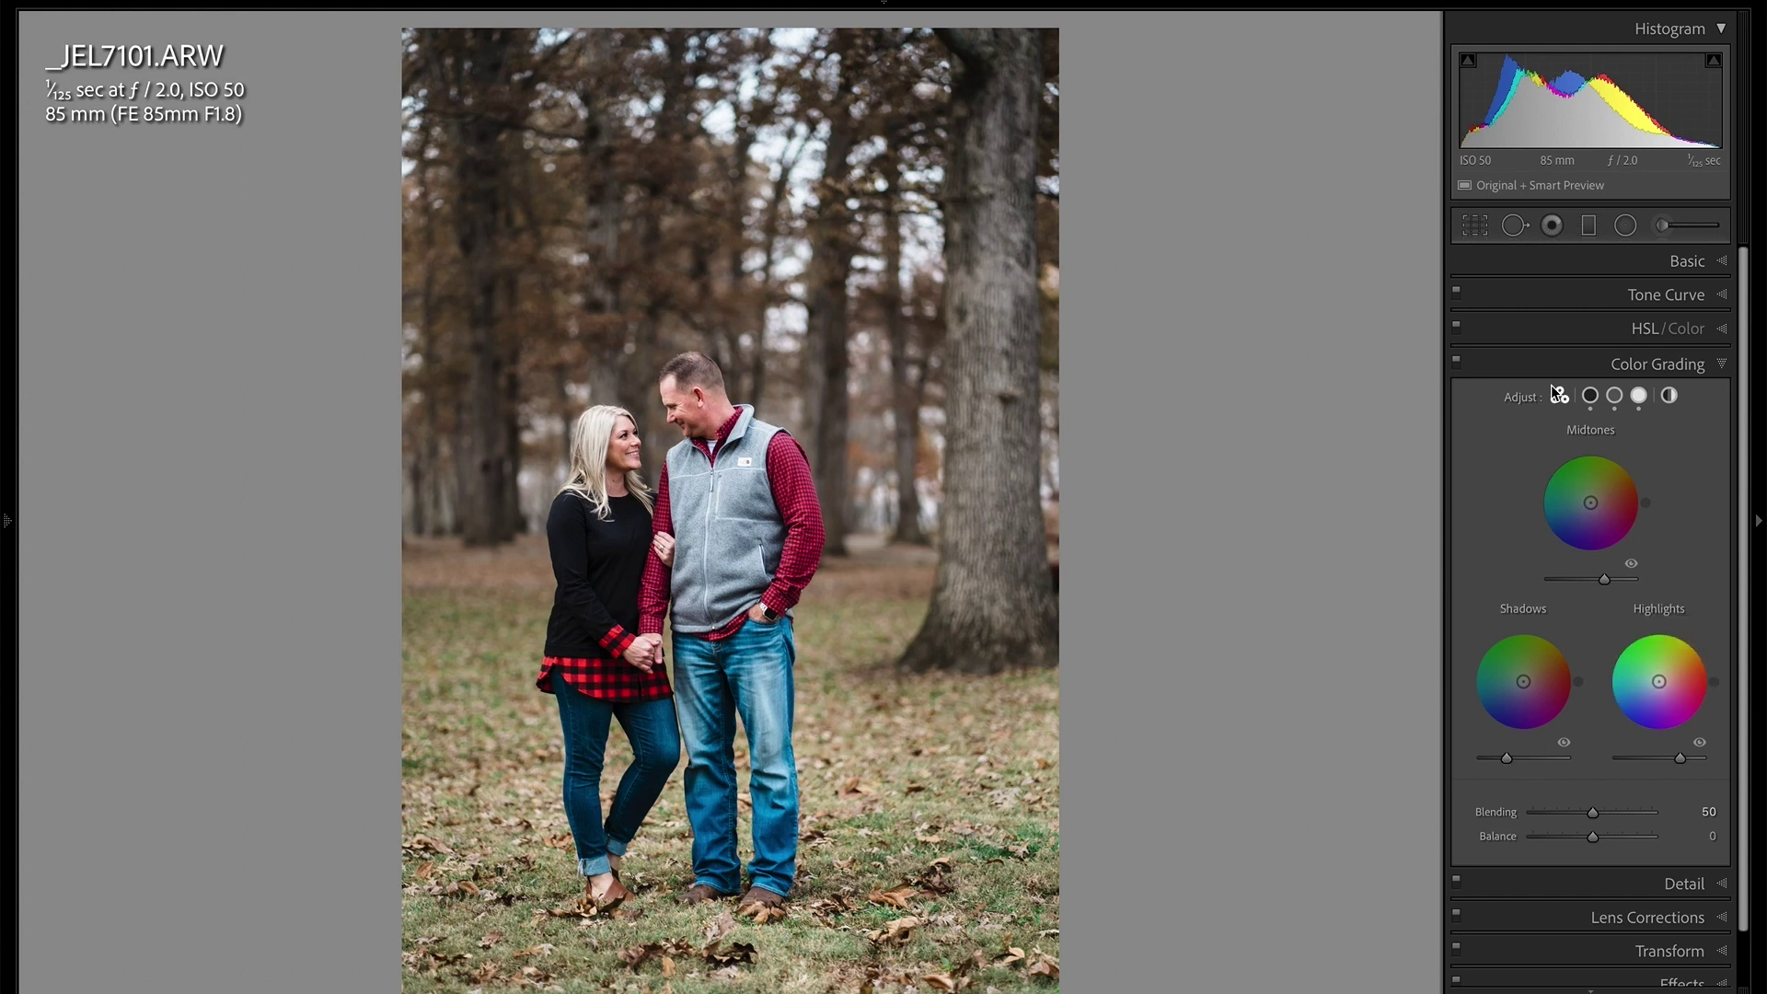
# Preview the couple photo without colour grading, then toggle the HSL adjustments off and on.
pyautogui.click(1458, 363)
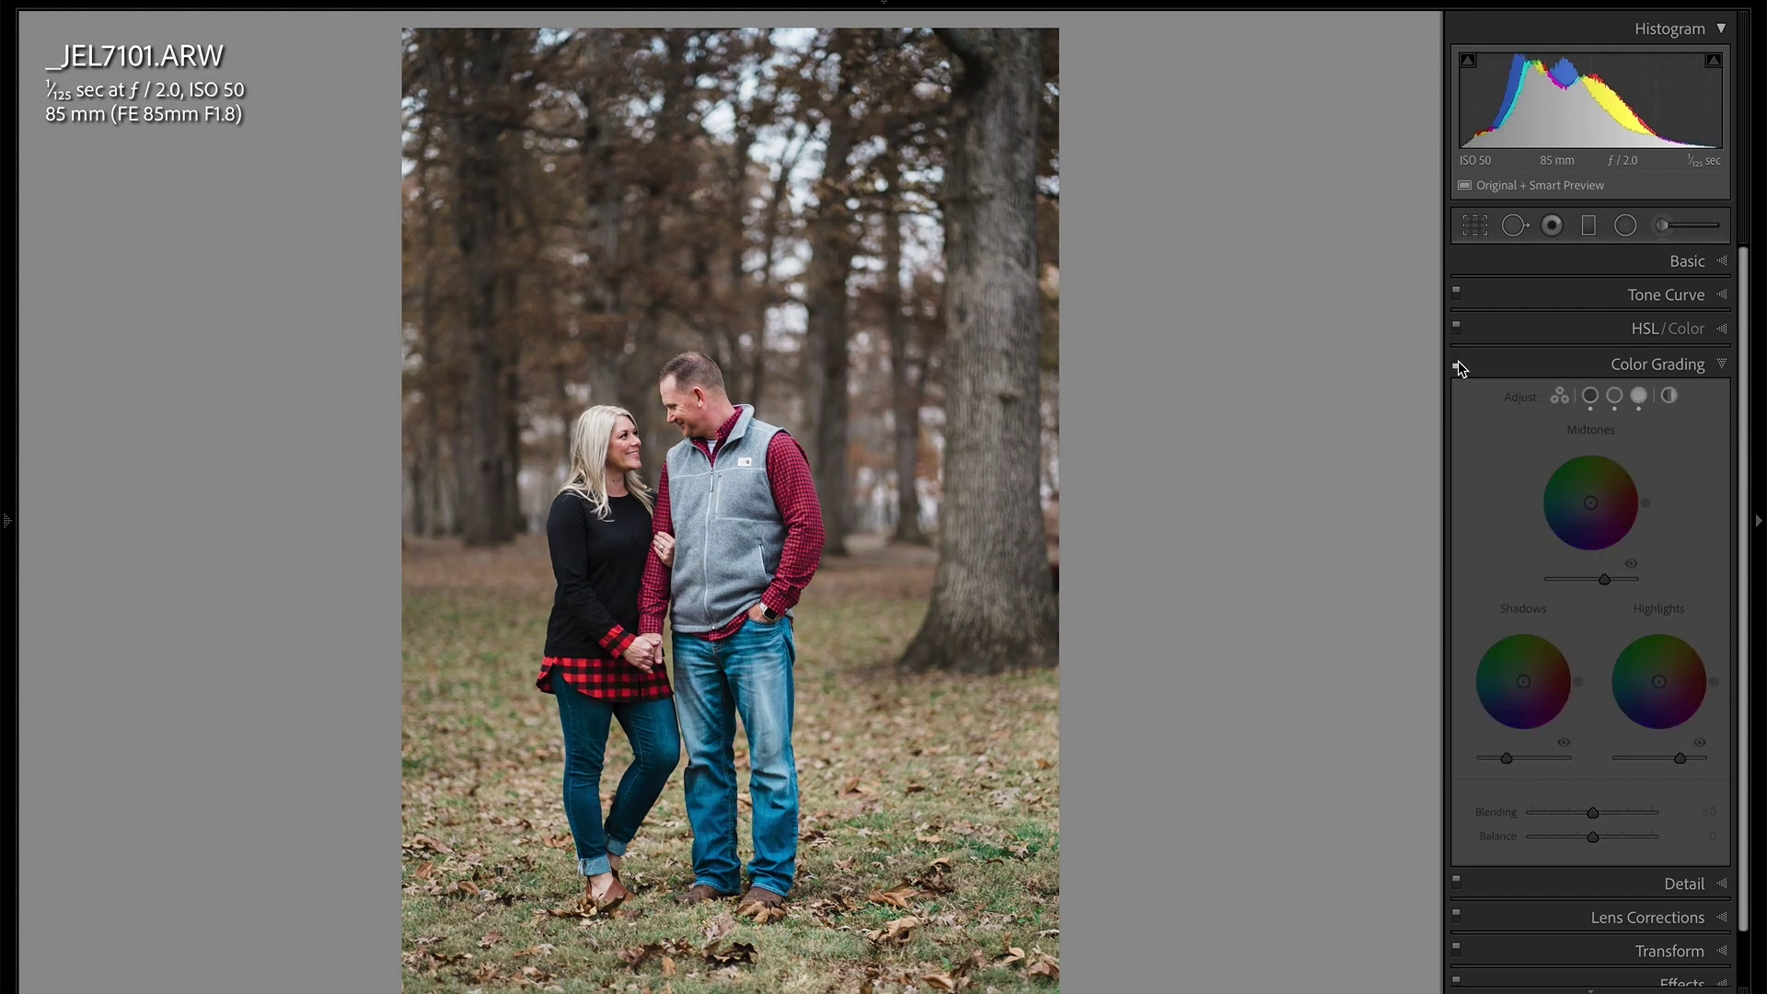
pyautogui.click(1583, 333)
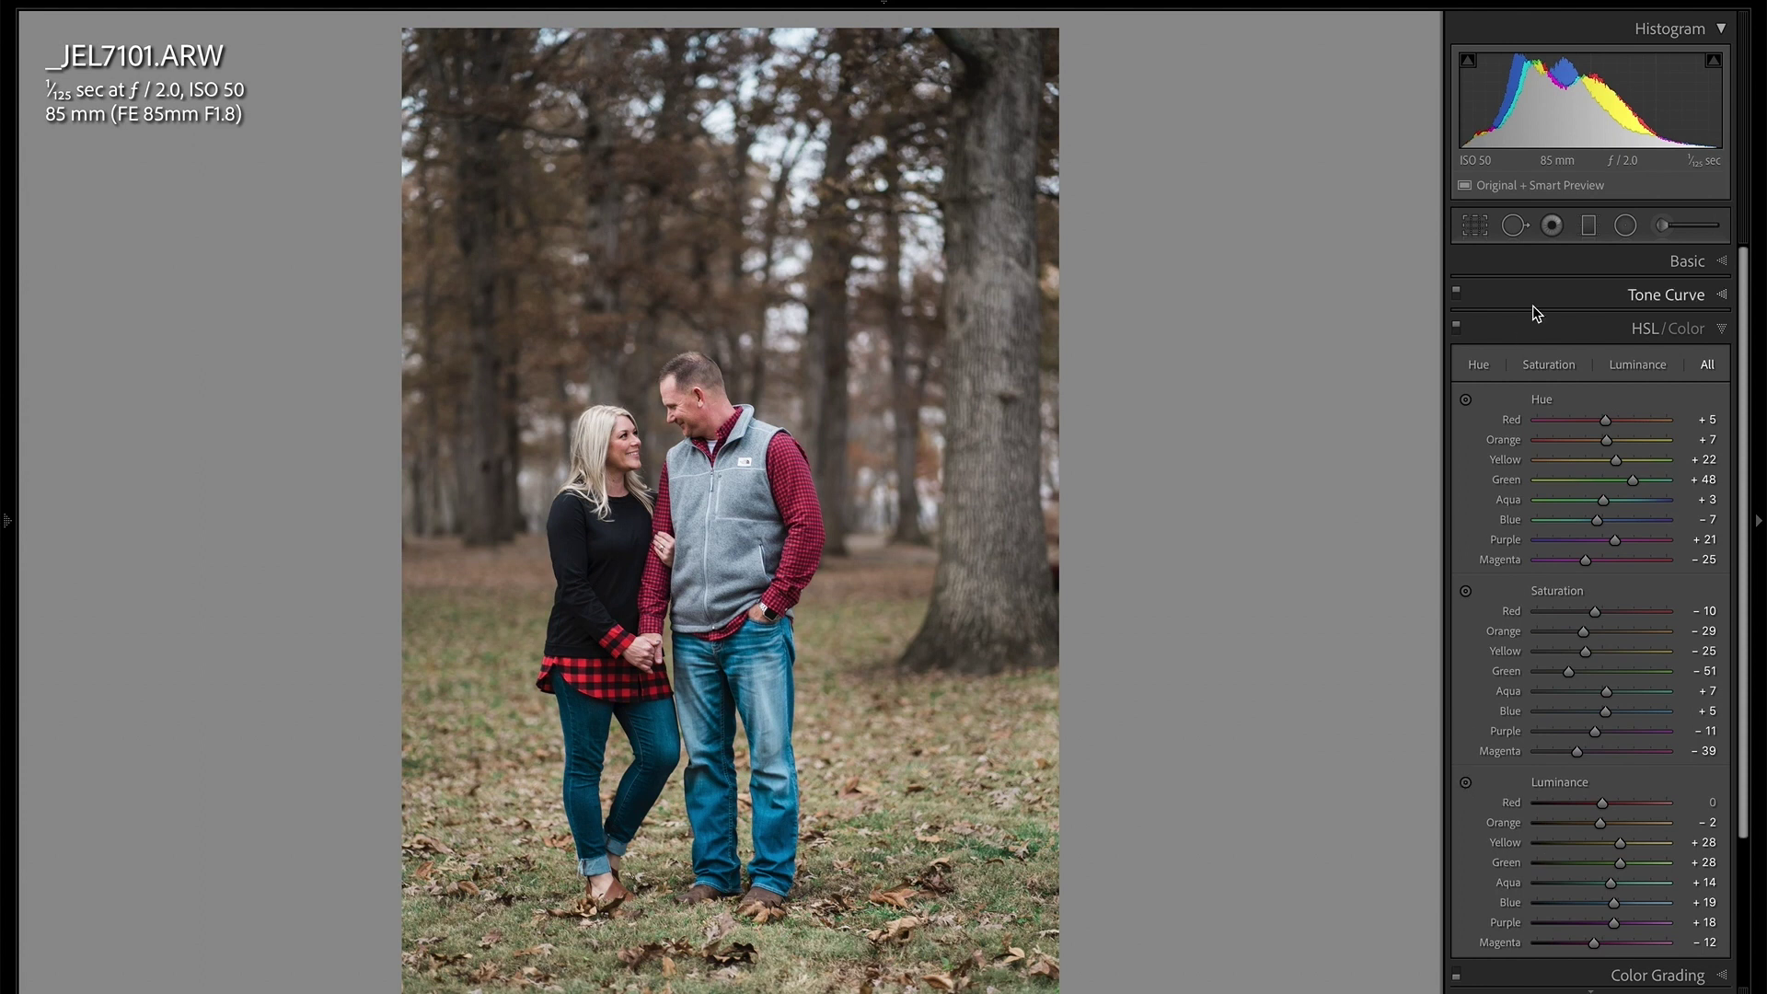
pyautogui.click(1456, 327)
pyautogui.click(1456, 328)
# Reset HSL Luminance, undo it to restore Yellow and Green at +28, and collapse the panel.
pyautogui.press('alt')
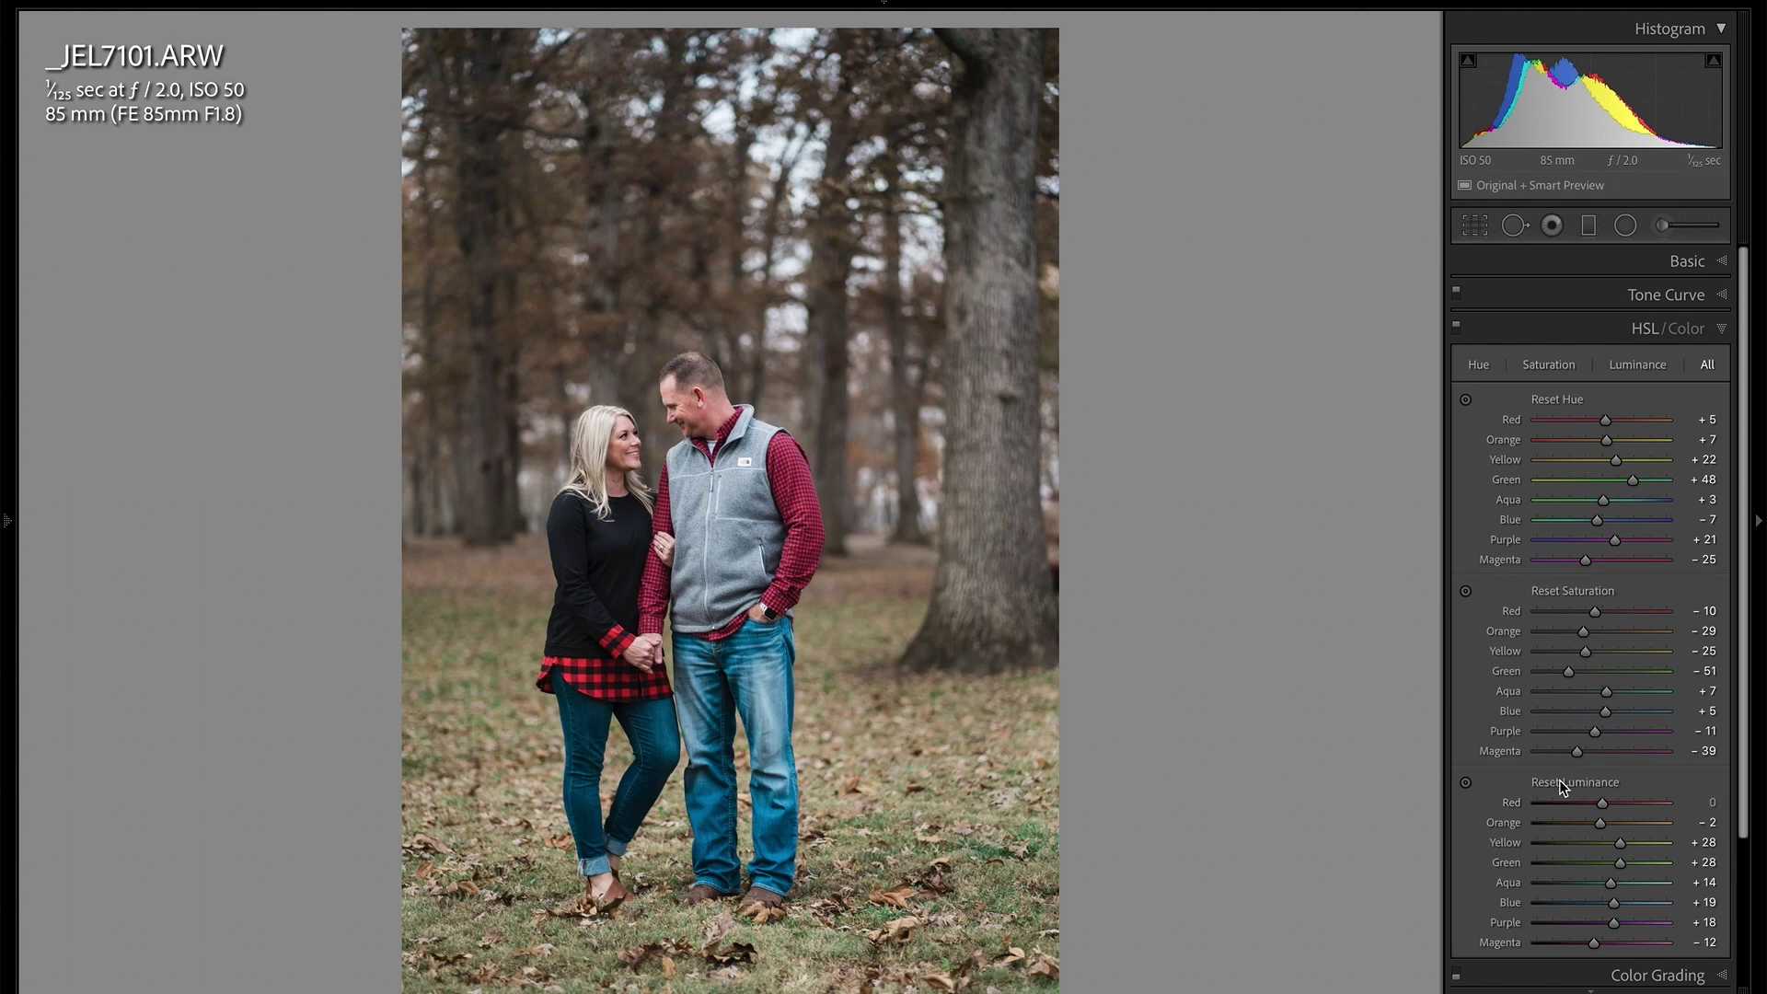
pyautogui.keyDown('alt'); pyautogui.click(1562, 783); pyautogui.keyUp('alt')
pyautogui.hotkey('ctrl', 'z')
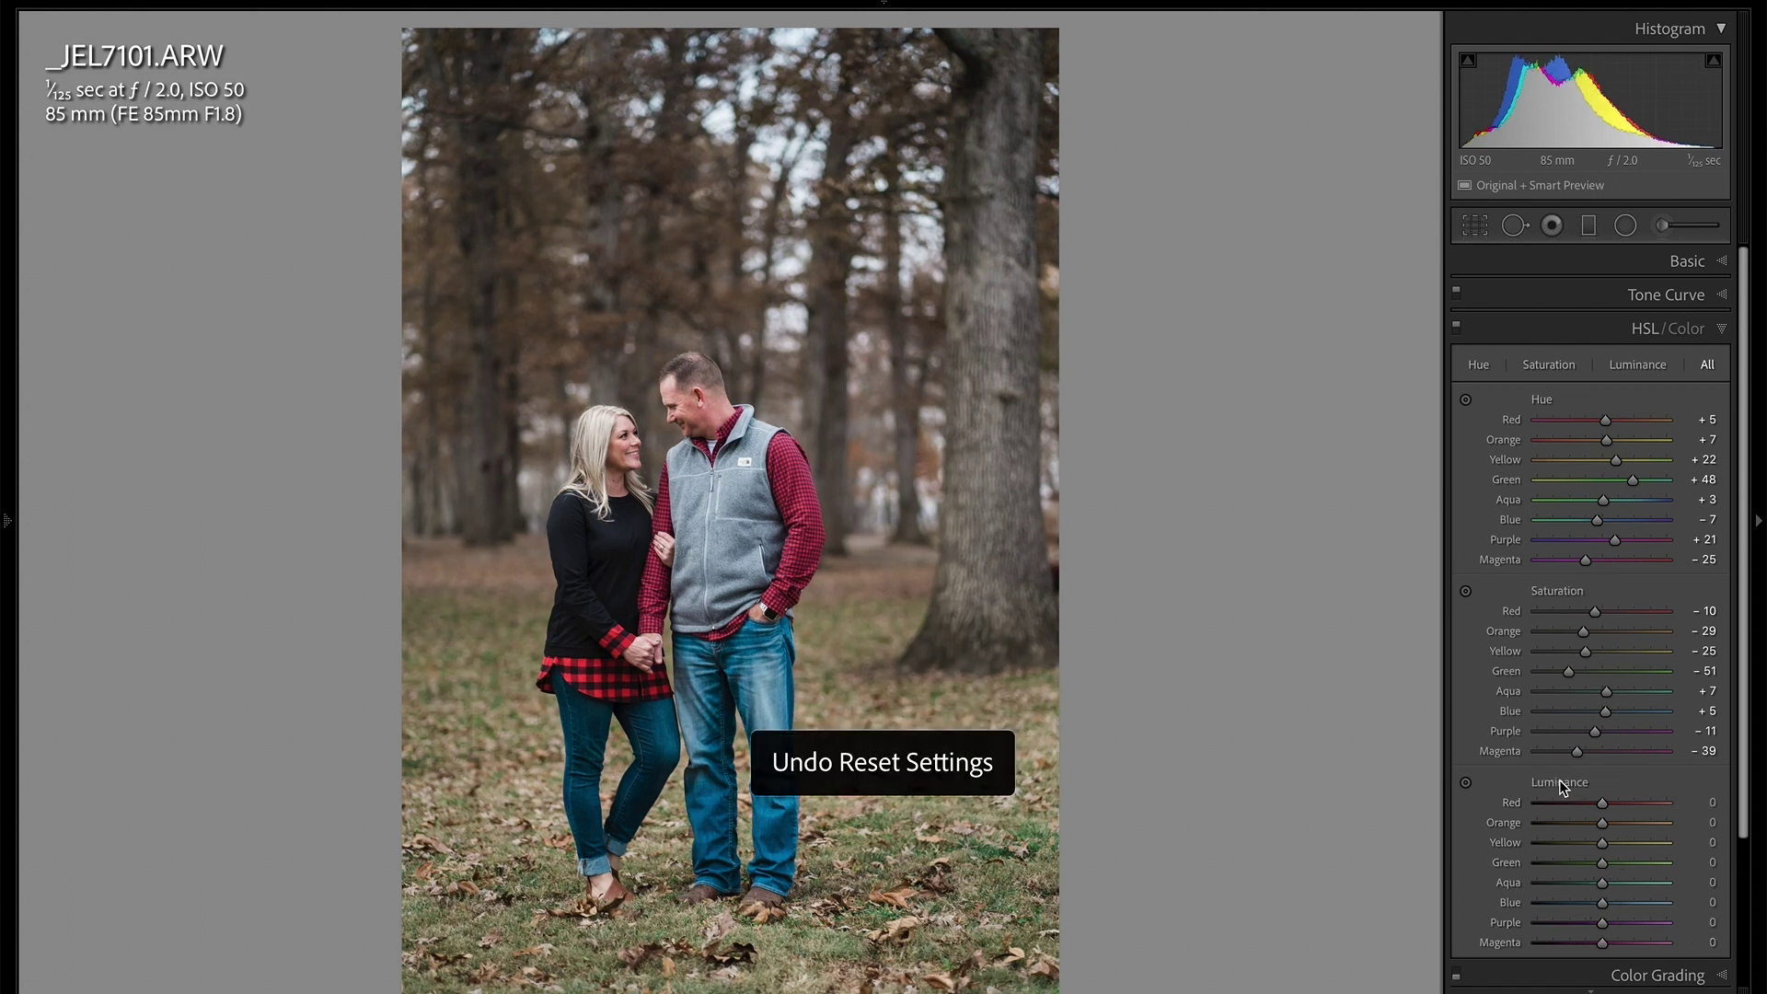
pyautogui.hotkey('ctrl', 'z')
pyautogui.click(1544, 329)
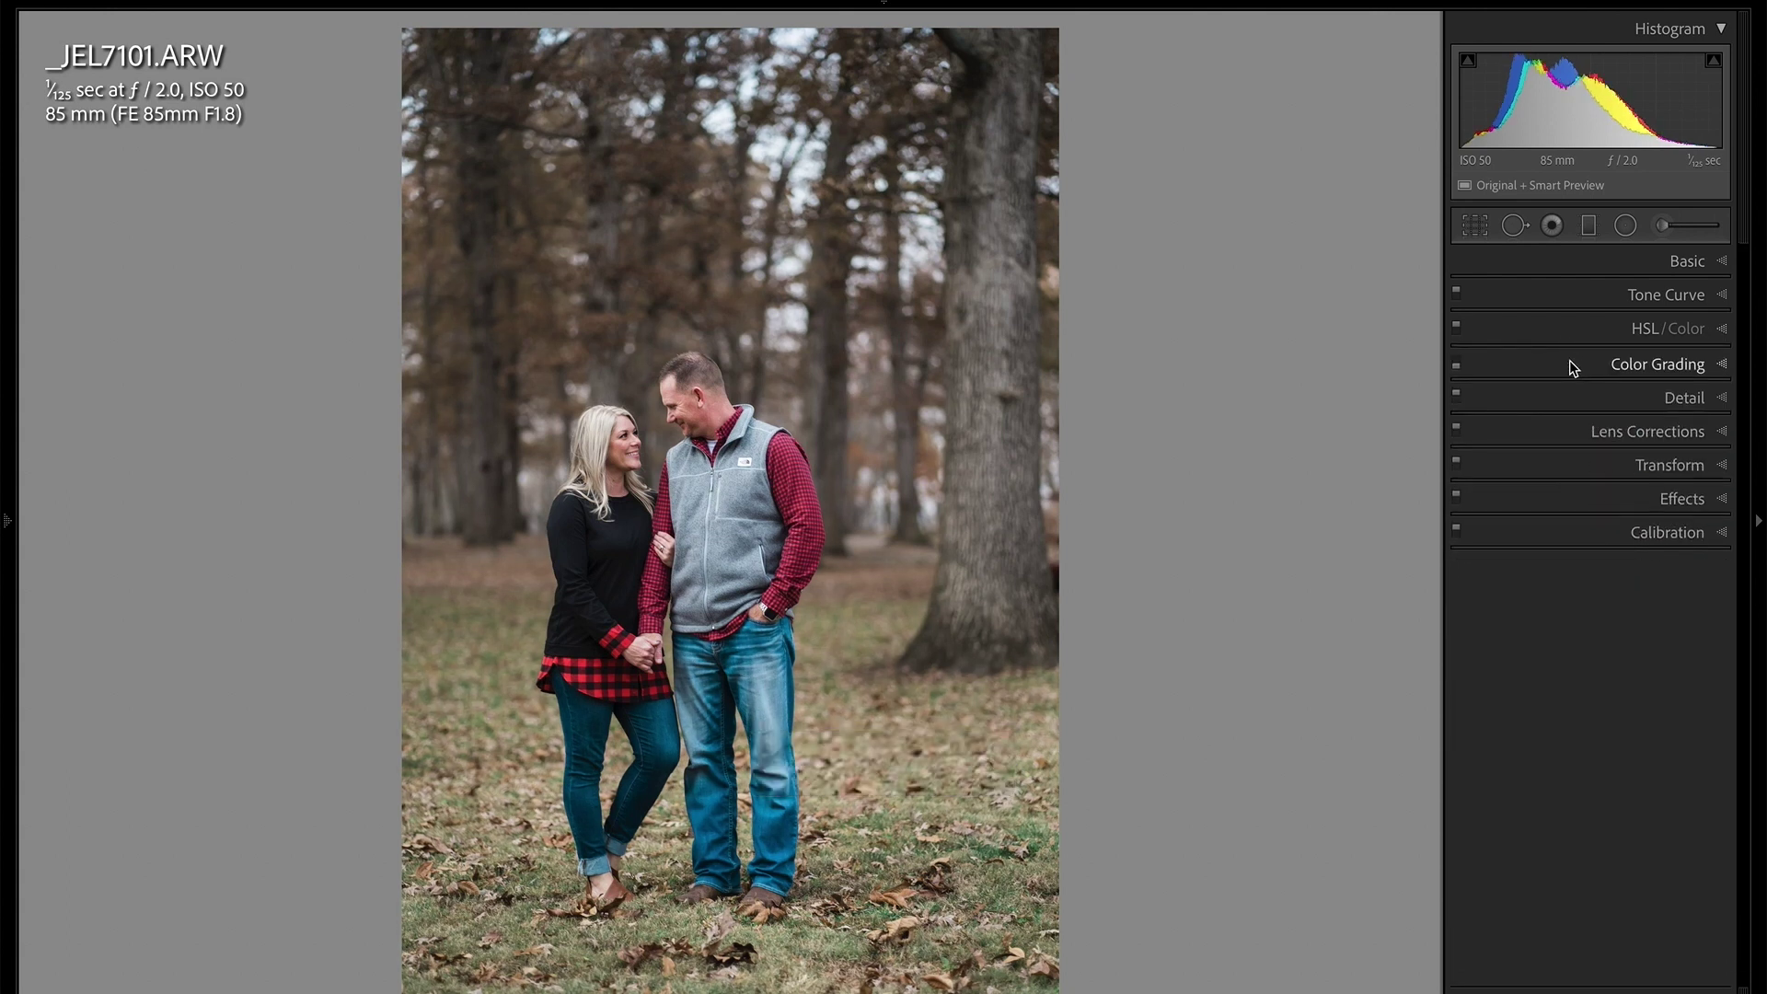
# Lift the Shadows luminance slightly to -32 in Color Grading.
pyautogui.click(1570, 365)
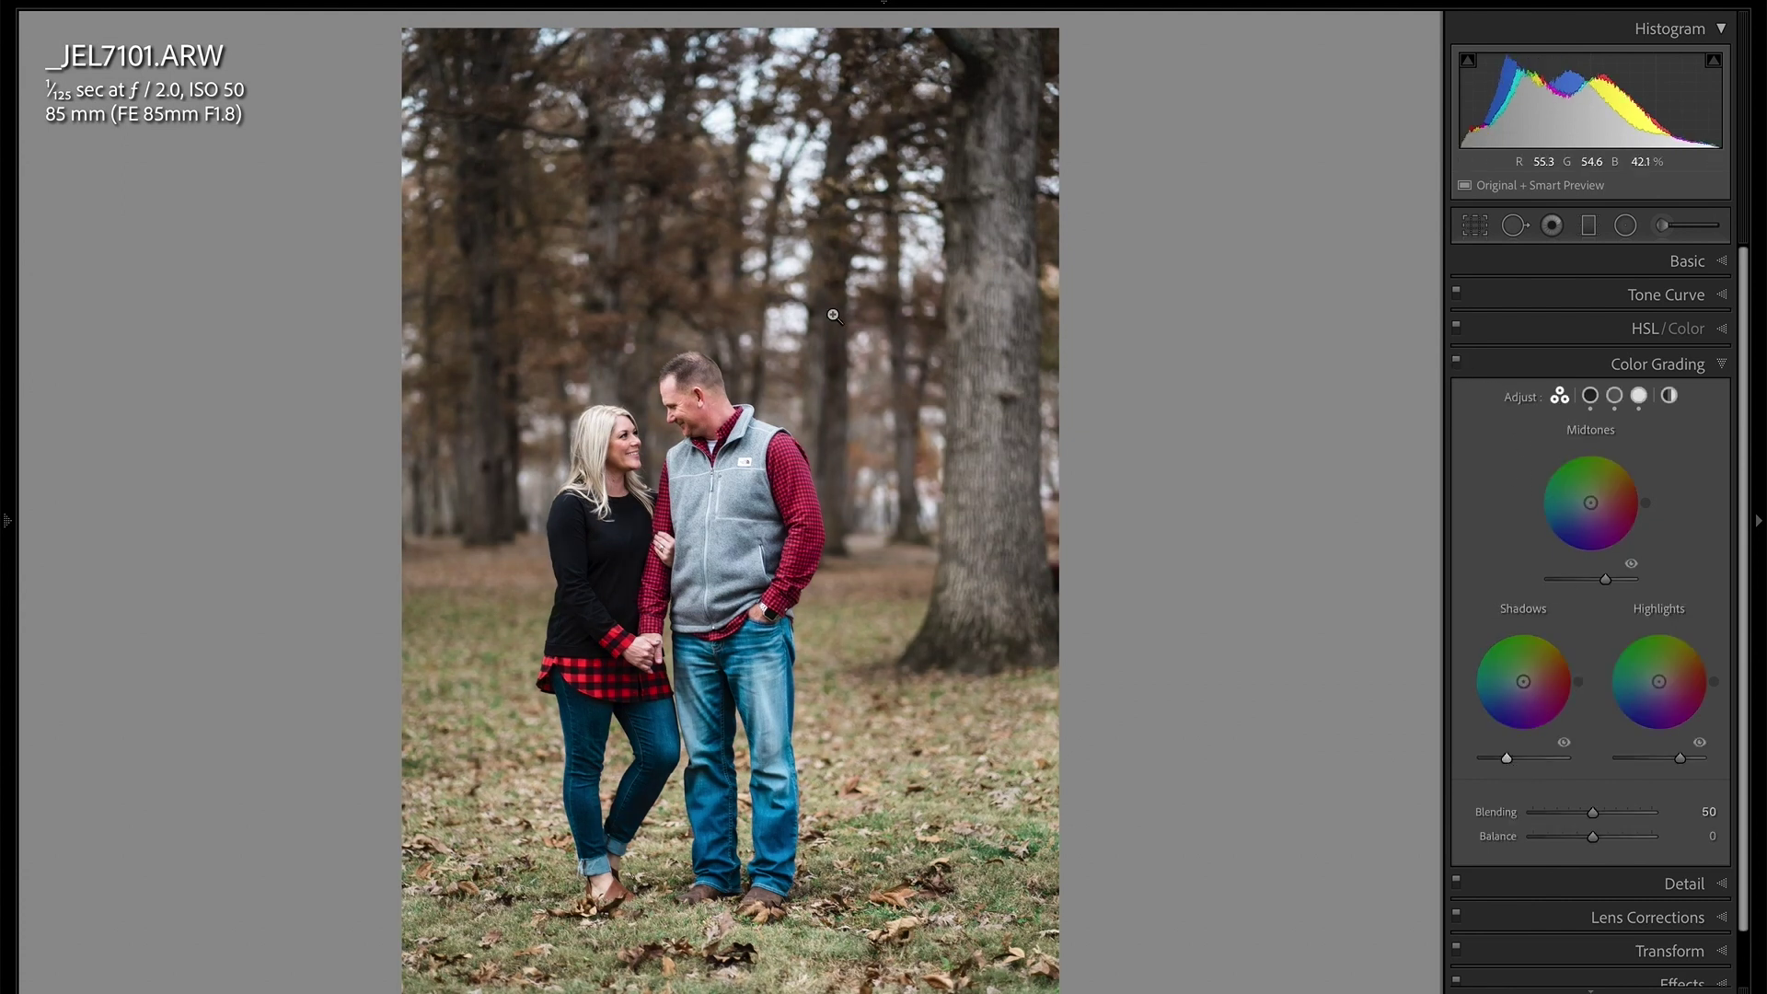
pyautogui.moveTo(1510, 766)
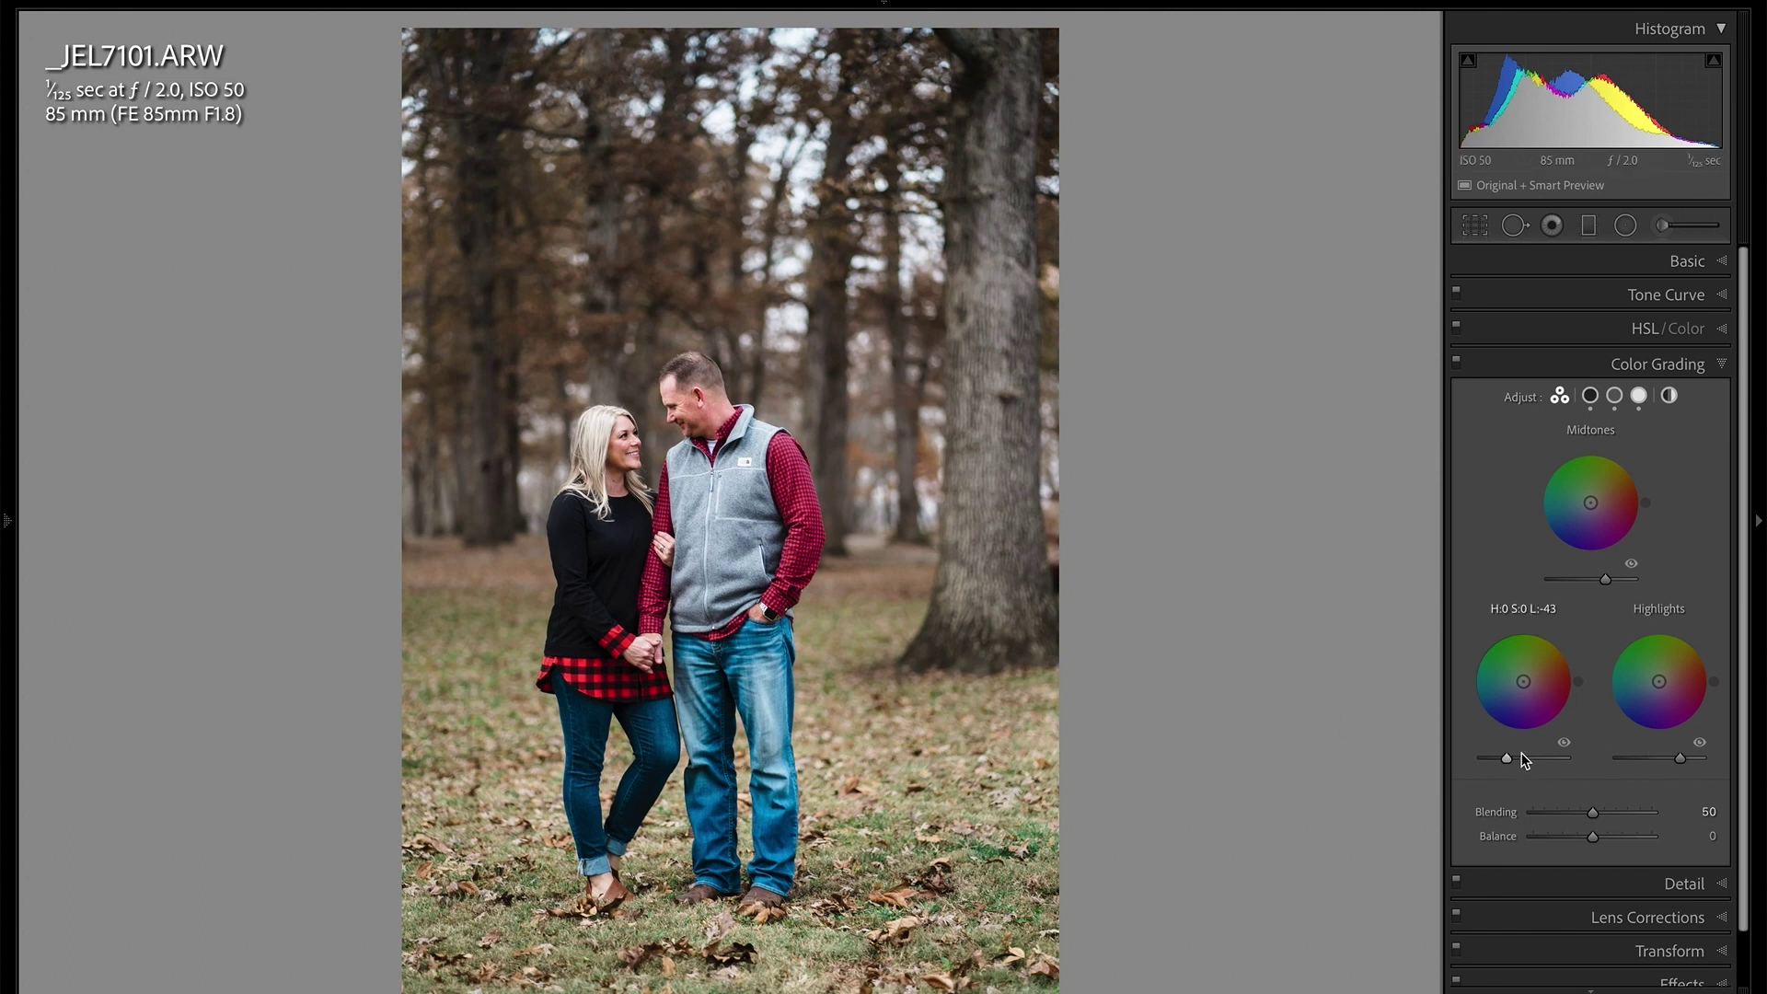
pyautogui.moveTo(1509, 764); pyautogui.dragTo(1512, 759)
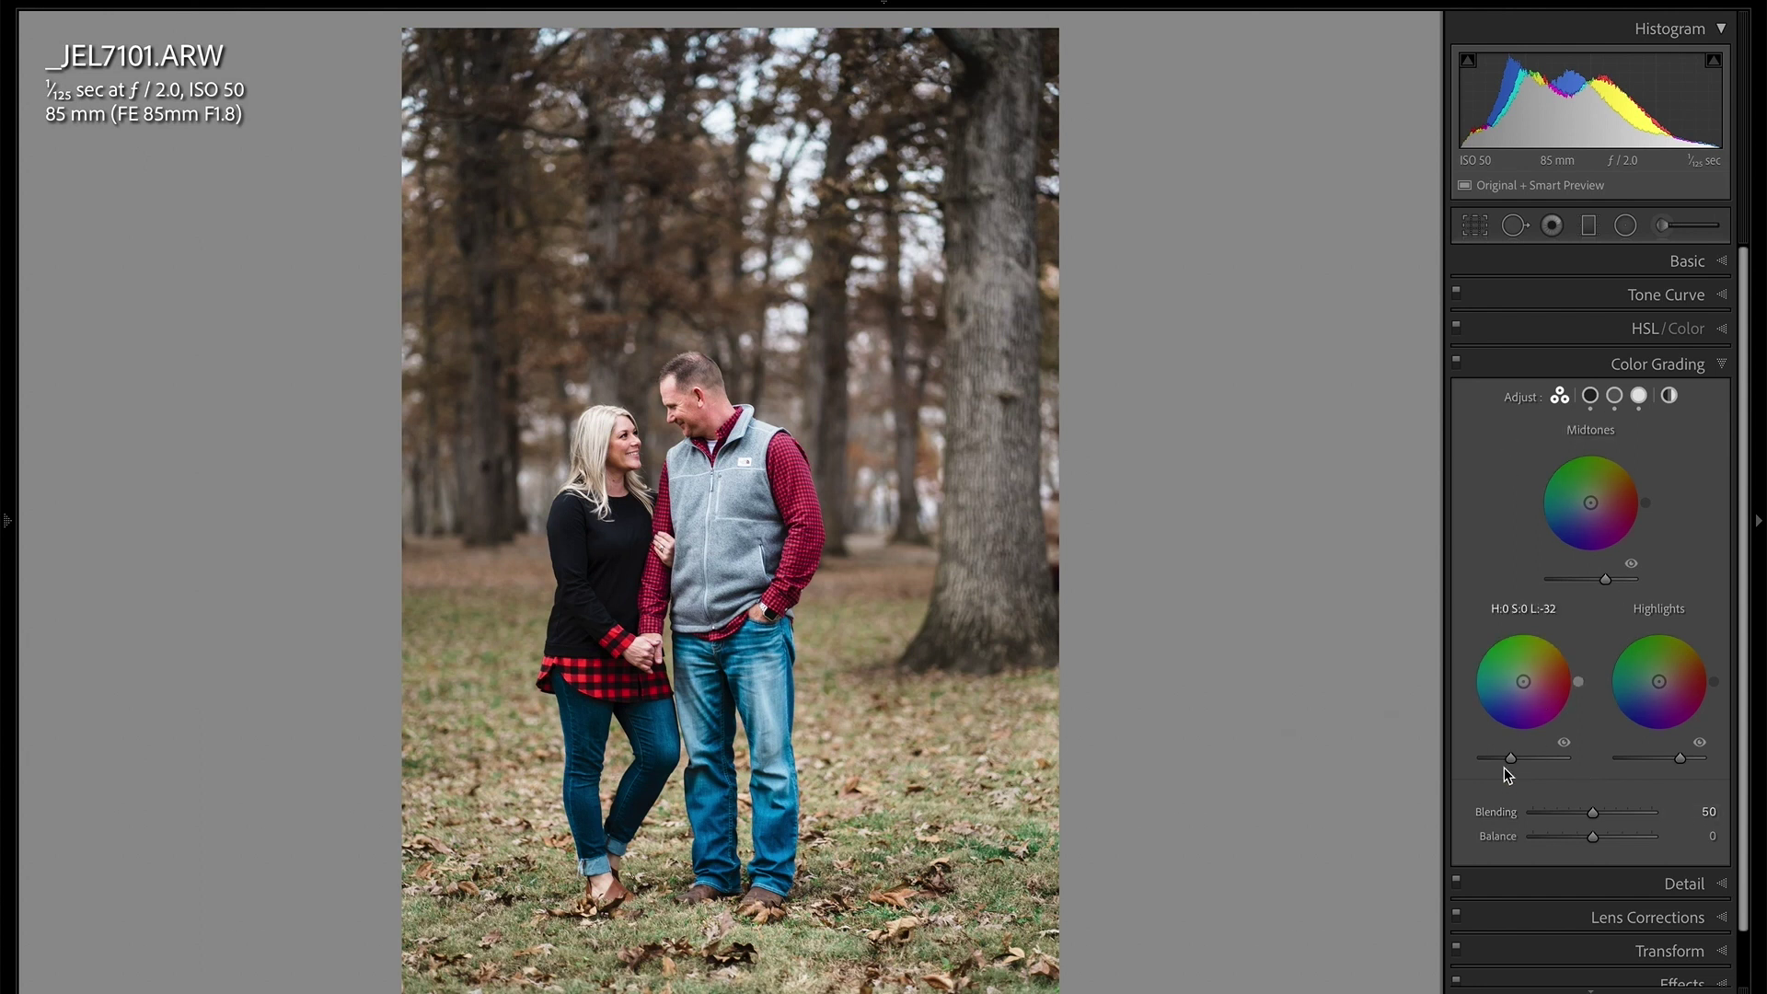
# Tint the Shadows yellow (Hue 64, Sat 23) and grade Global to Hue 71, Sat 13.
pyautogui.click(1590, 396)
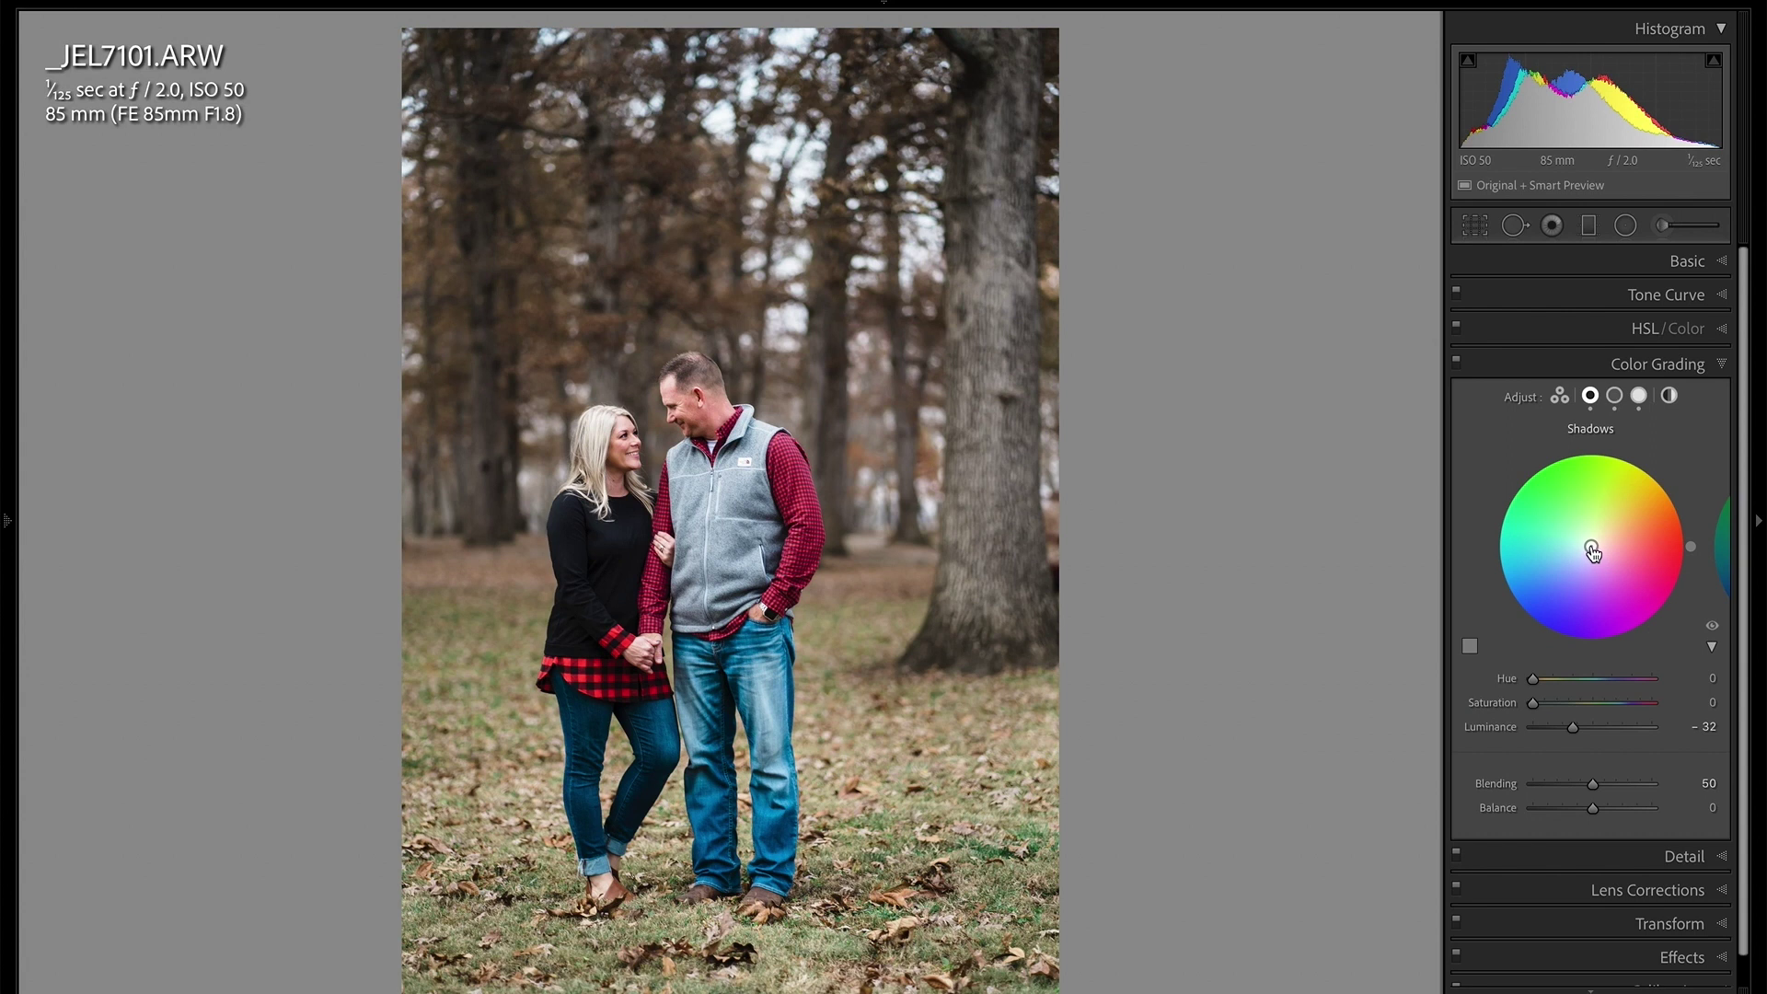
pyautogui.moveTo(1592, 553); pyautogui.dragTo(1601, 526)
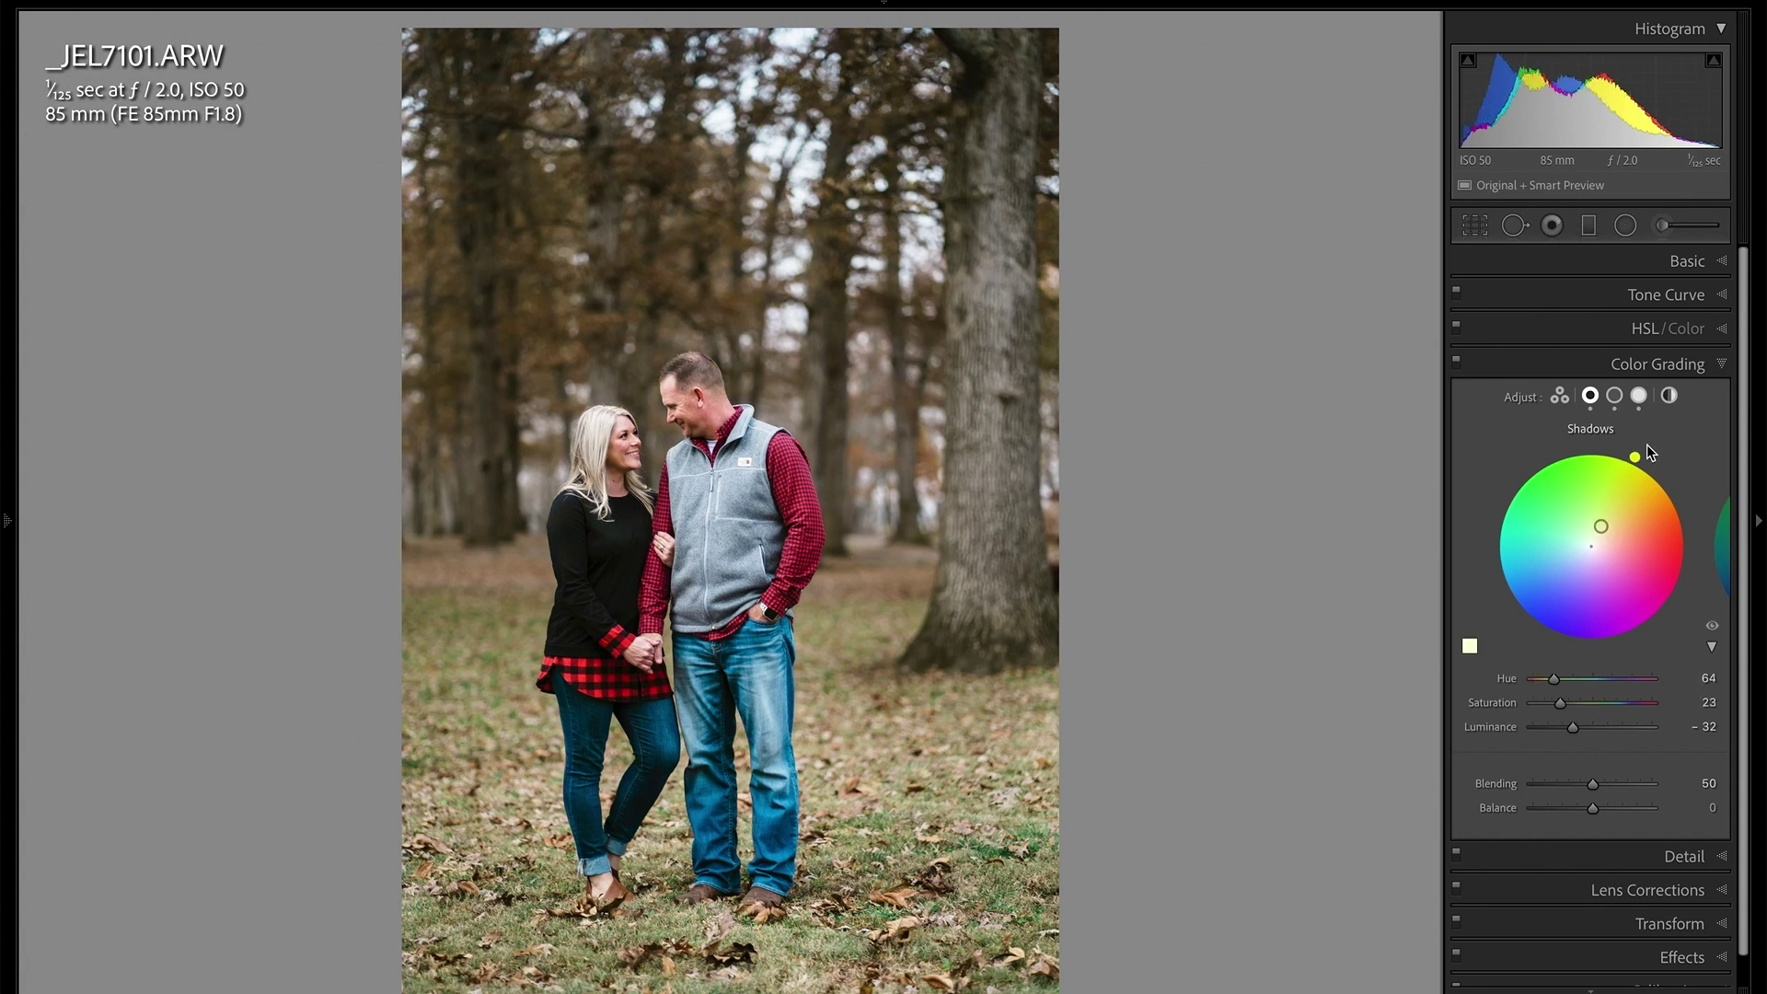
pyautogui.click(1668, 395)
pyautogui.moveTo(1591, 547)
pyautogui.mouseDown()
pyautogui.moveTo(1579, 528)
pyautogui.moveTo(1596, 534)
pyautogui.mouseUp()
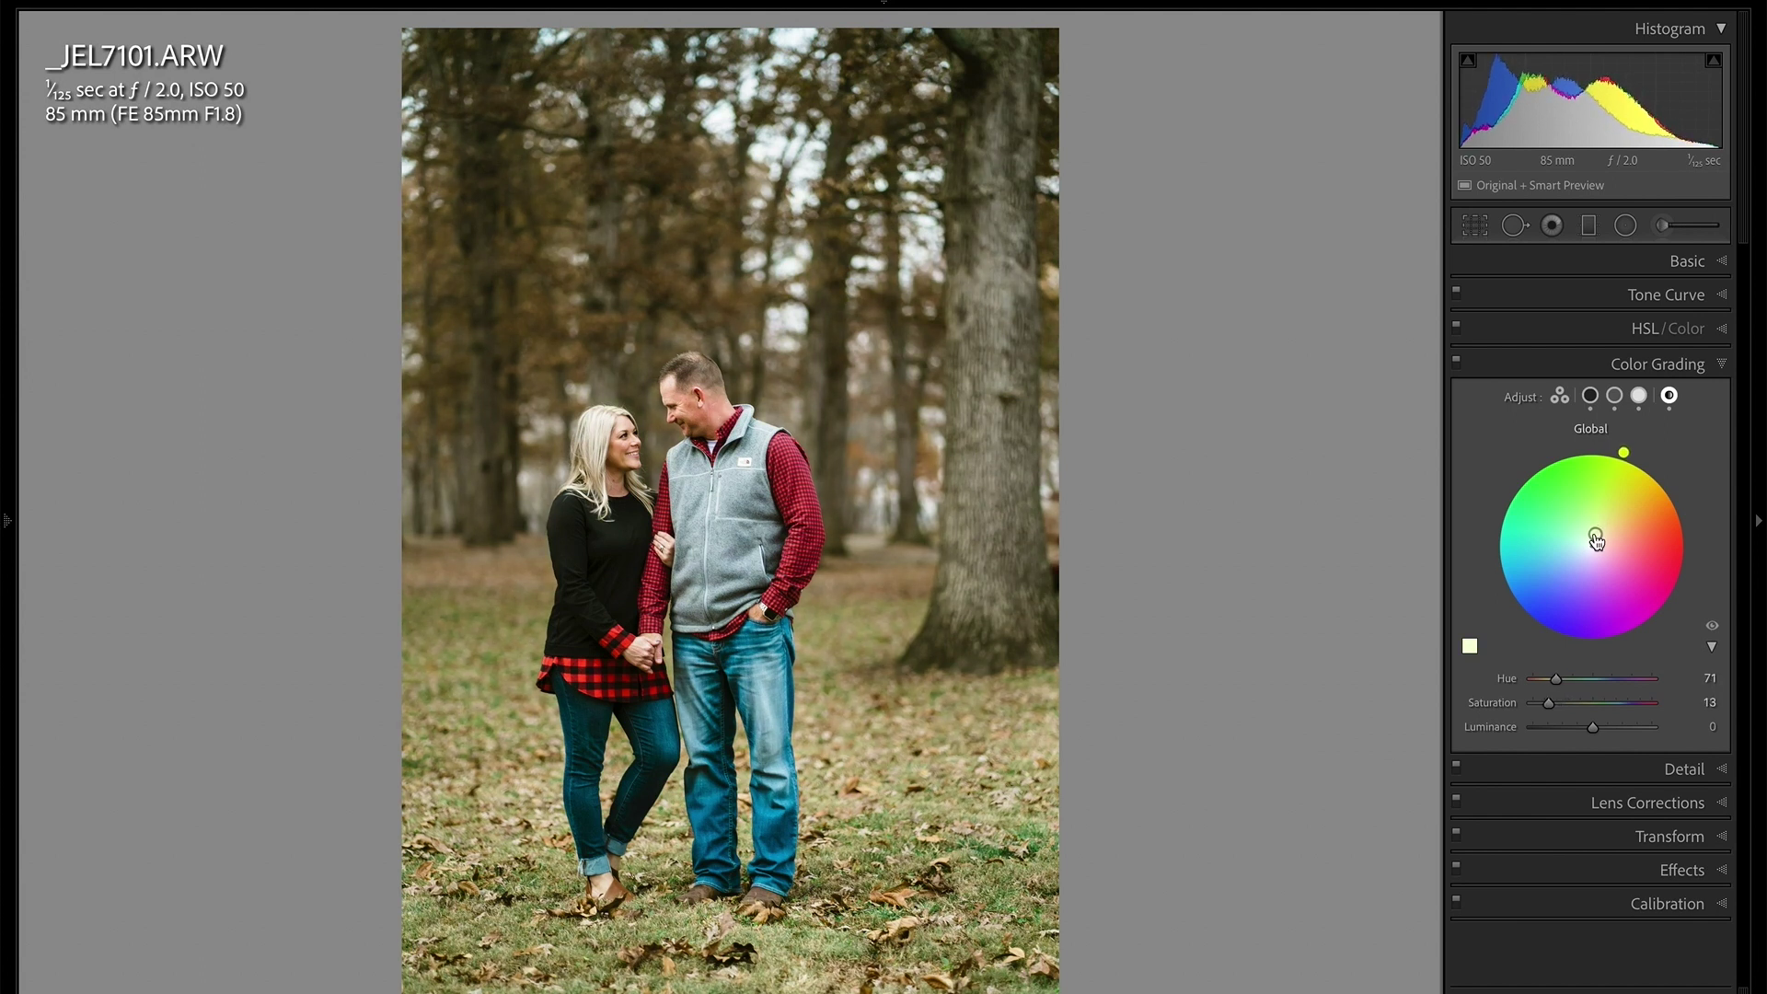
# Collapse and re-expand Color Grading, then toggle the grade off and on to compare.
pyautogui.click(1463, 366)
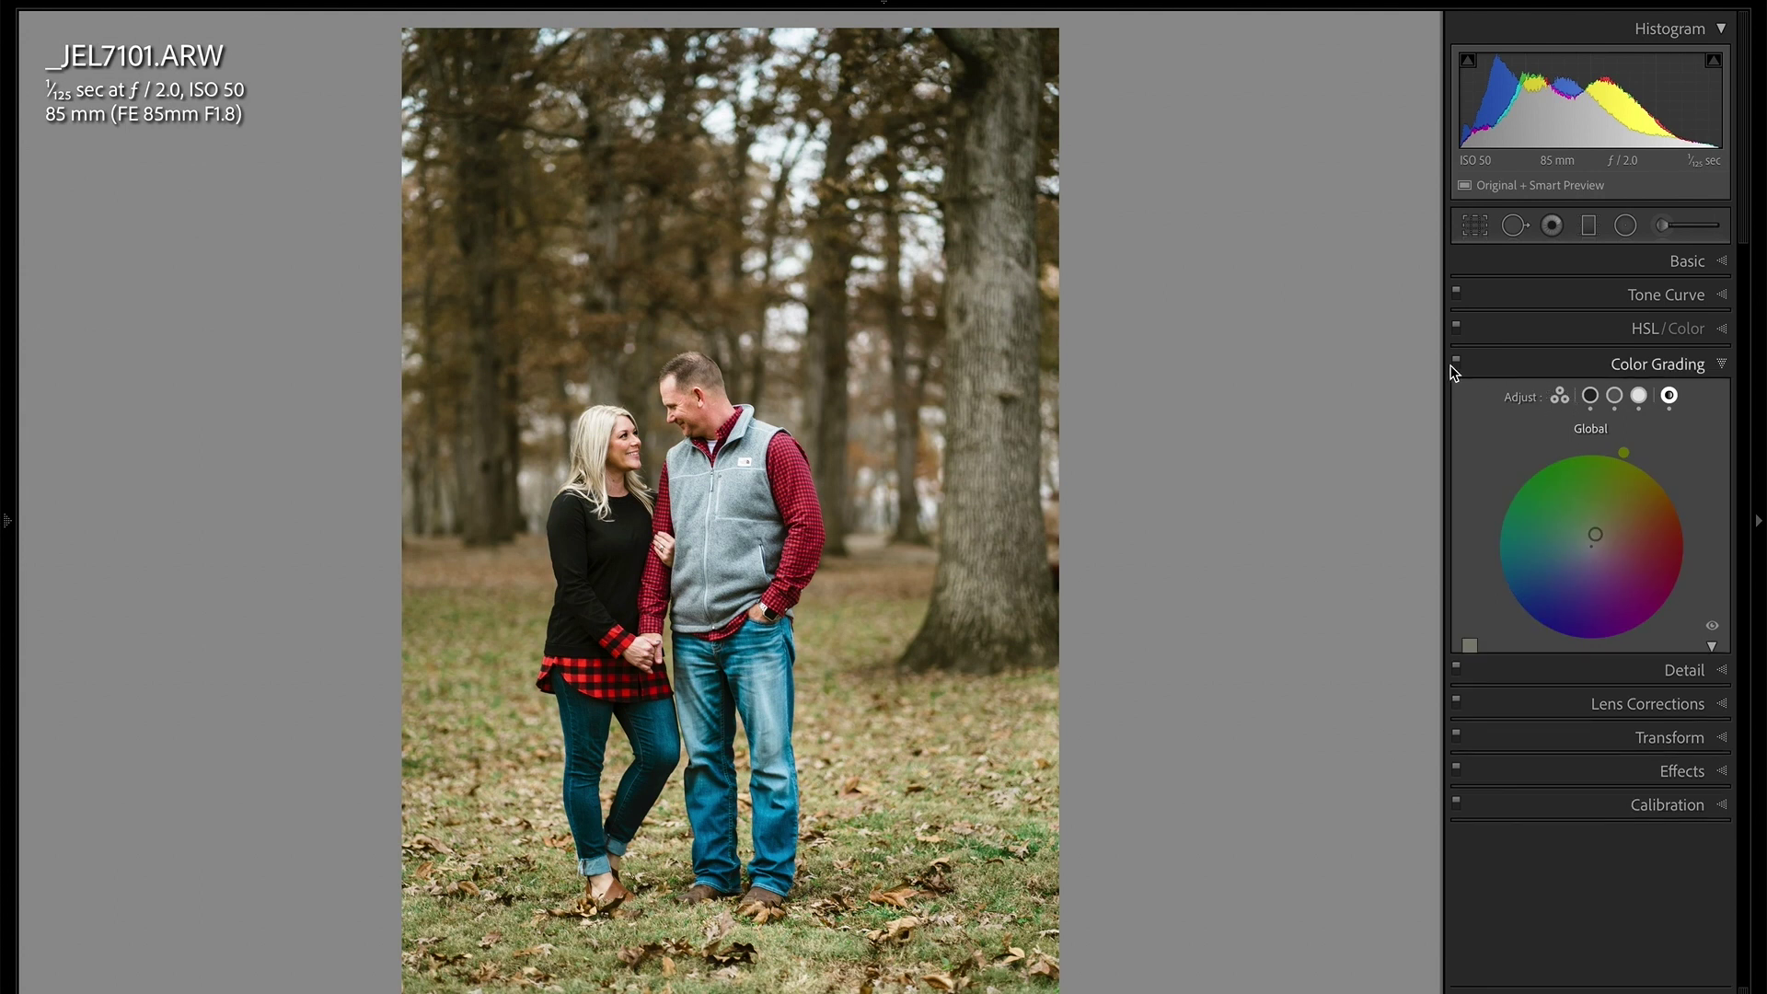
pyautogui.click(1477, 367)
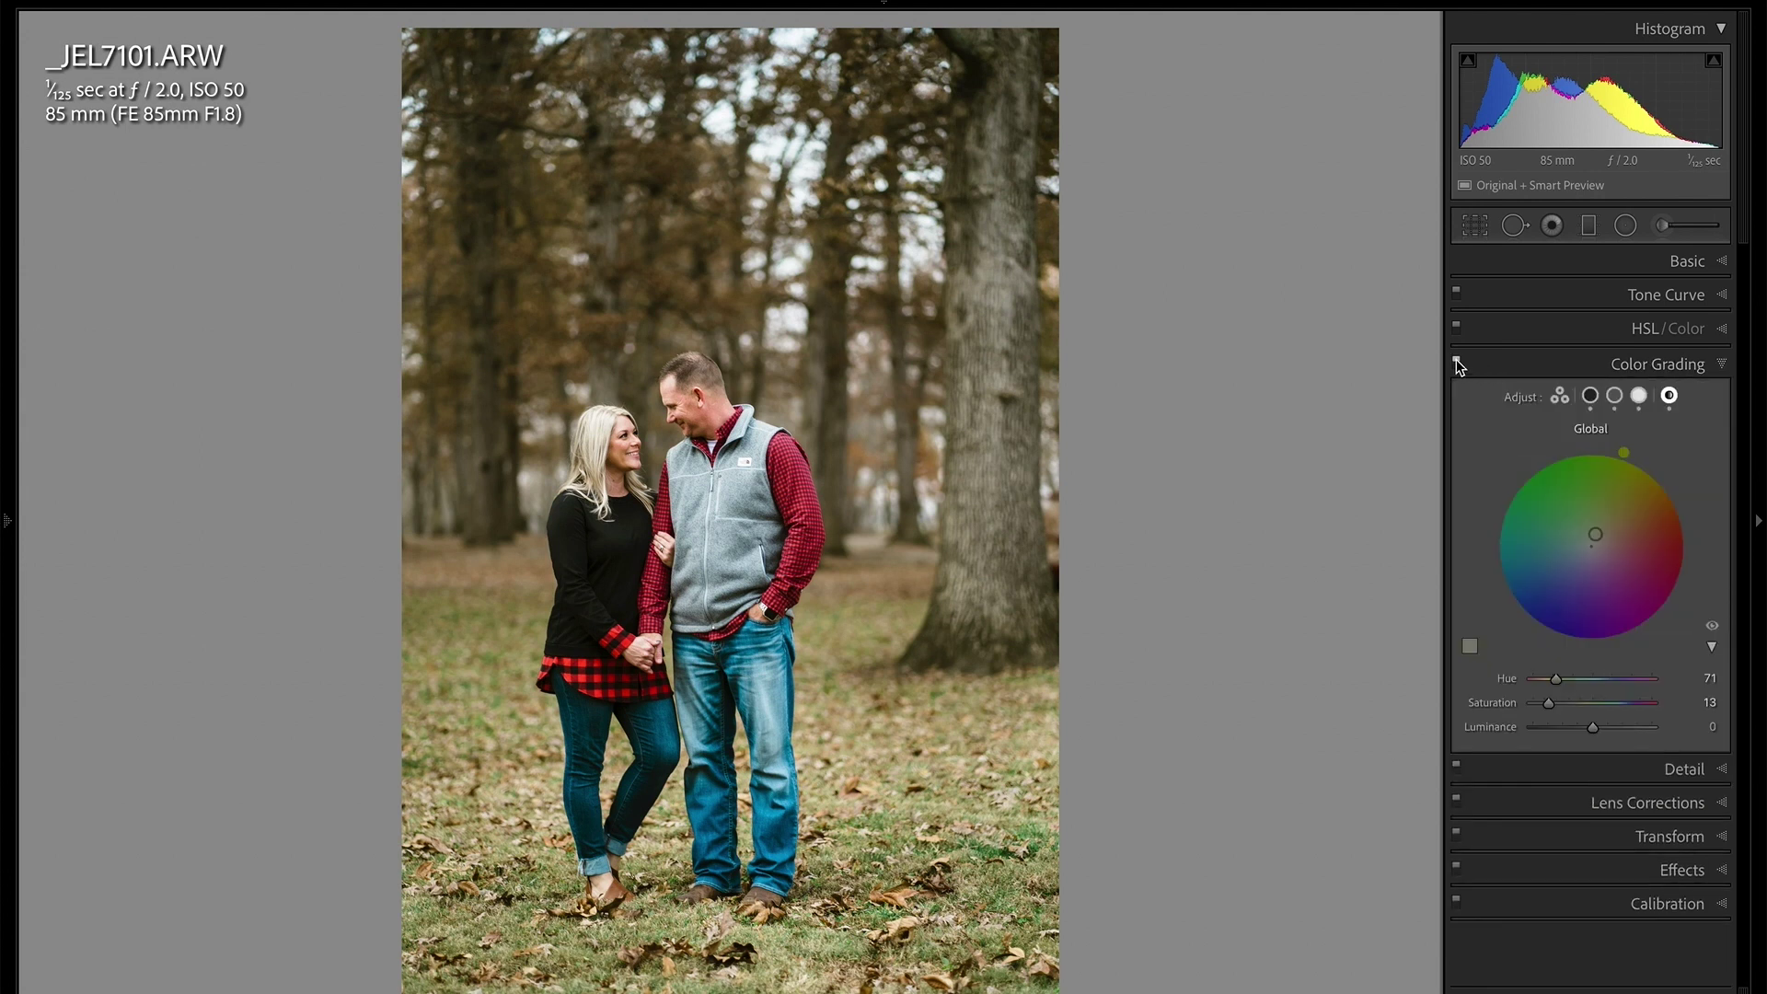
pyautogui.click(1458, 362)
pyautogui.click(1458, 363)
# Fade the Global tint to Hue 69, Saturation 2, checking it against the ungraded photo.
pyautogui.moveTo(1595, 534); pyautogui.dragTo(1591, 546)
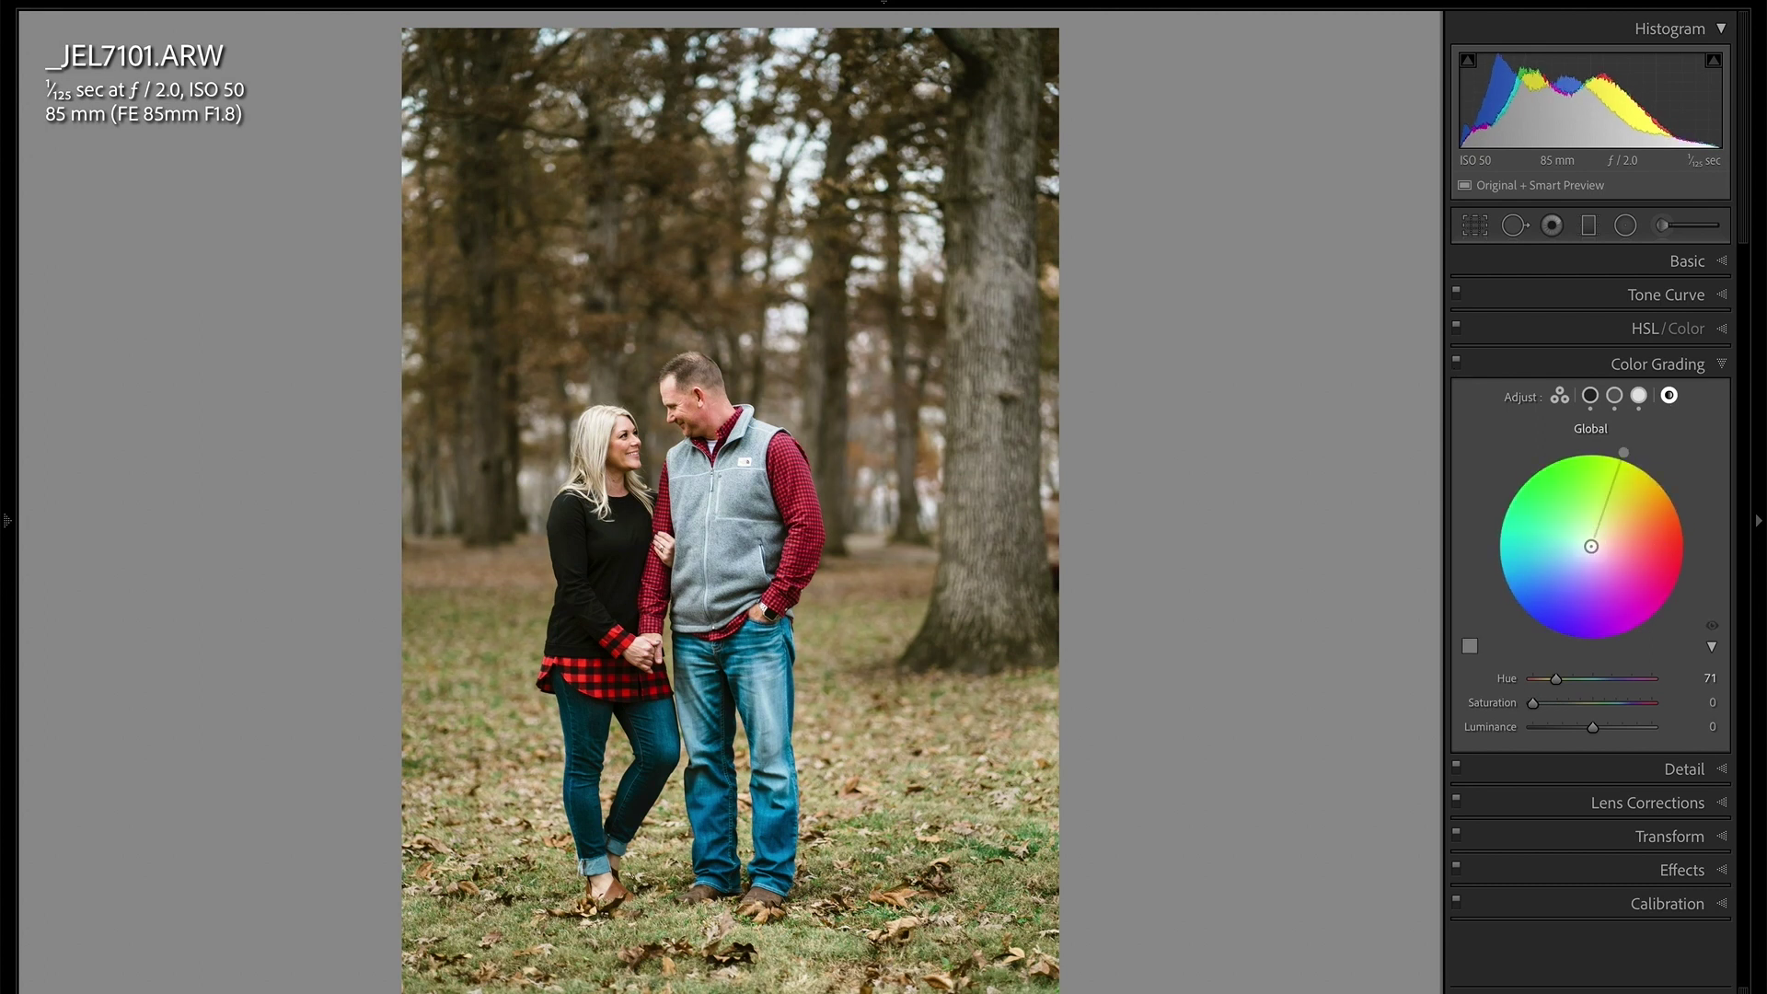
pyautogui.click(1458, 365)
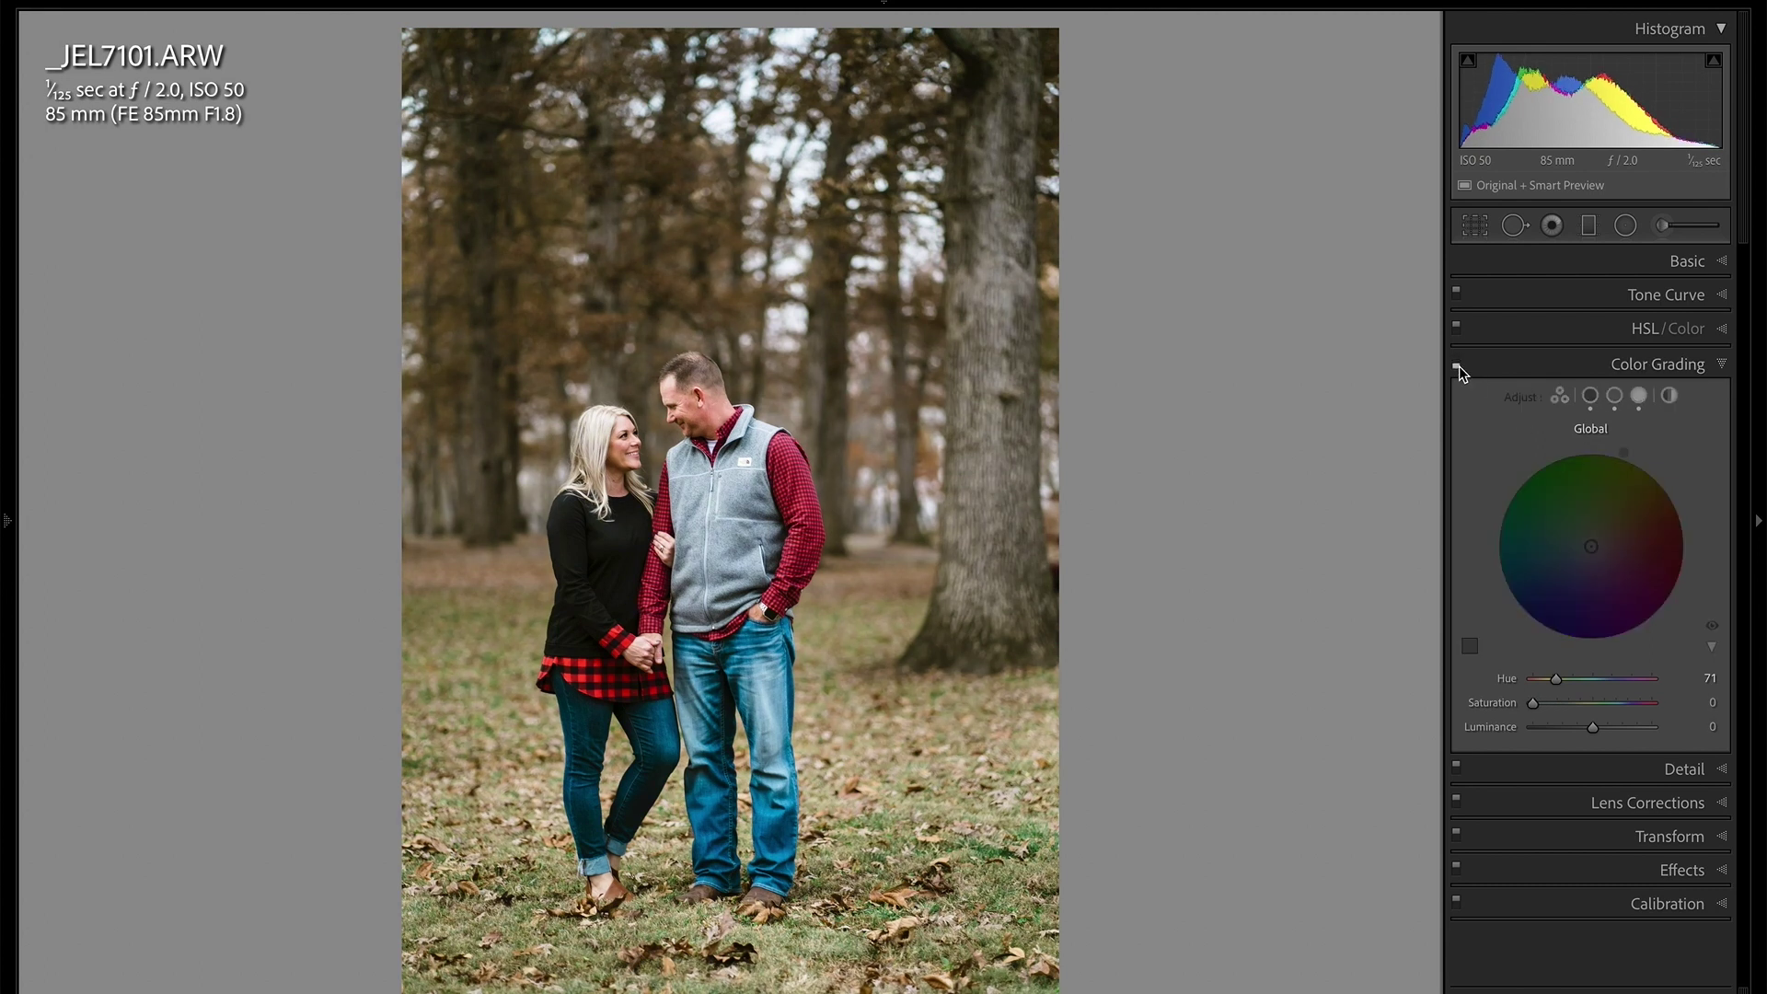
pyautogui.click(1460, 366)
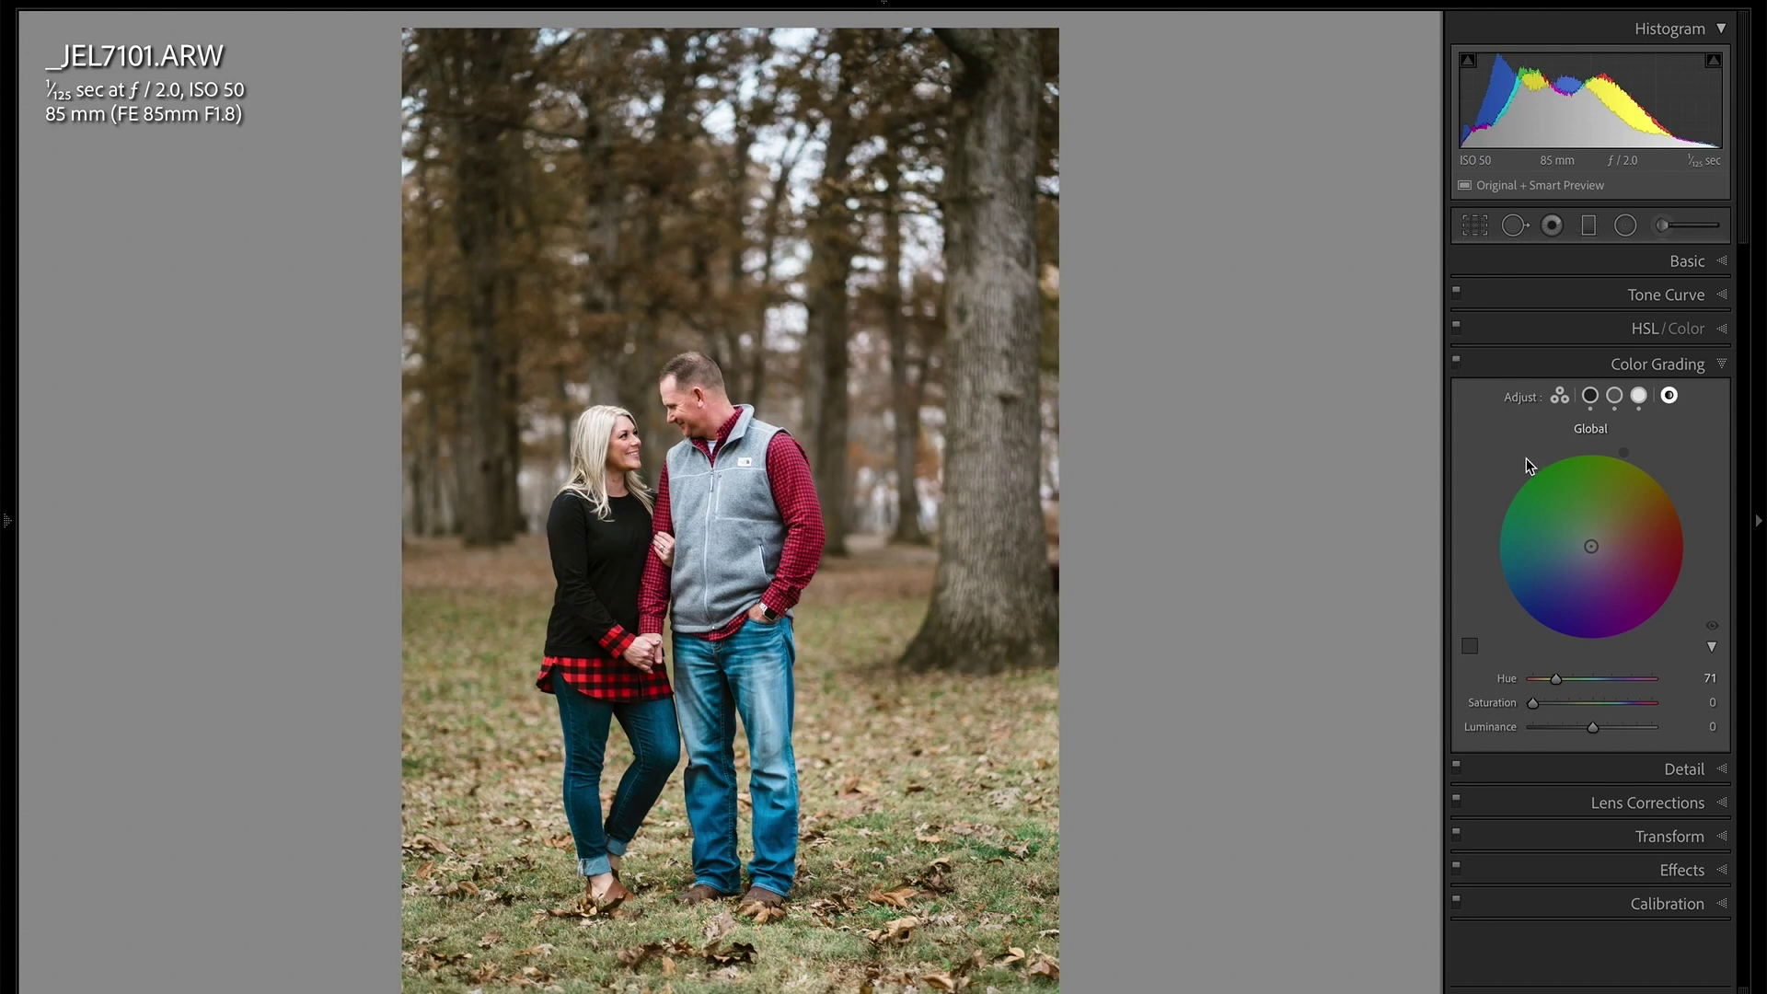
pyautogui.moveTo(1591, 545); pyautogui.dragTo(1593, 544)
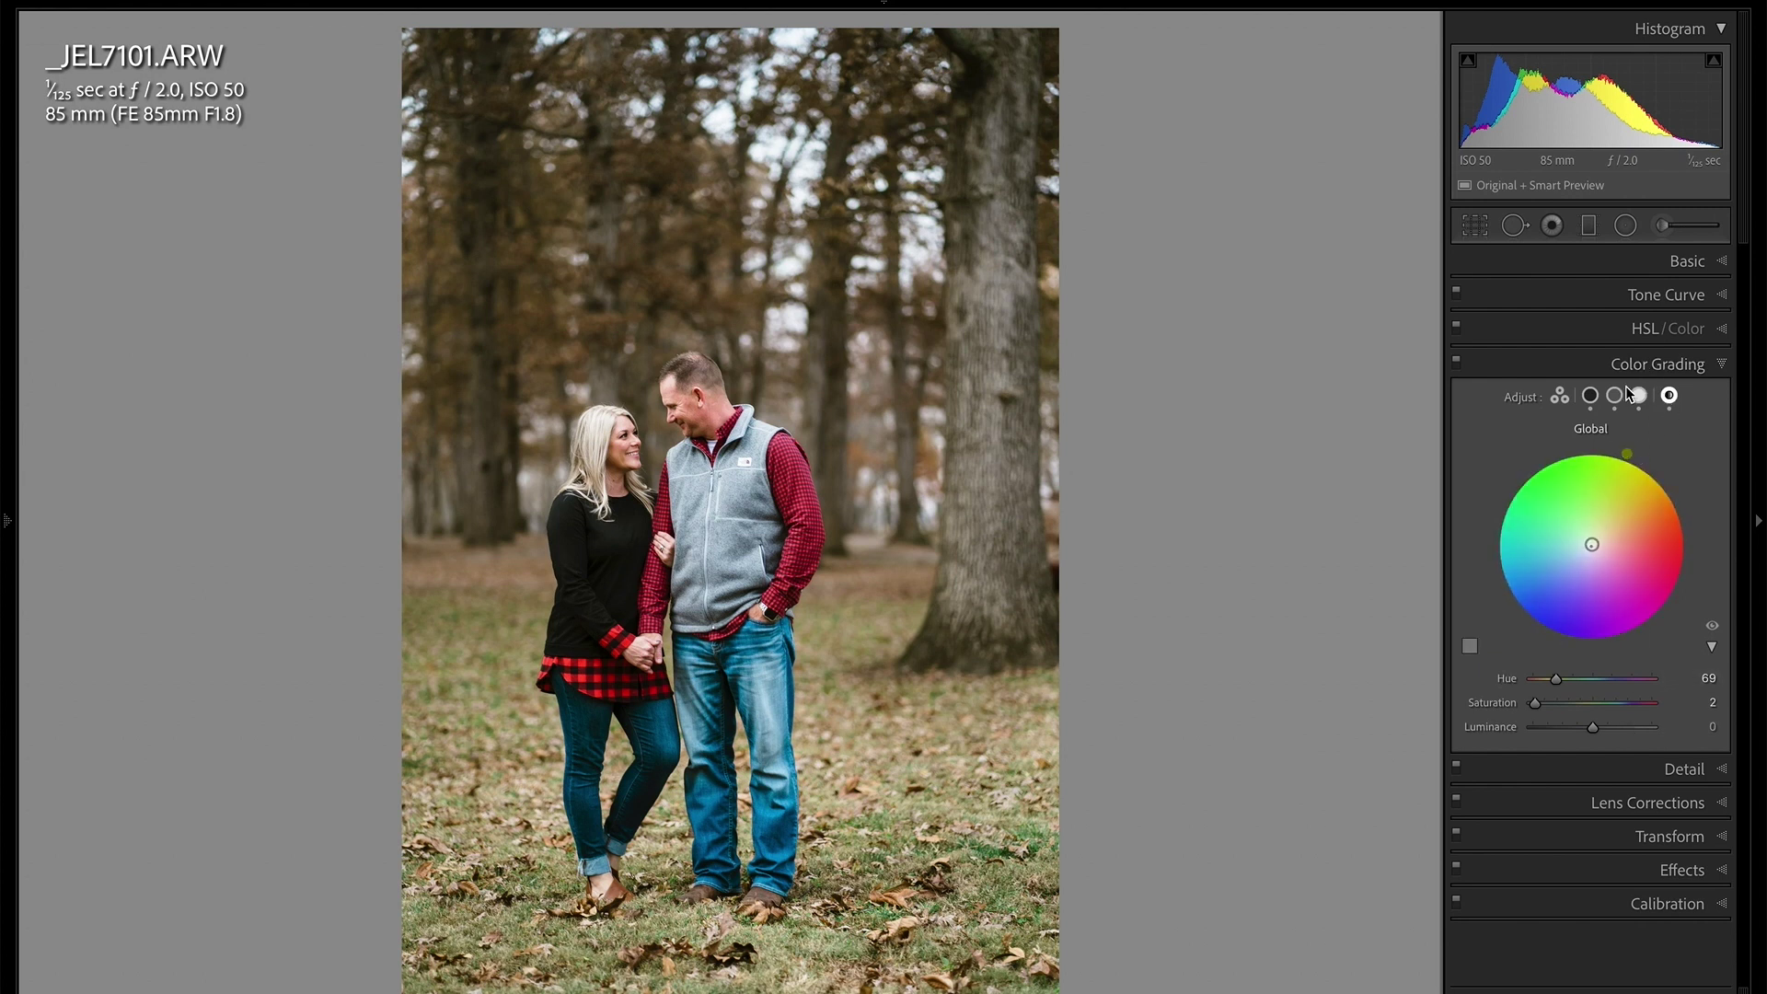
pyautogui.click(1640, 397)
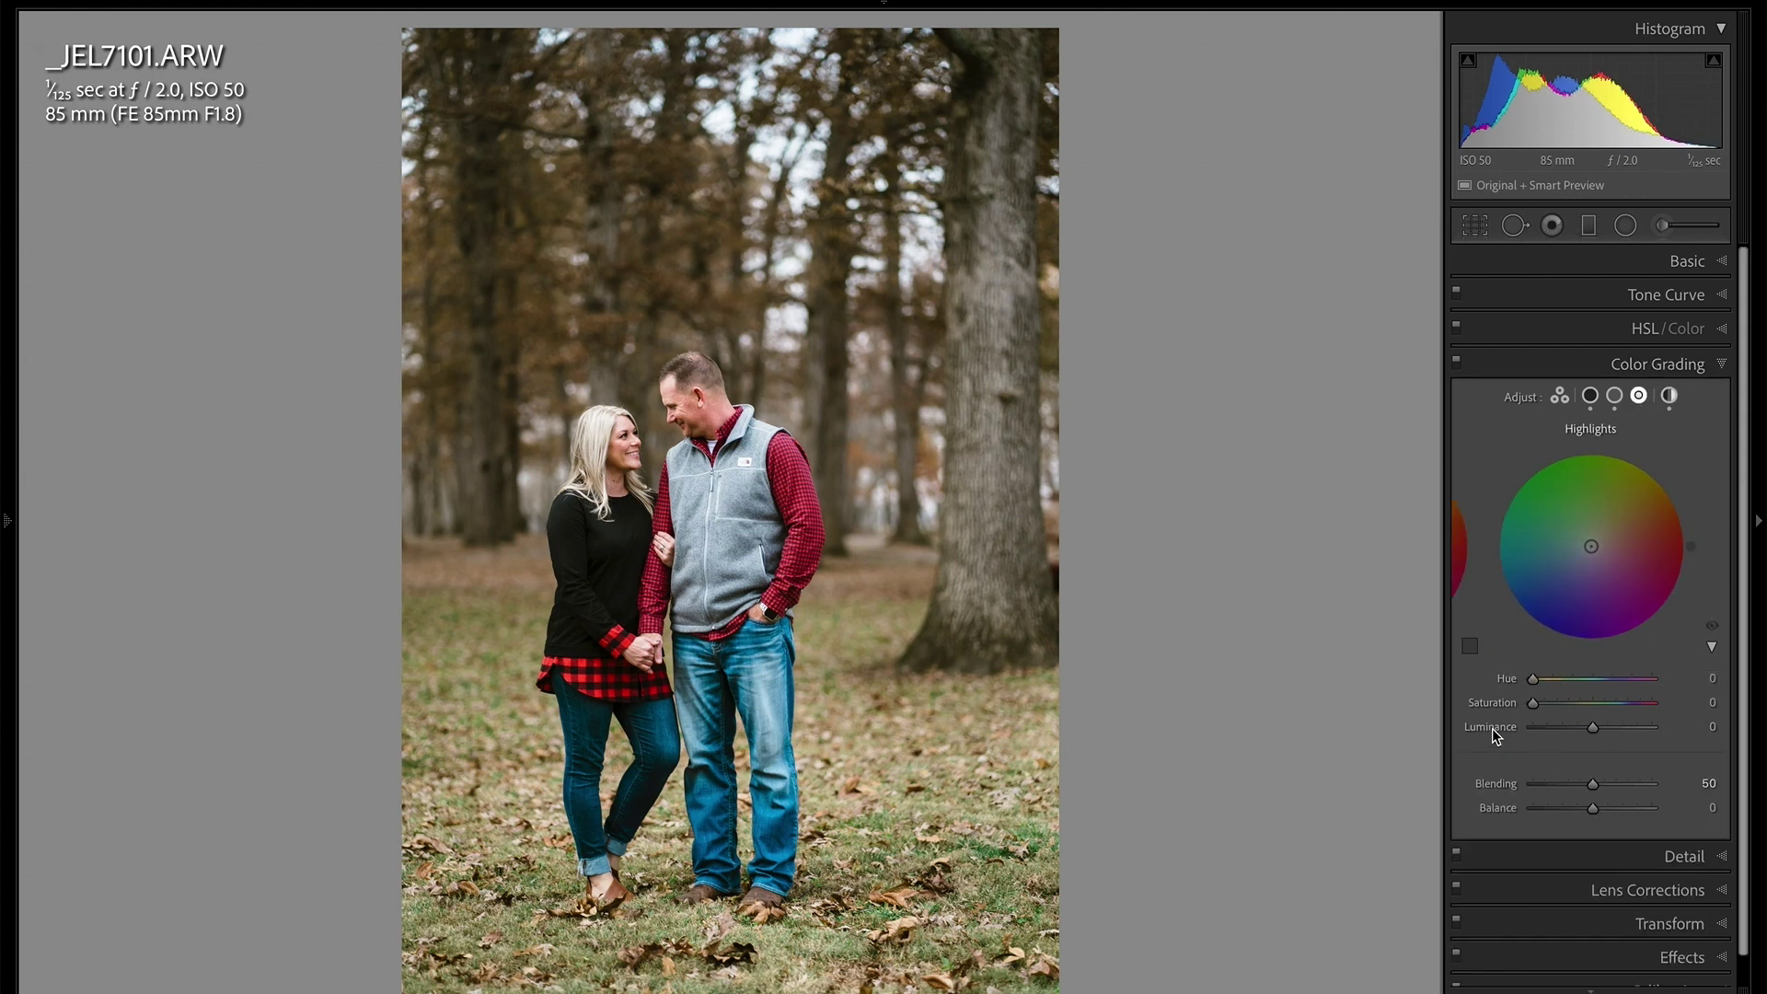
# Reset the Shadows and Midtones luminance to 0.
pyautogui.click(1558, 395)
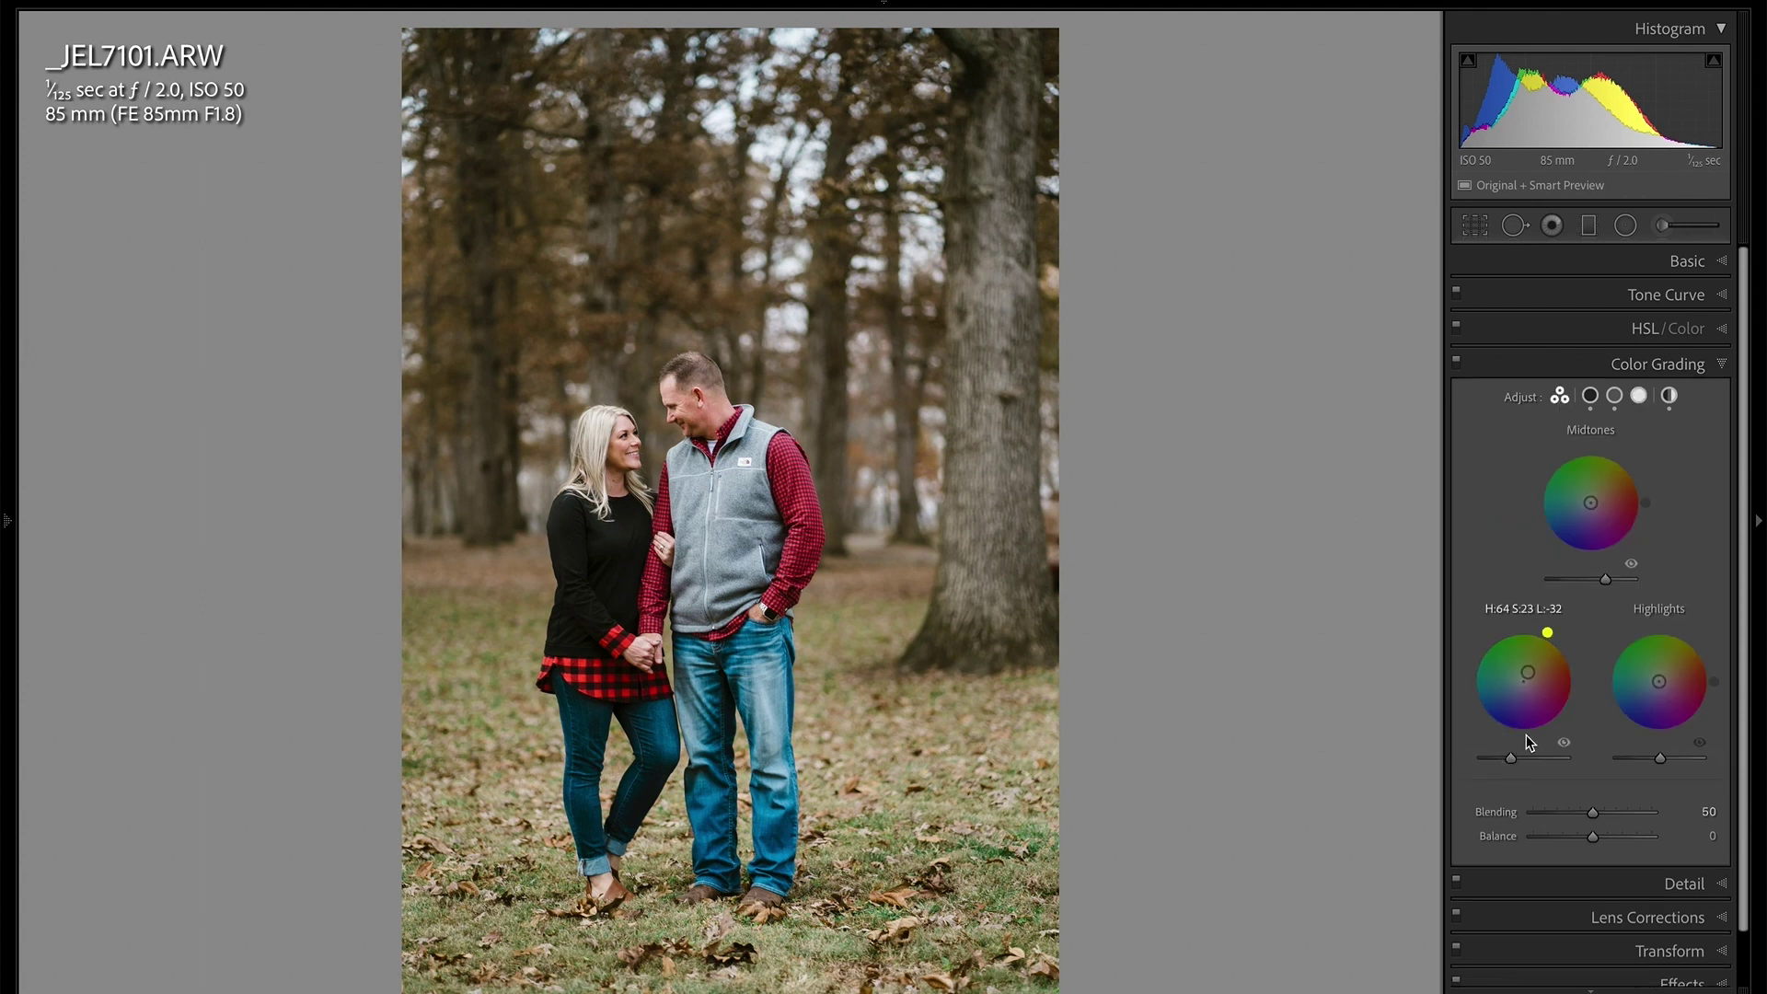
pyautogui.click(1589, 397)
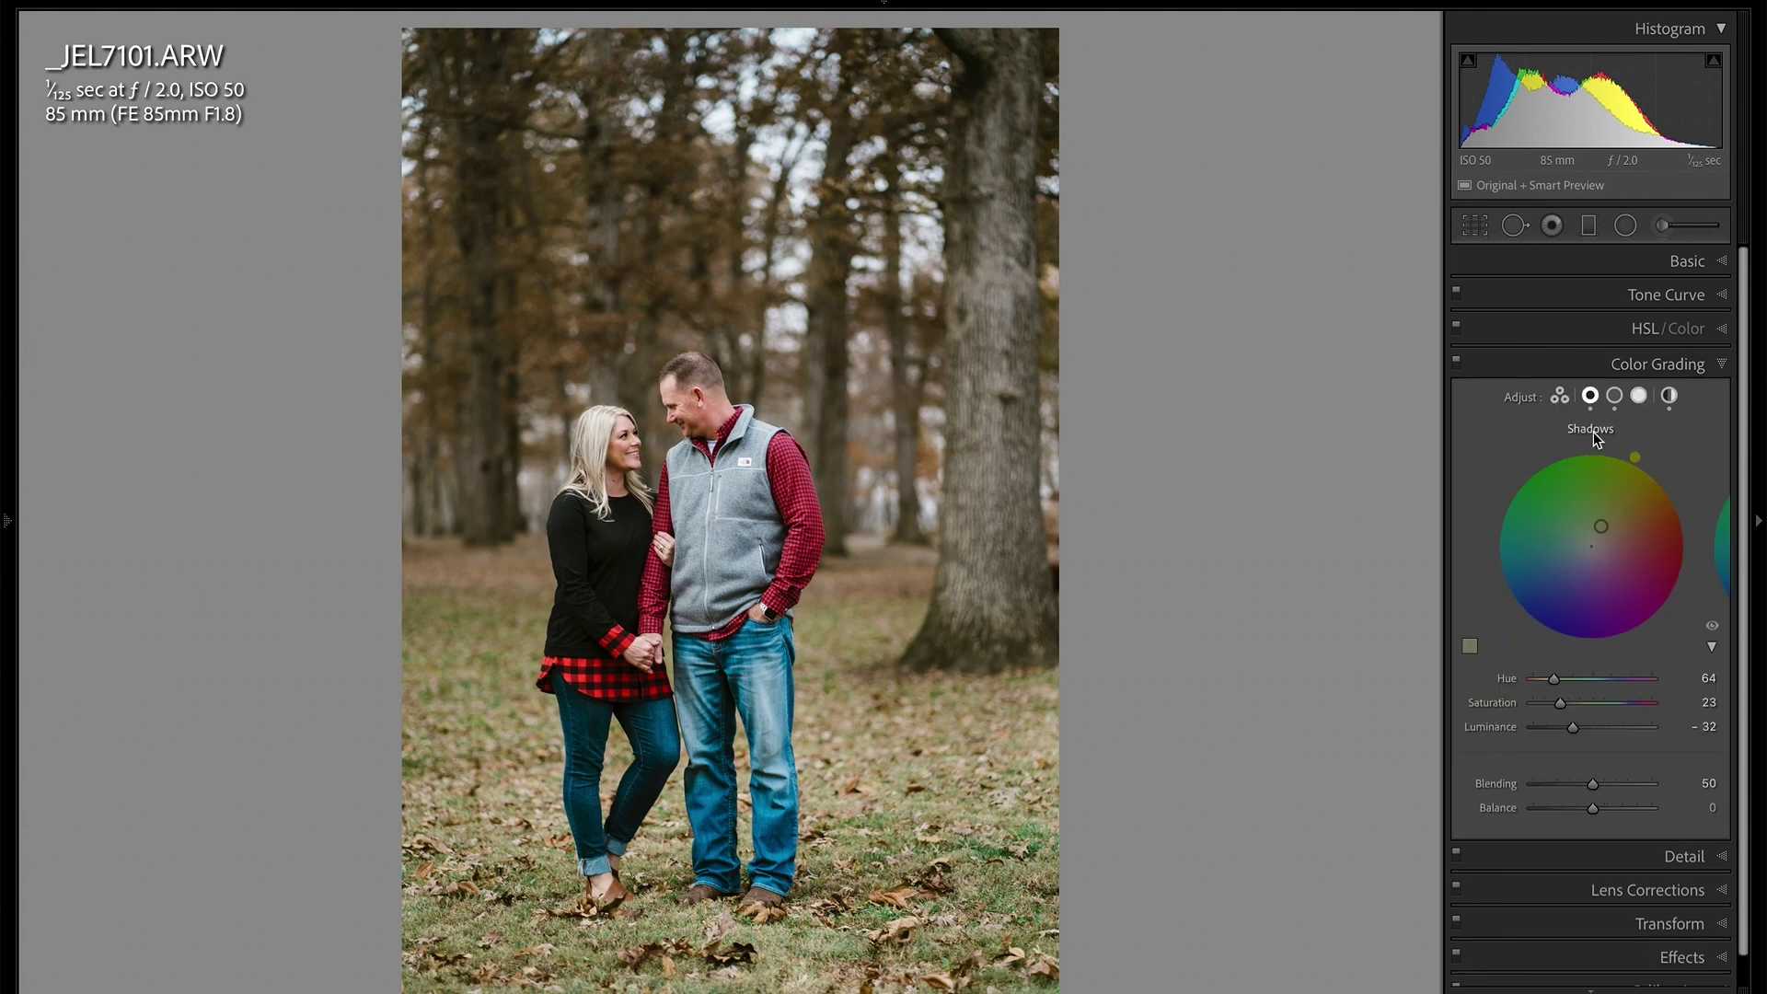
pyautogui.doubleClick(1491, 727)
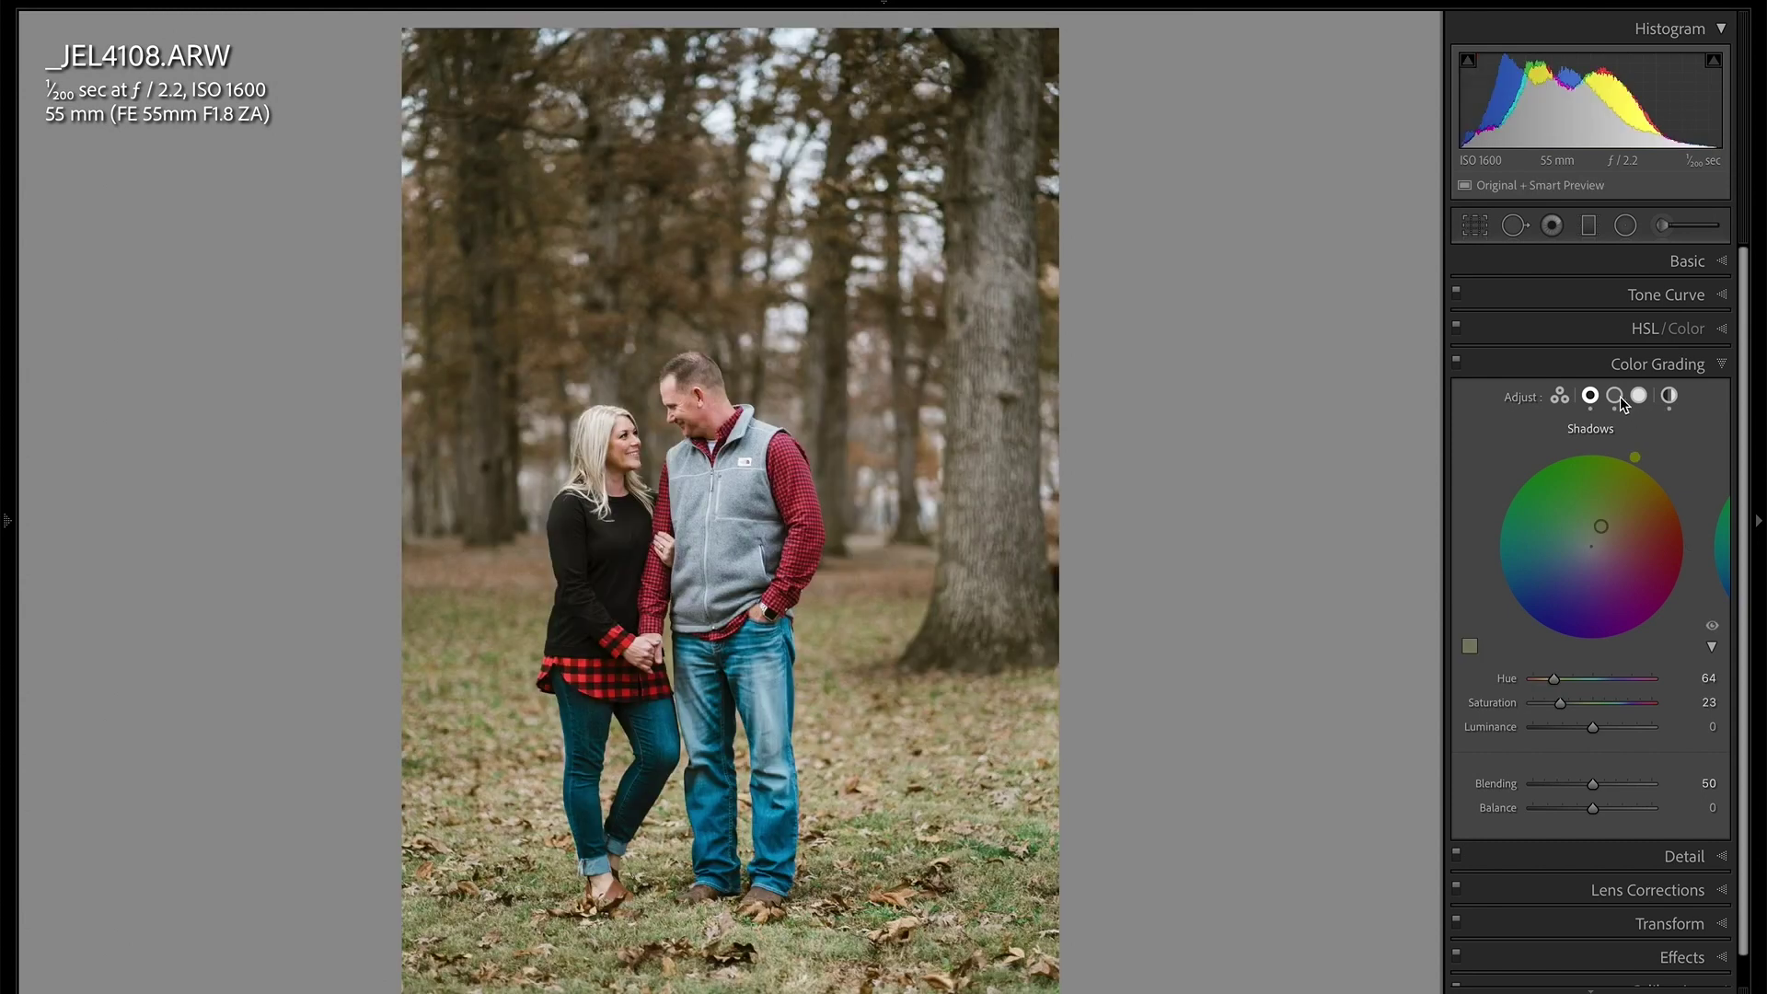
pyautogui.click(1614, 395)
pyautogui.doubleClick(1500, 728)
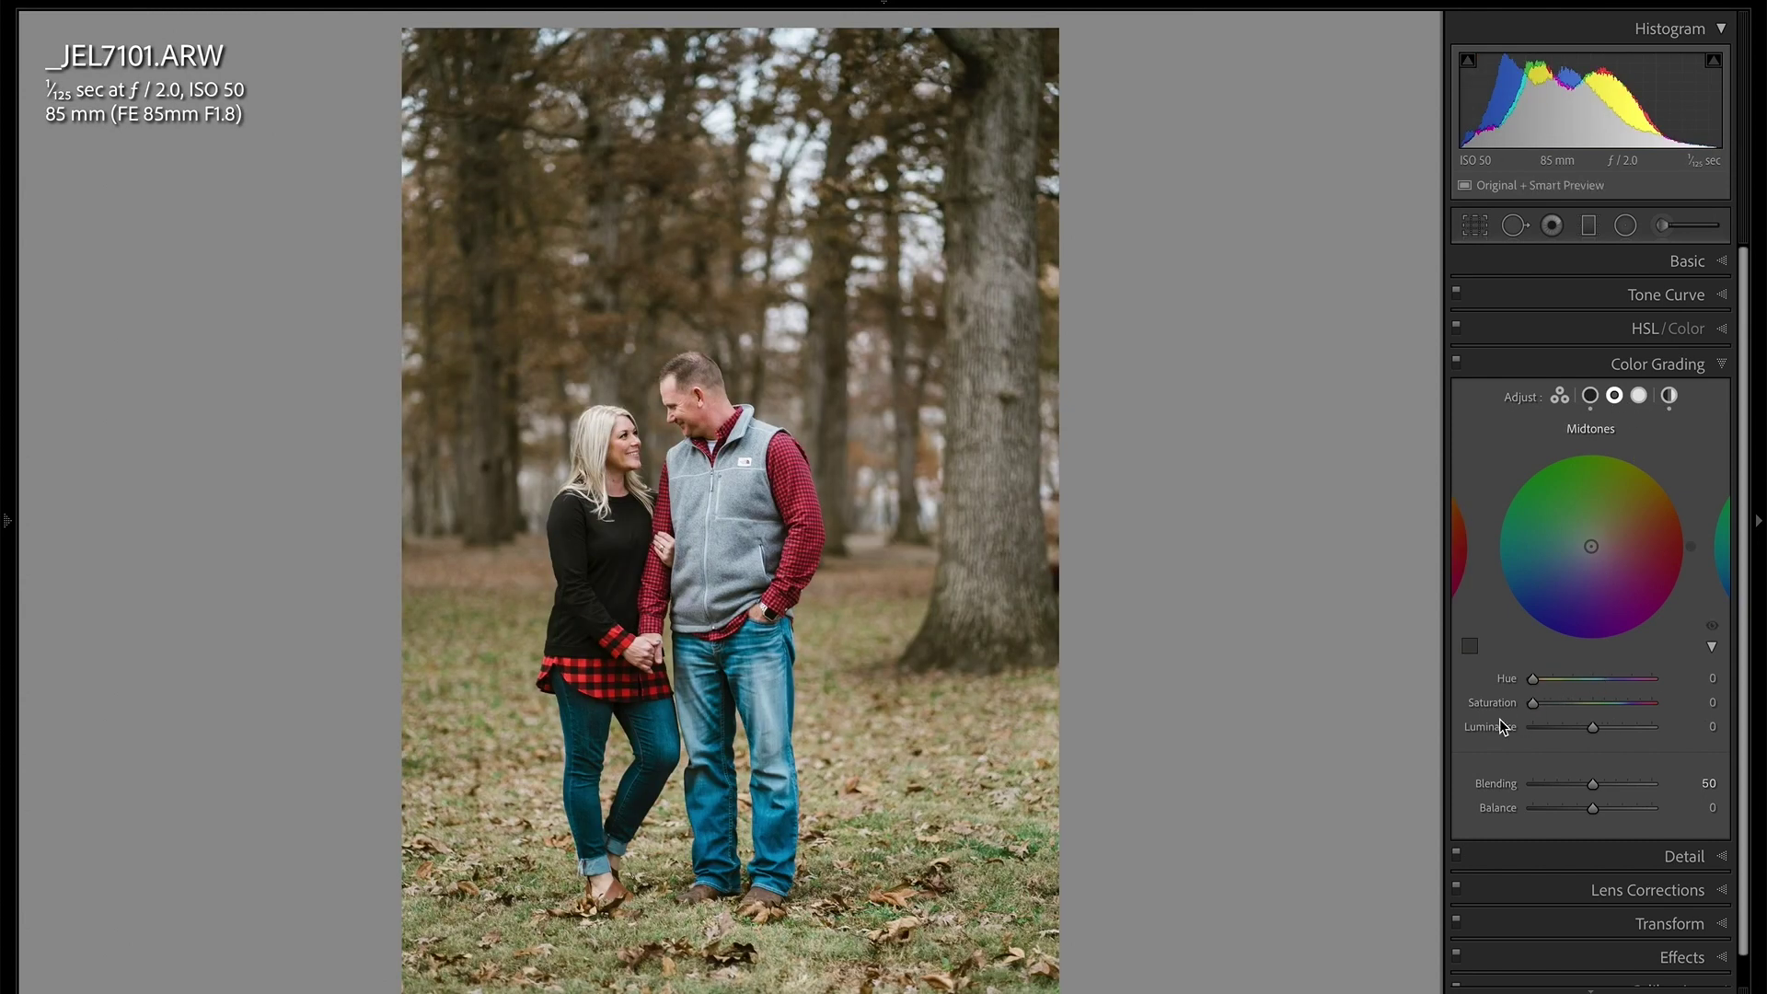
# Set the Global luminance to -12.
pyautogui.click(1640, 396)
pyautogui.click(1668, 395)
pyautogui.moveTo(1592, 728); pyautogui.dragTo(1584, 732)
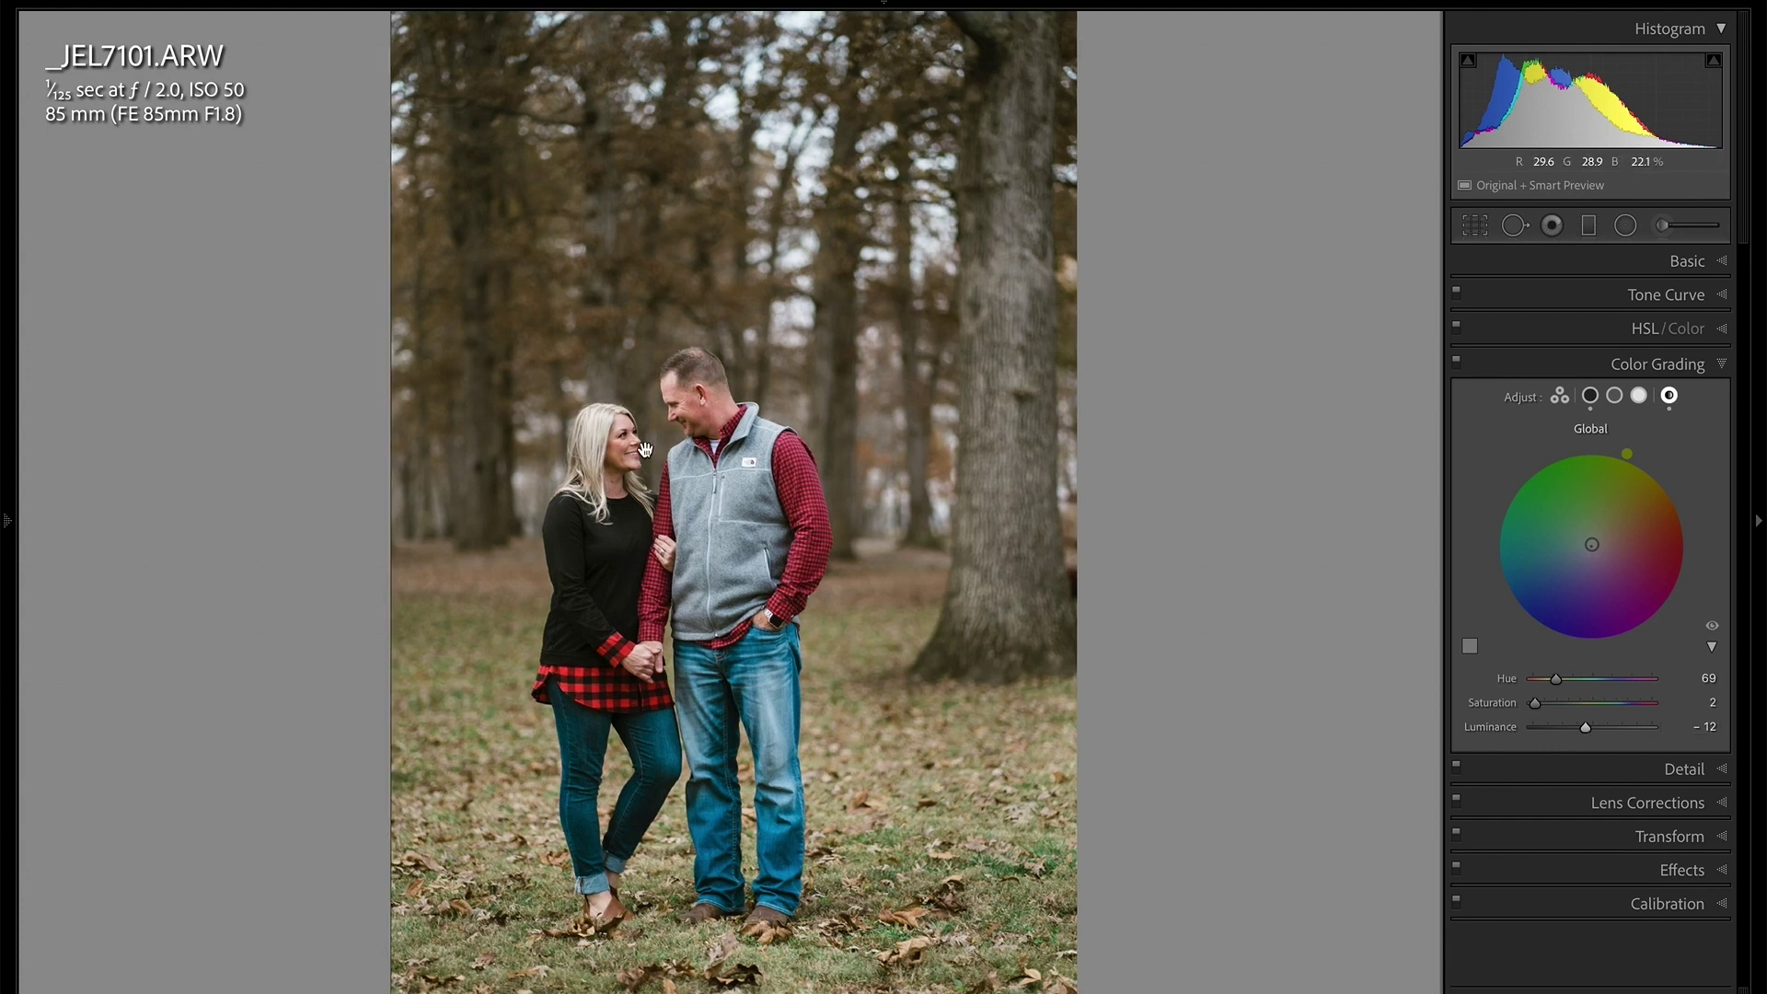
# Inspect the couple's faces up close, toggle the colour grade to compare, then show the 3-way wheels.
pyautogui.click(647, 451)
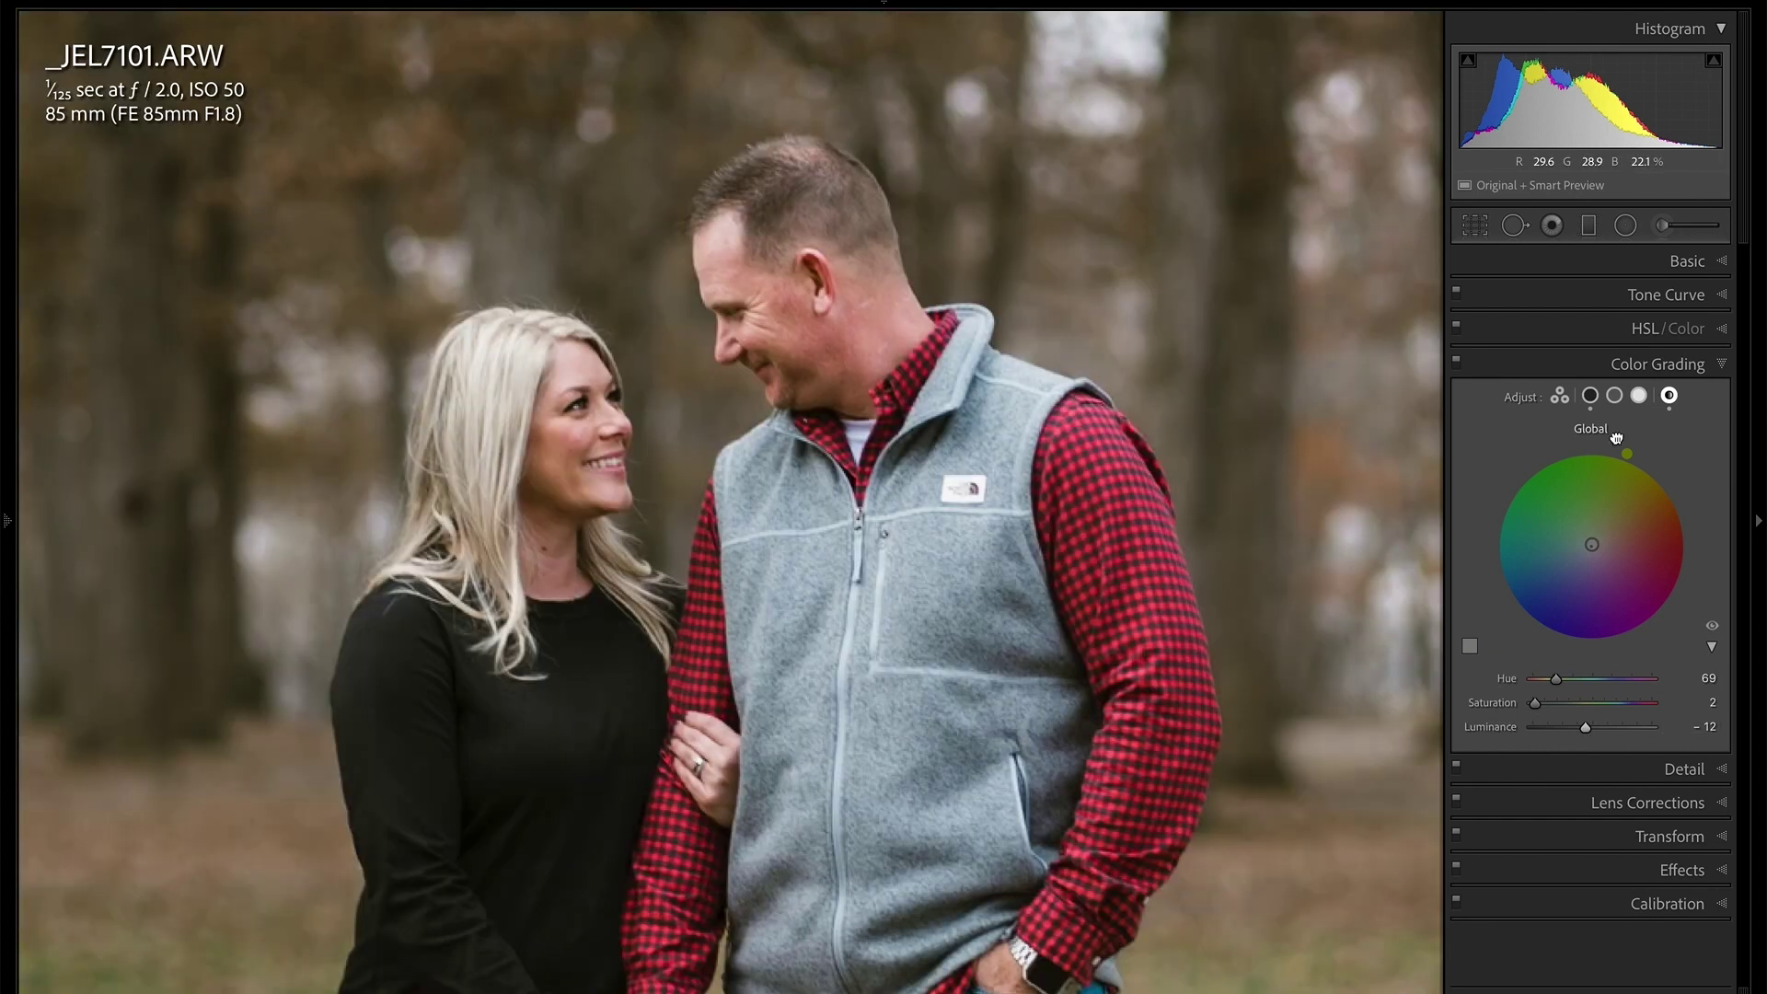
pyautogui.press('z')
pyautogui.click(1457, 366)
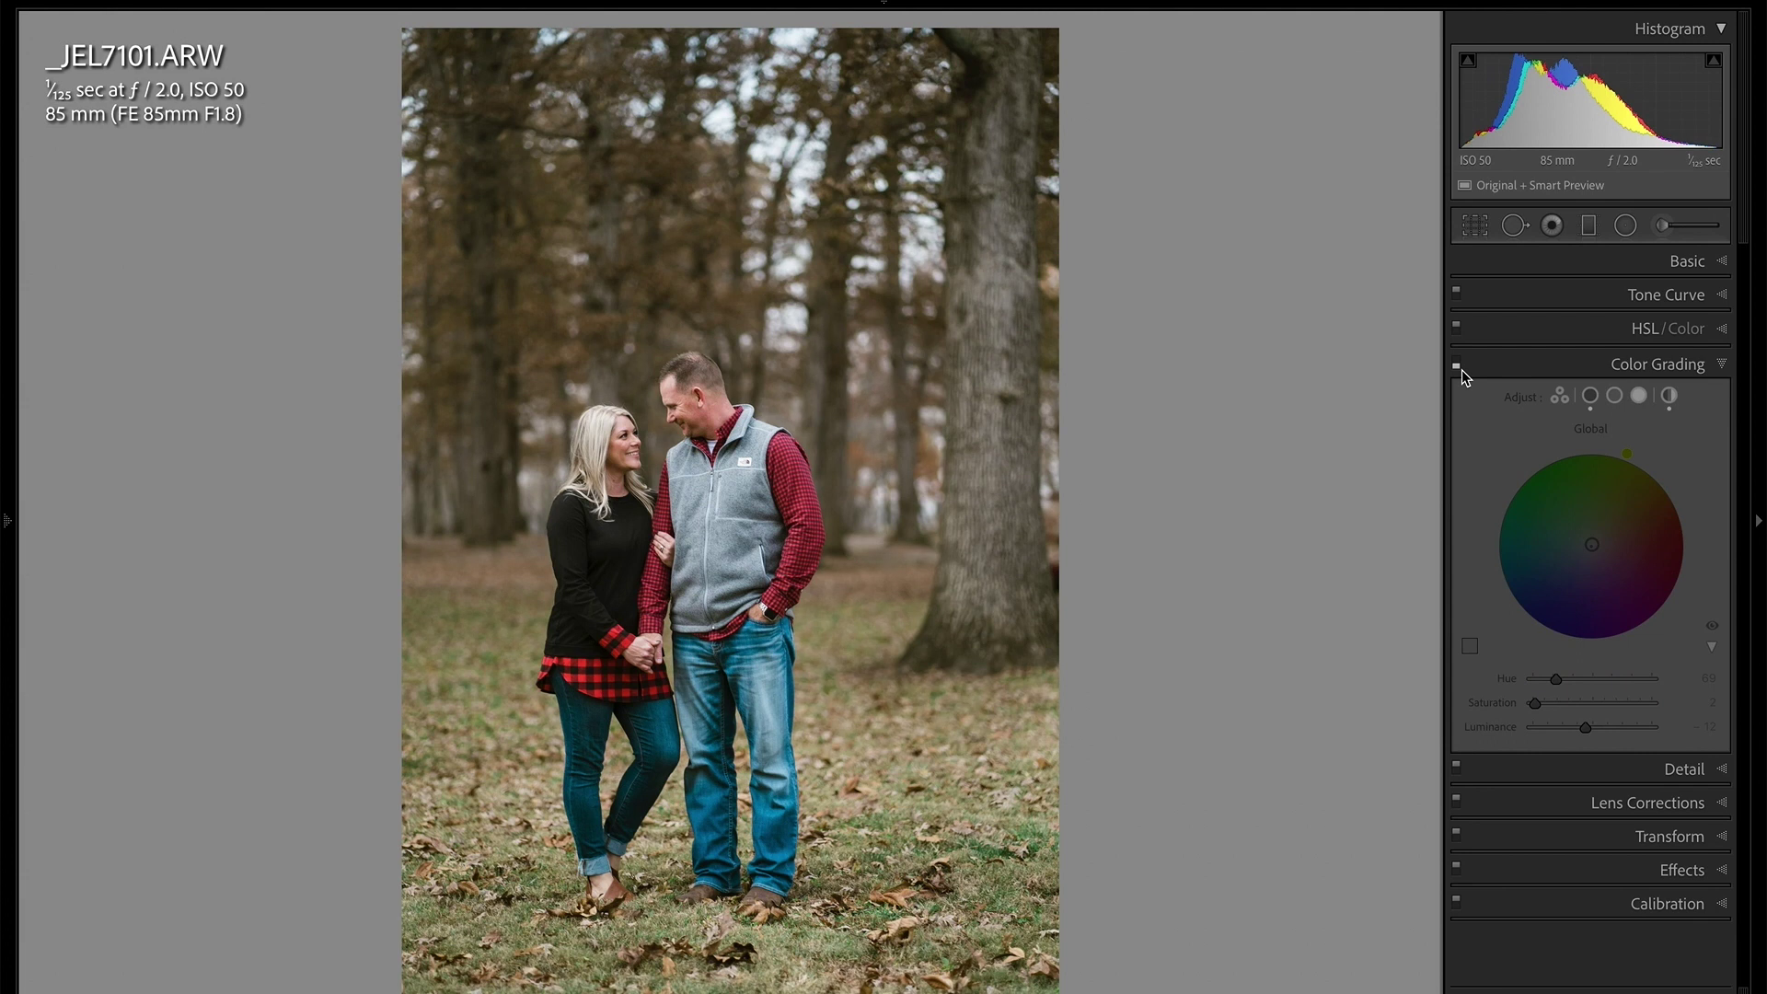
pyautogui.click(1461, 368)
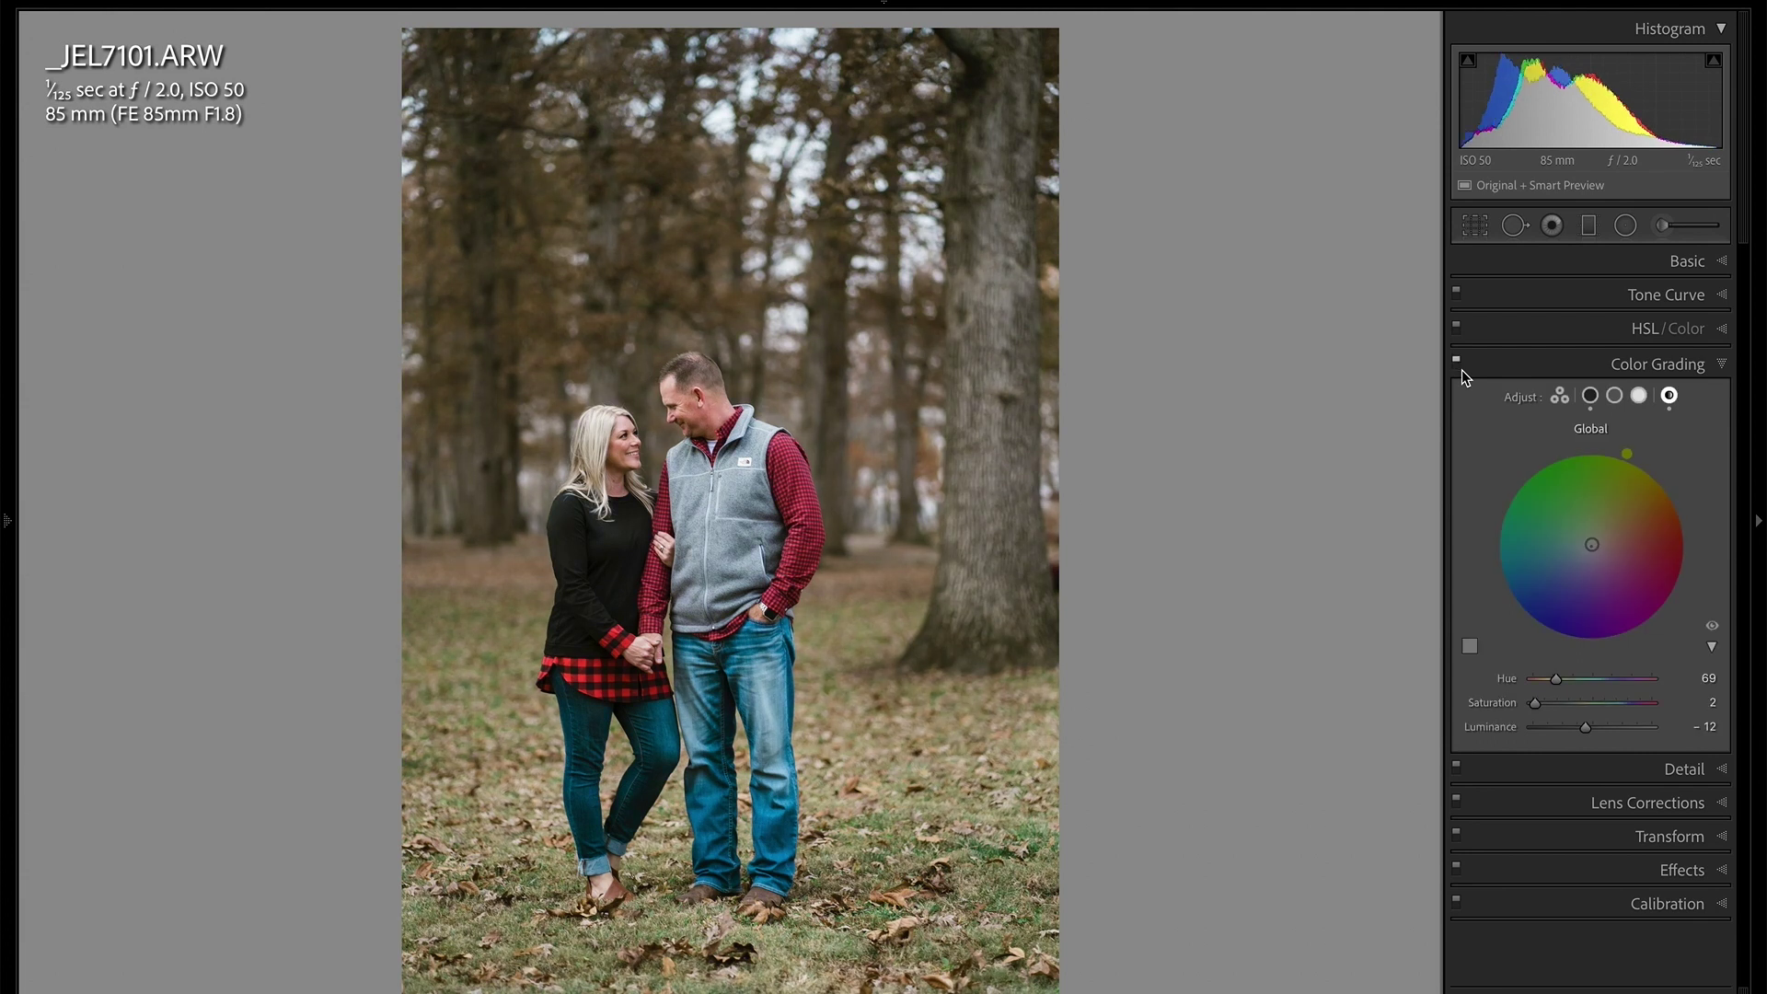
pyautogui.click(1457, 364)
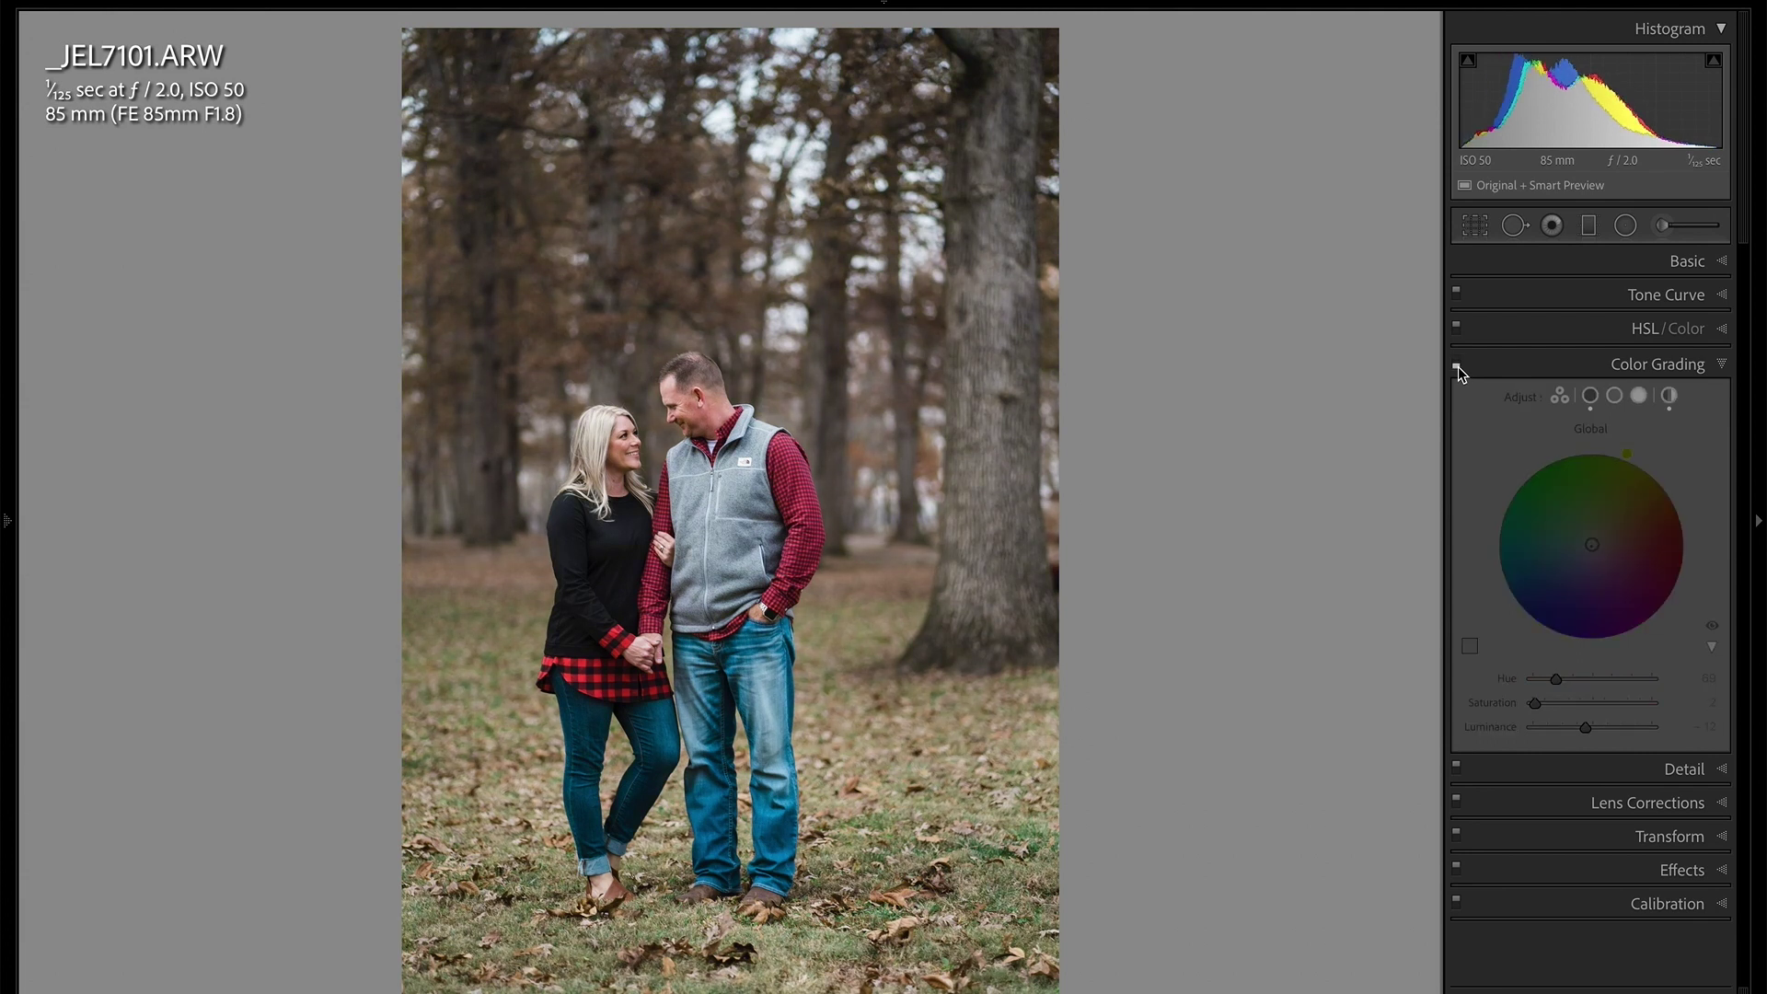
pyautogui.click(1456, 365)
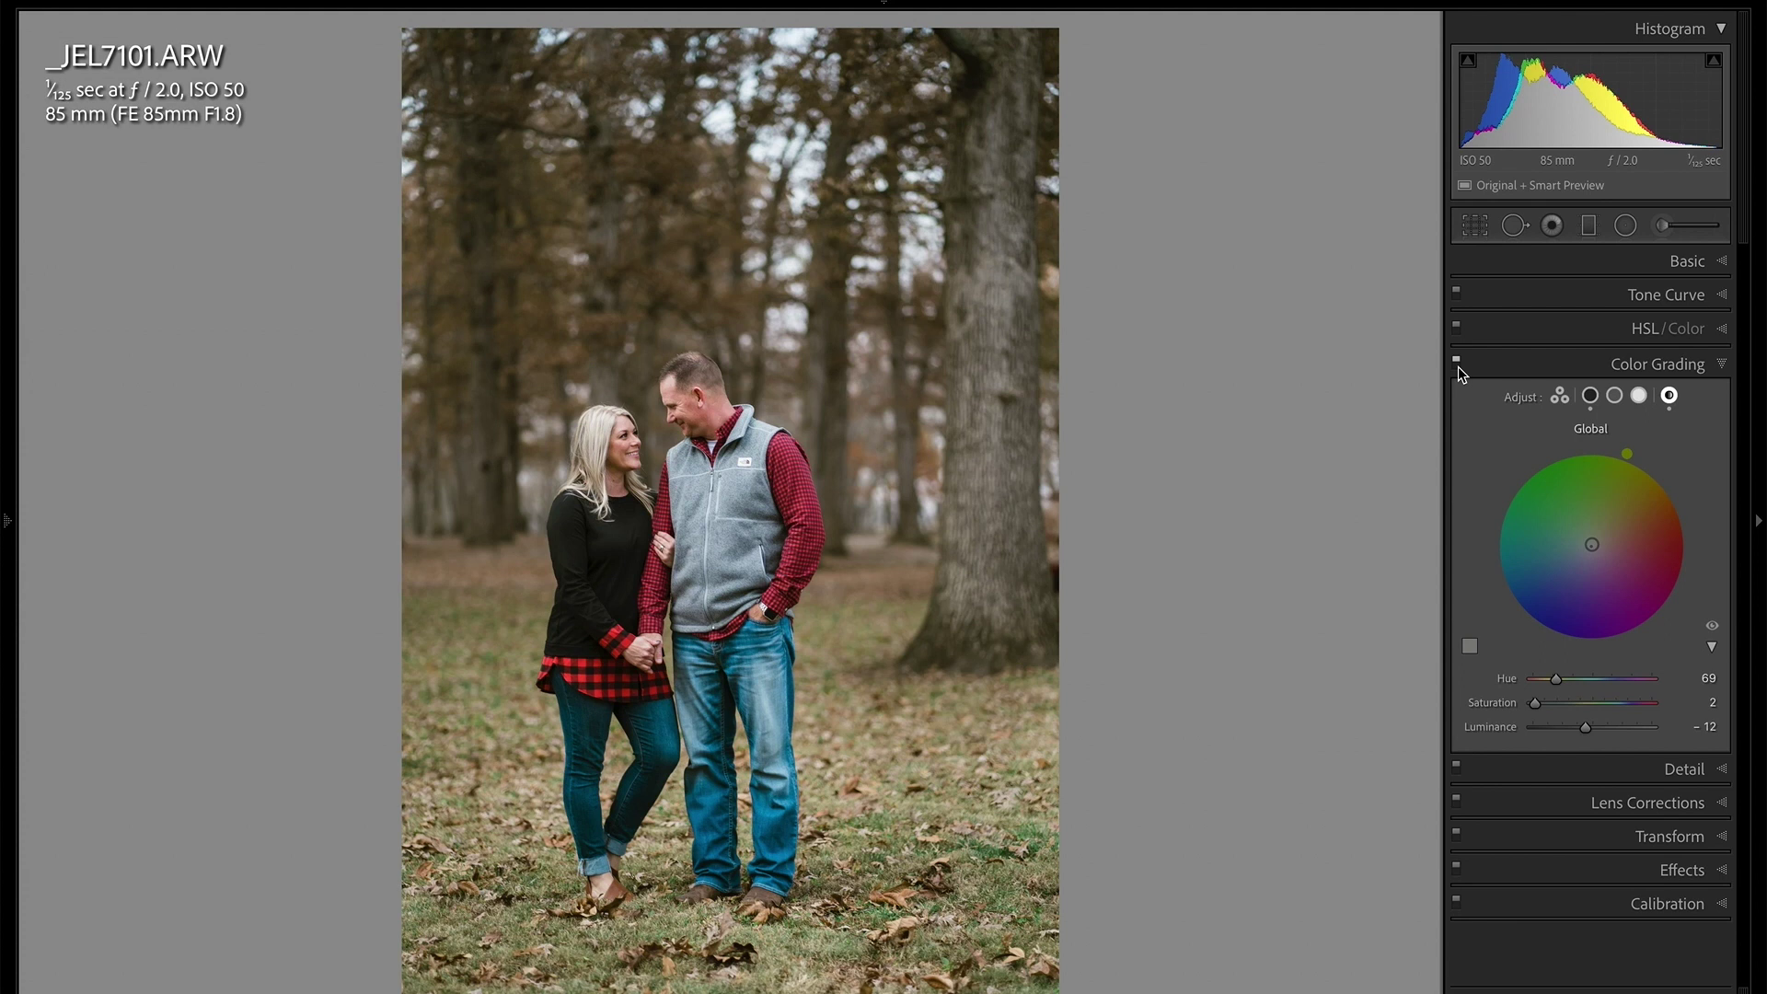
pyautogui.click(1556, 402)
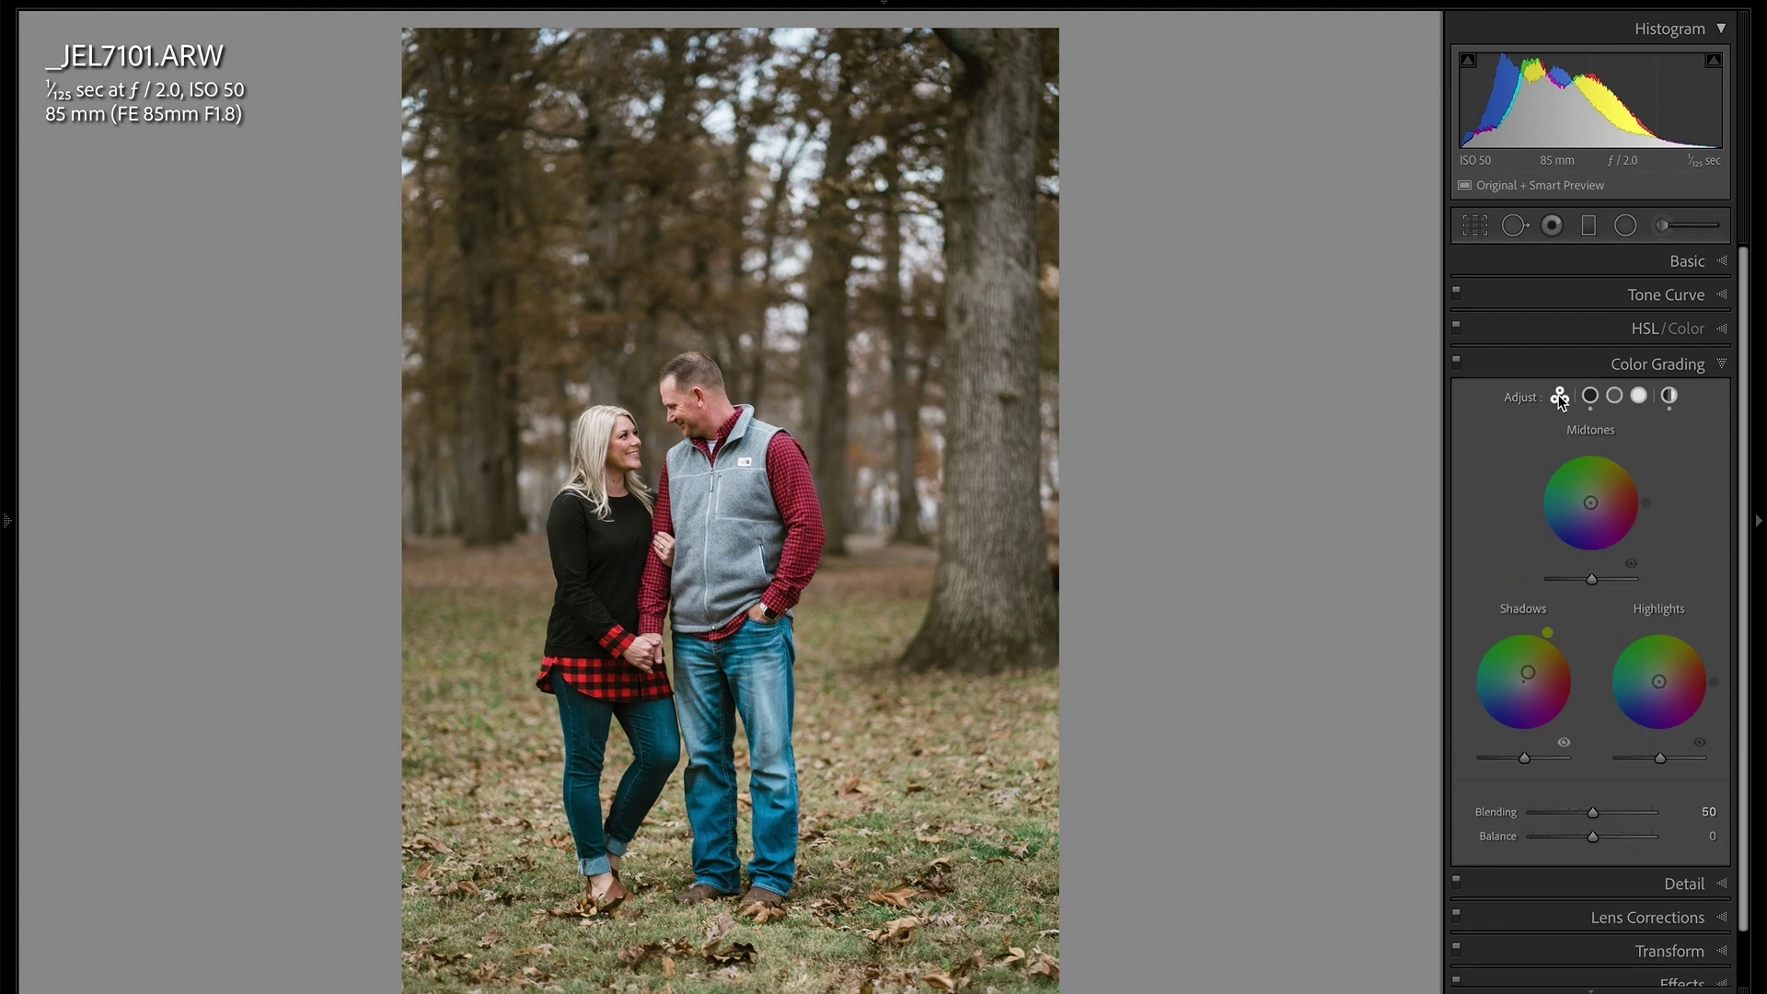
pyautogui.click(1589, 396)
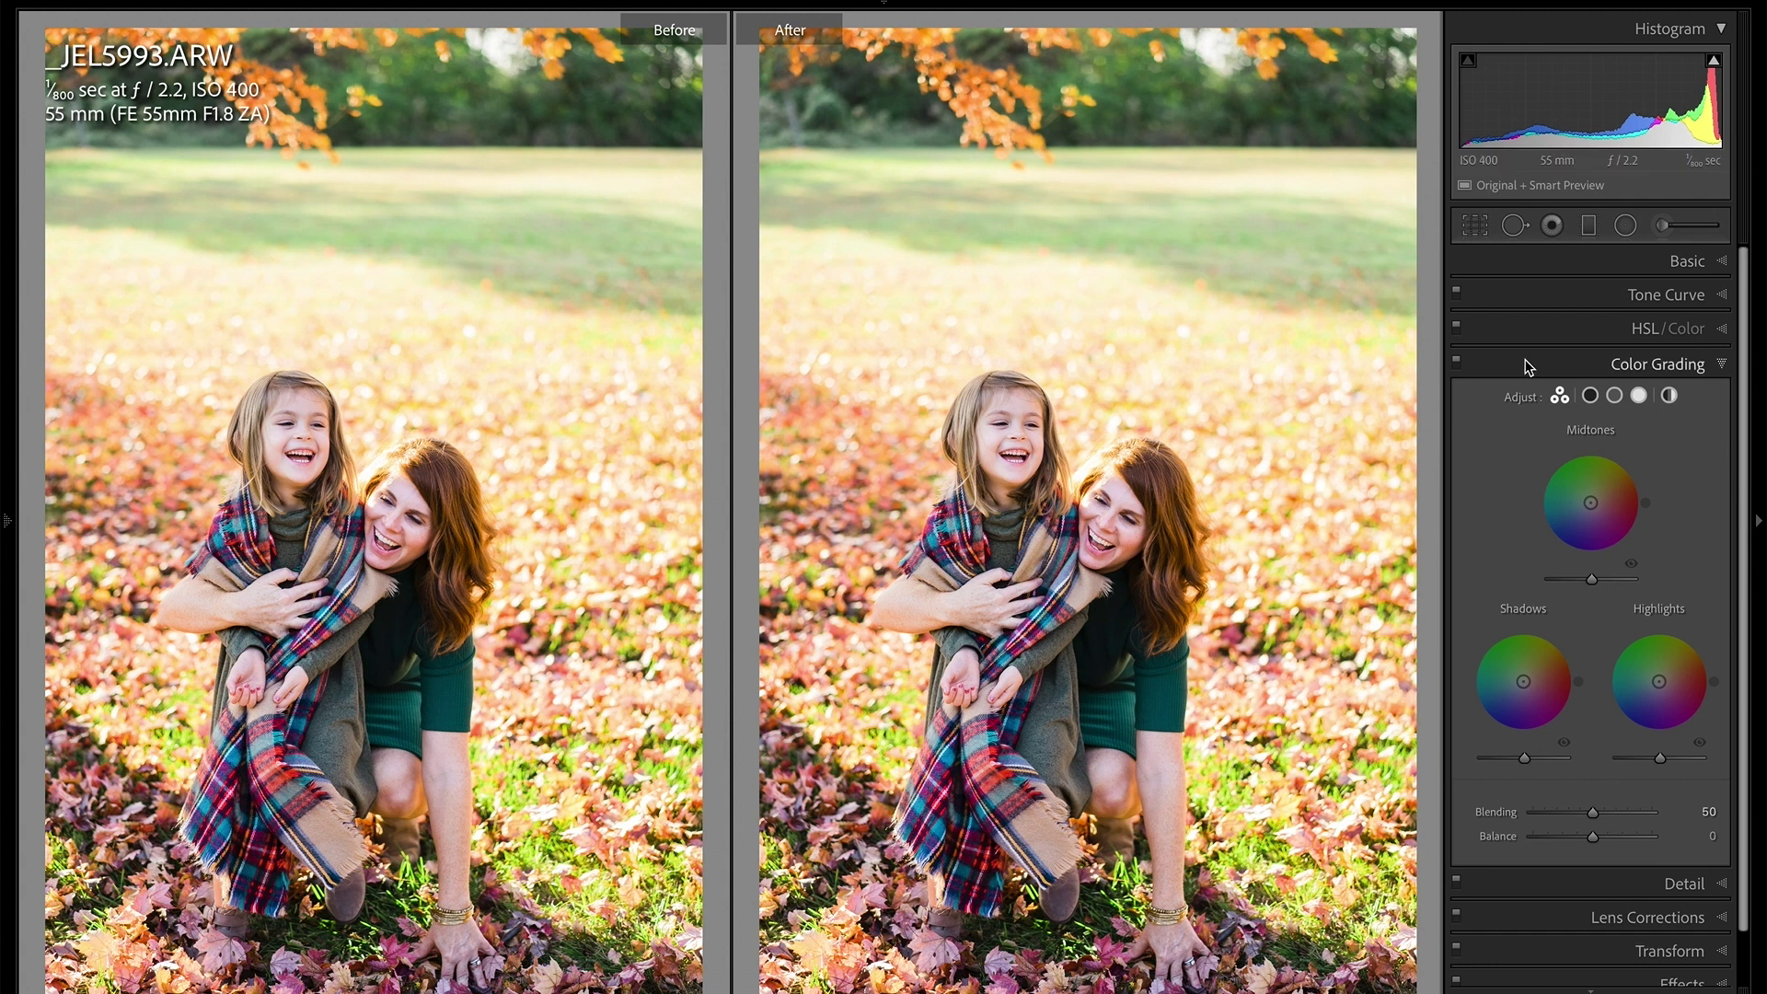
# Show the Shadows wheel alone, then the single Midtones wheel for _JEL5993.ARW.
pyautogui.click(1589, 395)
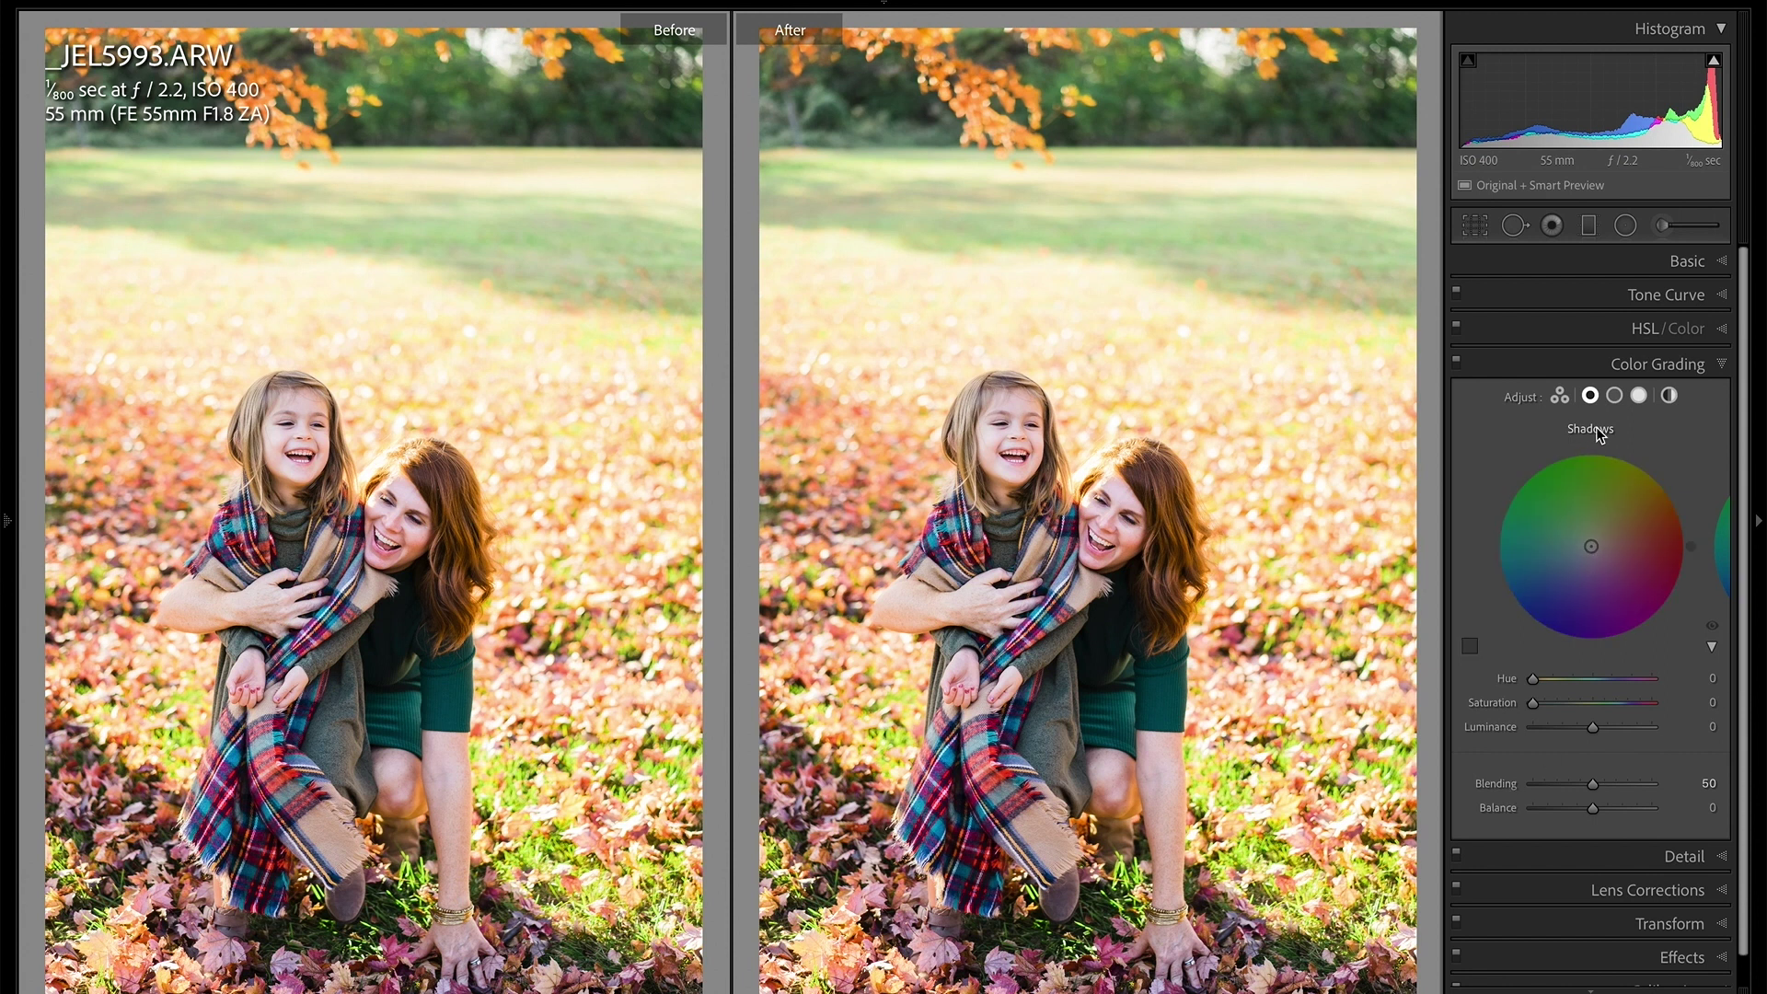
pyautogui.click(1614, 396)
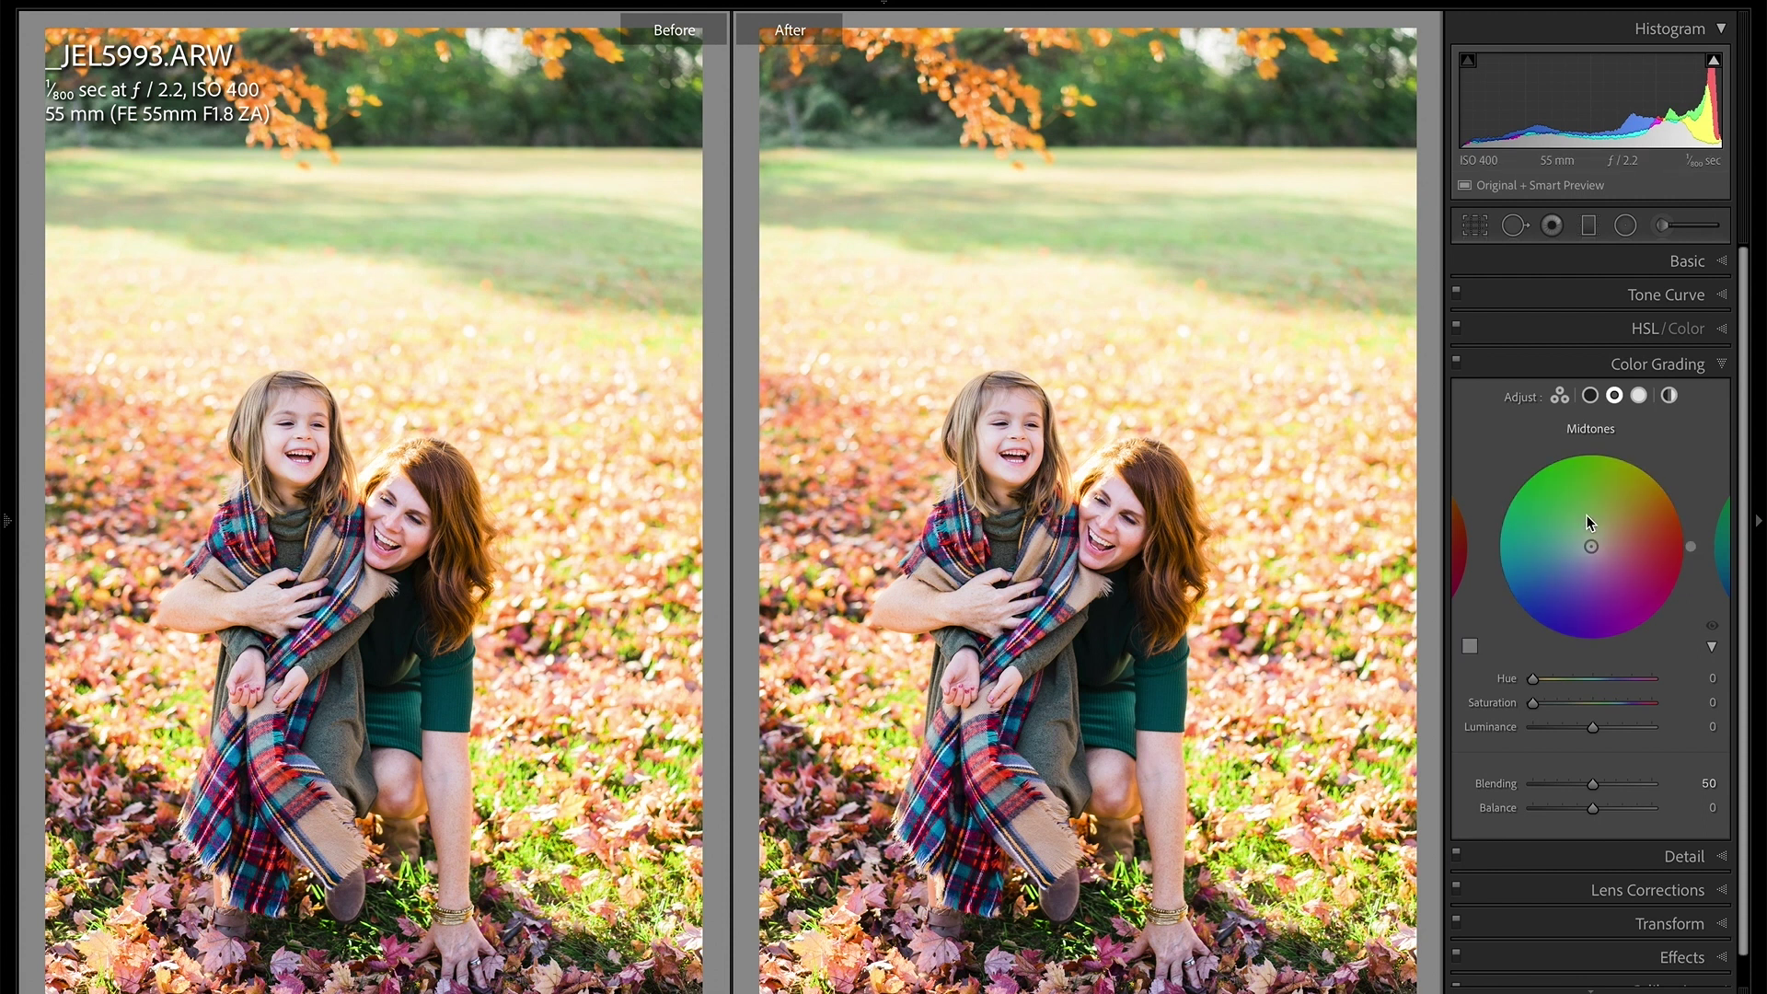
# Warm the Midtones to Hue 39, Saturation 41, then toggle Before/After and the before preview.
pyautogui.click(1592, 538)
pyautogui.moveTo(1592, 538); pyautogui.dragTo(1621, 522)
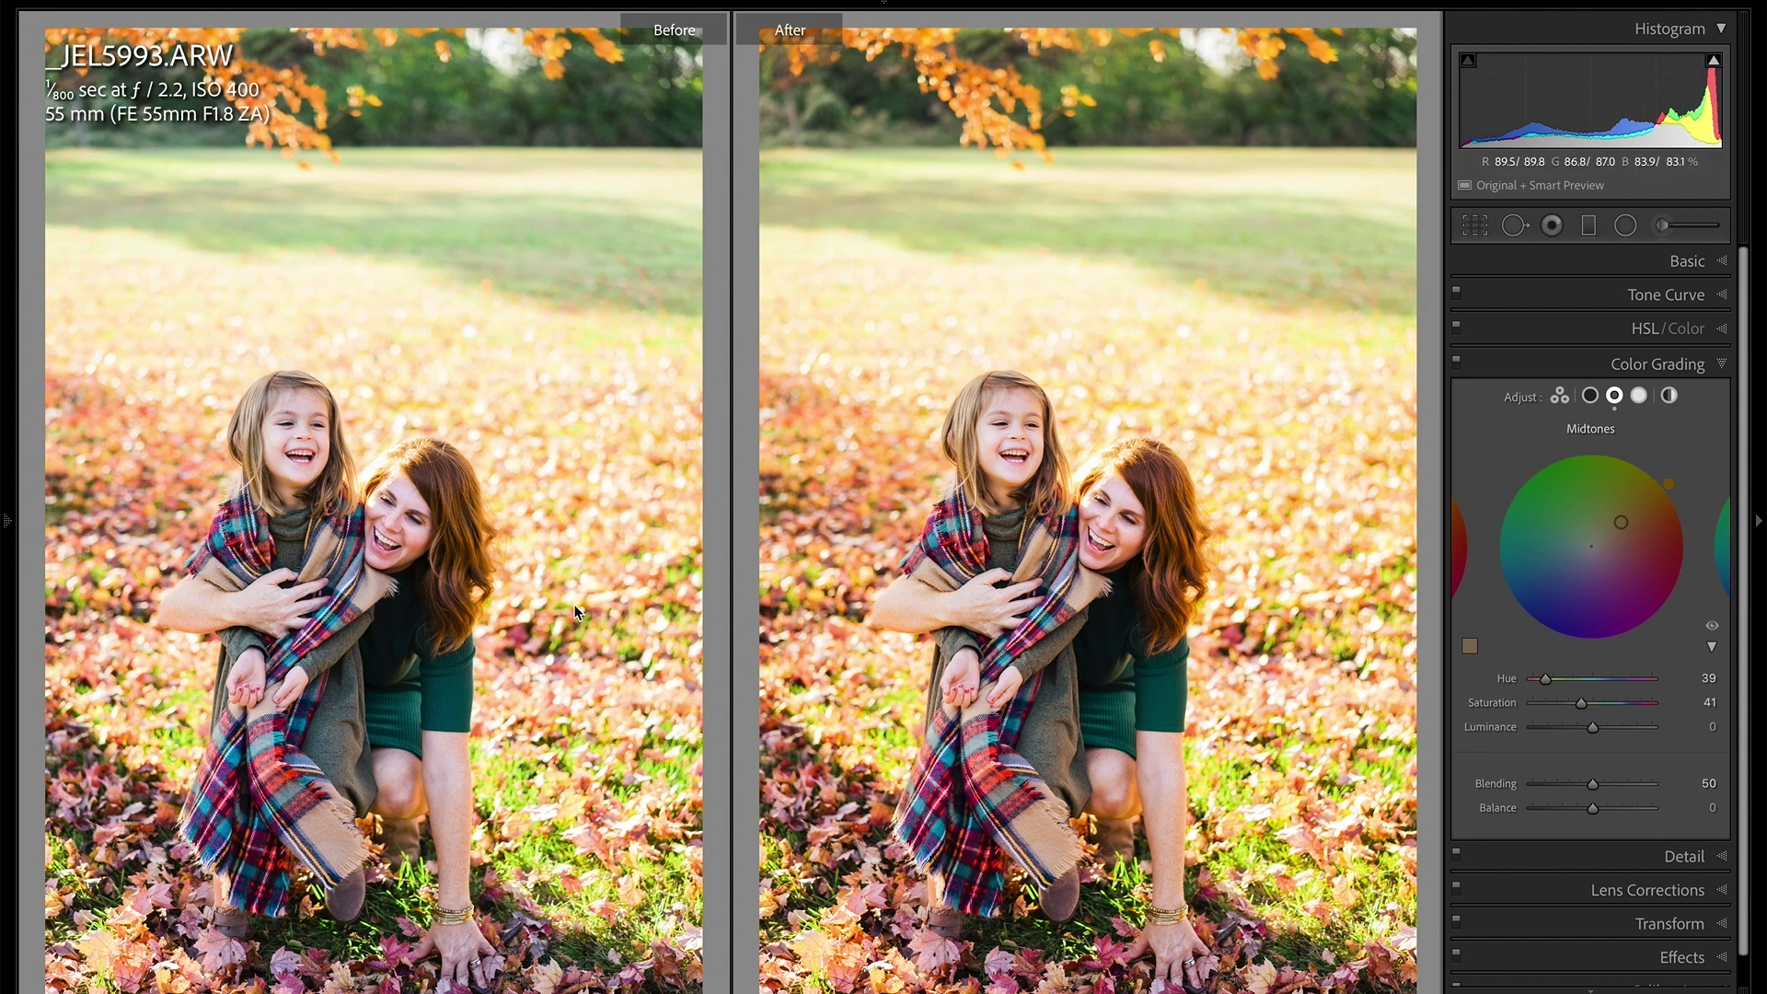
pyautogui.press('y')
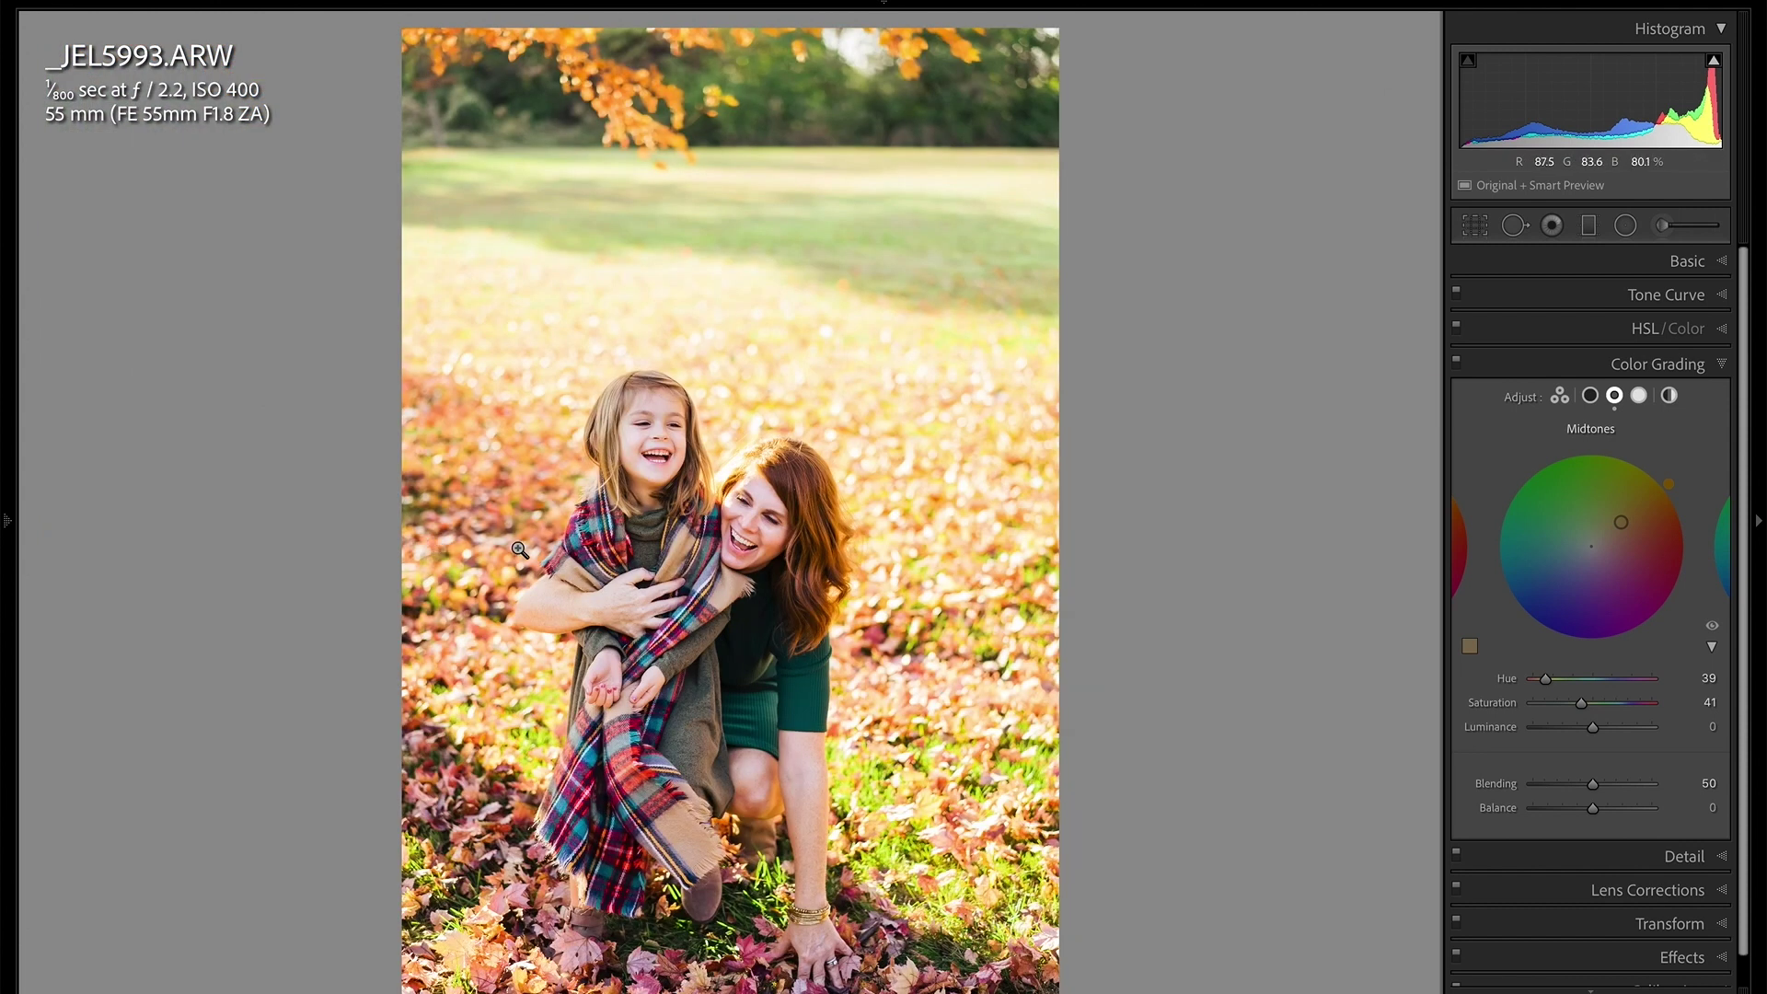
pyautogui.press('y')
pyautogui.press('y')
pyautogui.press('y')
pyautogui.press('y')
pyautogui.press('\\')
pyautogui.press('\\')
pyautogui.press('\\')
pyautogui.press('\\')
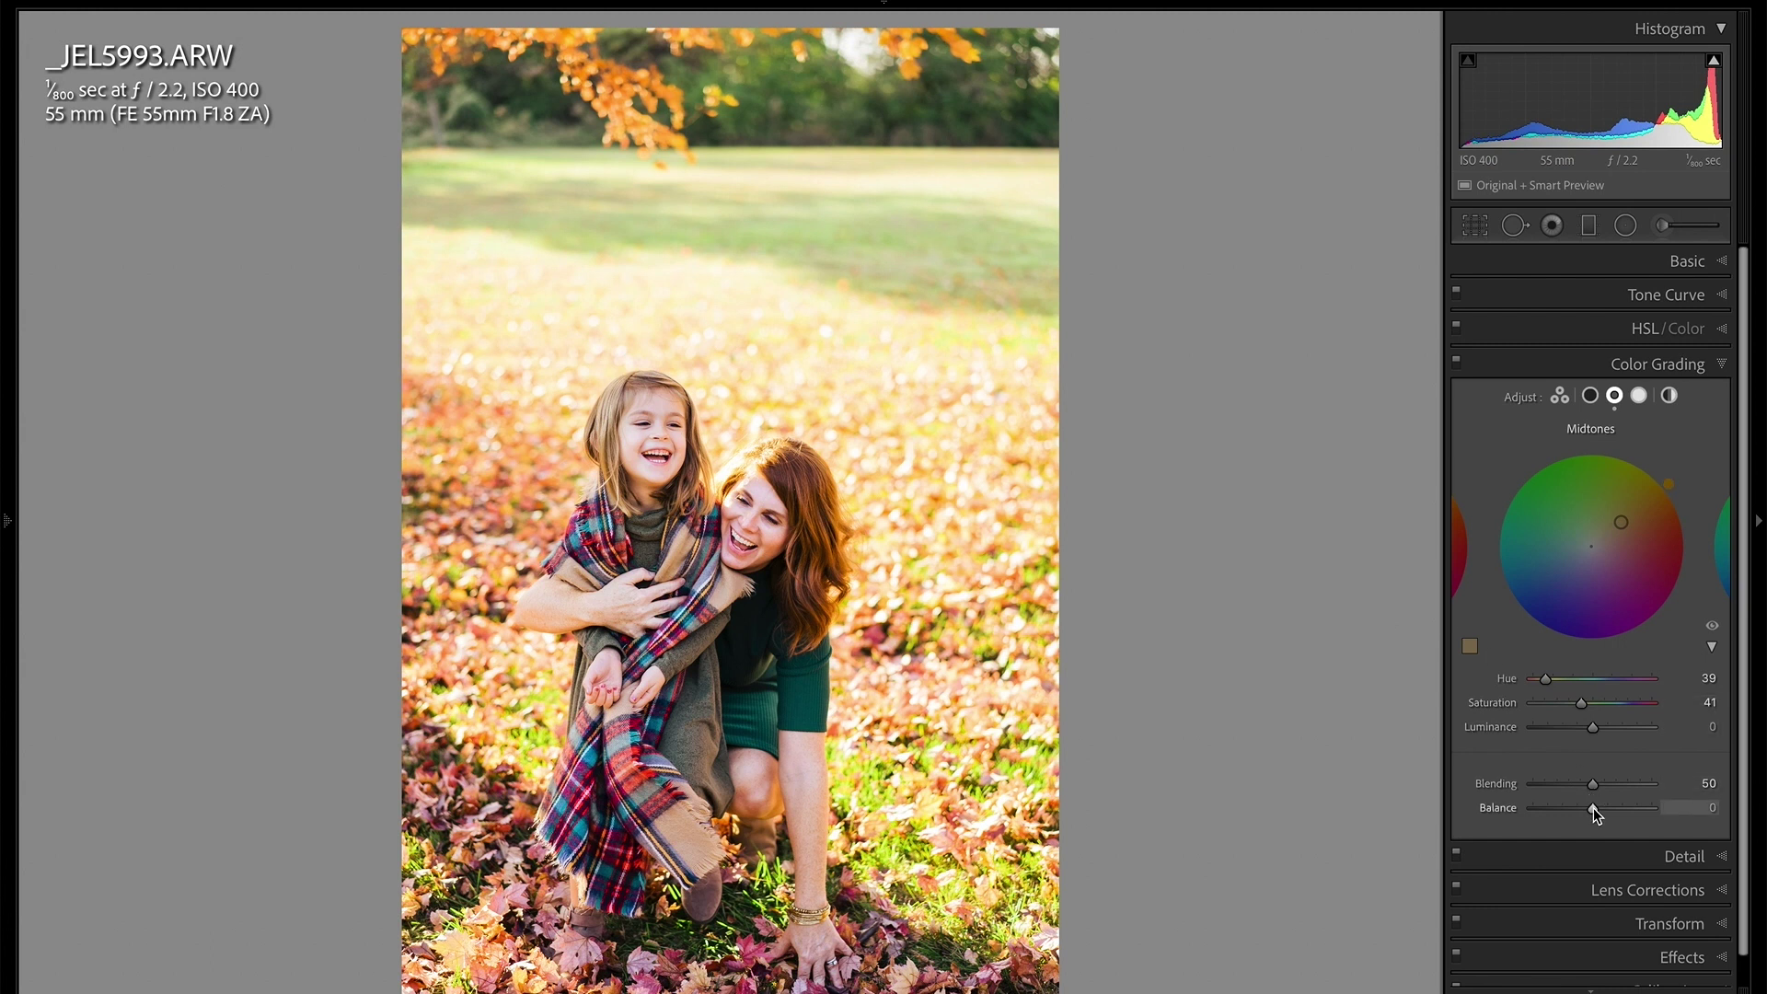
pyautogui.moveTo(1588, 809); pyautogui.dragTo(1453, 845)
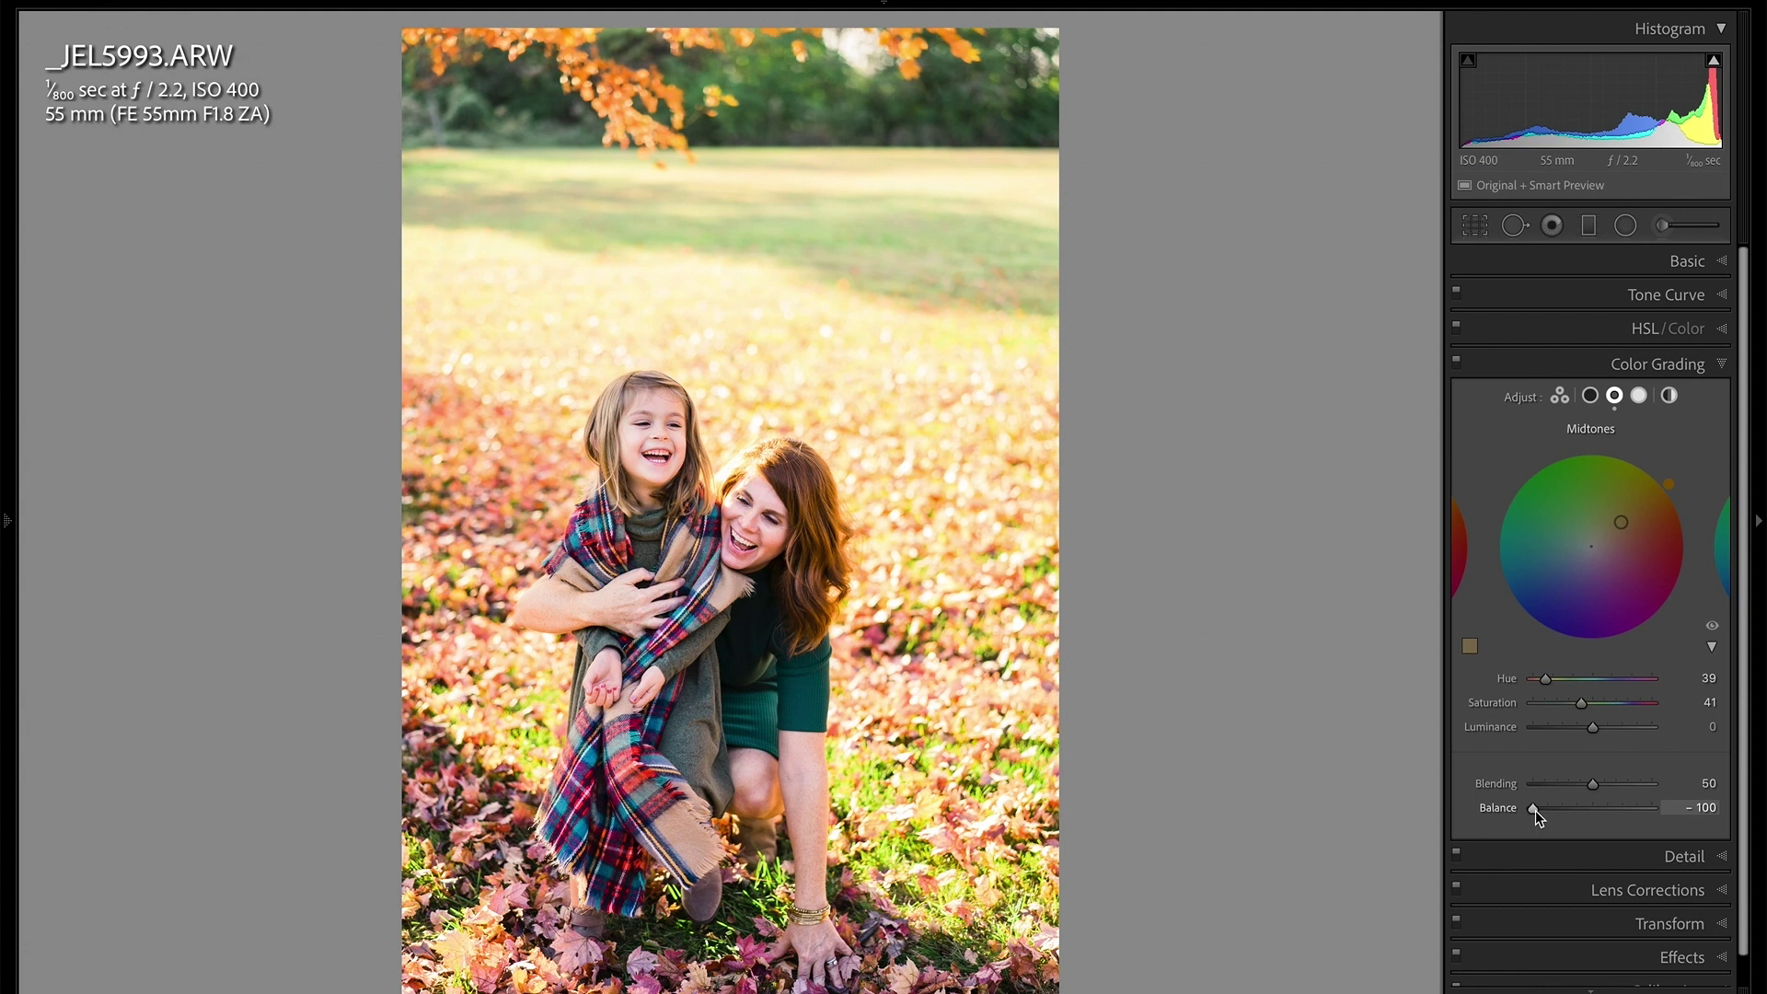
pyautogui.moveTo(1535, 809)
pyautogui.mouseDown()
pyautogui.moveTo(1577, 814)
pyautogui.moveTo(1490, 828)
pyautogui.moveTo(1599, 810)
pyautogui.moveTo(1526, 820)
pyautogui.mouseUp()
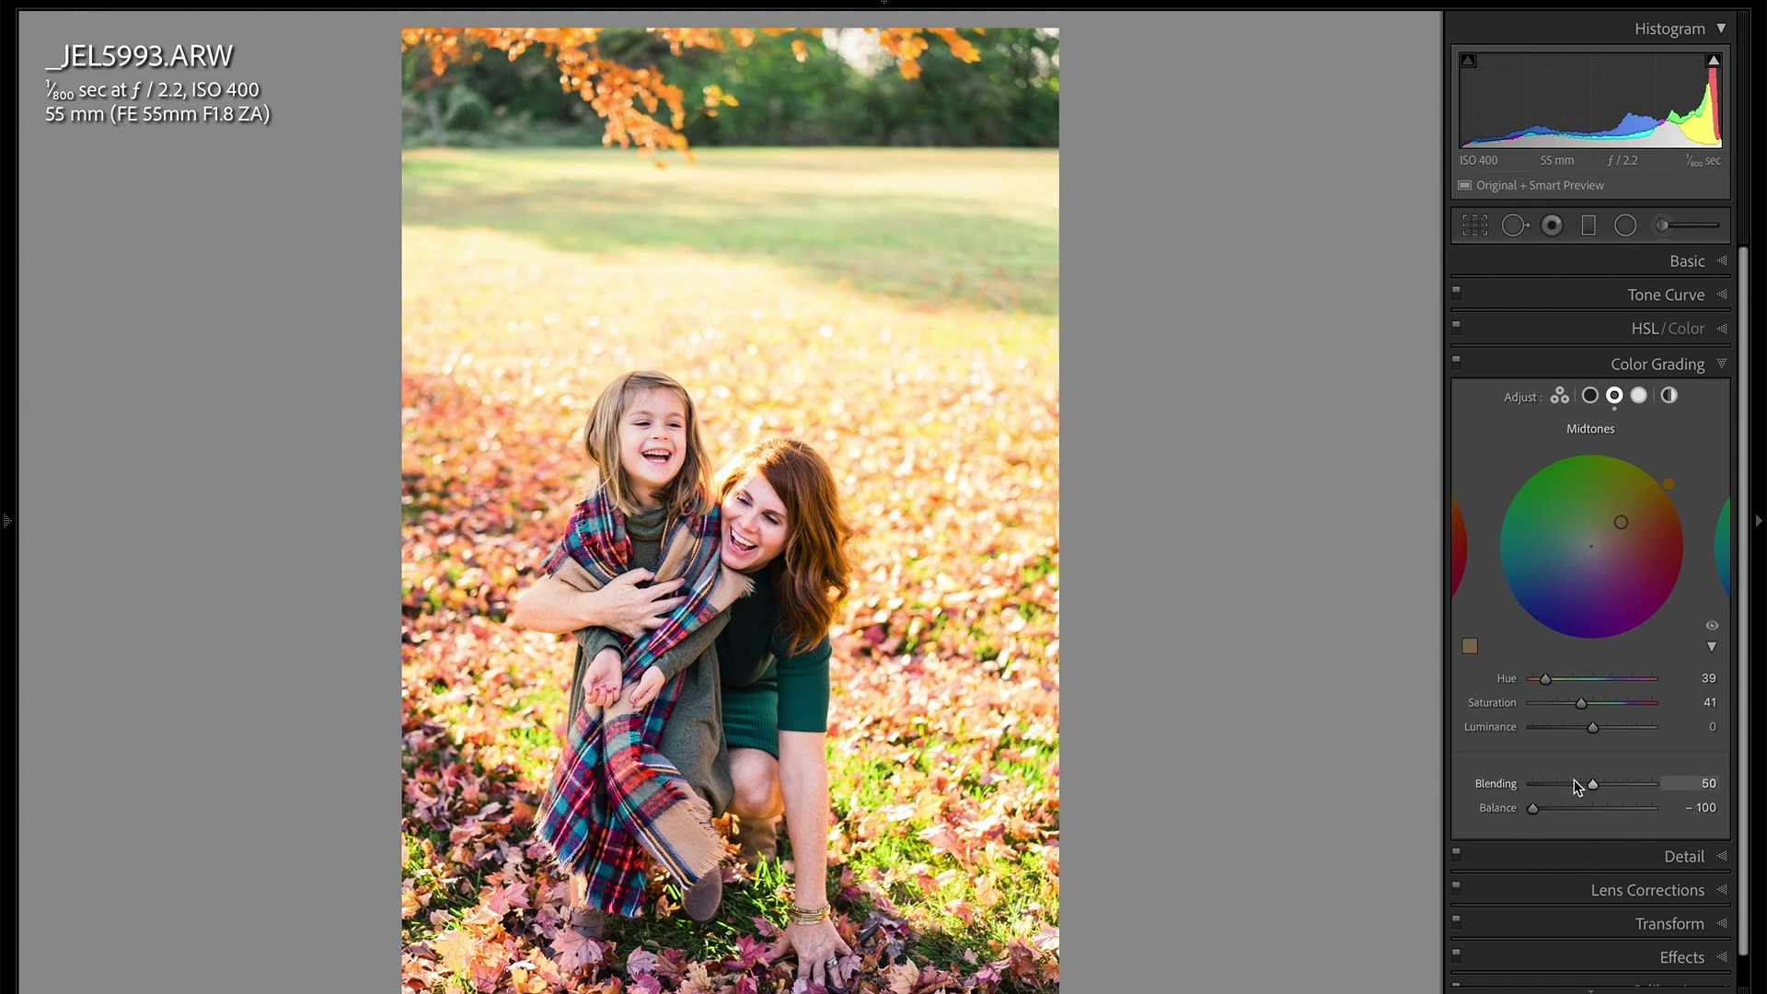
pyautogui.moveTo(1534, 809); pyautogui.dragTo(1596, 827)
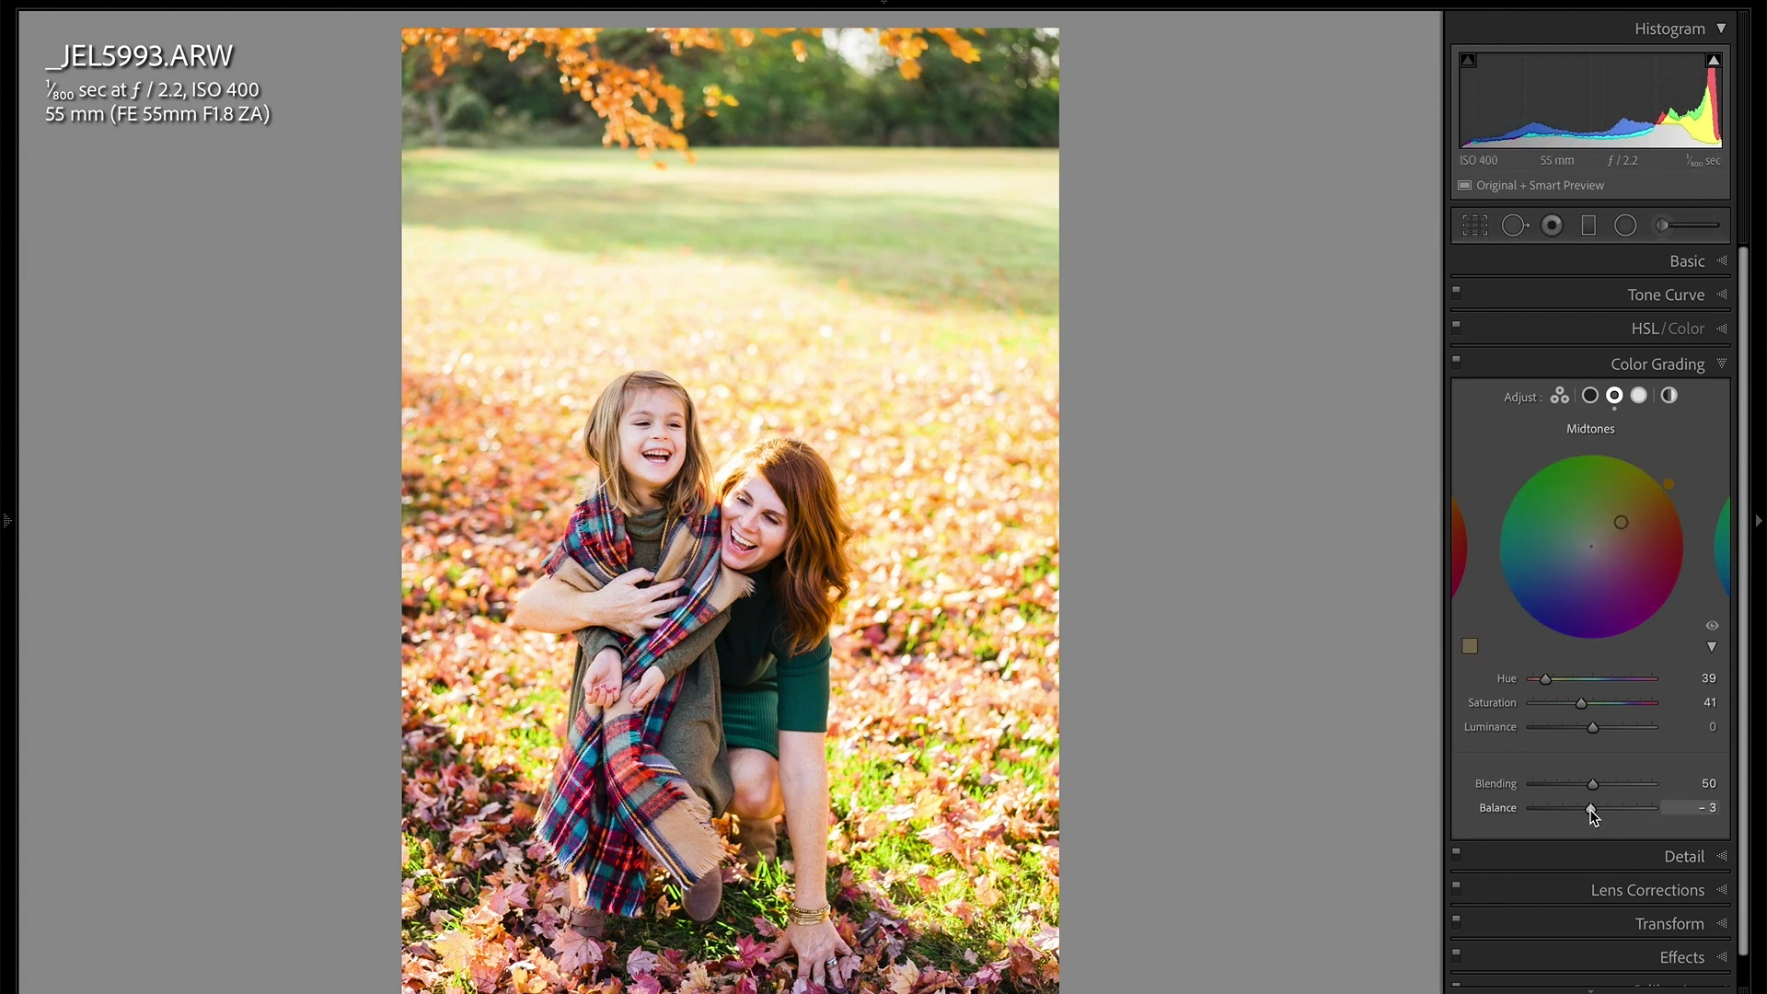
# Drag the Balance slider back and forth, ending at -100 toward the shadows.
pyautogui.moveTo(1615, 810); pyautogui.dragTo(1657, 815)
pyautogui.moveTo(1668, 810); pyautogui.dragTo(1595, 815)
pyautogui.moveTo(1593, 810); pyautogui.dragTo(1531, 819)
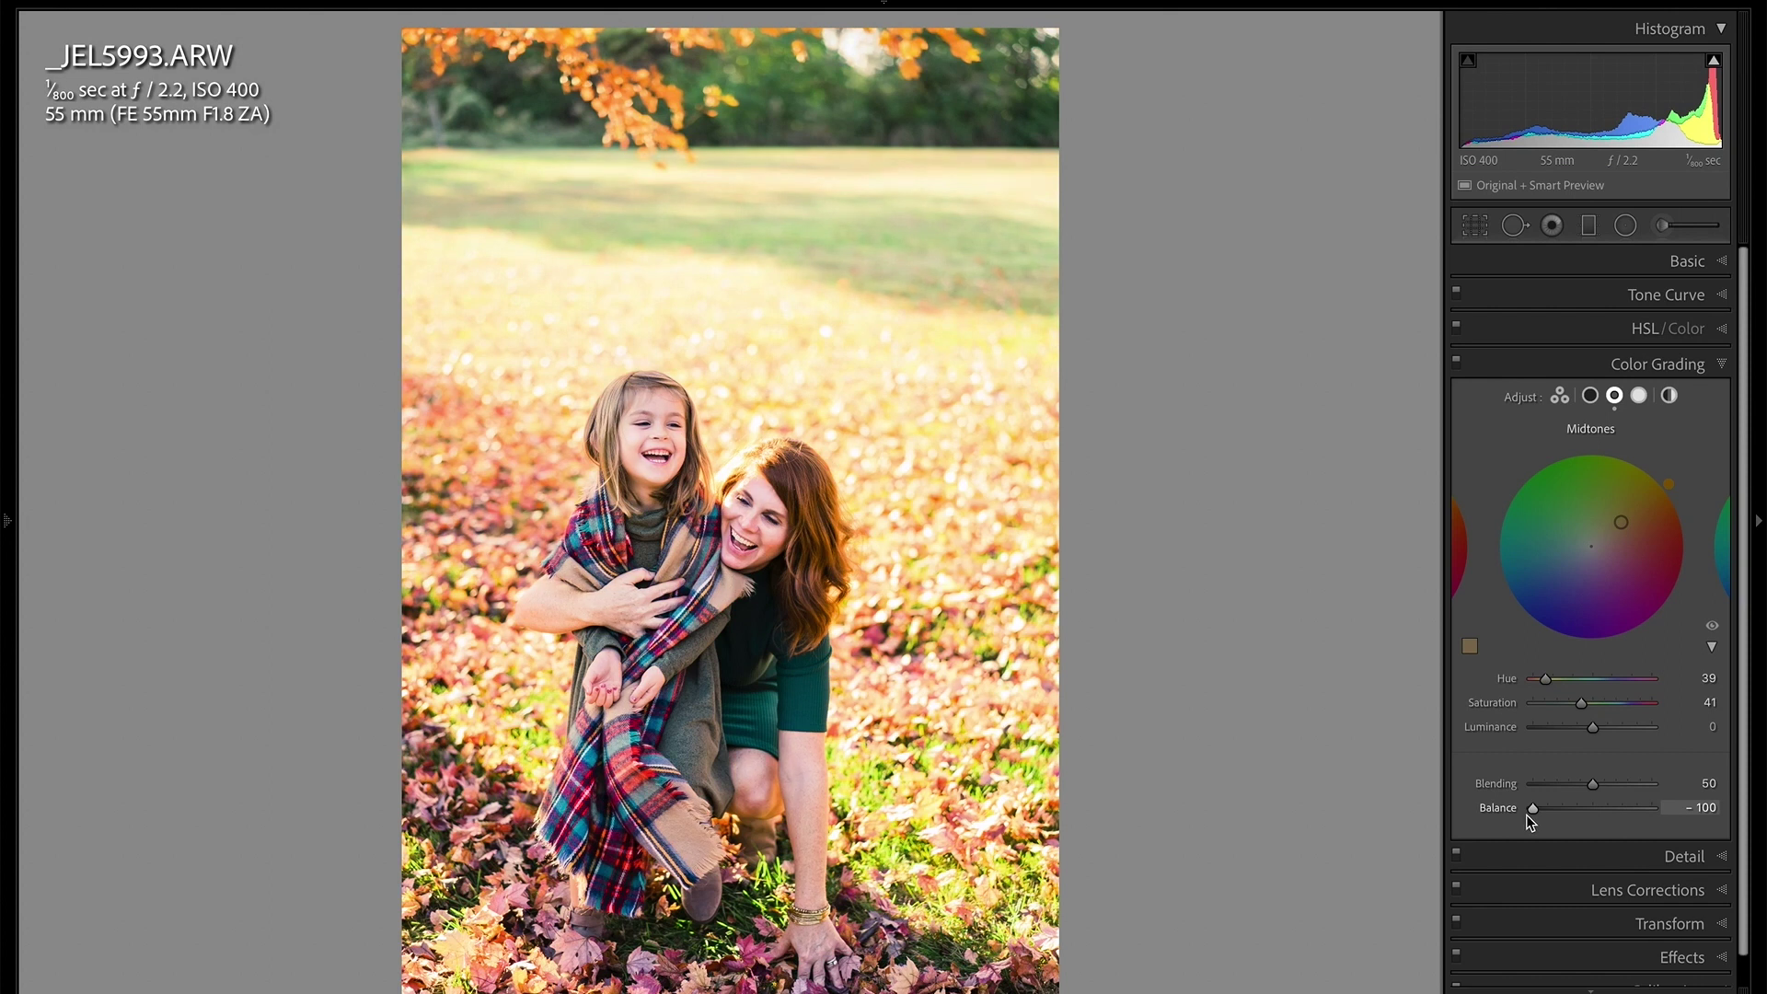
# Reset the grading Balance to 0 and tint the shadows blue at hue 242, saturation 58.
pyautogui.doubleClick(1497, 808)
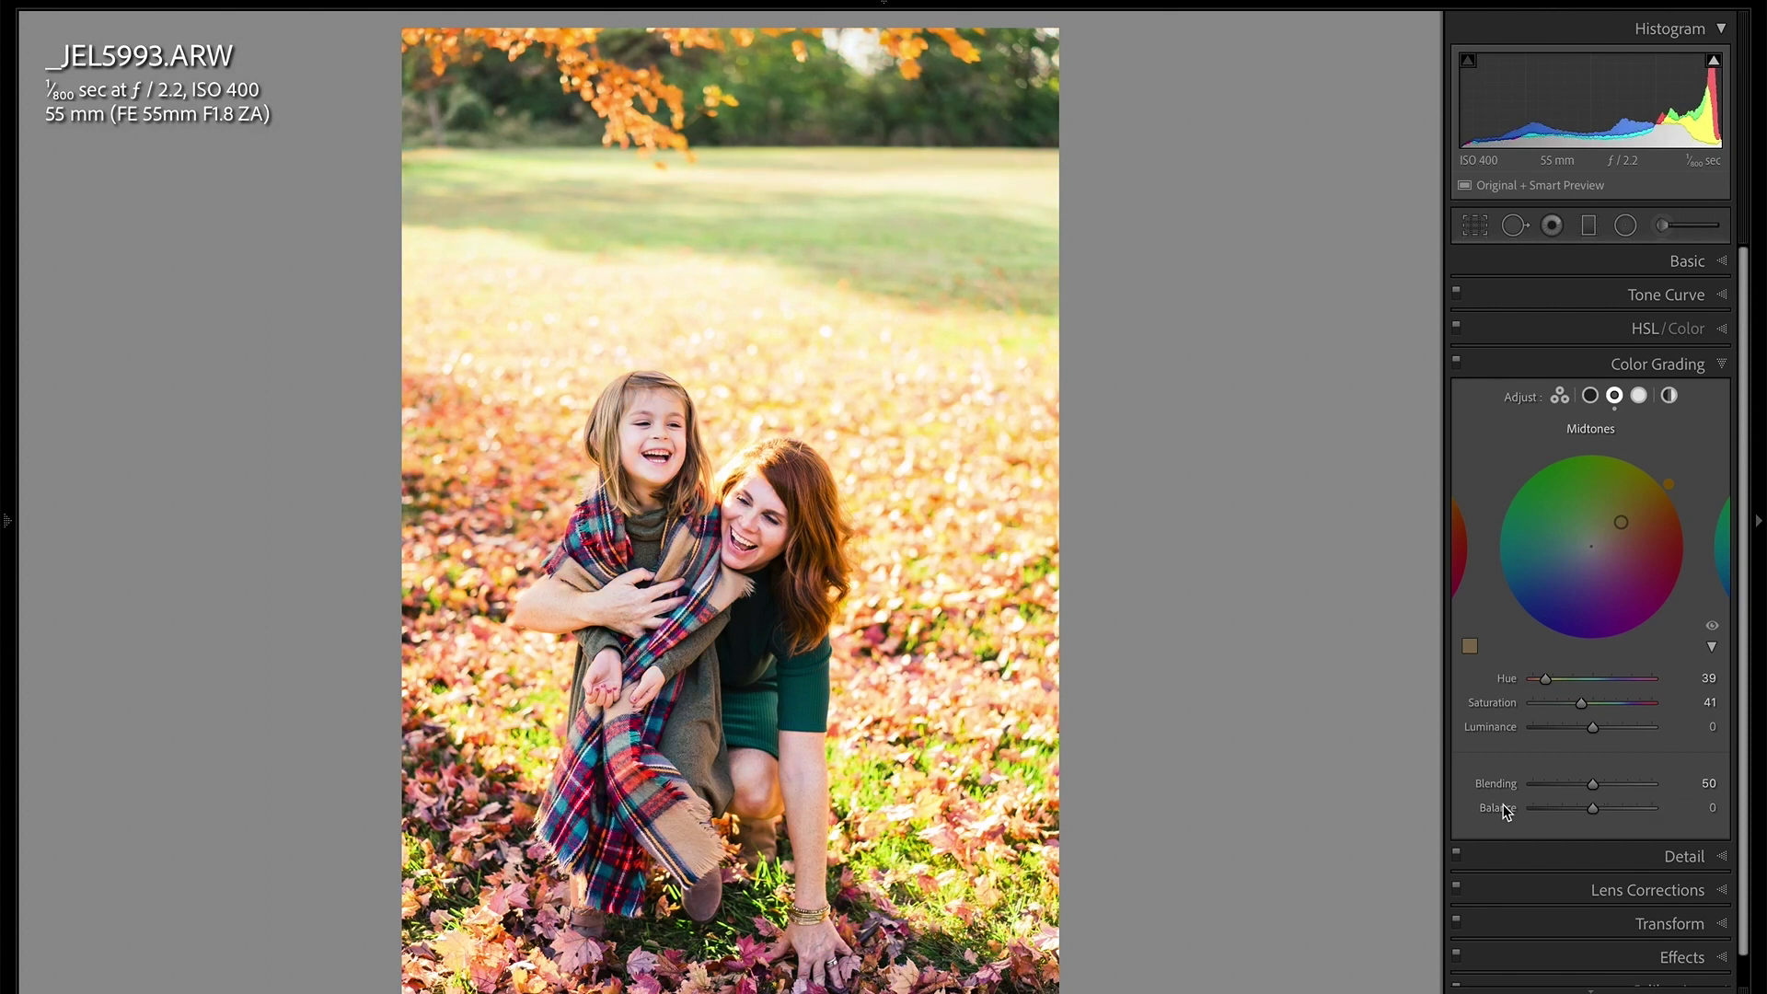
pyautogui.click(1589, 395)
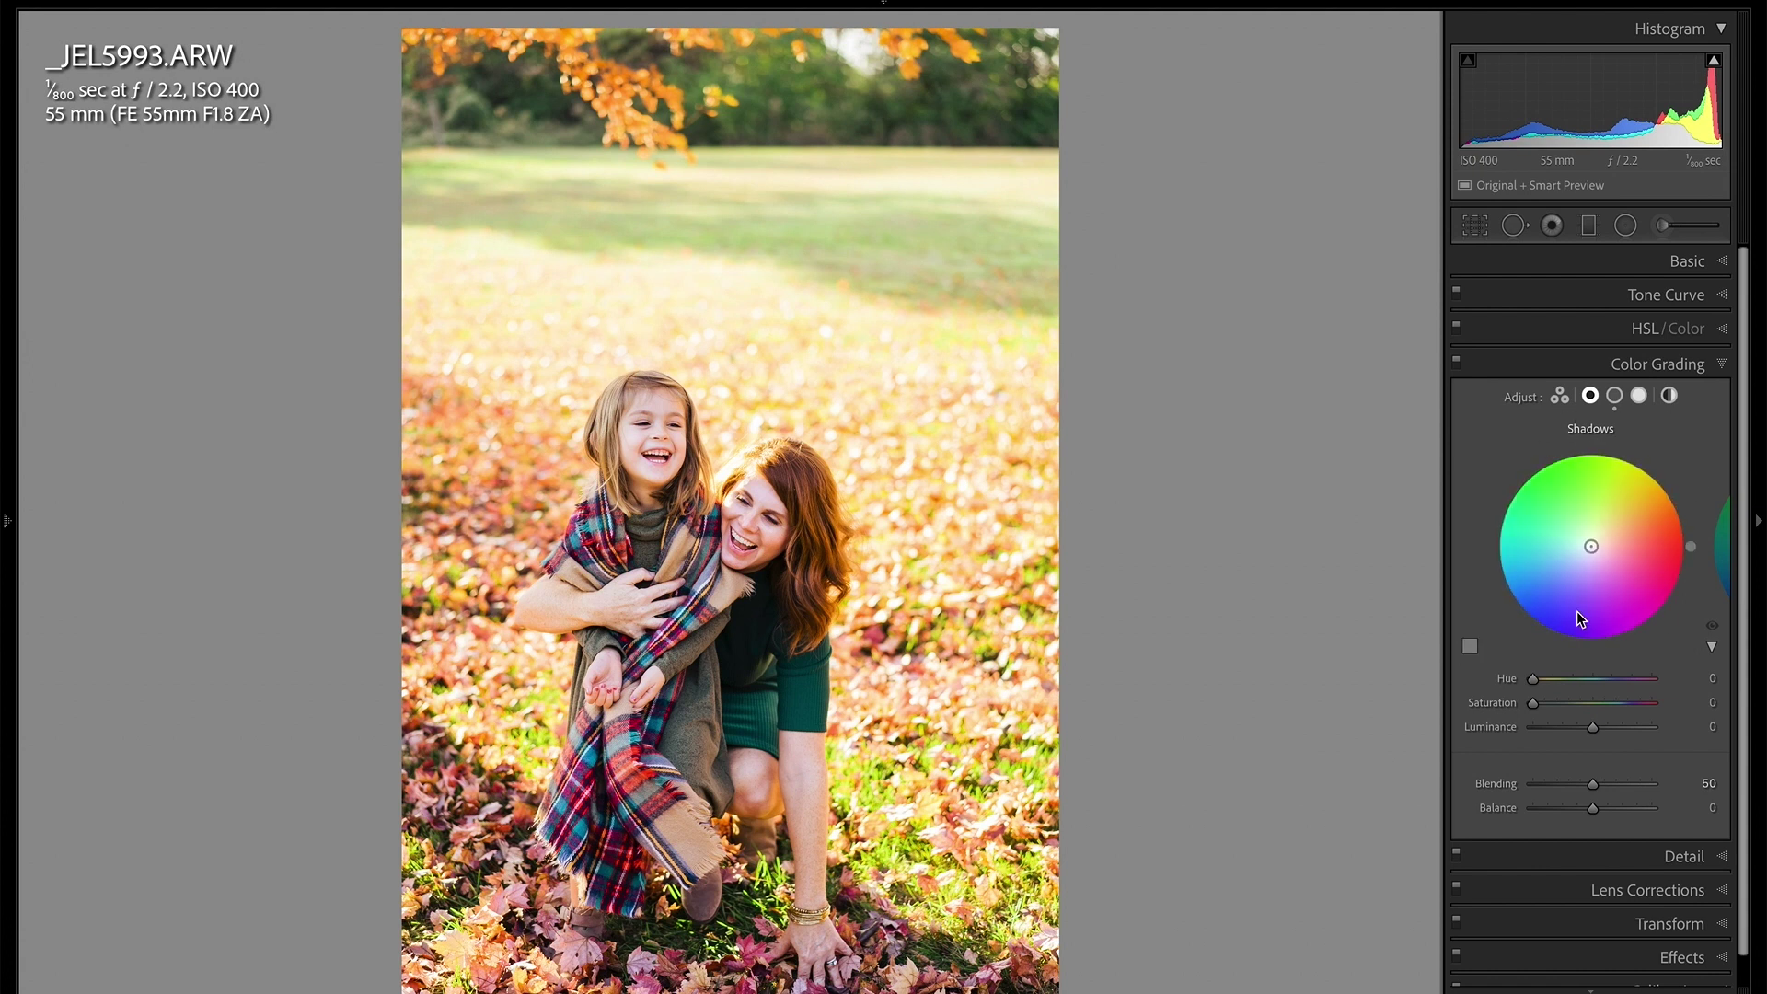
pyautogui.moveTo(1591, 547); pyautogui.dragTo(1563, 597)
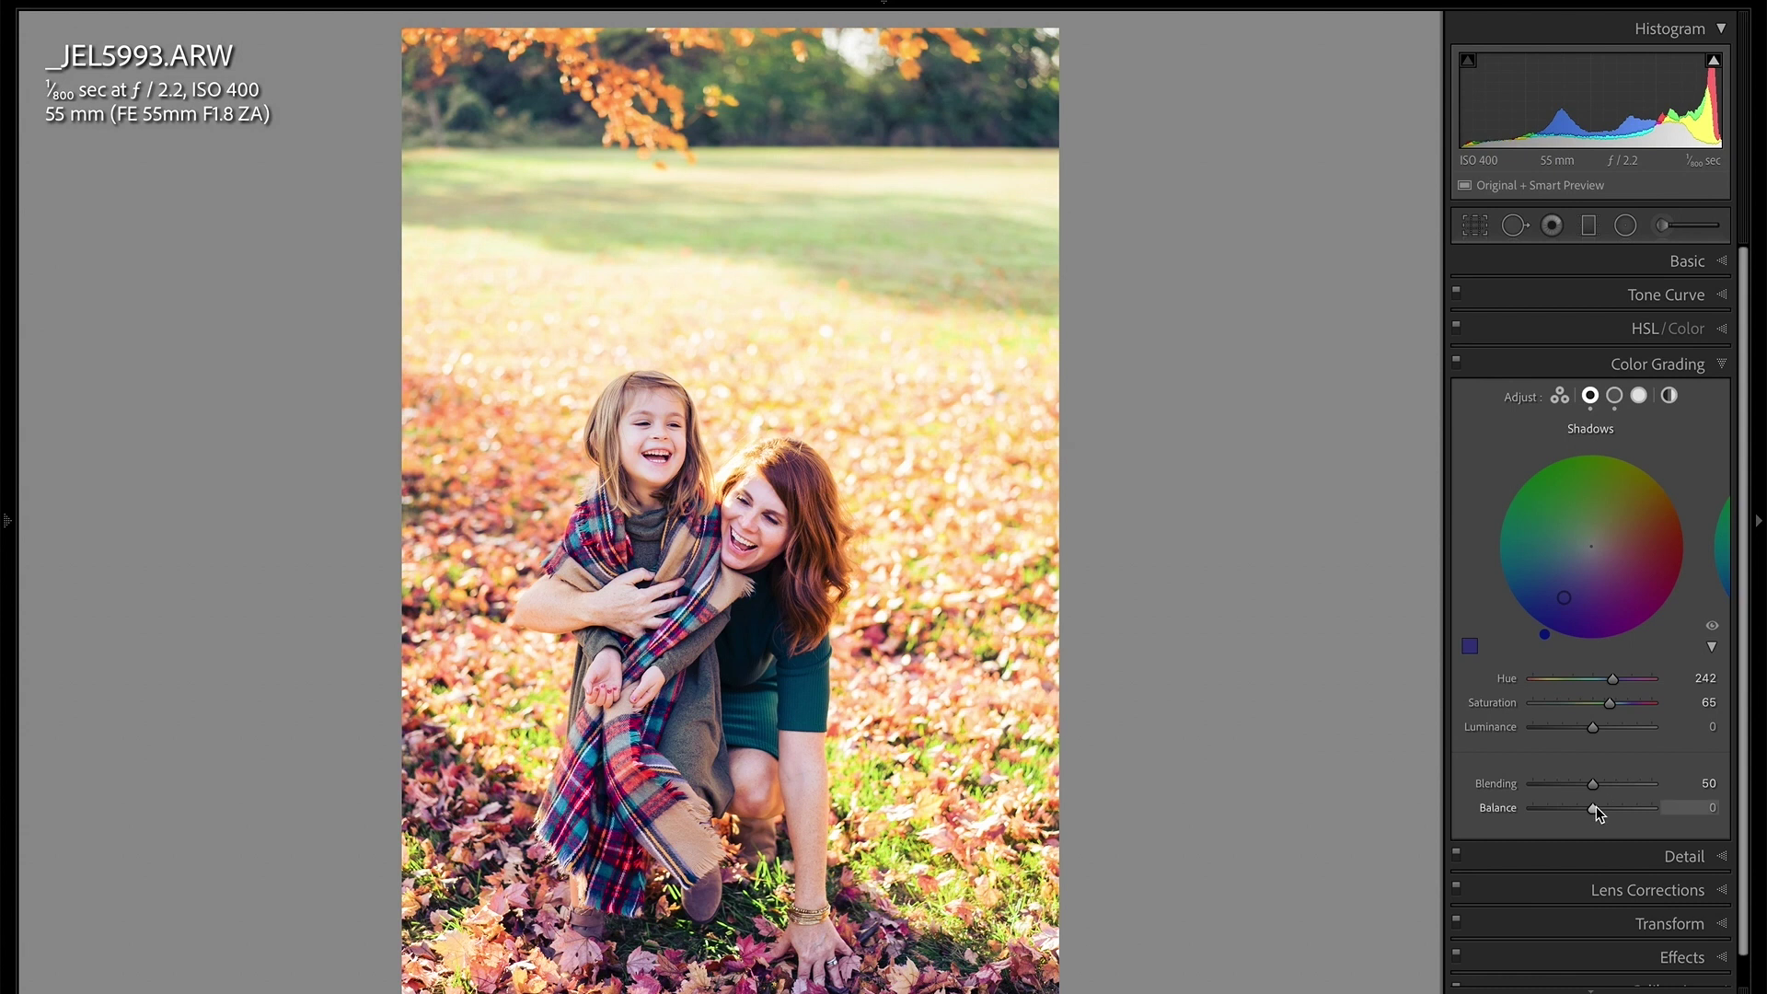
# Try Balance at both extremes and settle it, trimming the blue shadow saturation slightly.
pyautogui.moveTo(1596, 806); pyautogui.dragTo(1514, 816)
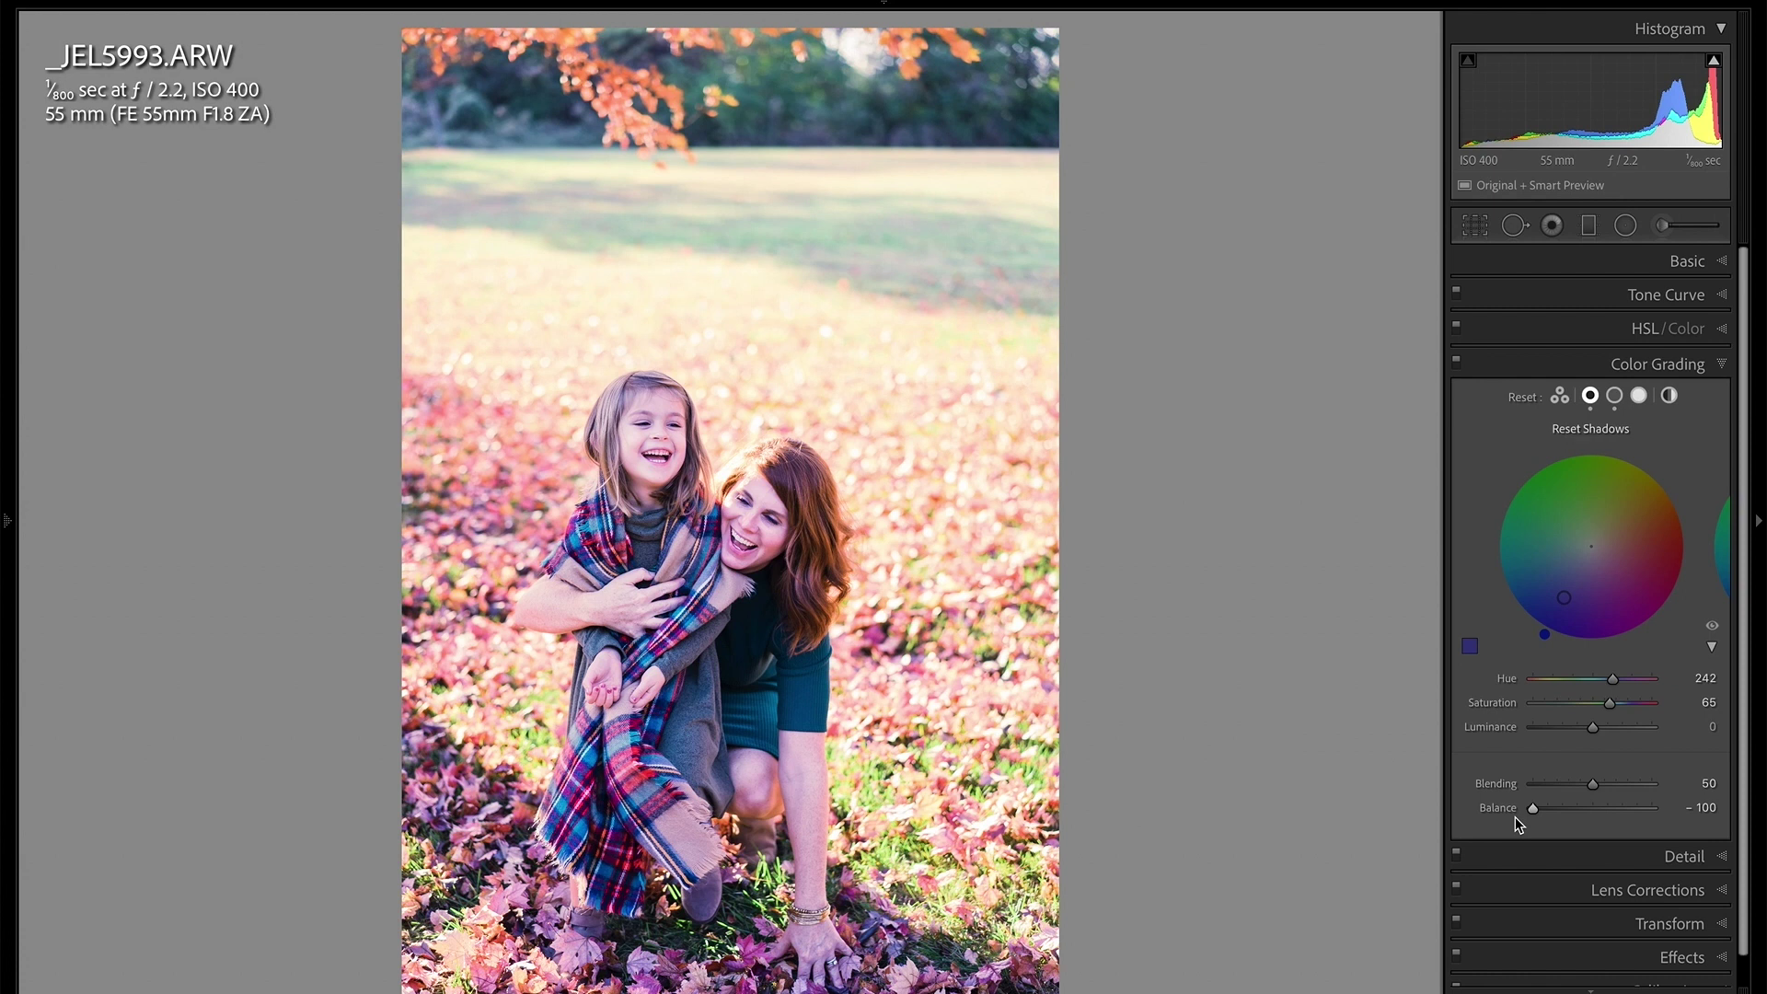
pyautogui.moveTo(1529, 808)
pyautogui.mouseDown()
pyautogui.moveTo(1572, 810)
pyautogui.moveTo(1530, 817)
pyautogui.mouseUp()
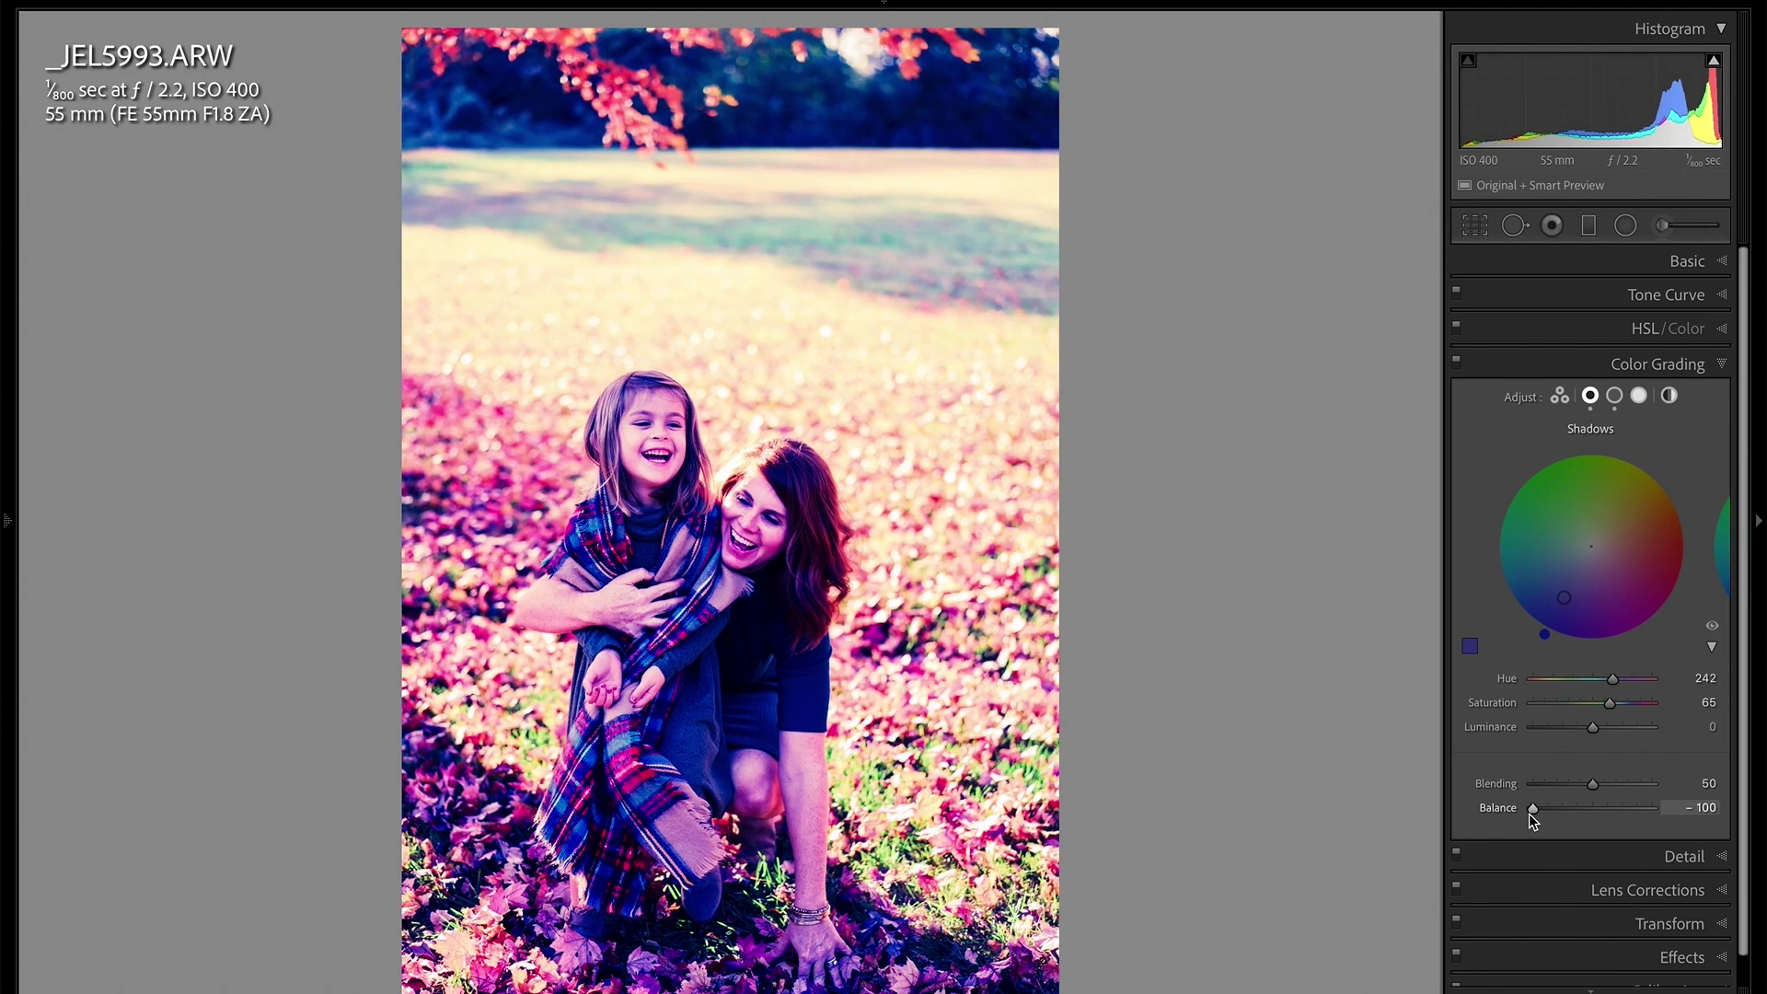
pyautogui.moveTo(1530, 812); pyautogui.dragTo(1653, 815)
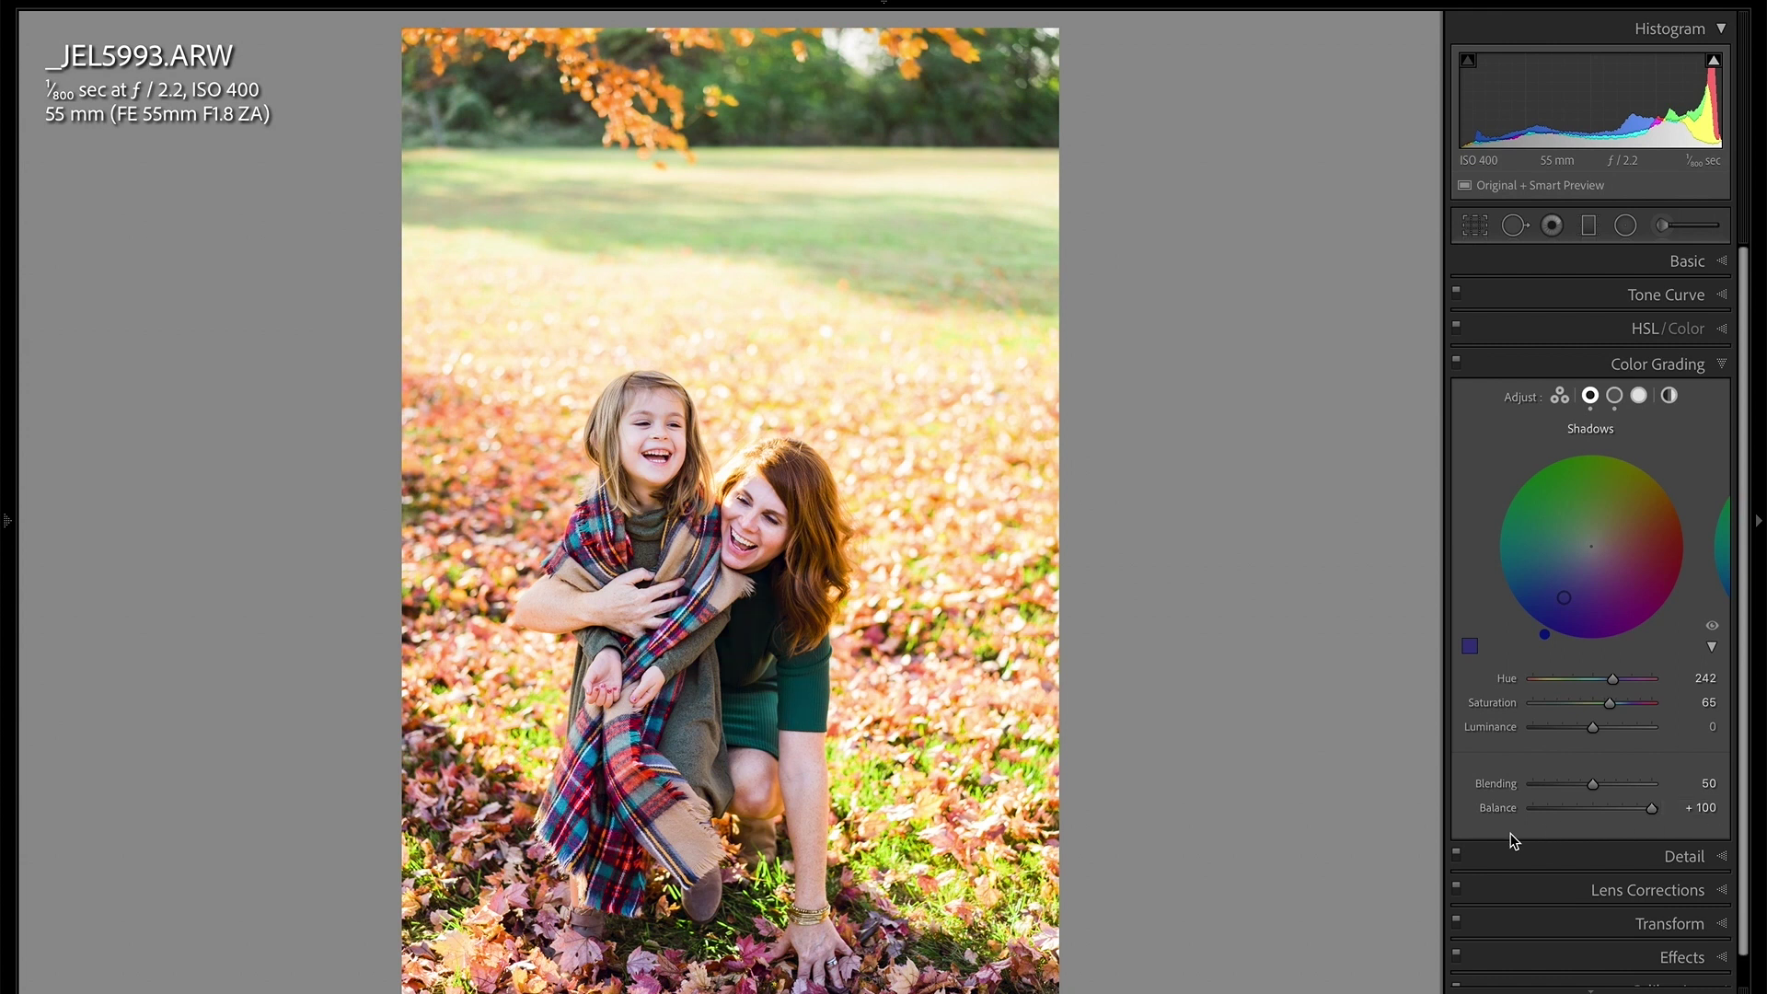
pyautogui.moveTo(1651, 809); pyautogui.dragTo(1593, 815)
pyautogui.moveTo(1563, 597); pyautogui.dragTo(1566, 594)
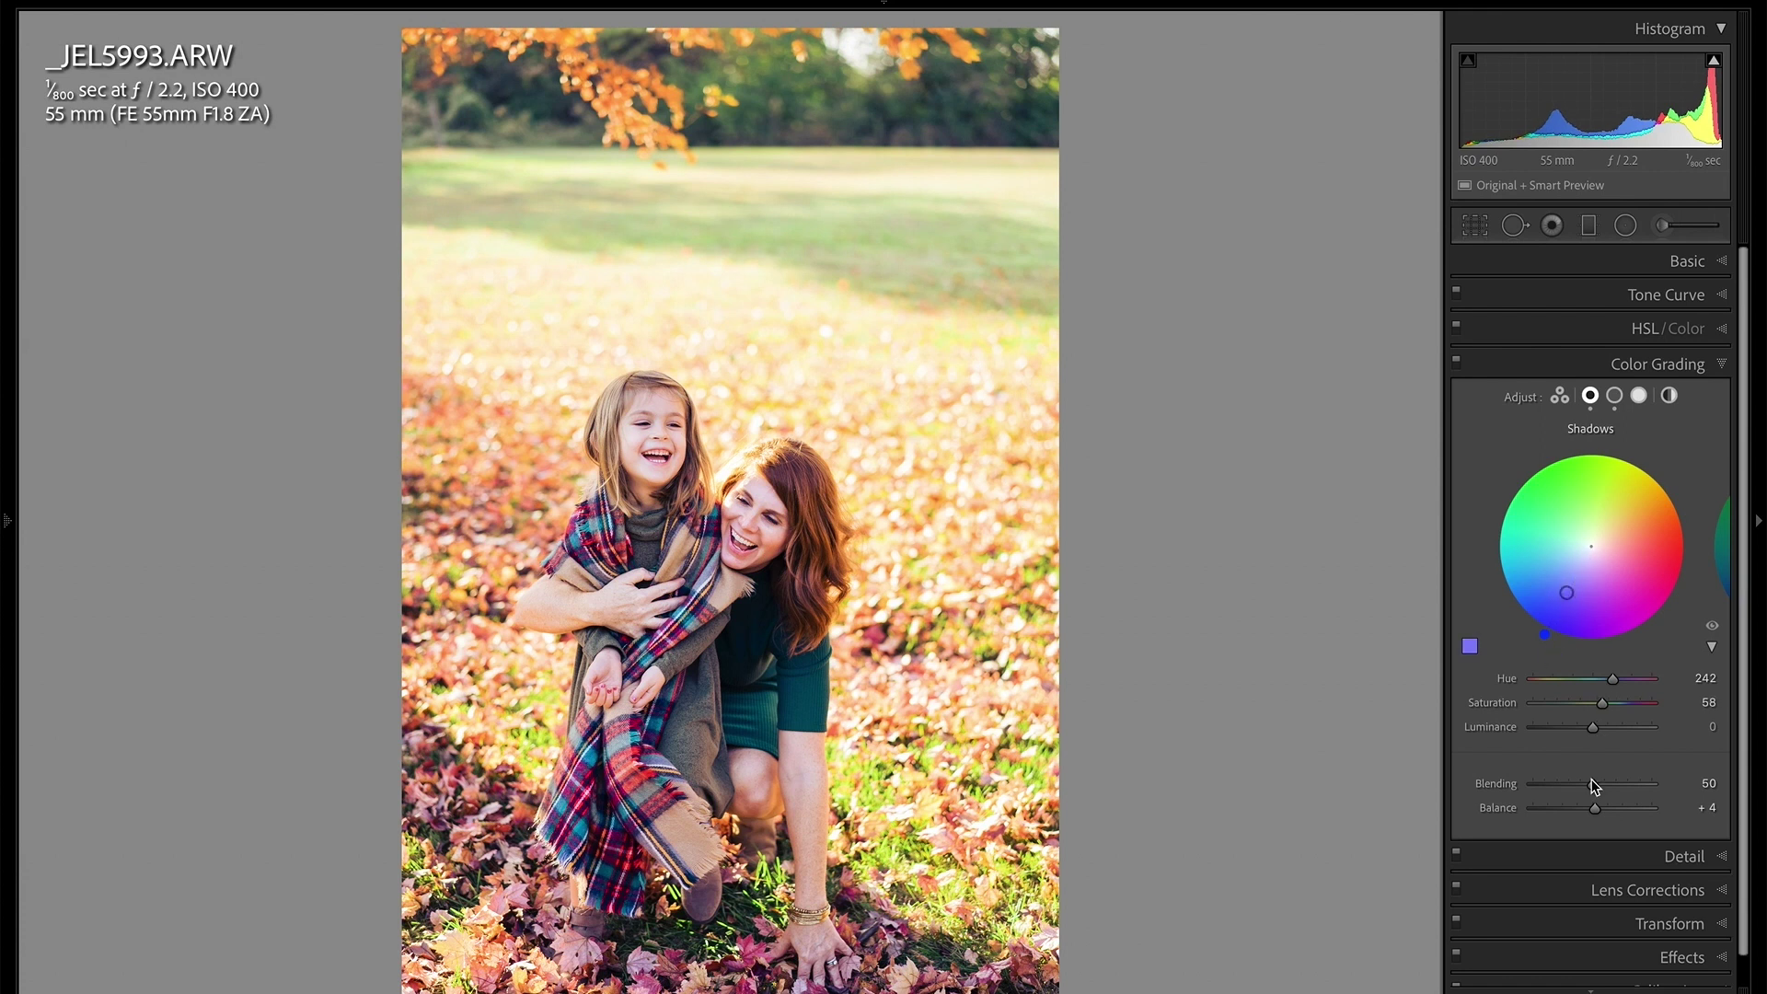
pyautogui.moveTo(1604, 809); pyautogui.dragTo(1571, 820)
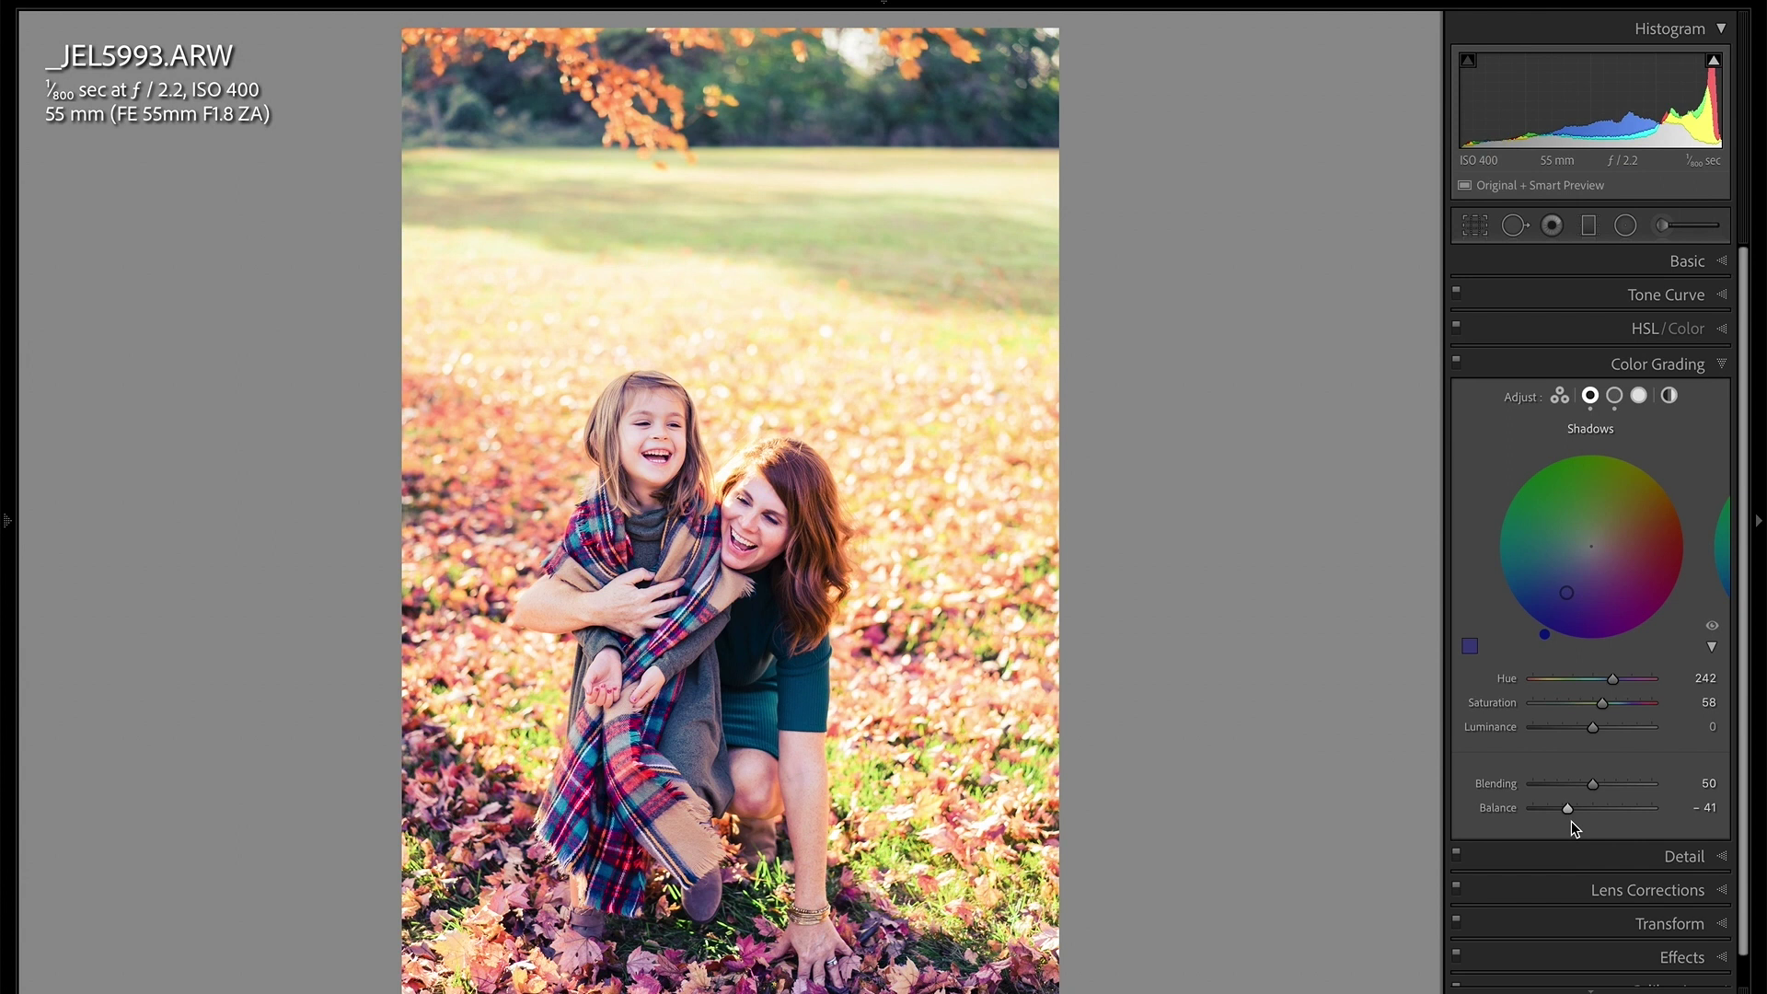
pyautogui.moveTo(1571, 810)
pyautogui.mouseDown()
pyautogui.moveTo(1546, 808)
pyautogui.moveTo(1625, 808)
pyautogui.moveTo(1601, 814)
pyautogui.mouseUp()
# Reset Balance to 0 and clear the existing midtones and blue shadows tints.
pyautogui.click(1639, 395)
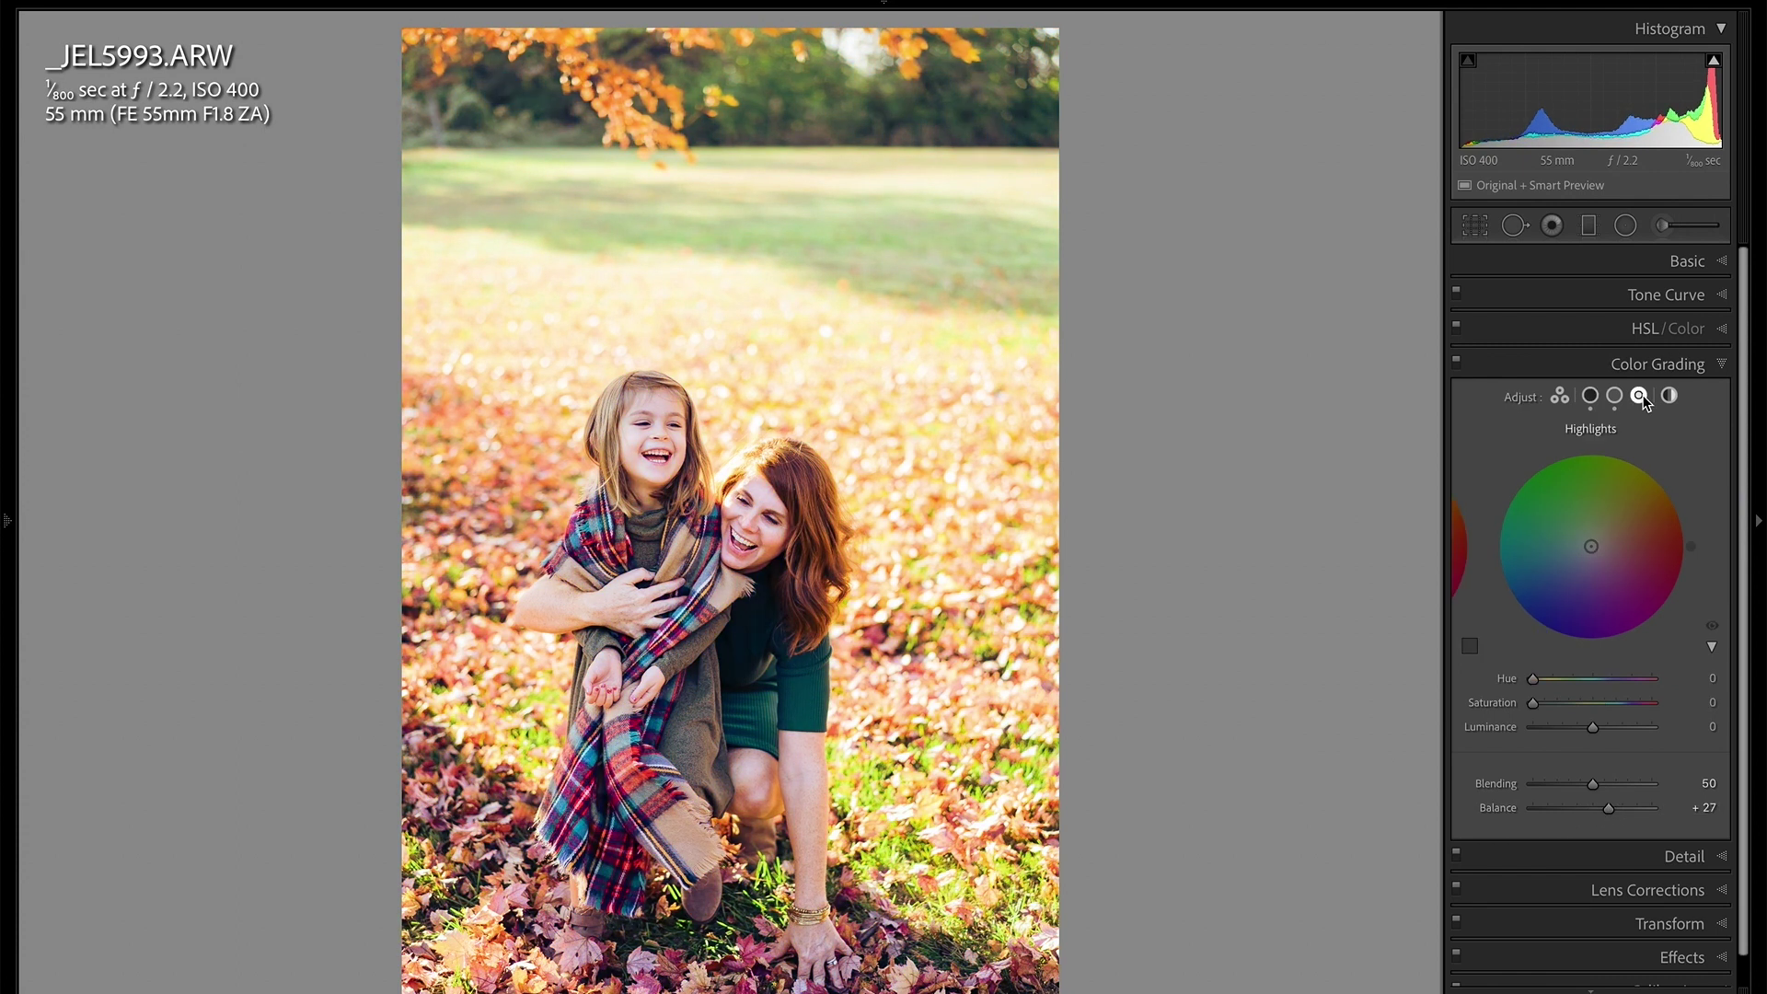
pyautogui.doubleClick(1500, 807)
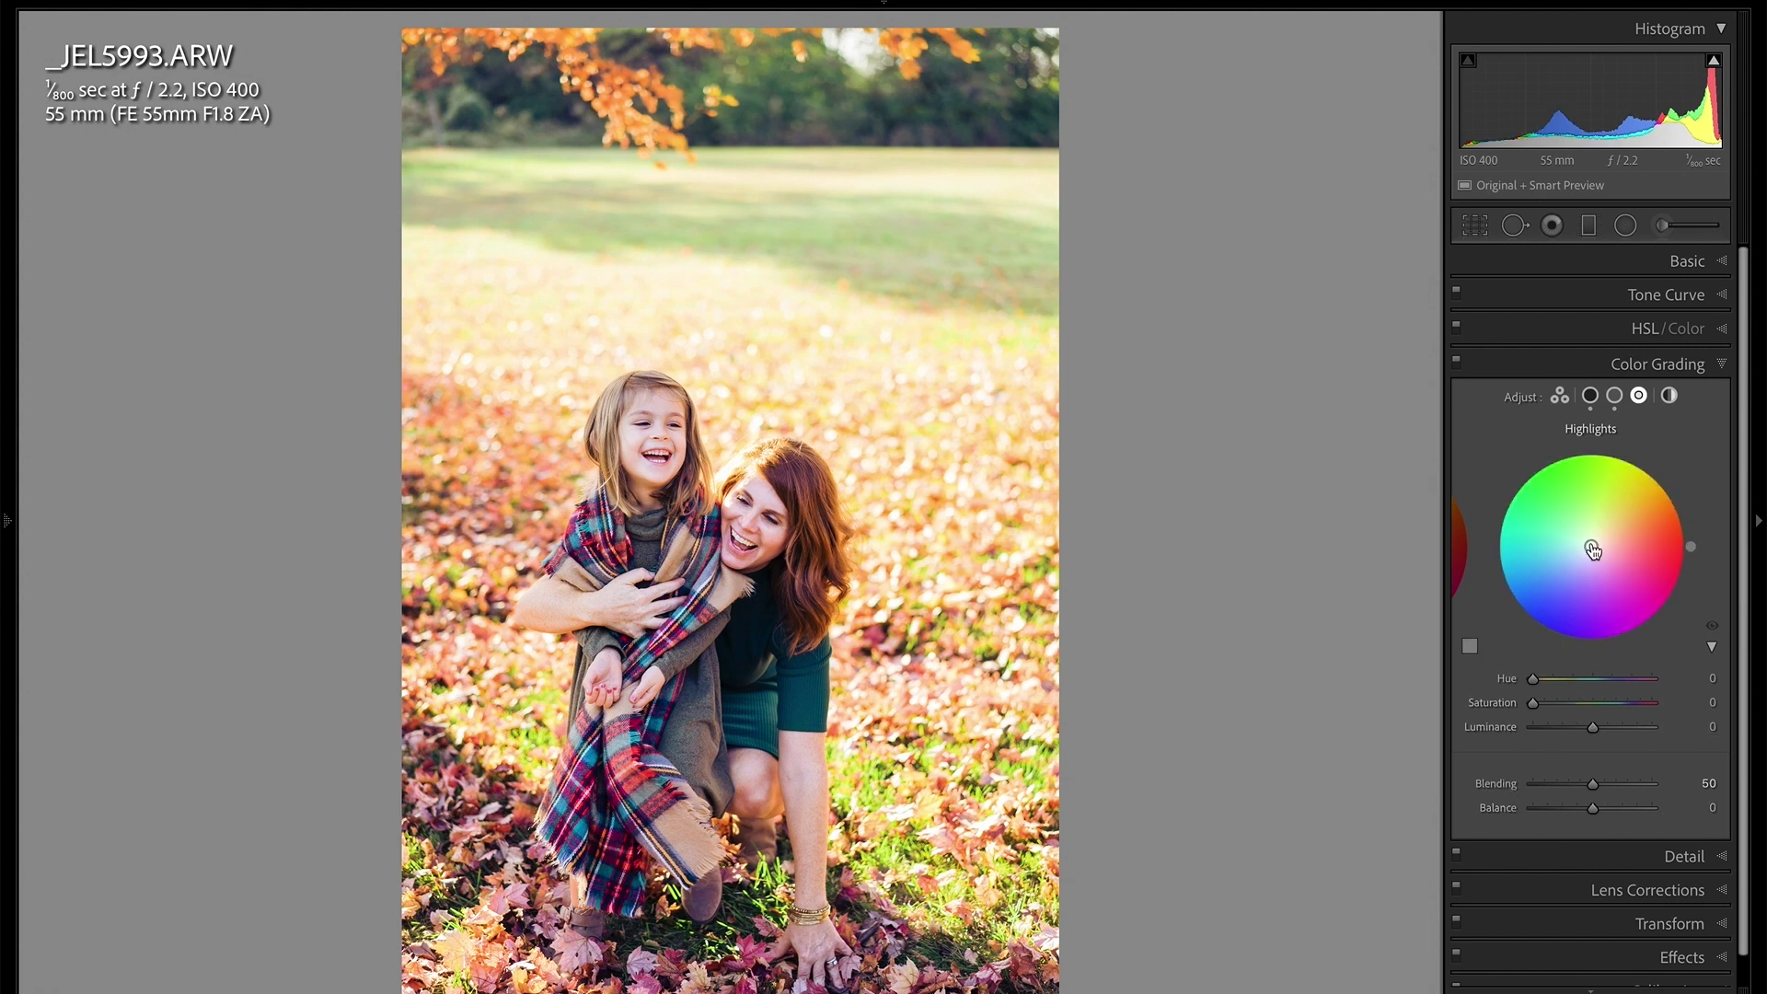
pyautogui.click(1614, 397)
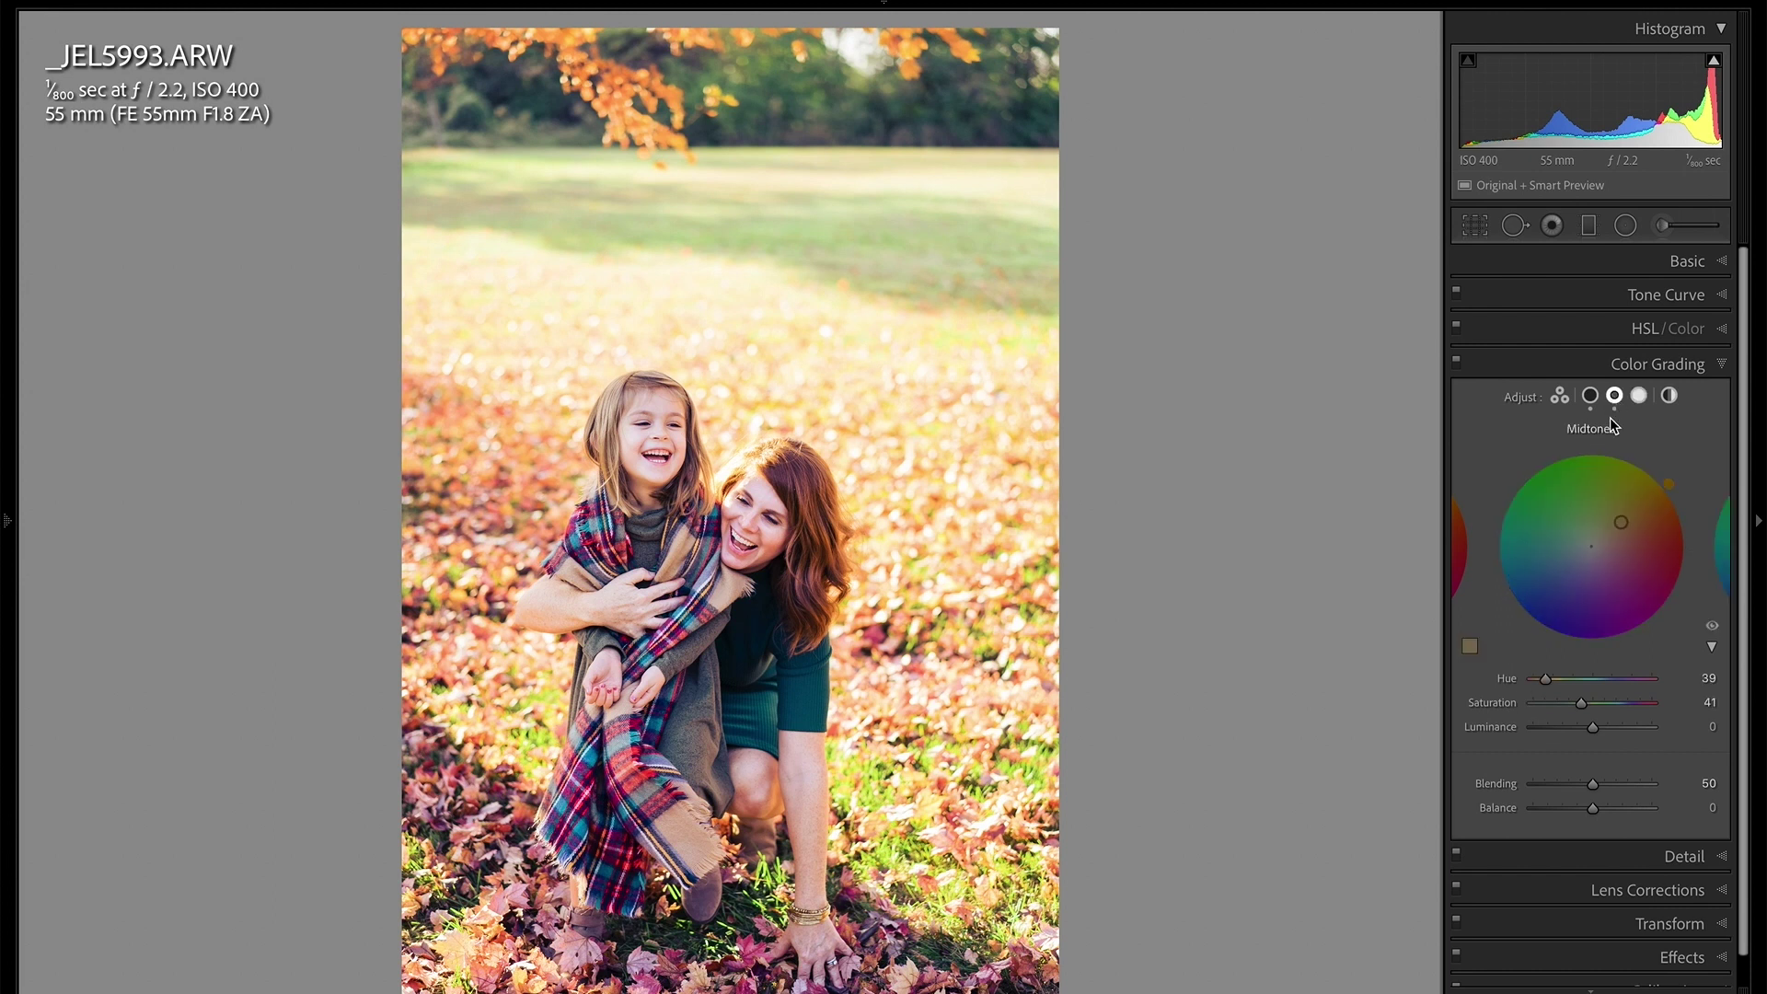
pyautogui.keyDown('alt'); pyautogui.click(1588, 432); pyautogui.keyUp('alt')
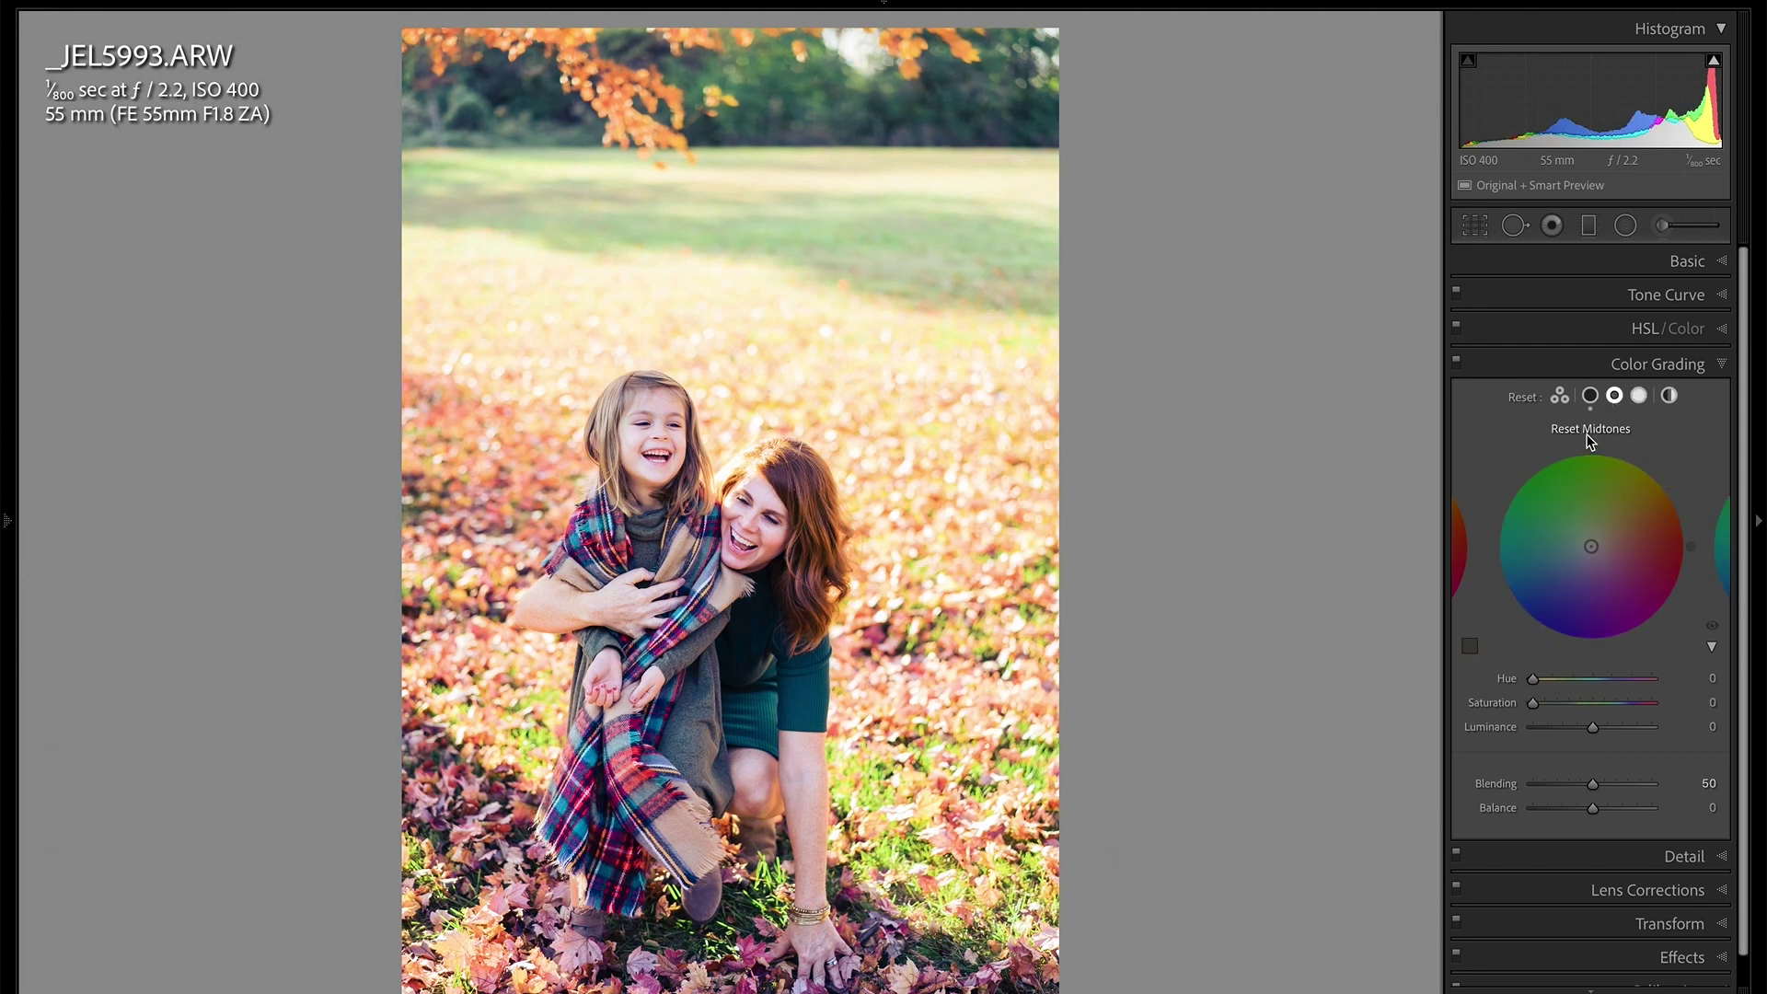
pyautogui.click(1589, 396)
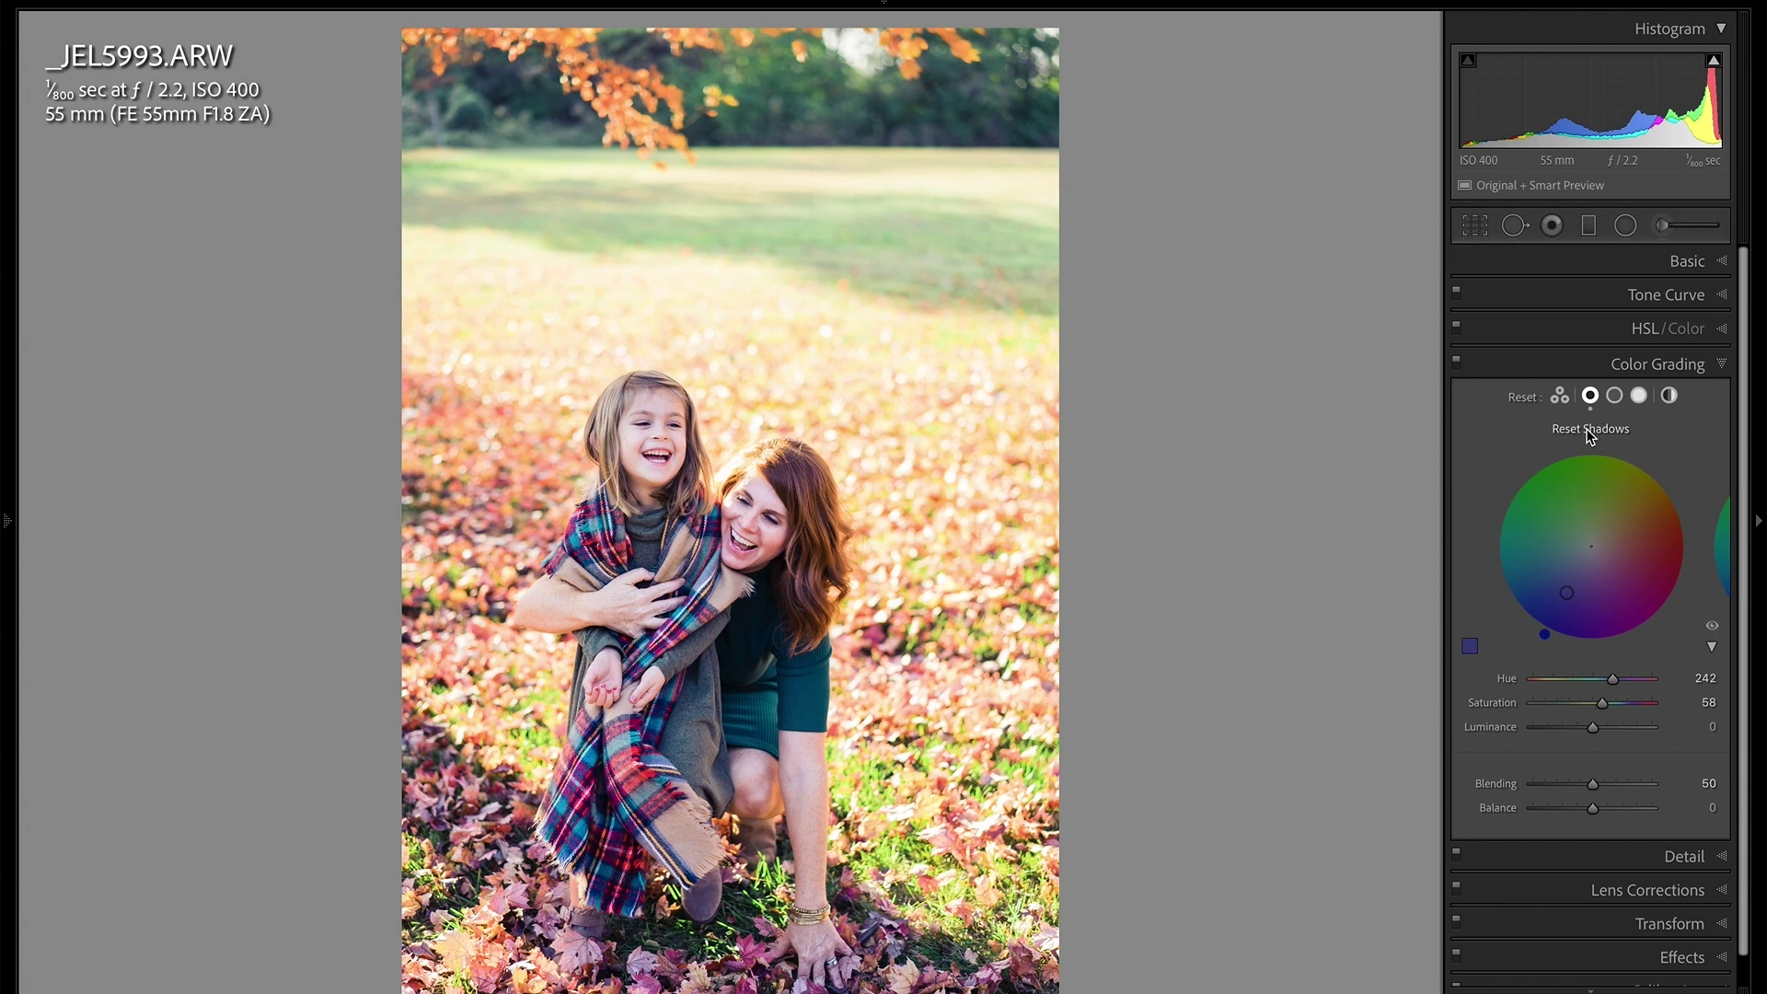
pyautogui.keyDown('alt'); pyautogui.click(1590, 437); pyautogui.keyUp('alt')
# Warm the highlights to hue 48, saturation 46, and push Balance toward the highlights.
pyautogui.click(1639, 395)
pyautogui.moveTo(1591, 550); pyautogui.dragTo(1620, 514)
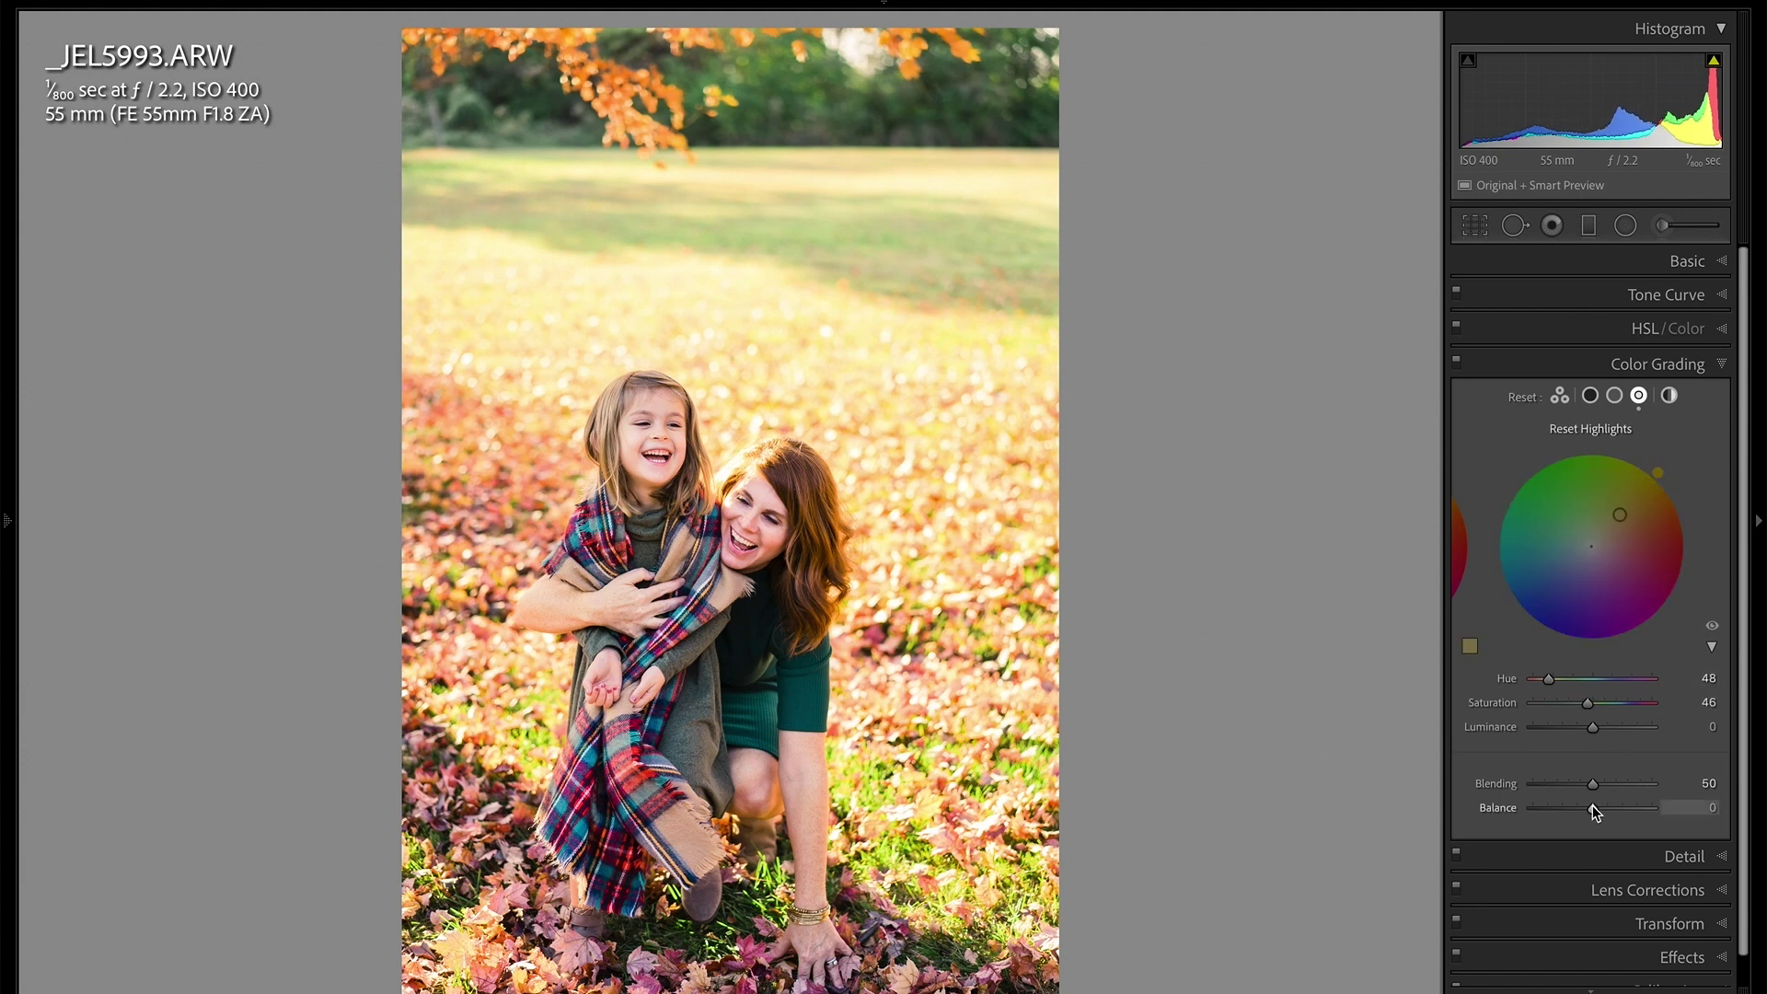
pyautogui.moveTo(1594, 810); pyautogui.dragTo(1686, 809)
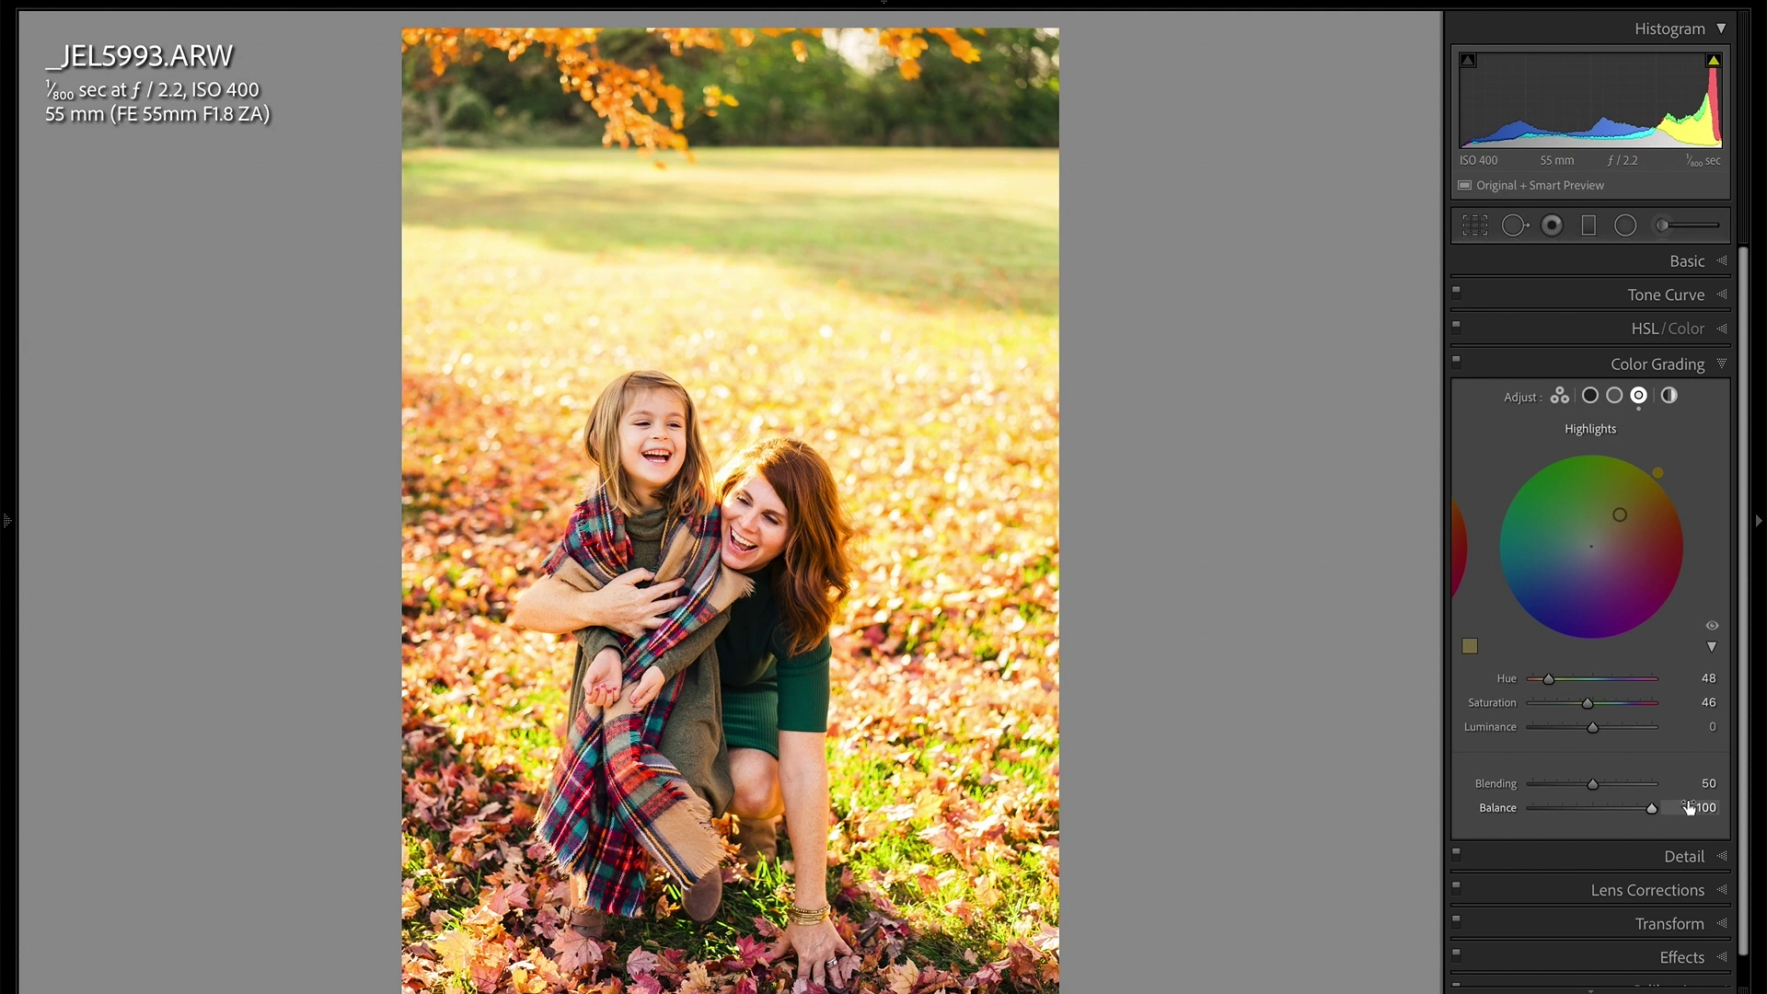
pyautogui.moveTo(1657, 809); pyautogui.dragTo(1699, 815)
# Try Balance at full highlights and full shadows, then reset it to a neutral 0.
pyautogui.doubleClick(1501, 810)
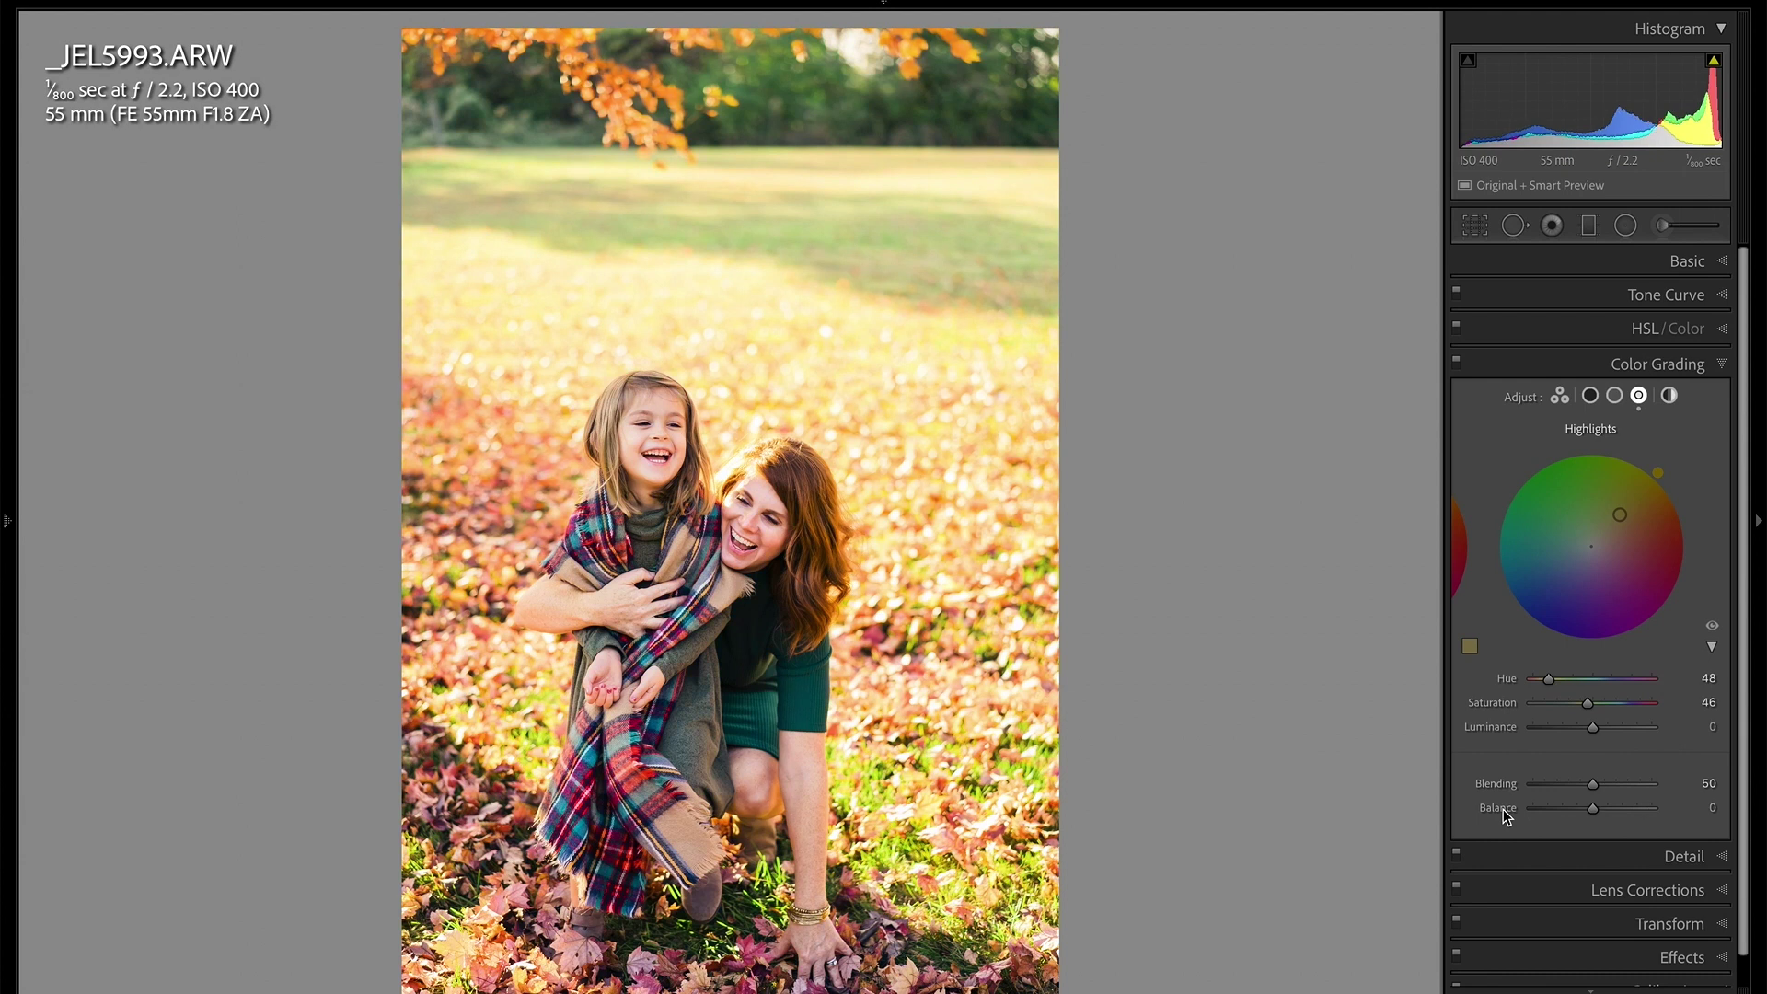
pyautogui.moveTo(1593, 810); pyautogui.dragTo(1739, 806)
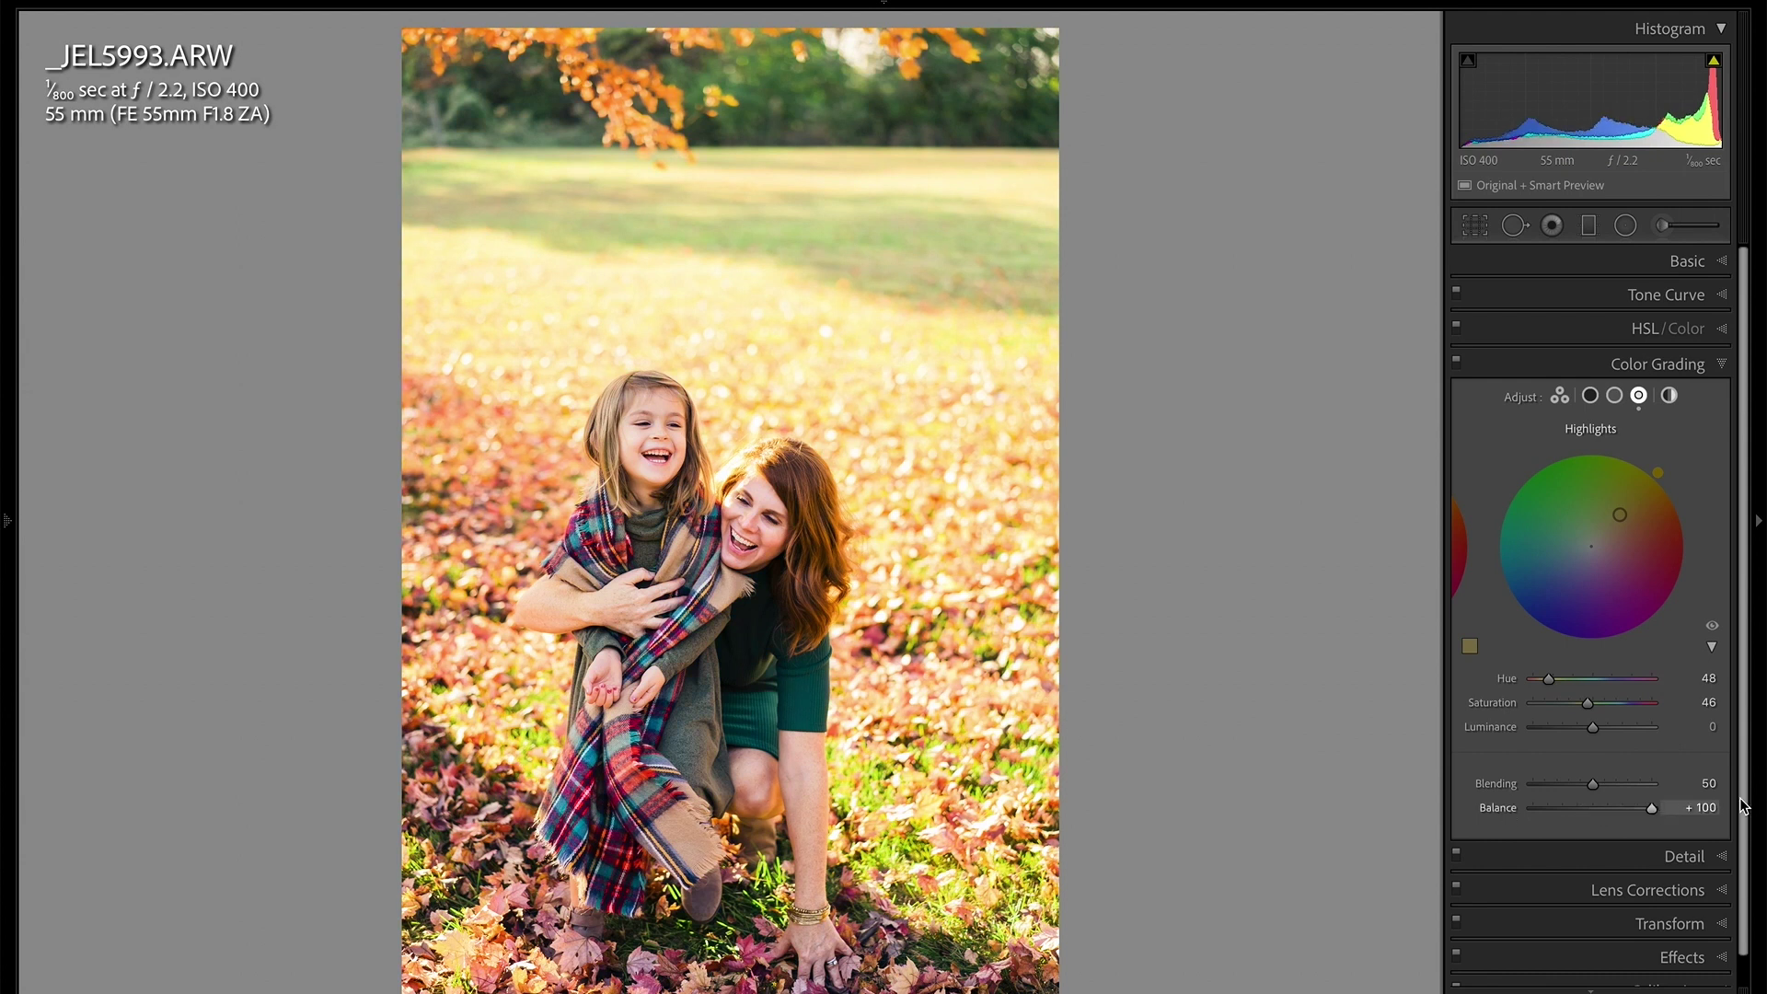
pyautogui.press('alt')
pyautogui.moveTo(1653, 809); pyautogui.dragTo(1571, 811)
pyautogui.press('alt')
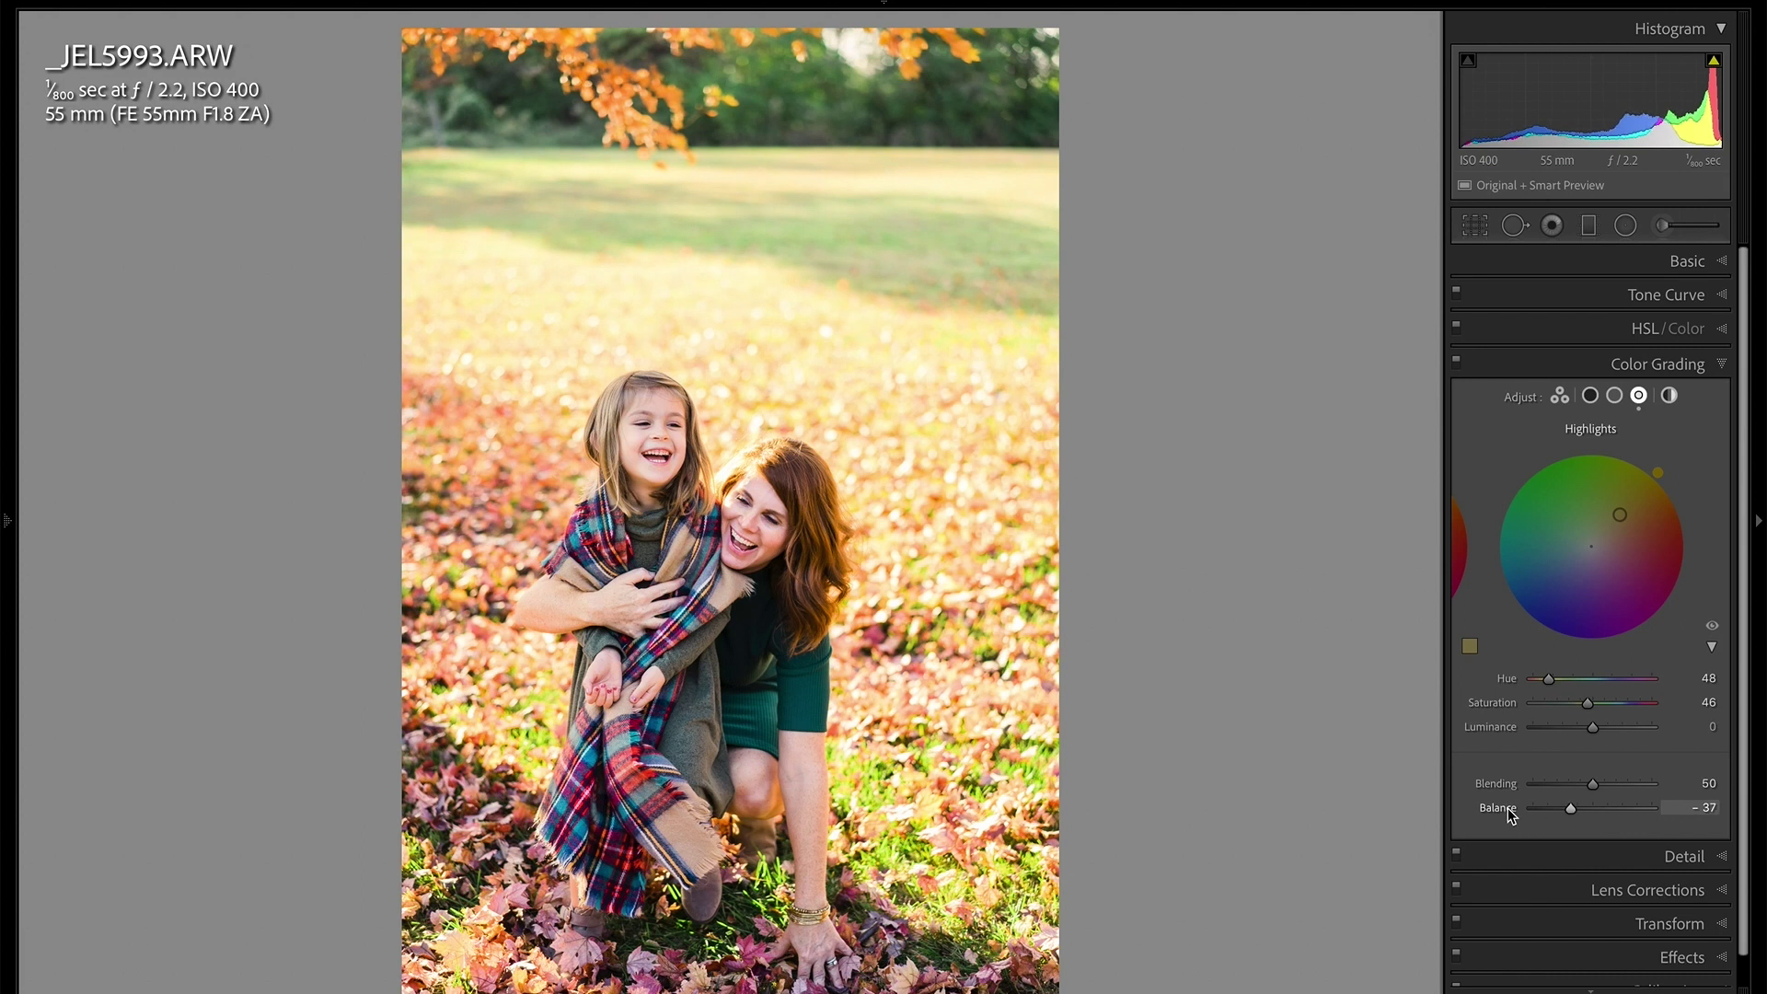
pyautogui.doubleClick(1500, 810)
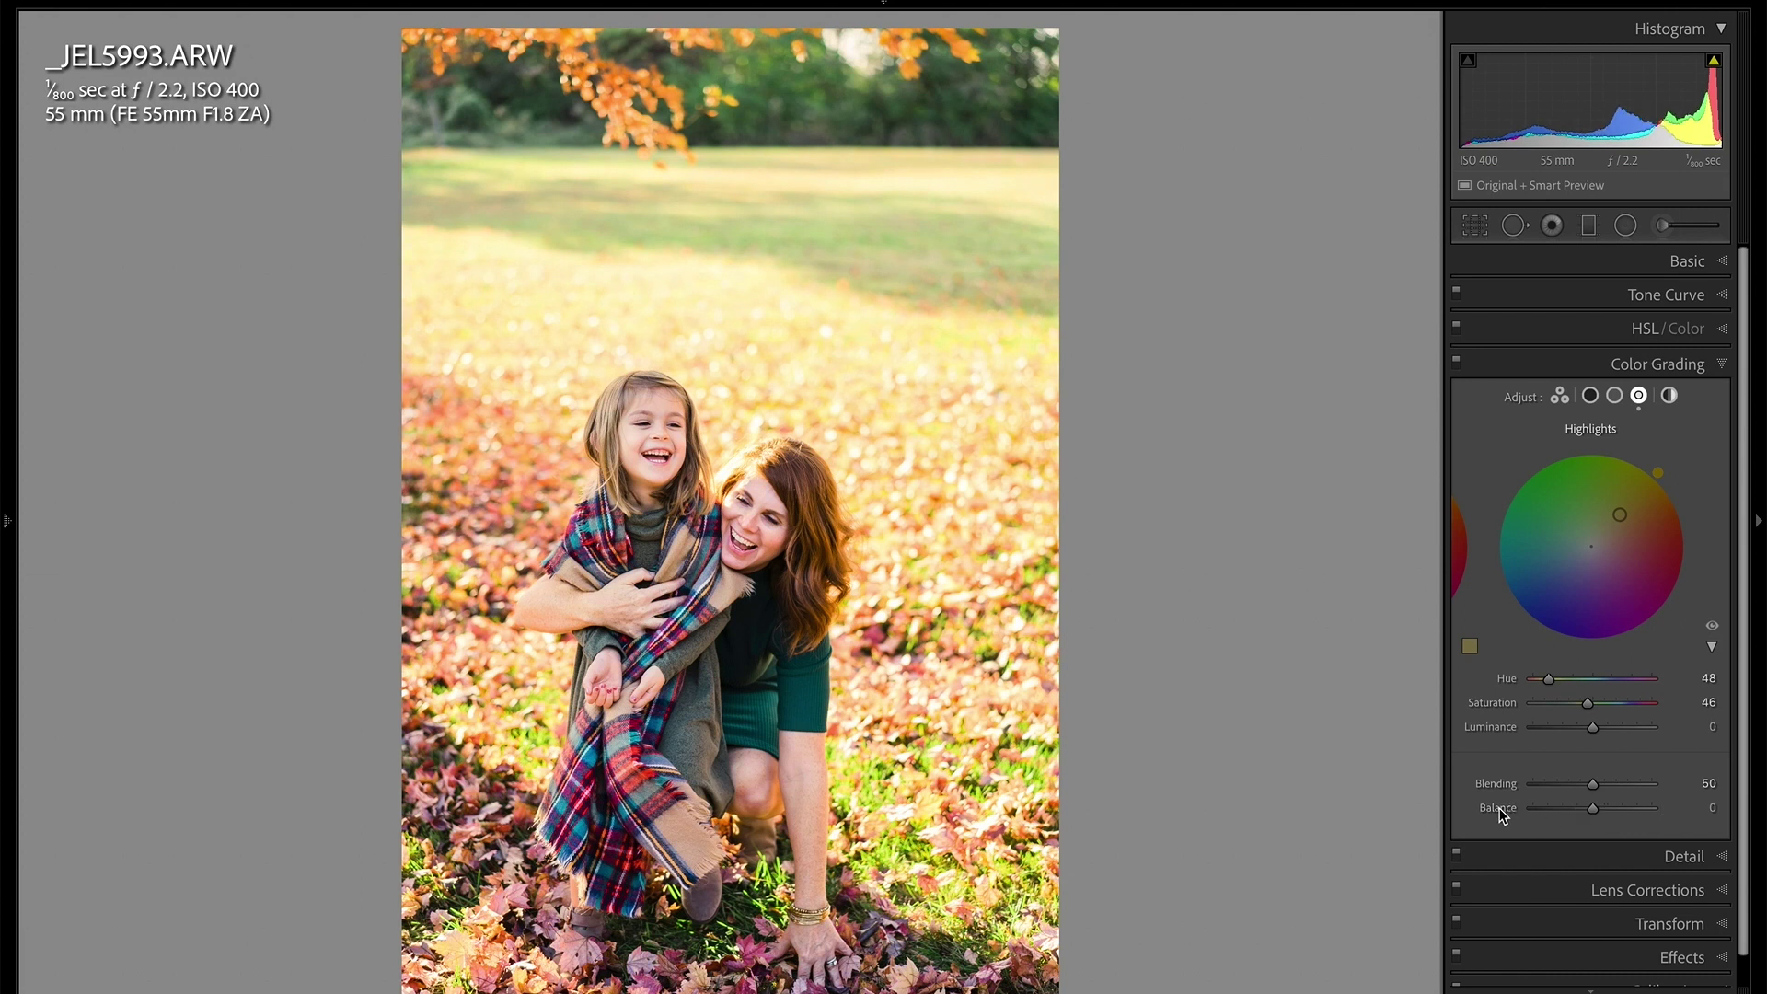
# Nudge the highlight tint to hue 49, compare with grading toggled off, and reset Balance to 0.
pyautogui.moveTo(1592, 810)
pyautogui.mouseDown()
pyautogui.moveTo(1538, 809)
pyautogui.moveTo(1585, 809)
pyautogui.moveTo(1565, 810)
pyautogui.mouseUp()
pyautogui.moveTo(1618, 513); pyautogui.dragTo(1619, 517)
pyautogui.moveTo(1566, 813); pyautogui.dragTo(1566, 810)
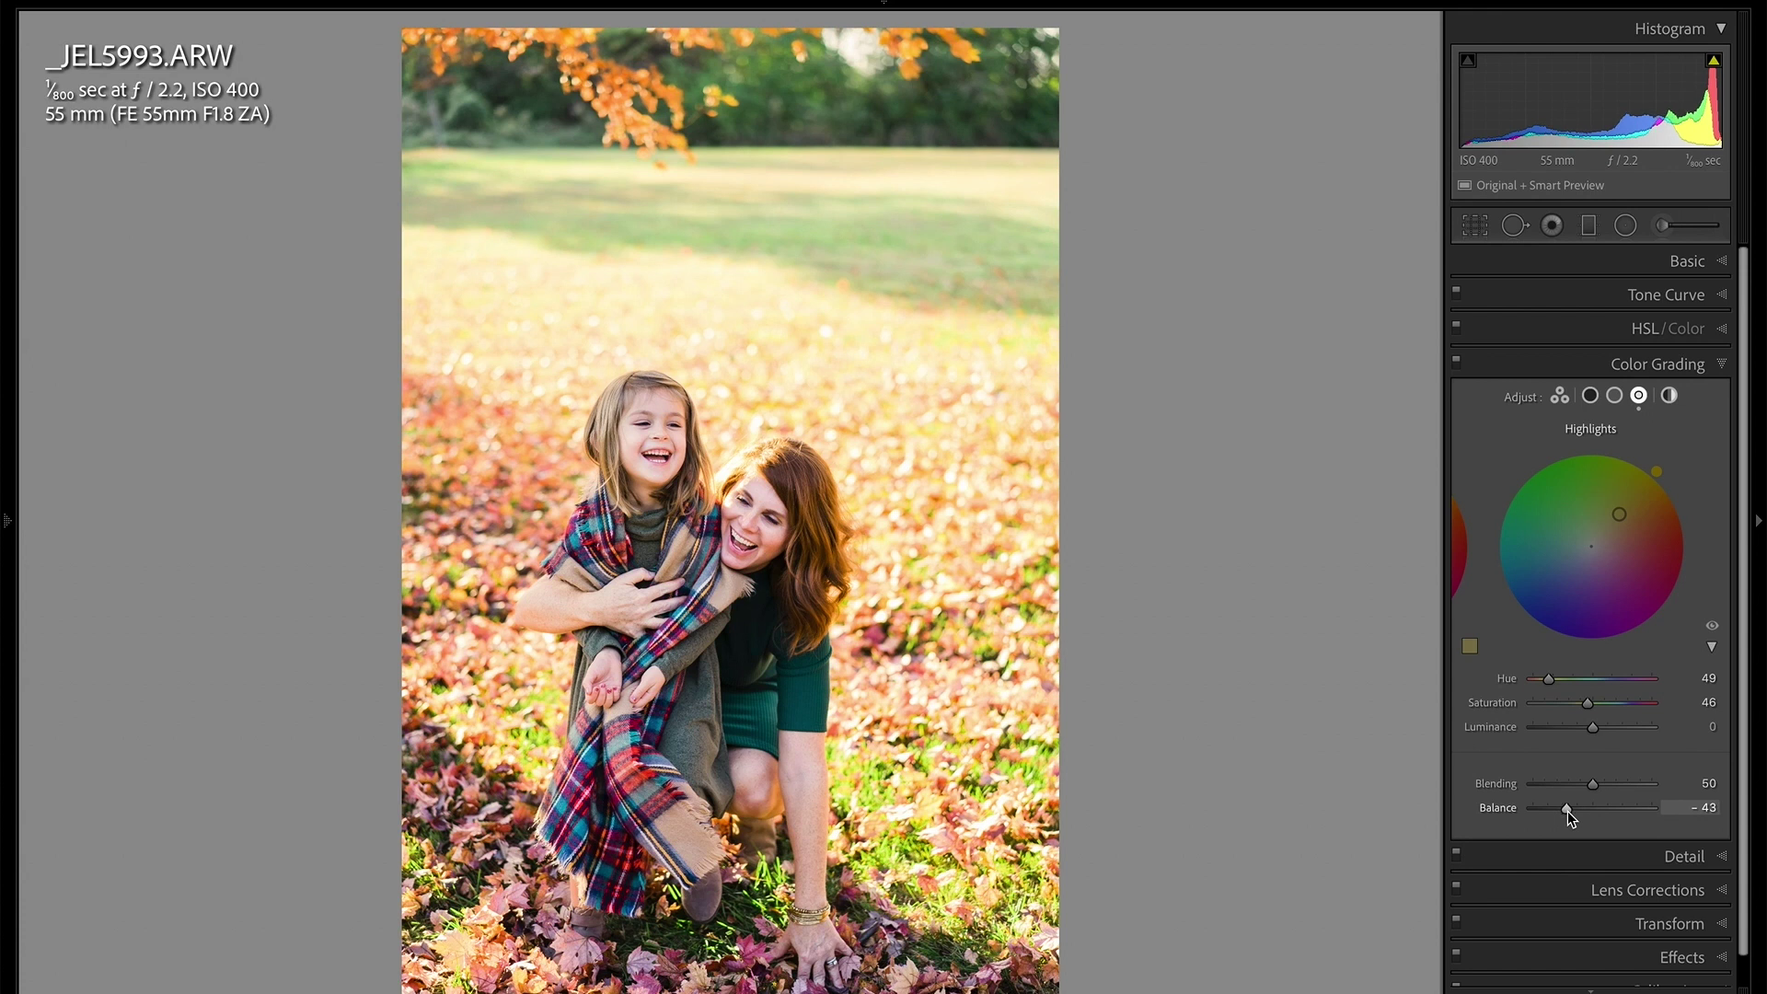
pyautogui.click(1457, 361)
pyautogui.click(1457, 361)
pyautogui.doubleClick(1497, 807)
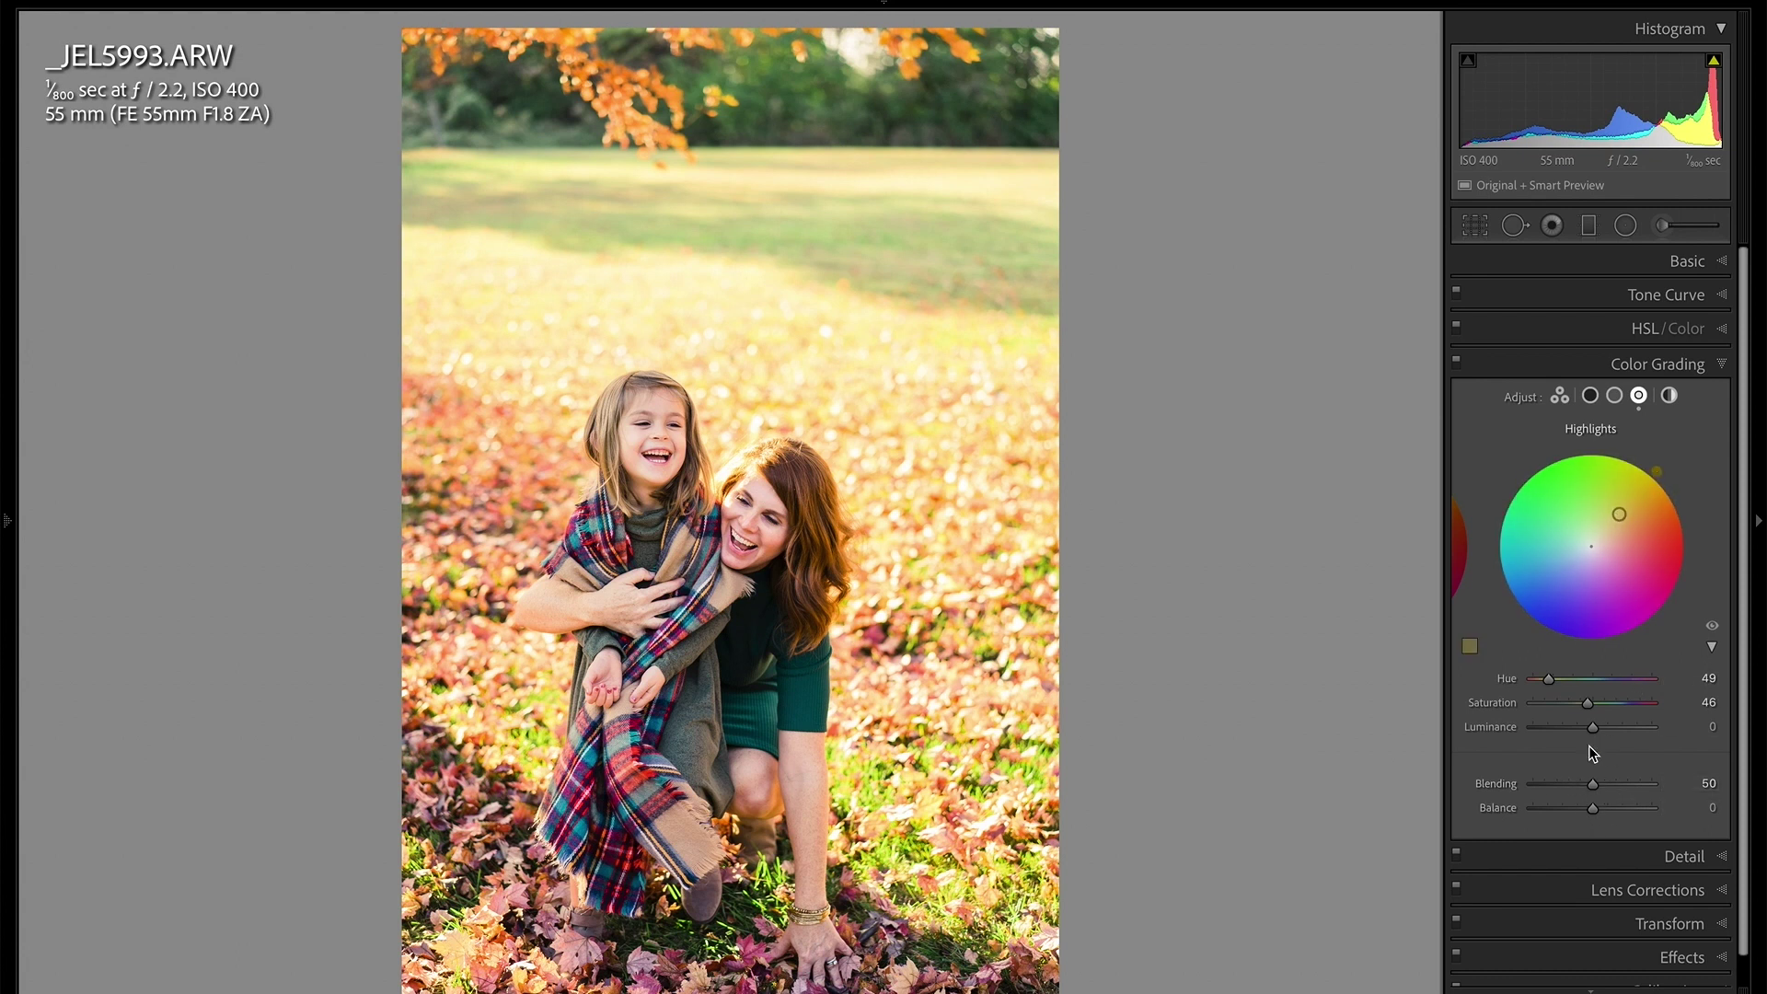
# Raise highlight saturation to 53, then test Blending and Balance and reset them to 50 and 0.
pyautogui.moveTo(1619, 516); pyautogui.dragTo(1623, 510)
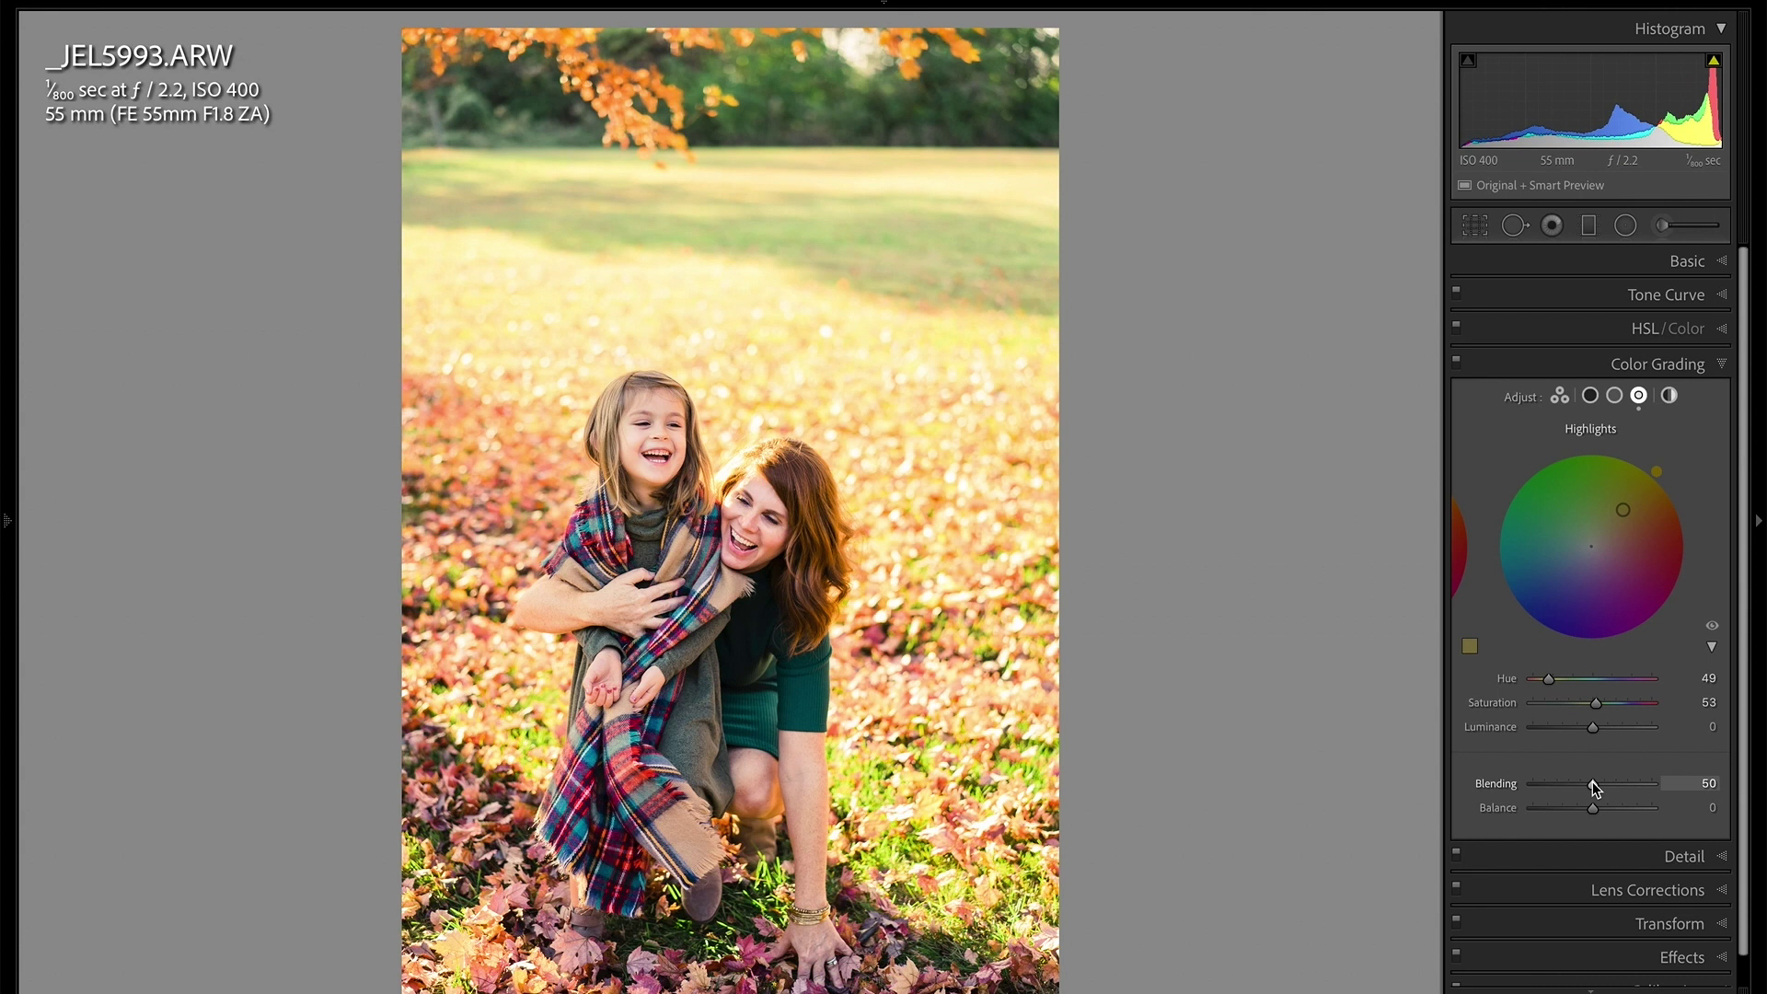
pyautogui.moveTo(1593, 783); pyautogui.dragTo(1704, 789)
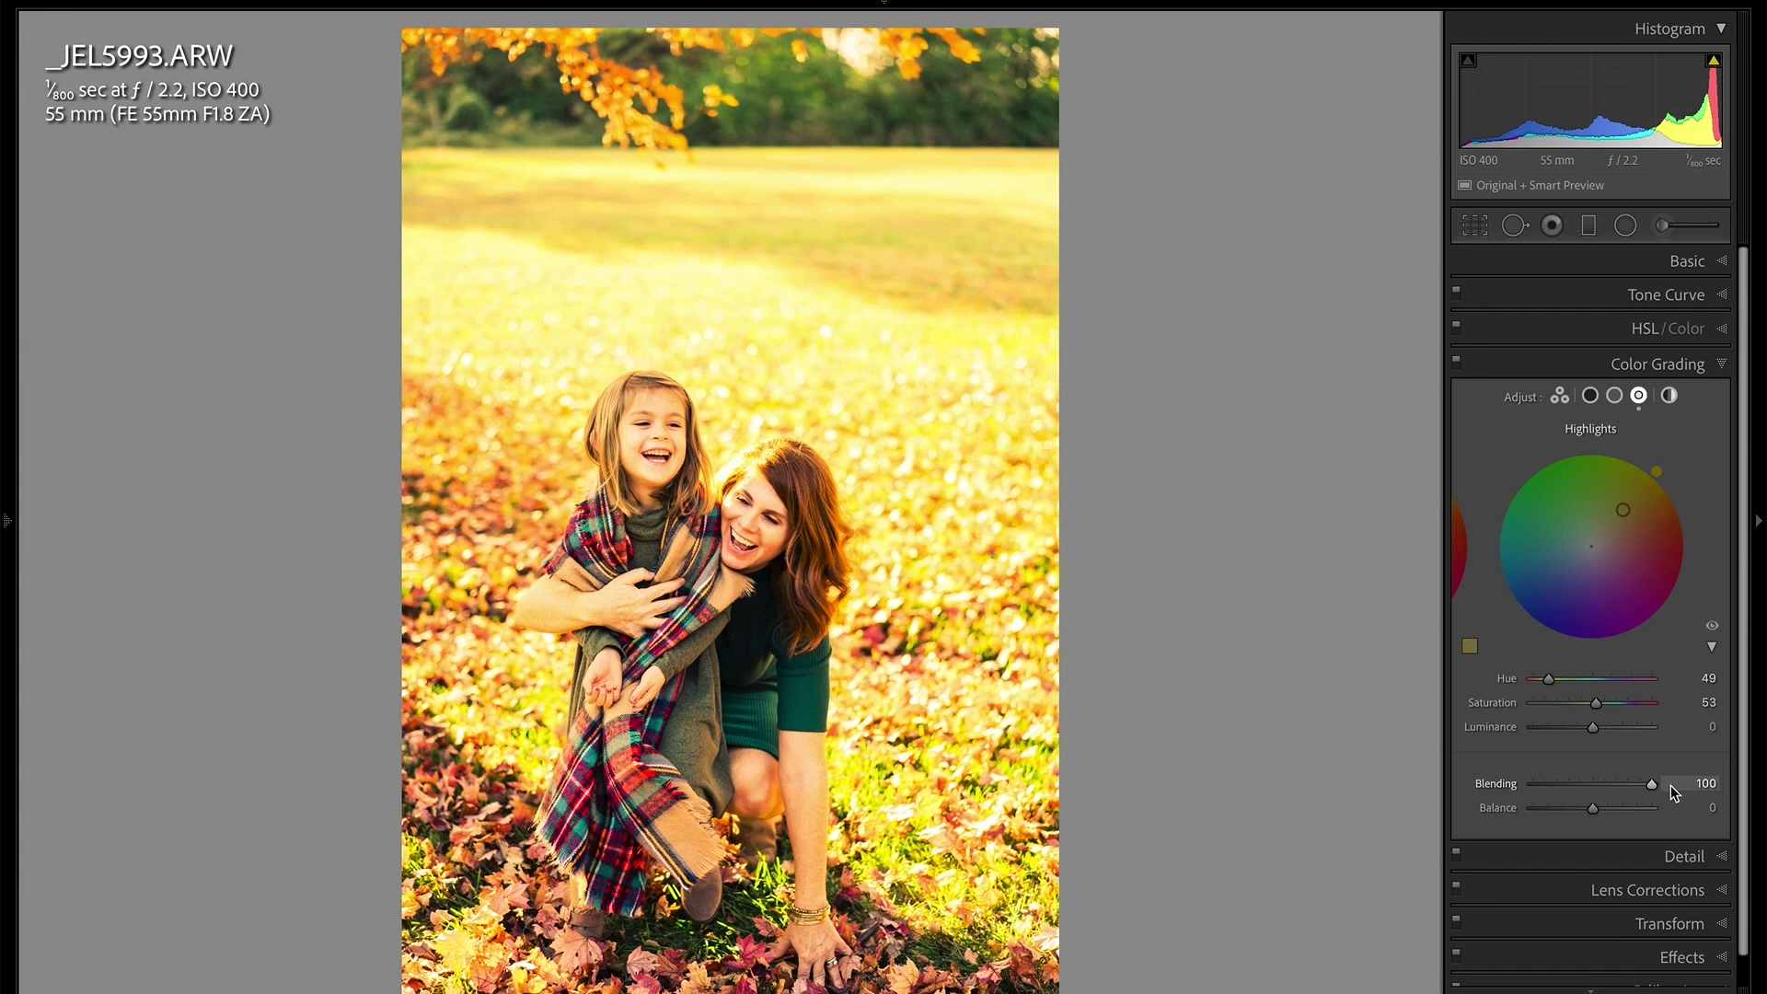
pyautogui.moveTo(1650, 787); pyautogui.dragTo(1707, 791)
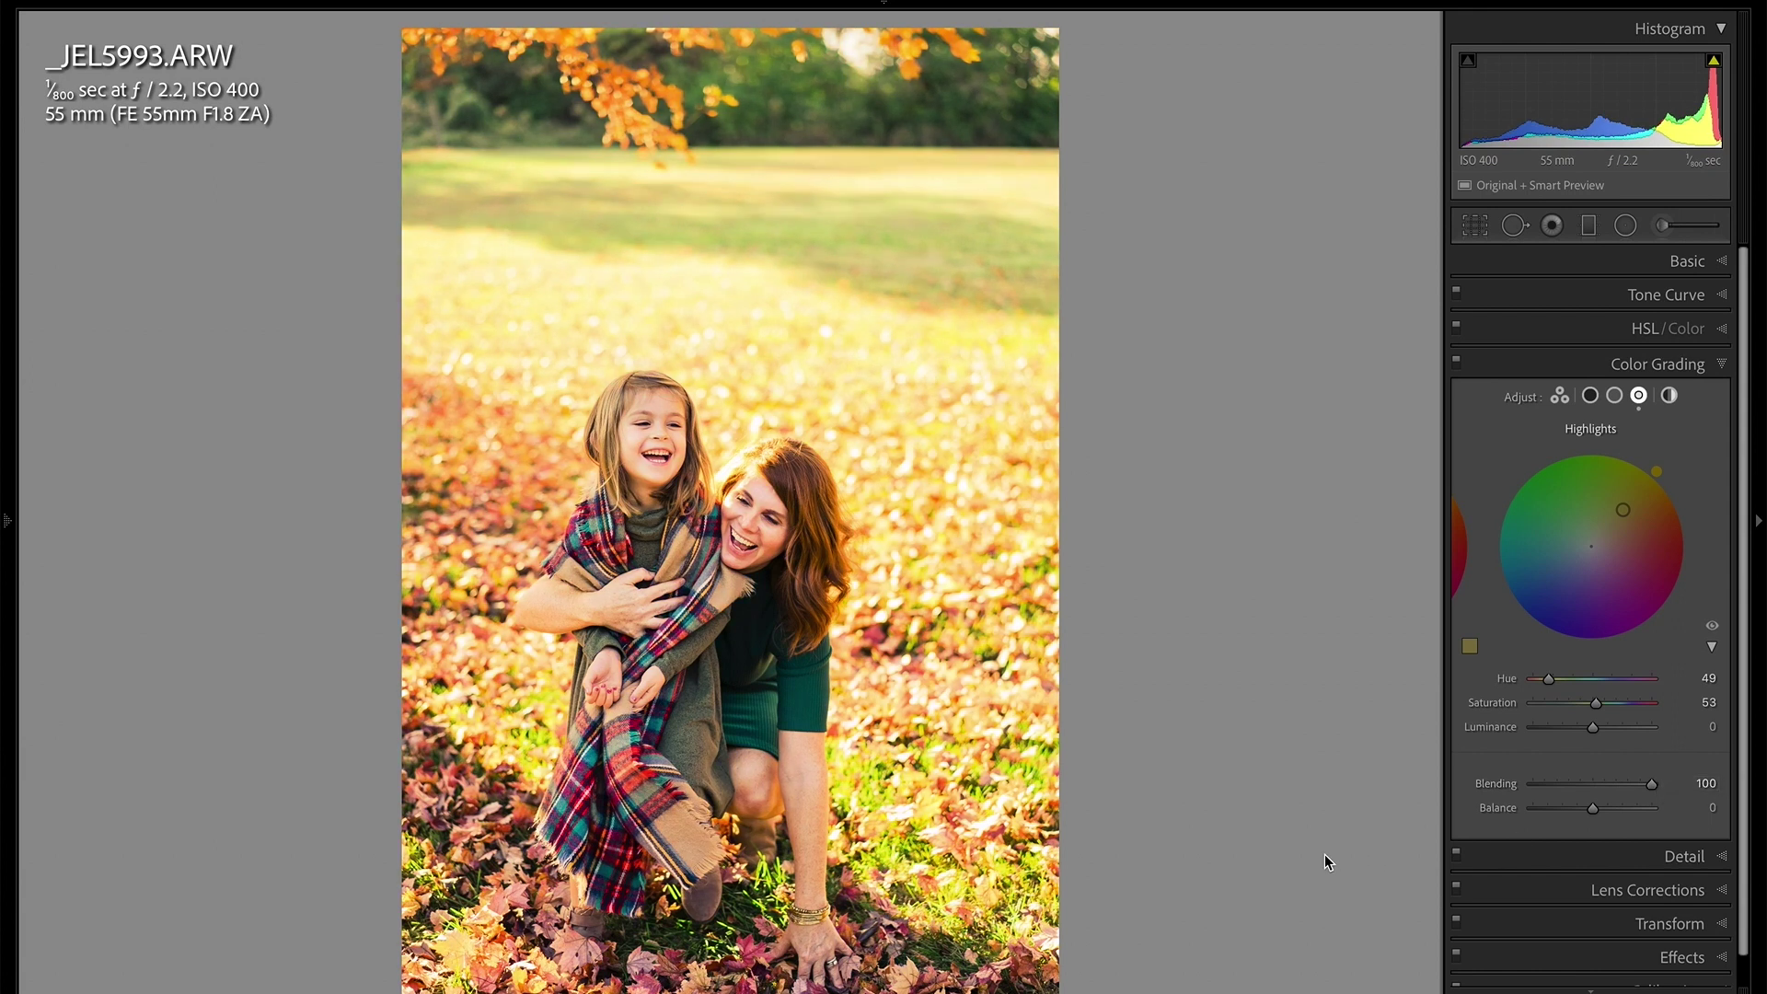
pyautogui.doubleClick(1495, 784)
pyautogui.moveTo(1591, 808); pyautogui.dragTo(1701, 814)
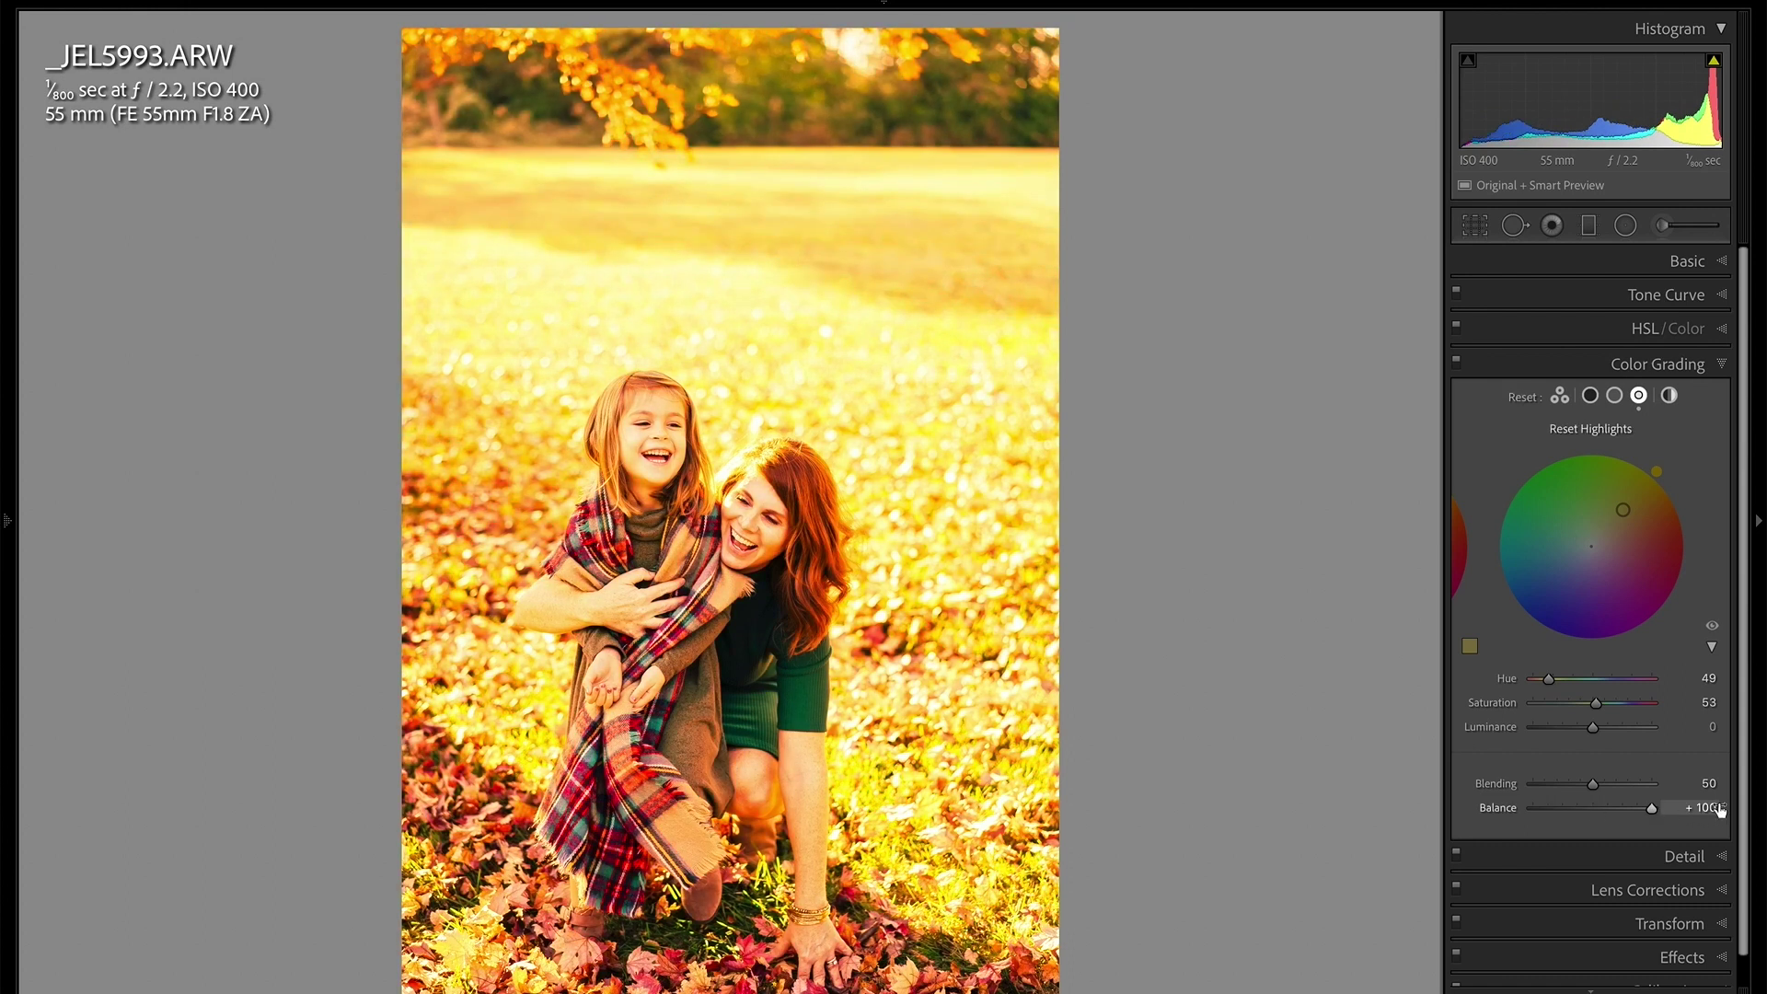
pyautogui.doubleClick(1488, 810)
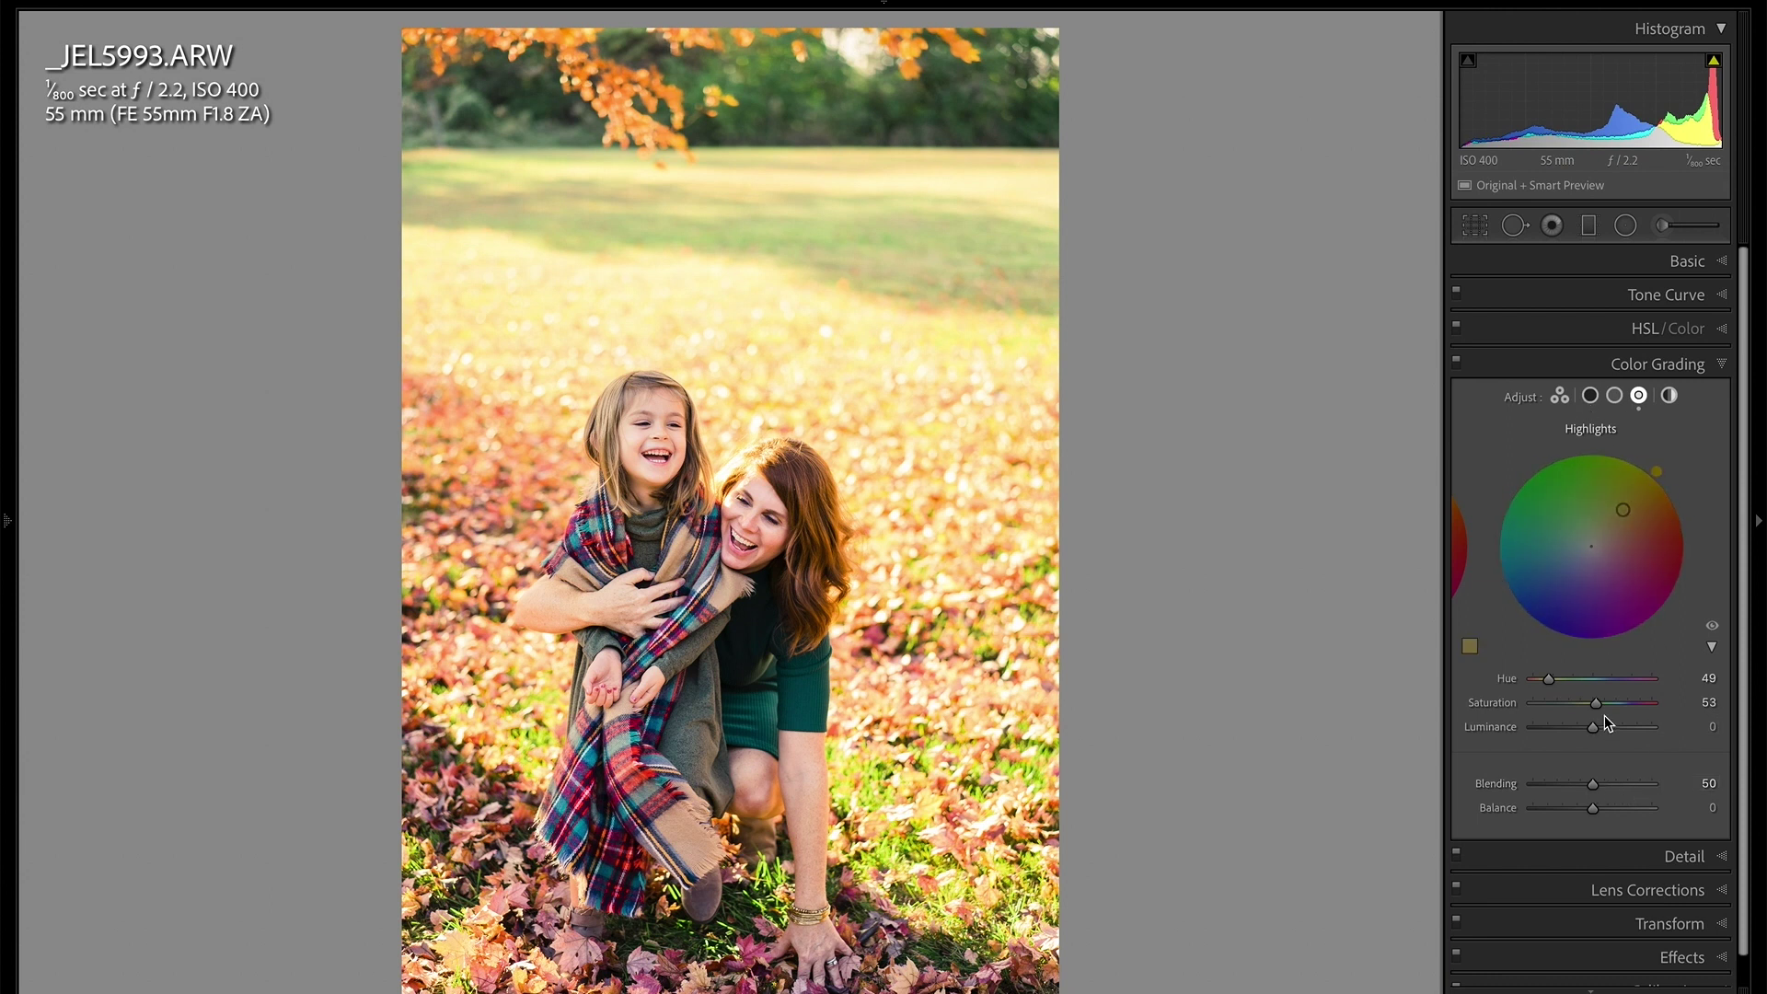
# Test Blending at 82, compare Before/After, reset Blending to 50, and lower highlight saturation to 51.
pyautogui.moveTo(1591, 781)
pyautogui.mouseDown()
pyautogui.moveTo(1630, 780)
pyautogui.moveTo(1504, 810)
pyautogui.moveTo(1589, 783)
pyautogui.moveTo(1564, 784)
pyautogui.mouseUp()
pyautogui.press('\\')
pyautogui.press('\\')
pyautogui.press('\\')
pyautogui.press('\\')
pyautogui.doubleClick(1501, 787)
pyautogui.moveTo(1622, 509); pyautogui.dragTo(1624, 518)
# Switch Color Grading to the 3-way view showing shadows, midtones and highlights wheels.
pyautogui.click(1559, 395)
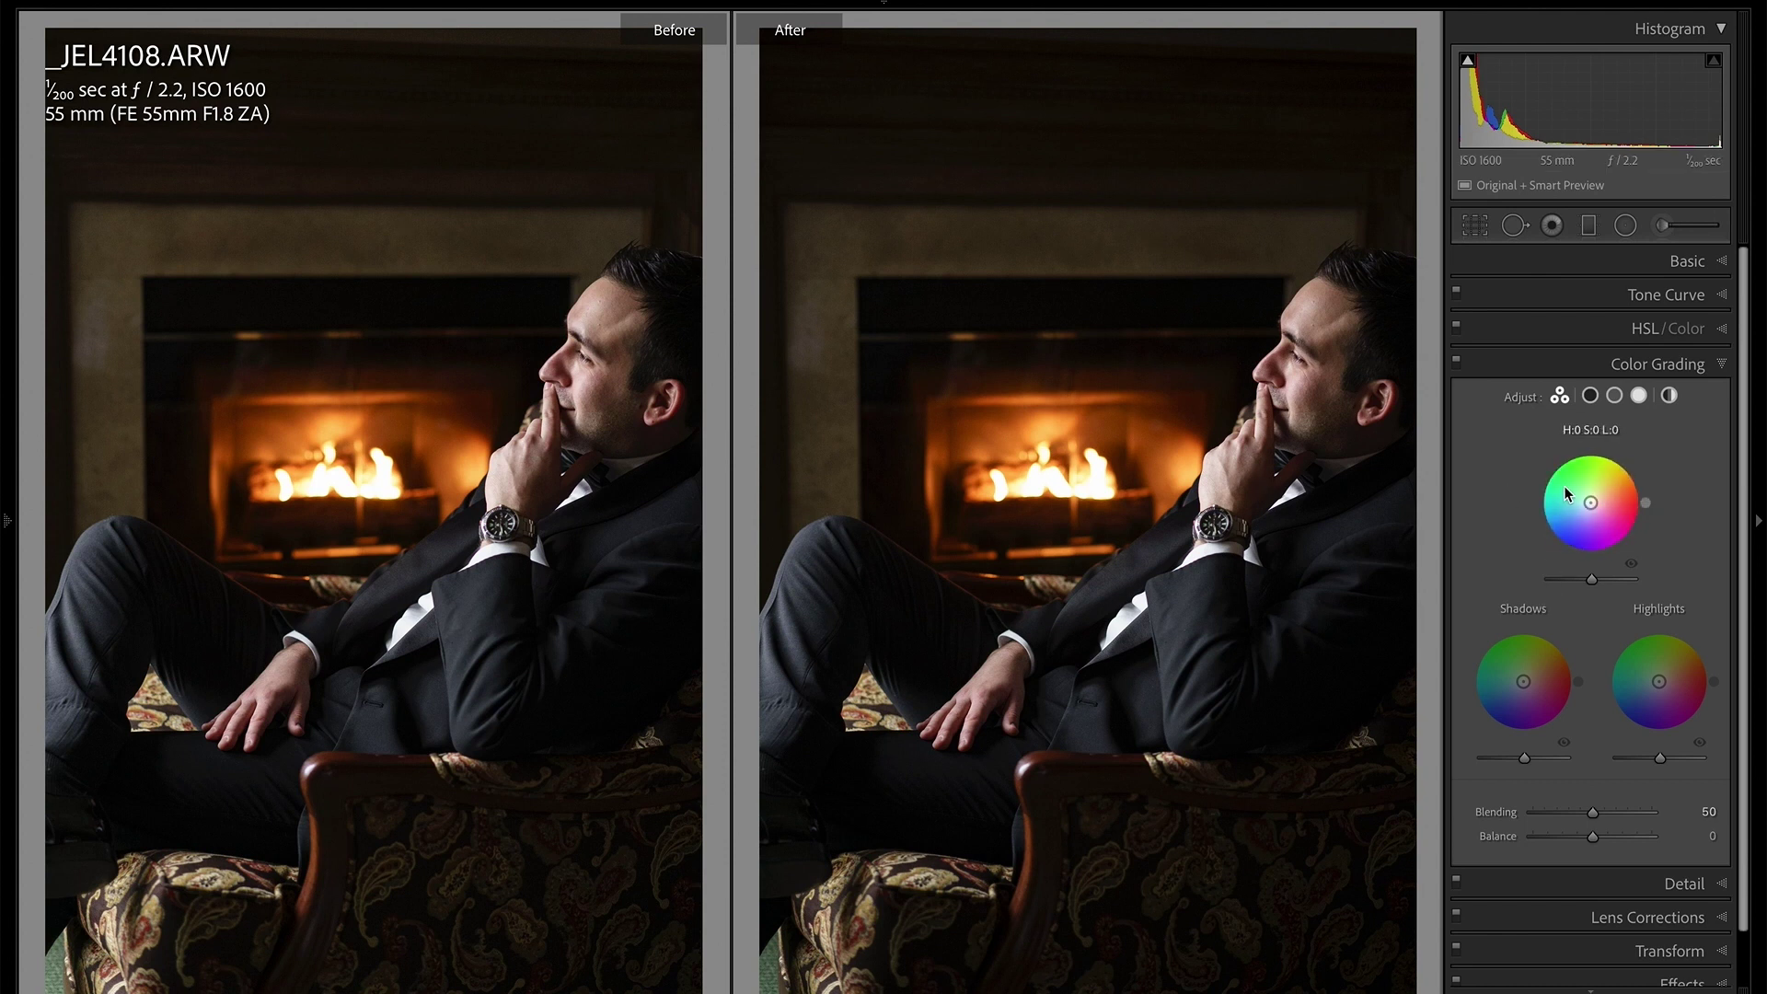
# Try a warm highlight tint and clear it, then tint the midtones yellow at hue 50, saturation 40.
pyautogui.click(1639, 395)
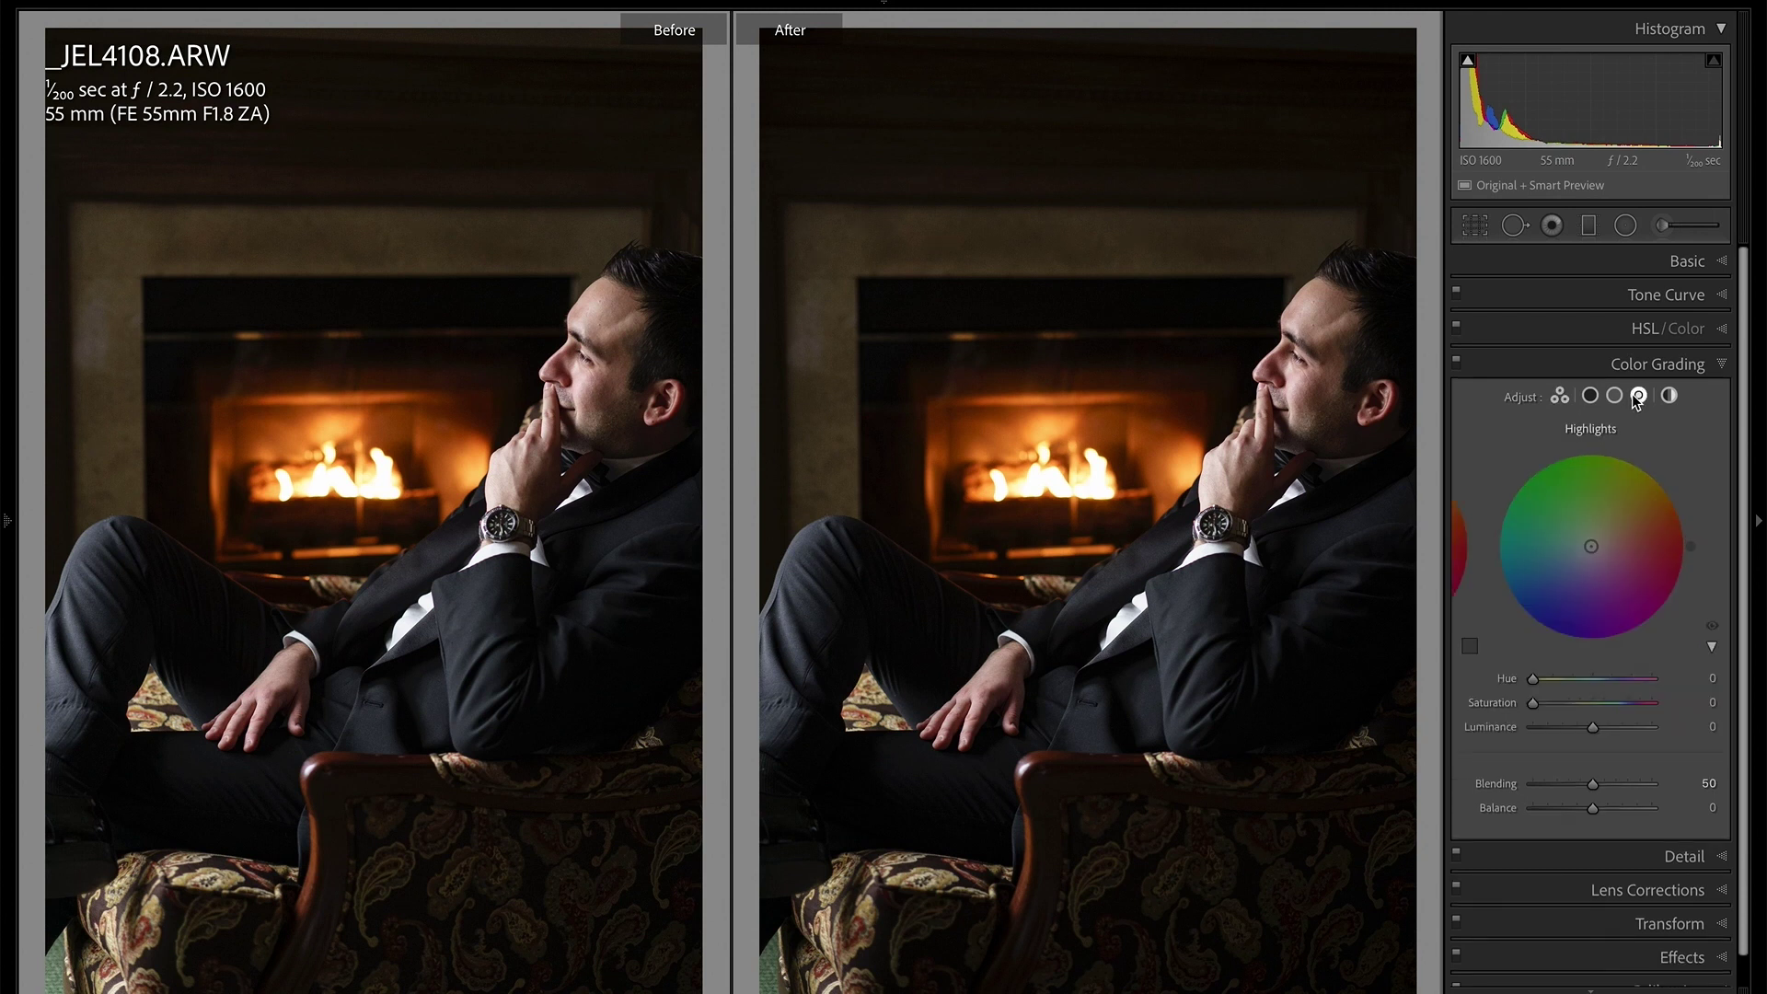
pyautogui.moveTo(1592, 545)
pyautogui.mouseDown()
pyautogui.moveTo(1623, 510)
pyautogui.moveTo(1609, 523)
pyautogui.mouseUp()
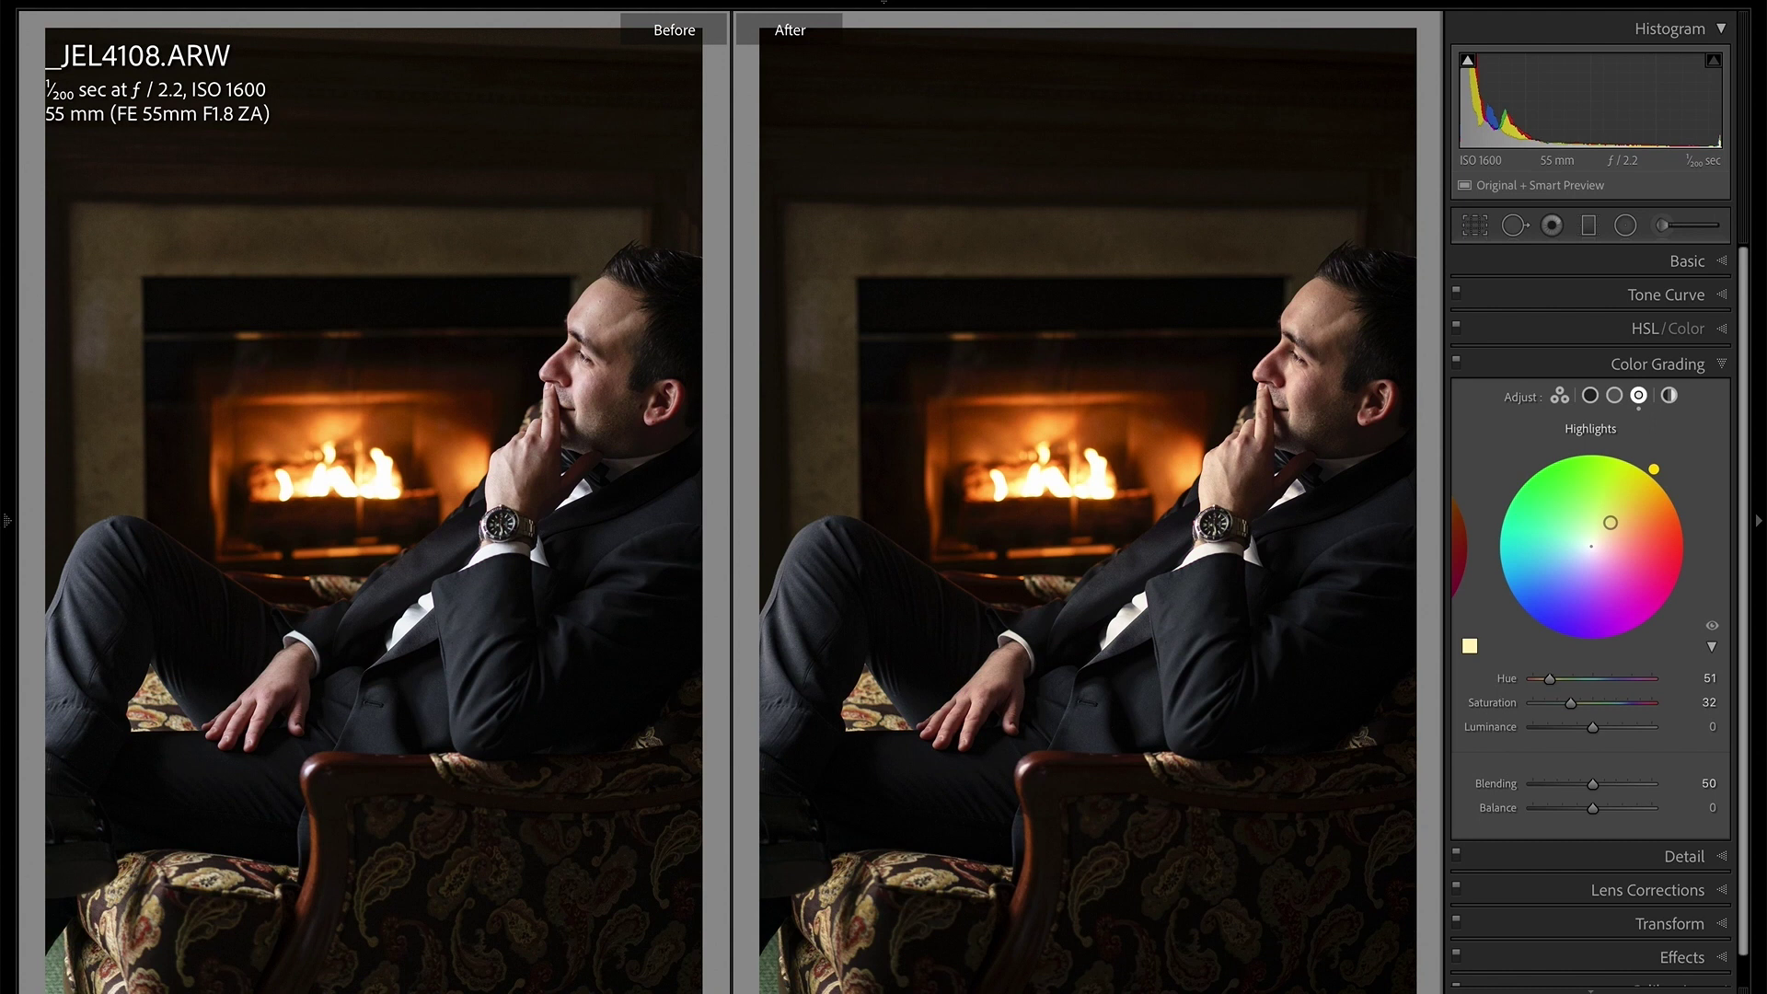
pyautogui.click(1454, 361)
pyautogui.click(1455, 361)
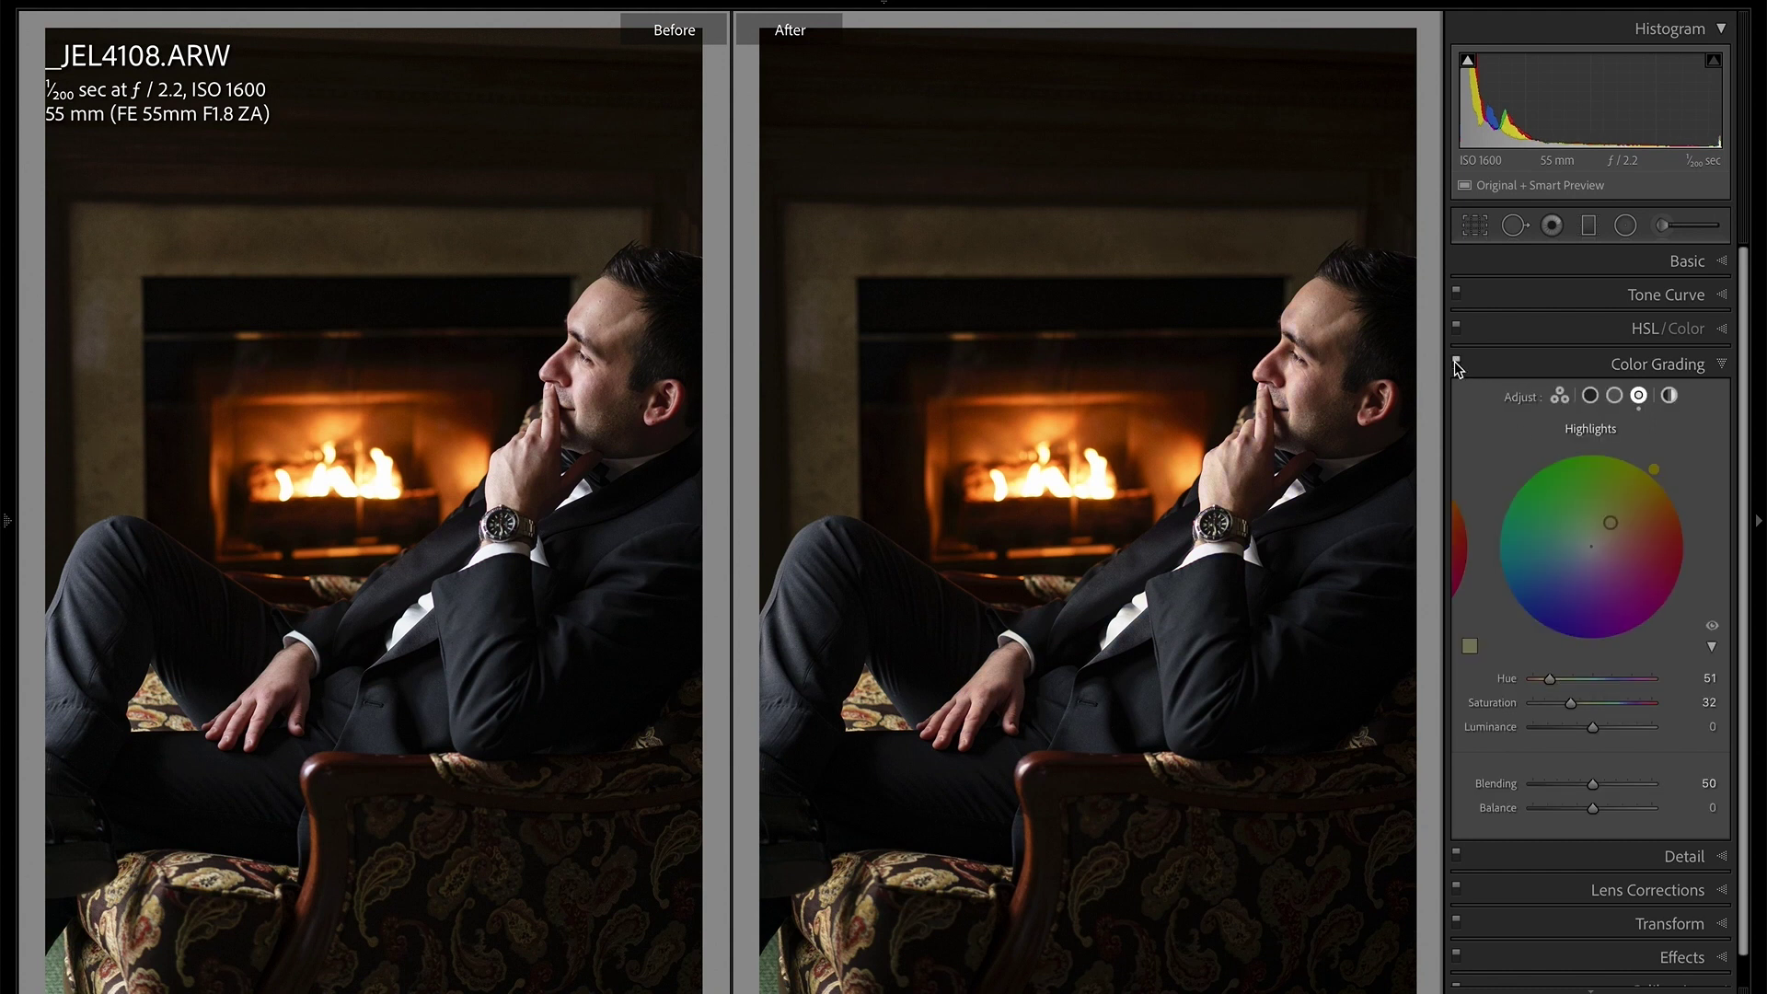
pyautogui.doubleClick(1506, 678)
pyautogui.doubleClick(1492, 702)
pyautogui.click(1612, 405)
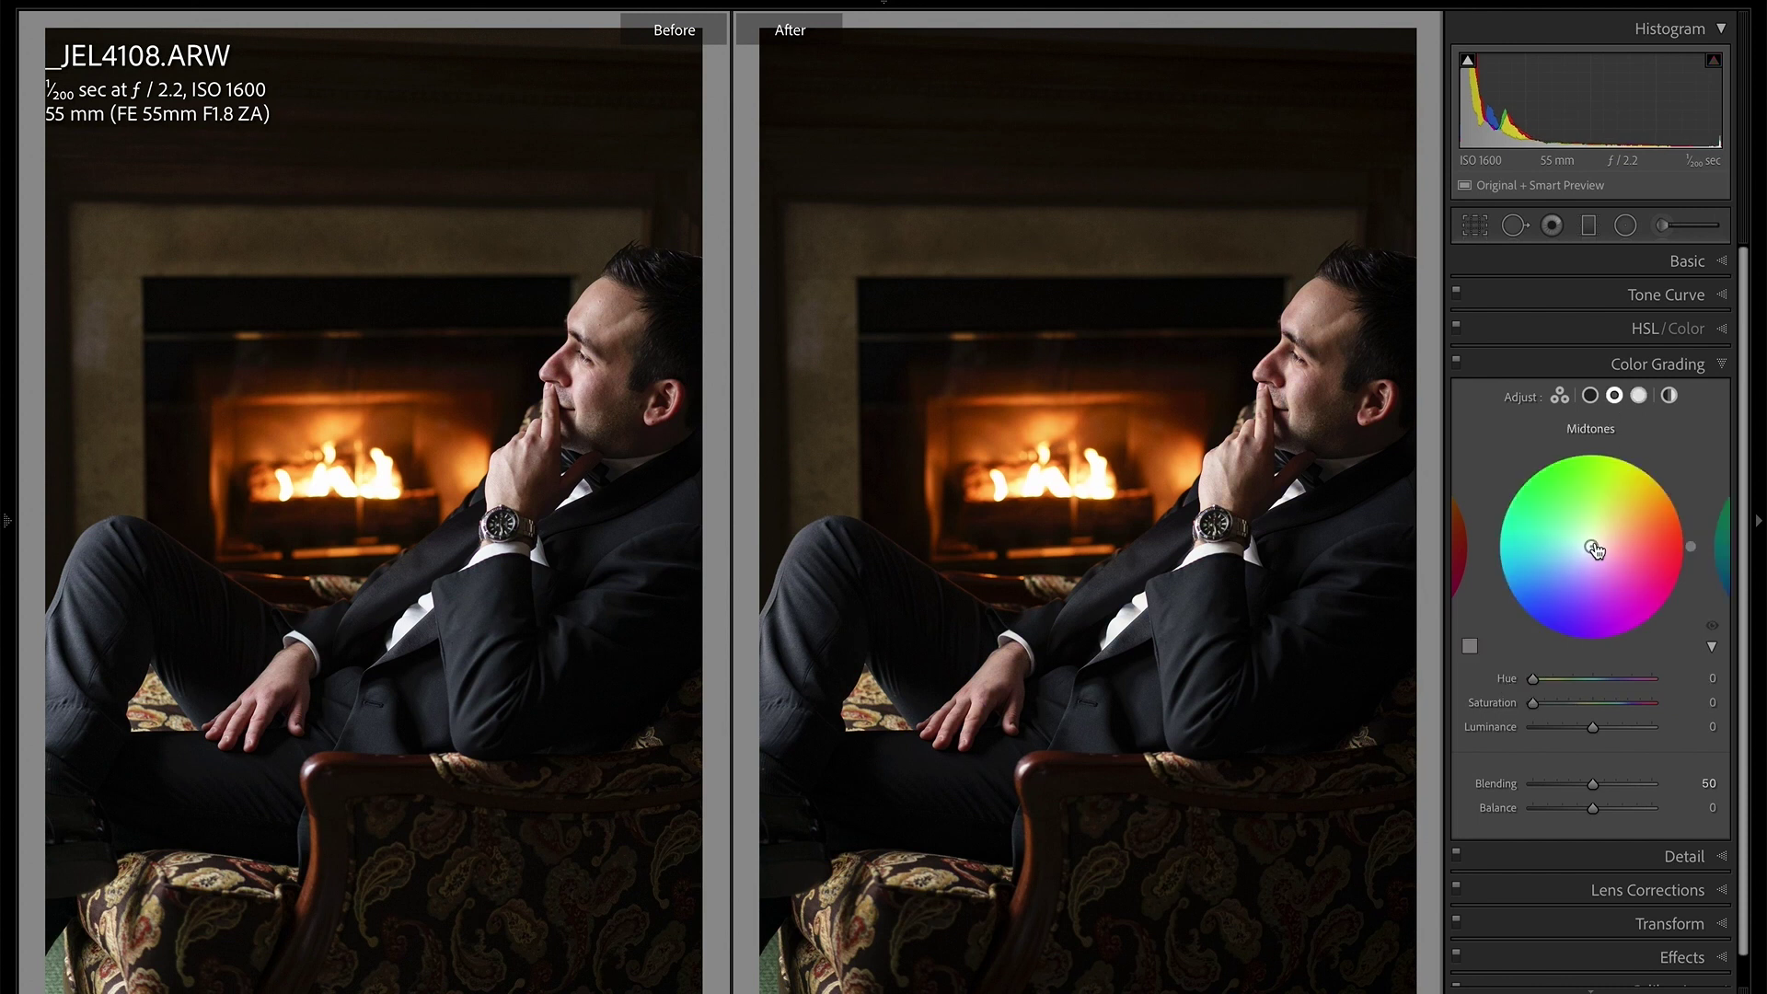
pyautogui.moveTo(1591, 546); pyautogui.dragTo(1615, 517)
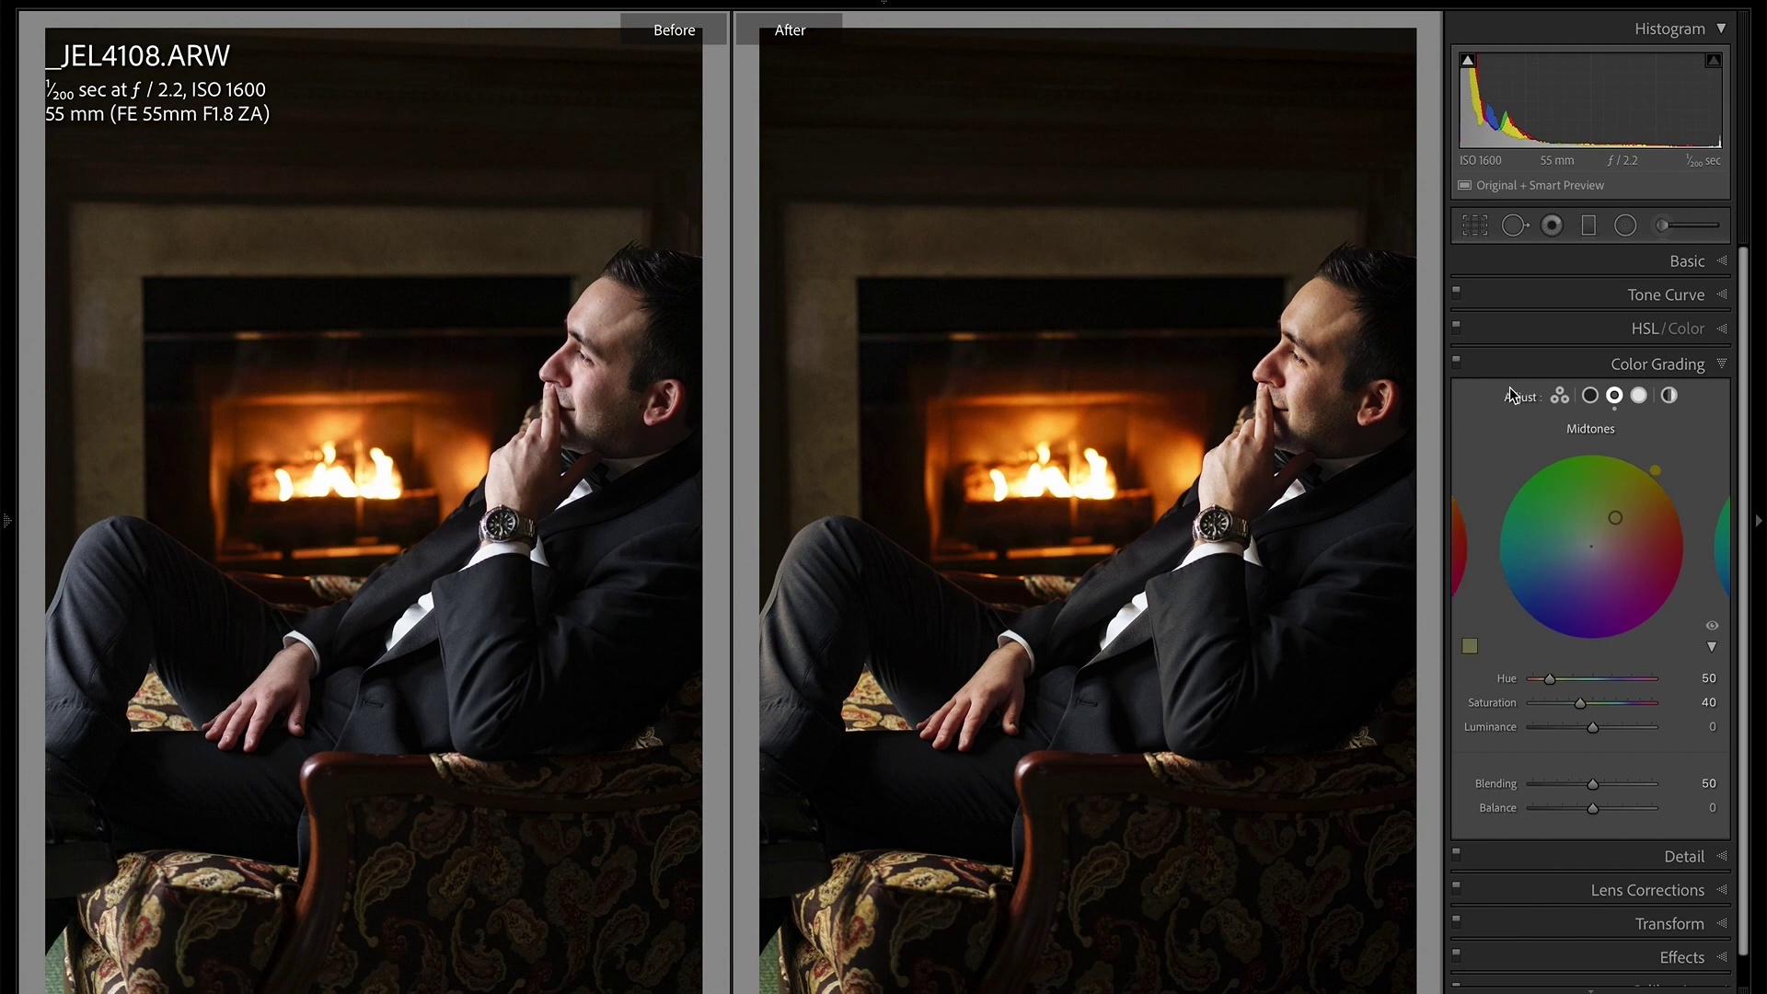
# Compare the portrait's before view, then darken the midtone luminance to -31.
pyautogui.press('\\')
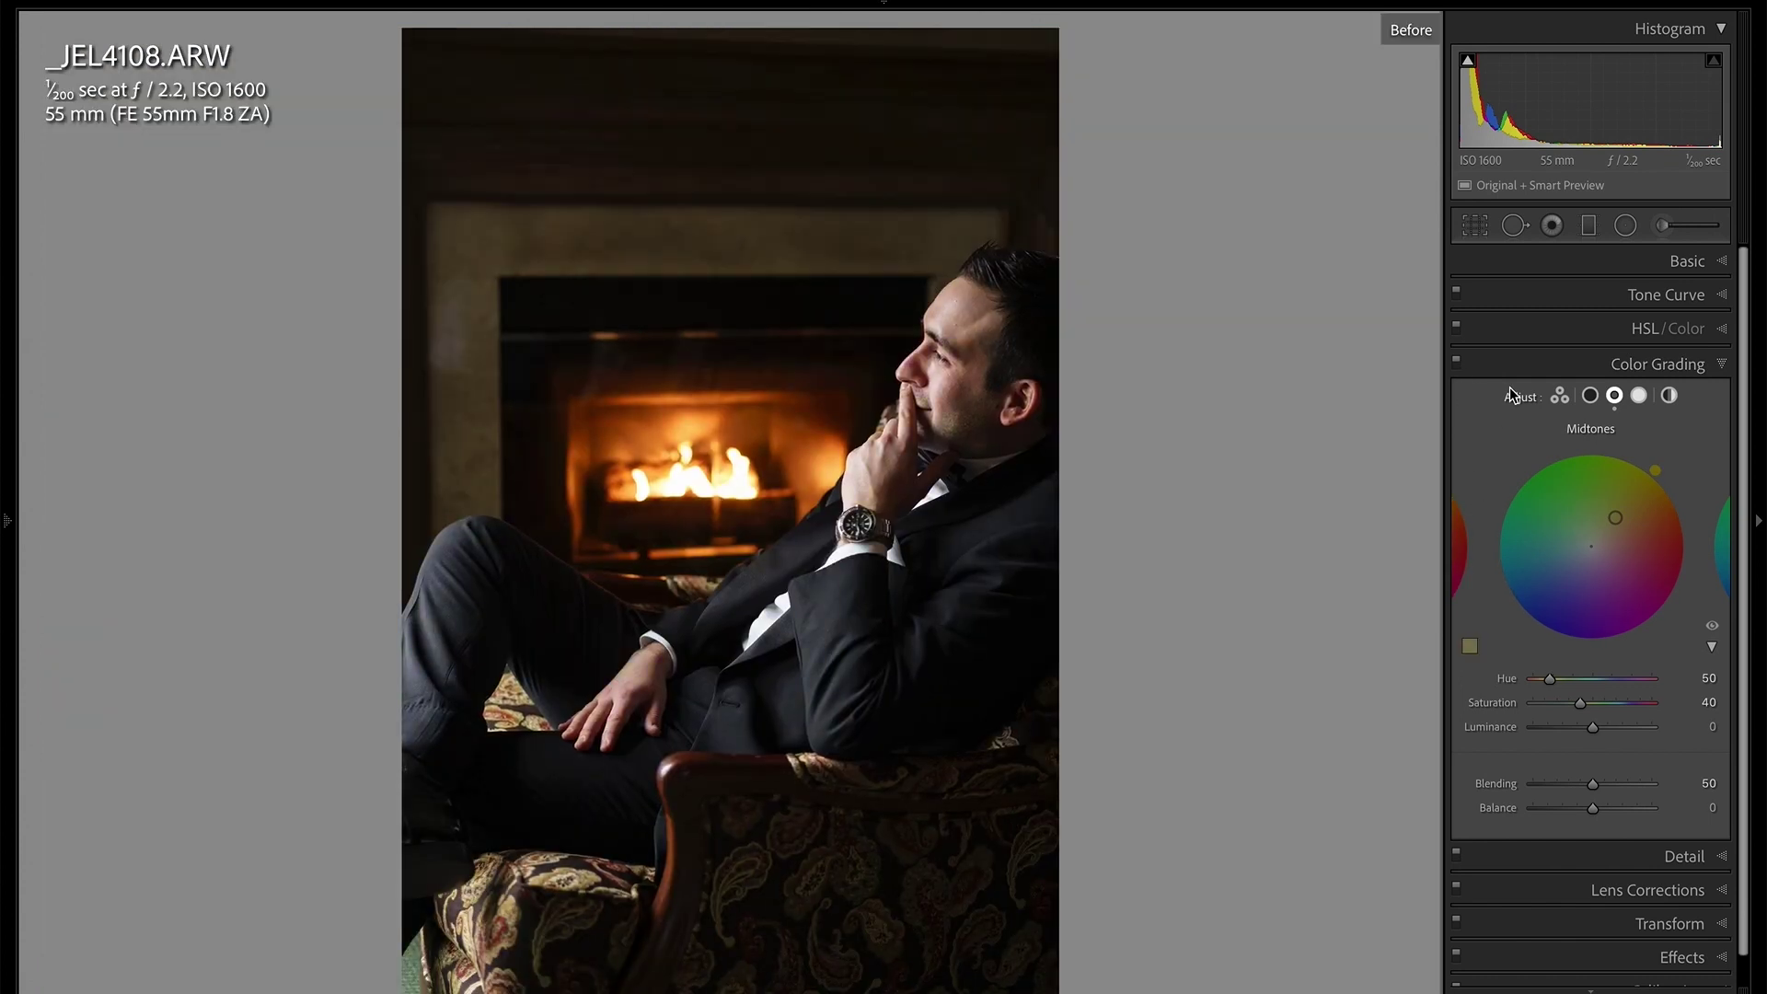
pyautogui.press('\\')
pyautogui.press('\\')
pyautogui.press('\\')
pyautogui.press('\\')
pyautogui.press('\\')
pyautogui.press('\\')
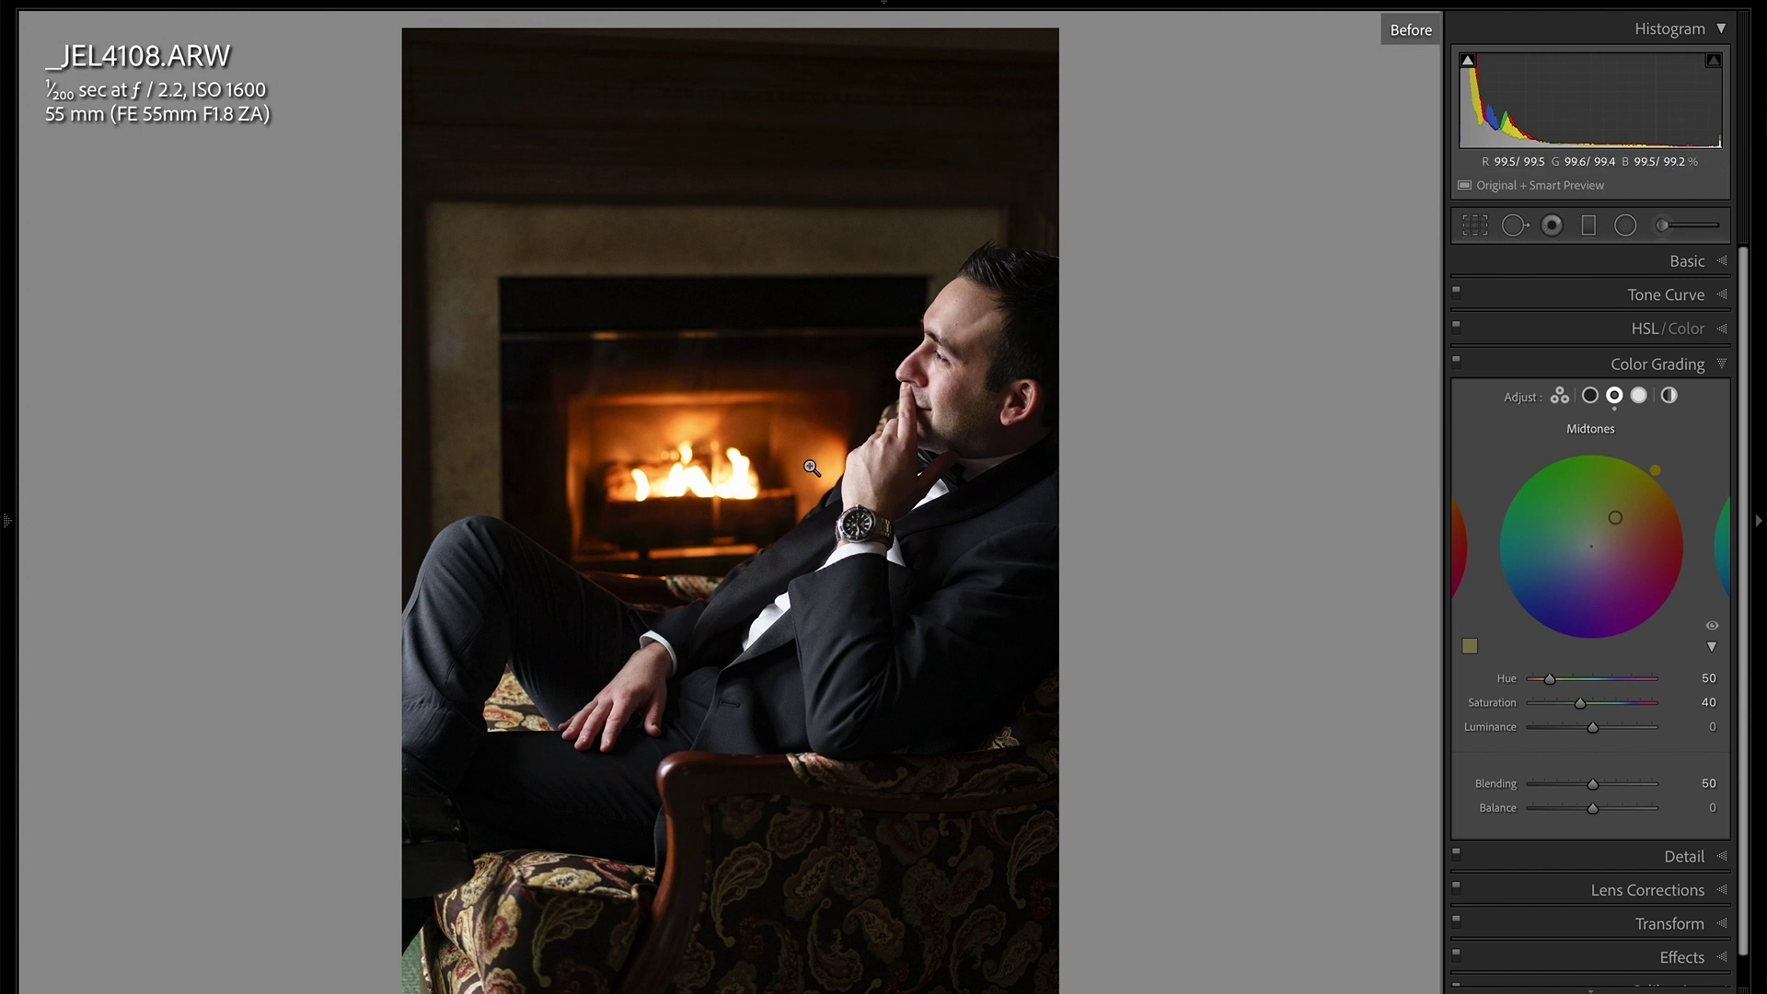
pyautogui.press('\\')
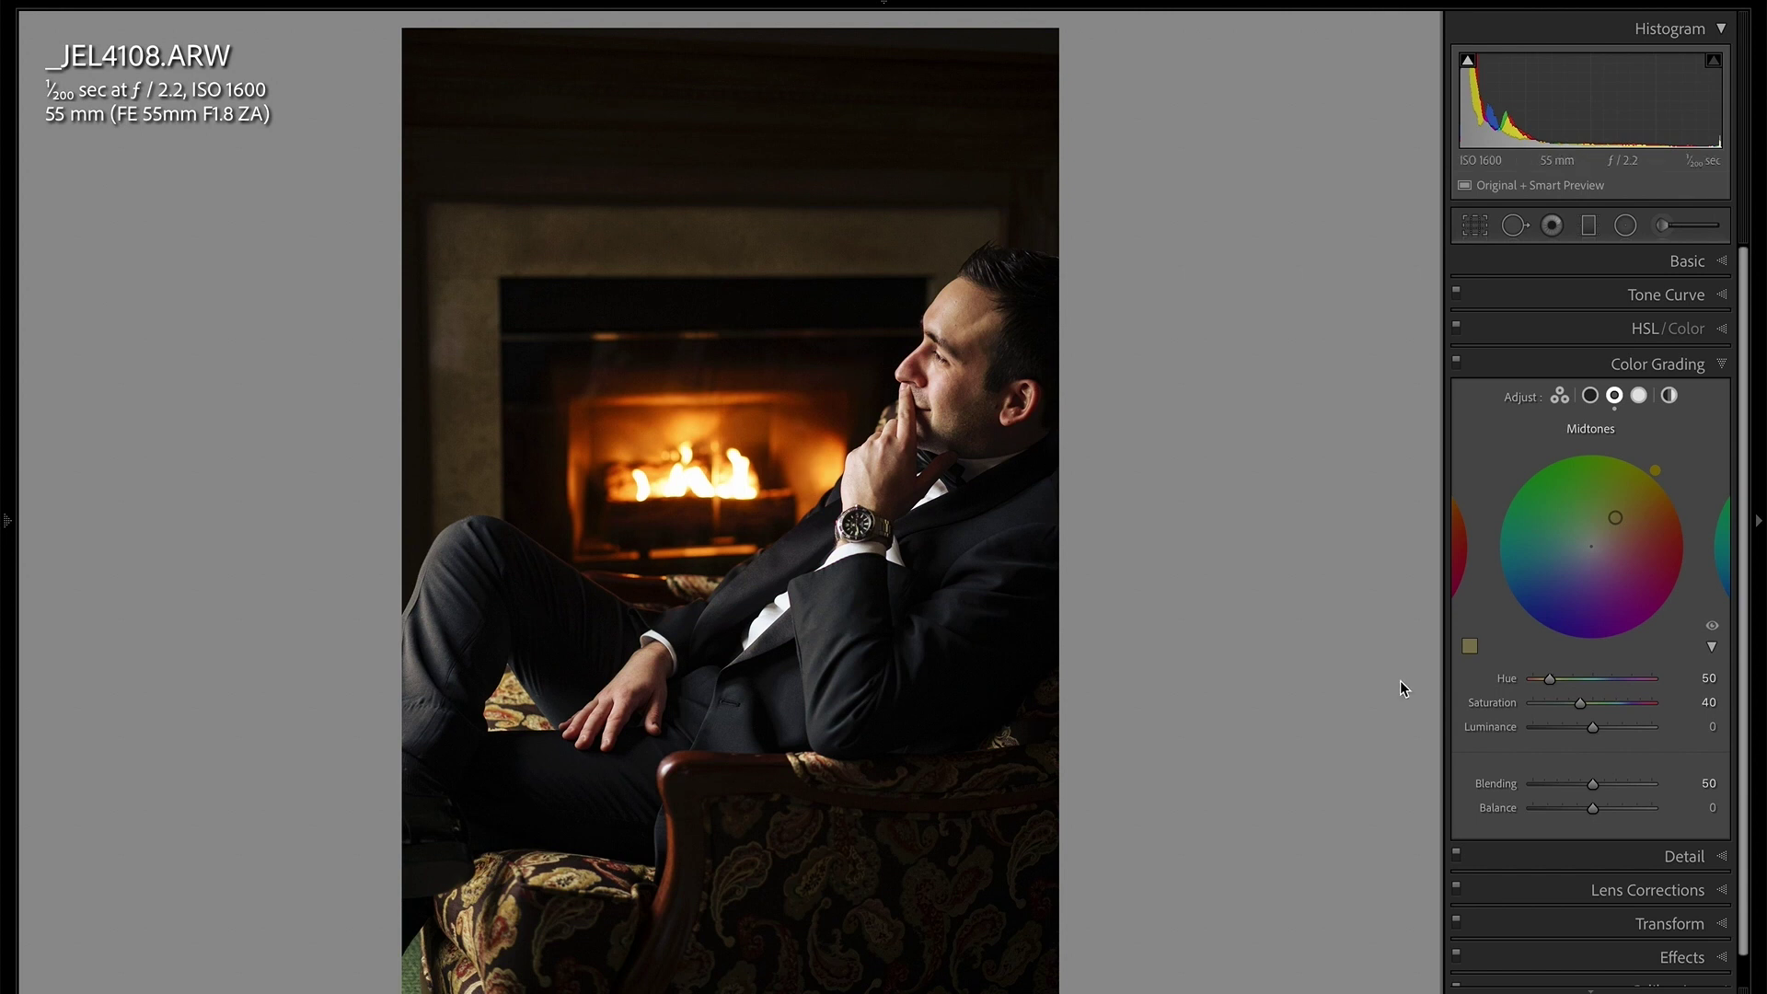
pyautogui.moveTo(1593, 728); pyautogui.dragTo(1566, 730)
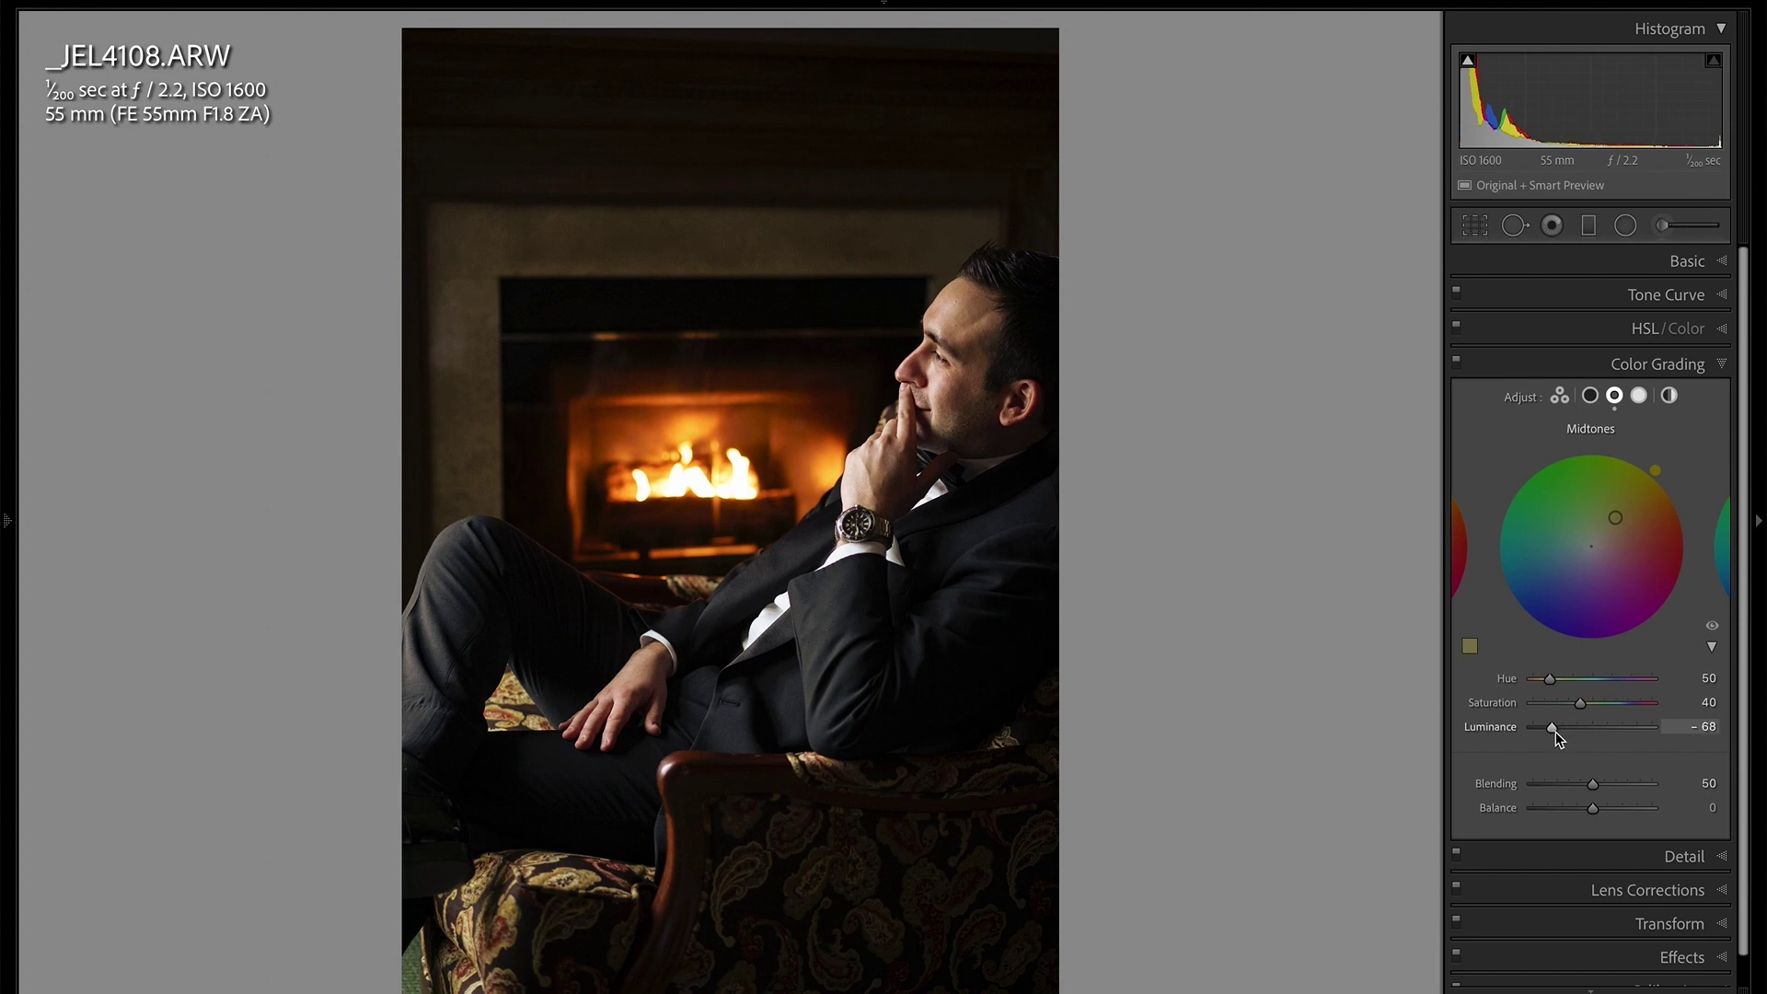
pyautogui.moveTo(1568, 734)
pyautogui.mouseDown()
pyautogui.moveTo(1597, 704)
pyautogui.moveTo(1580, 714)
pyautogui.mouseUp()
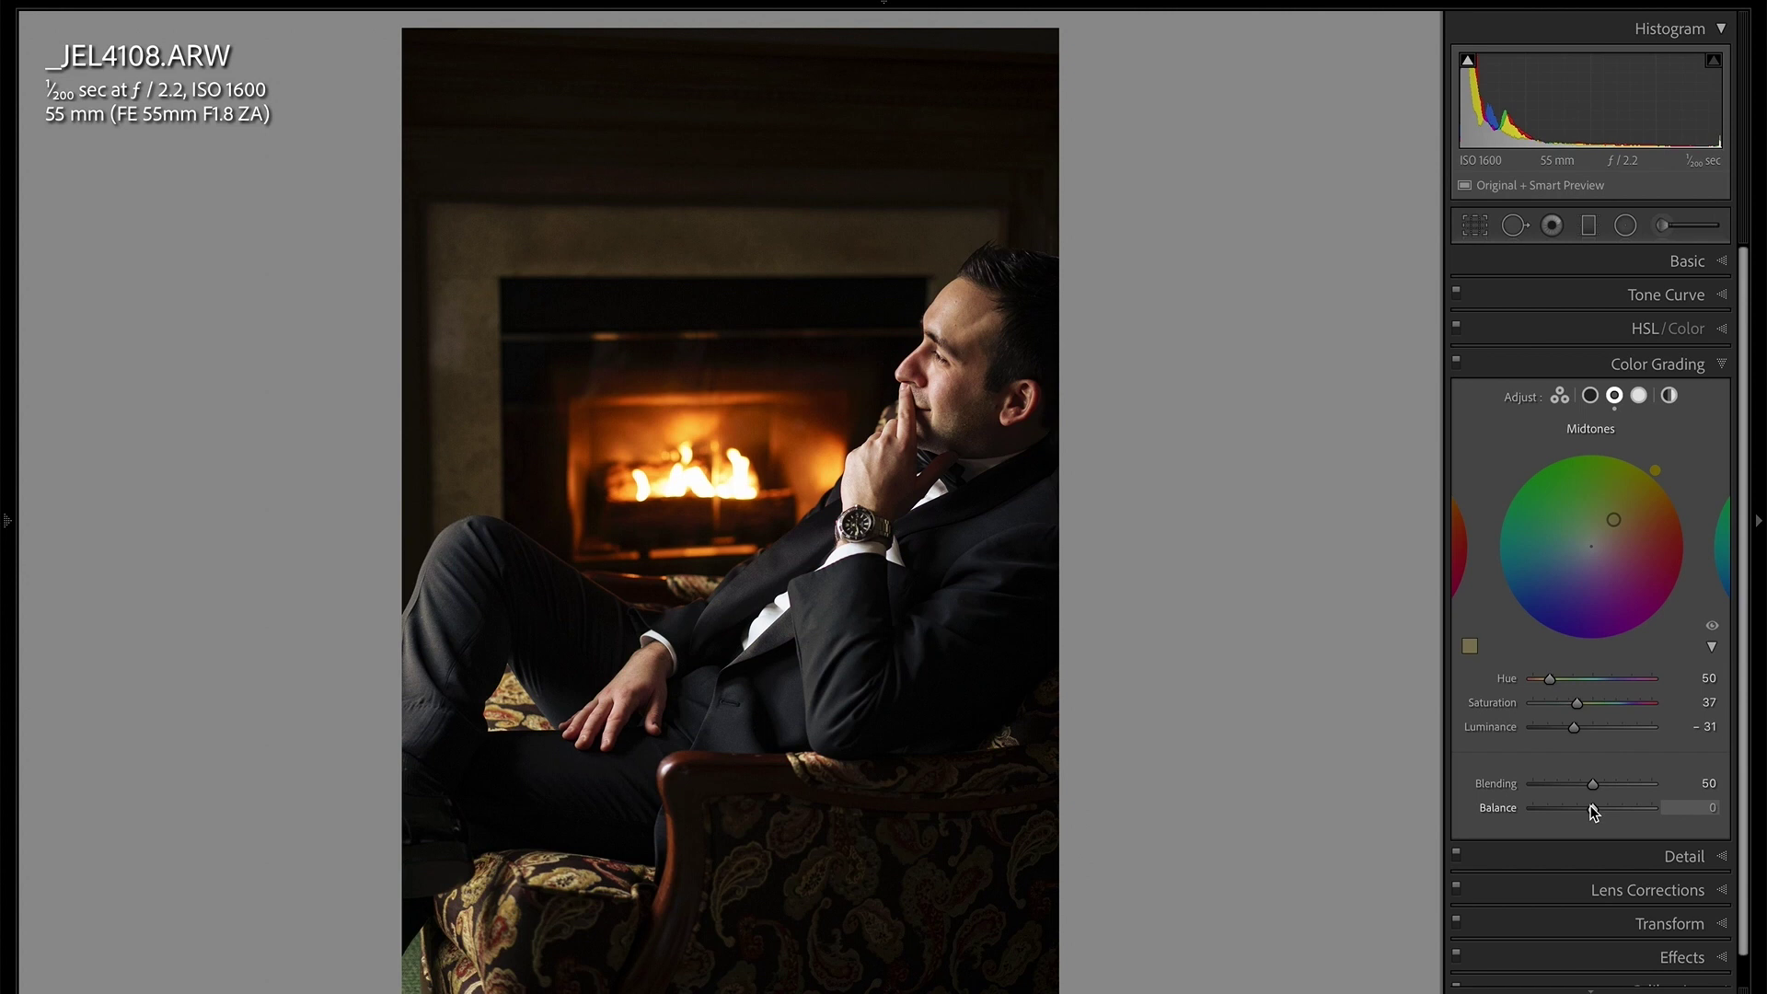
# Adjust the grading Balance slider and reset Blending back to 50.
pyautogui.click(1616, 813)
pyautogui.moveTo(1616, 814); pyautogui.dragTo(1487, 810)
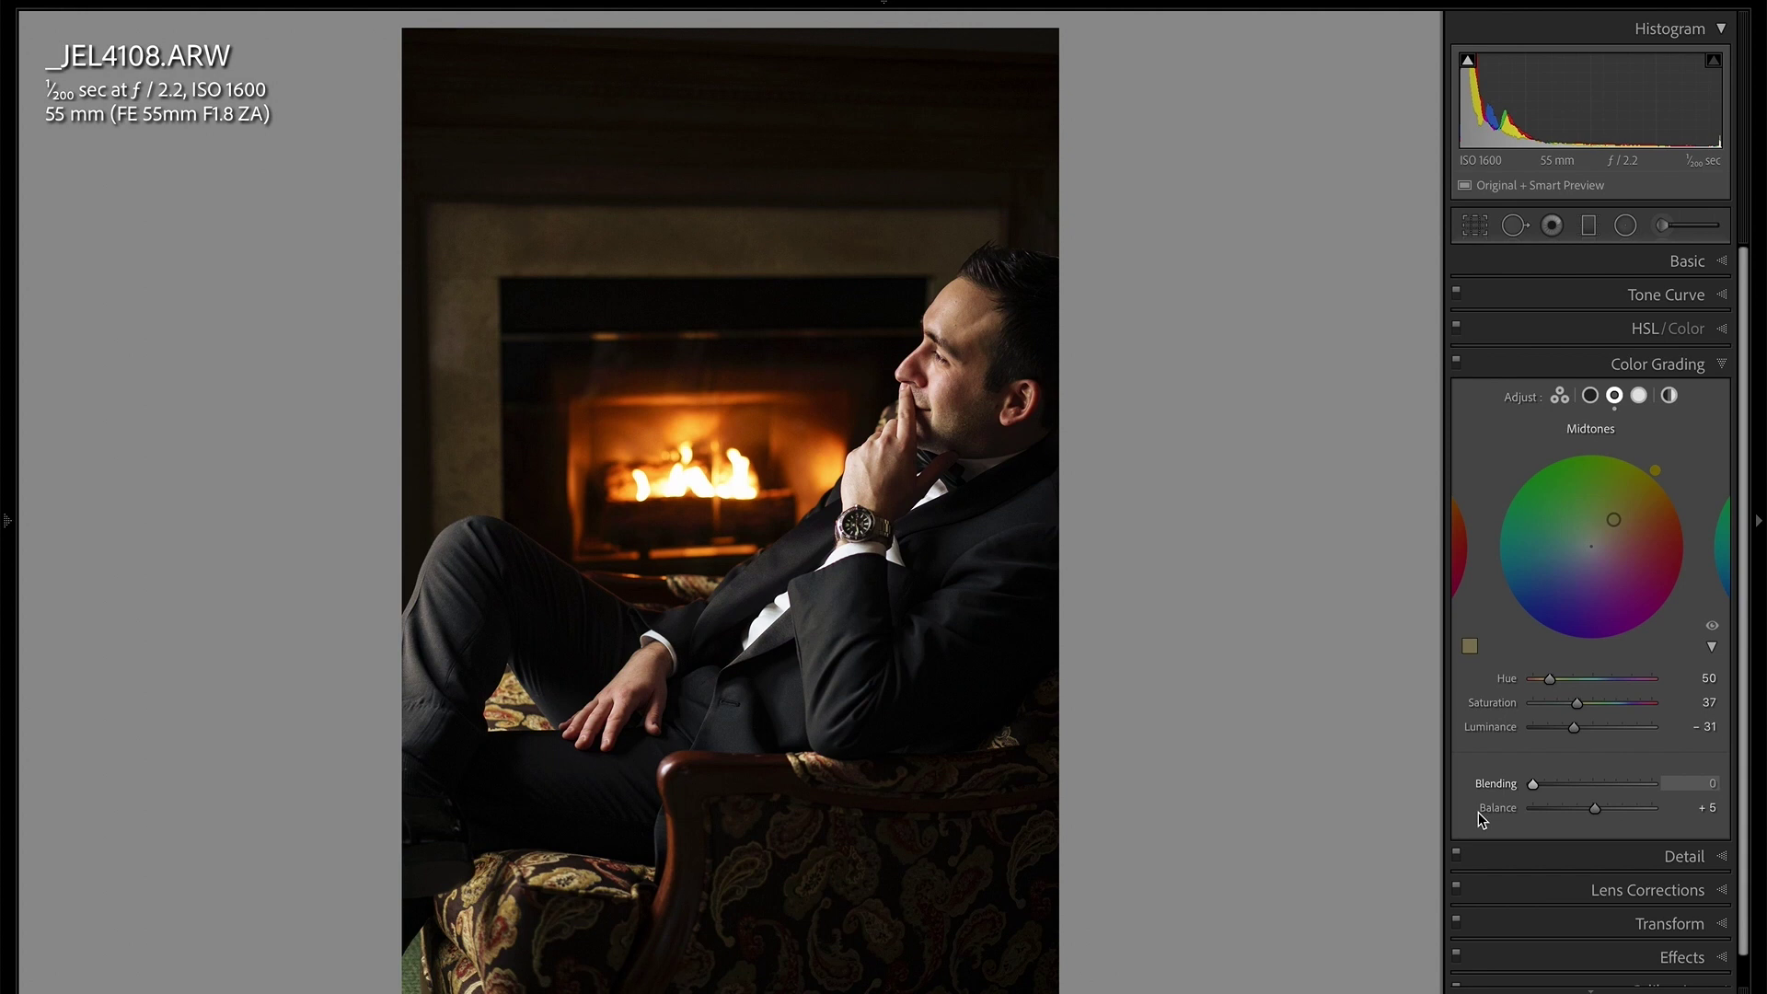
pyautogui.doubleClick(1494, 781)
# Reset Balance to 0, set Global luminance to -13, compare Before/After, and show all panels.
pyautogui.doubleClick(1494, 808)
pyautogui.click(1638, 395)
pyautogui.click(1669, 396)
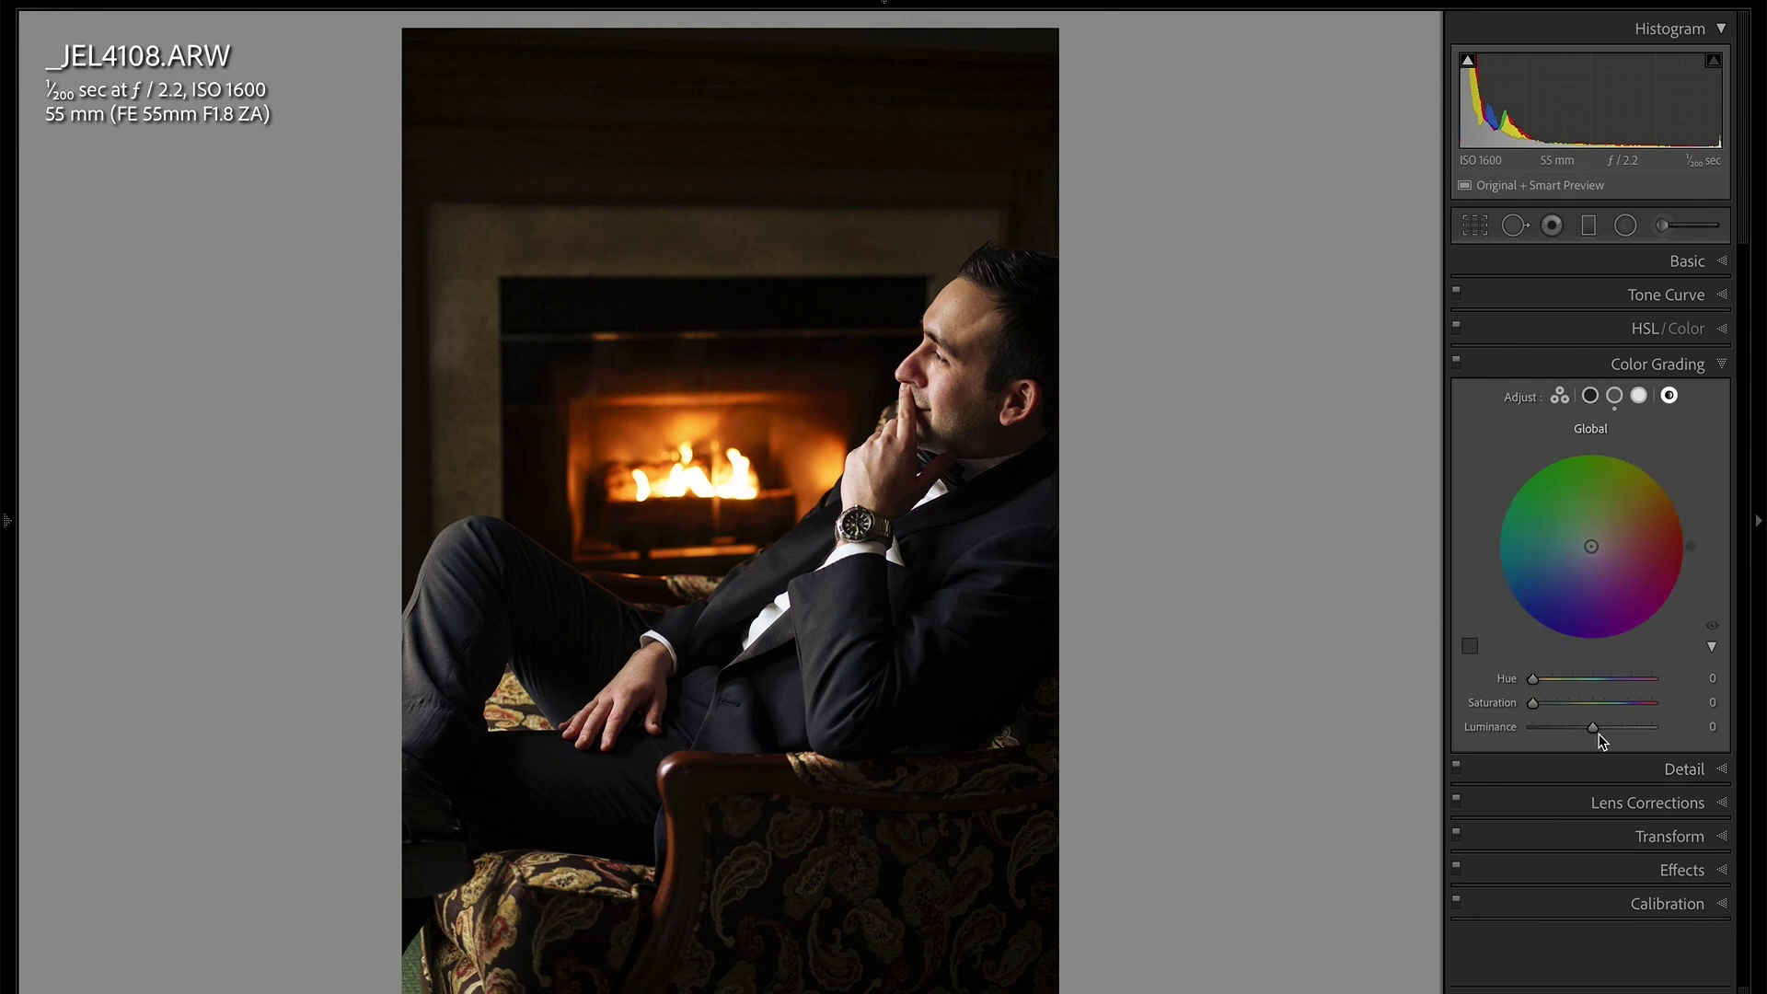
pyautogui.moveTo(1593, 730); pyautogui.dragTo(1584, 727)
pyautogui.press('\\')
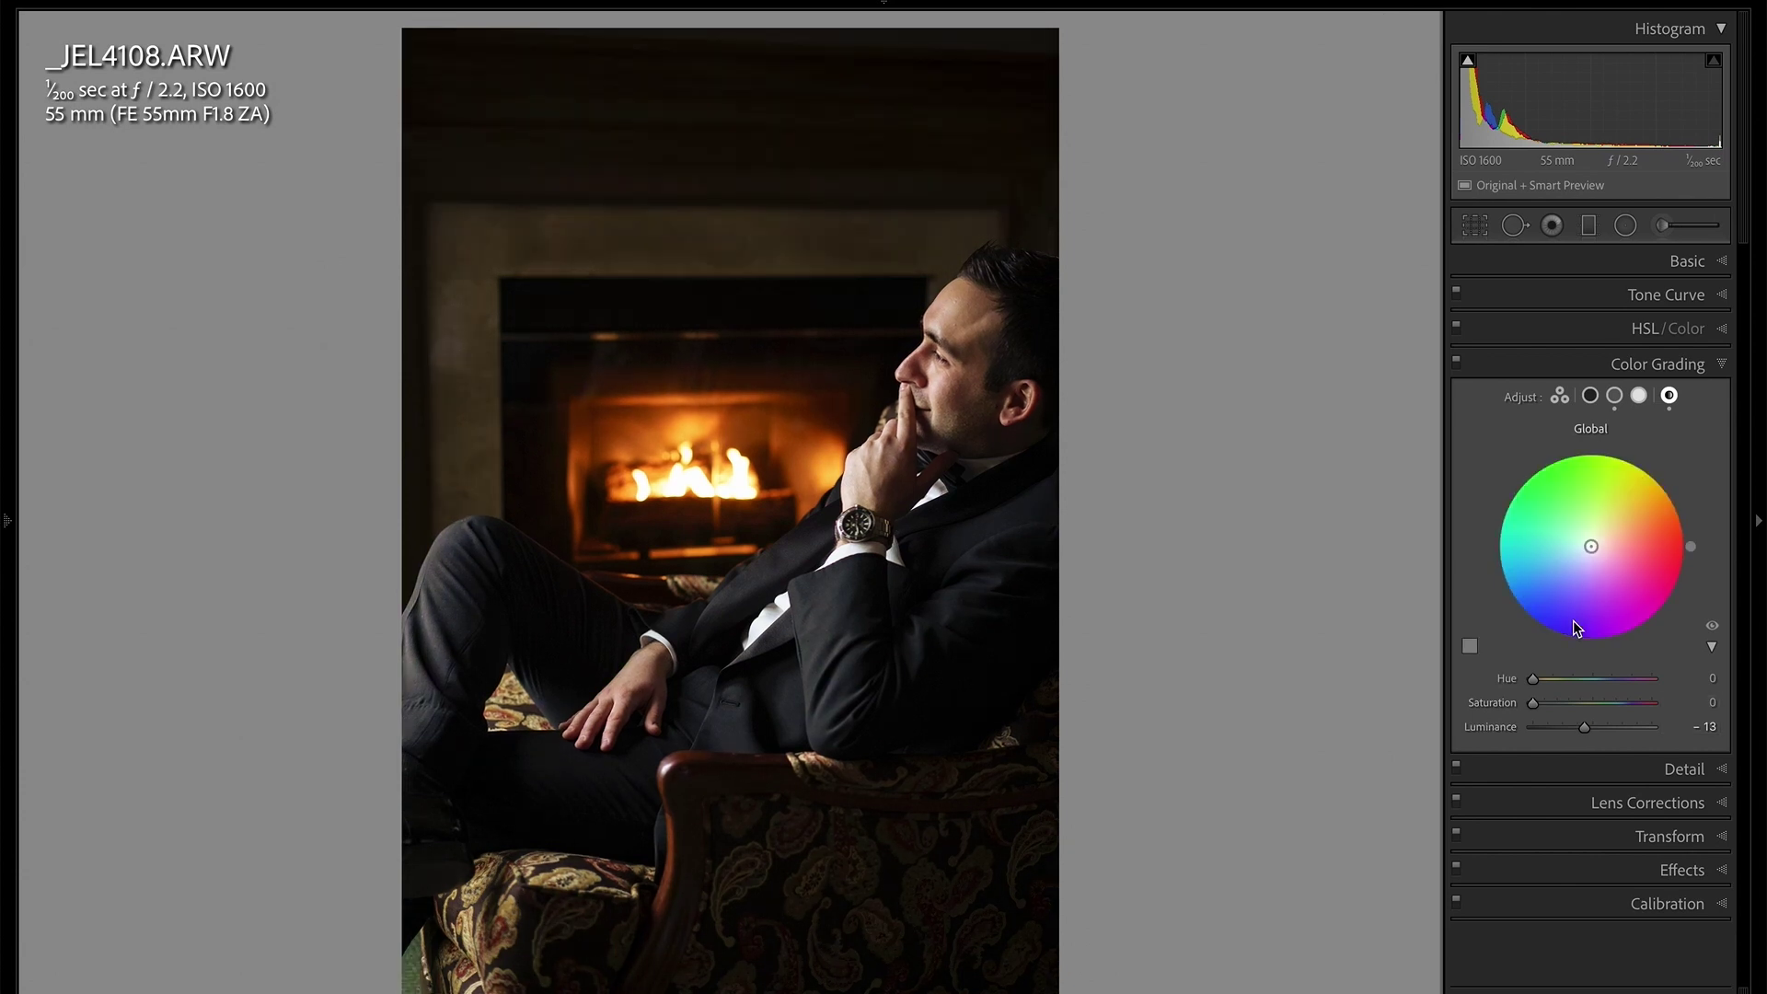
pyautogui.press('\\')
pyautogui.press('\\')
pyautogui.press('\\')
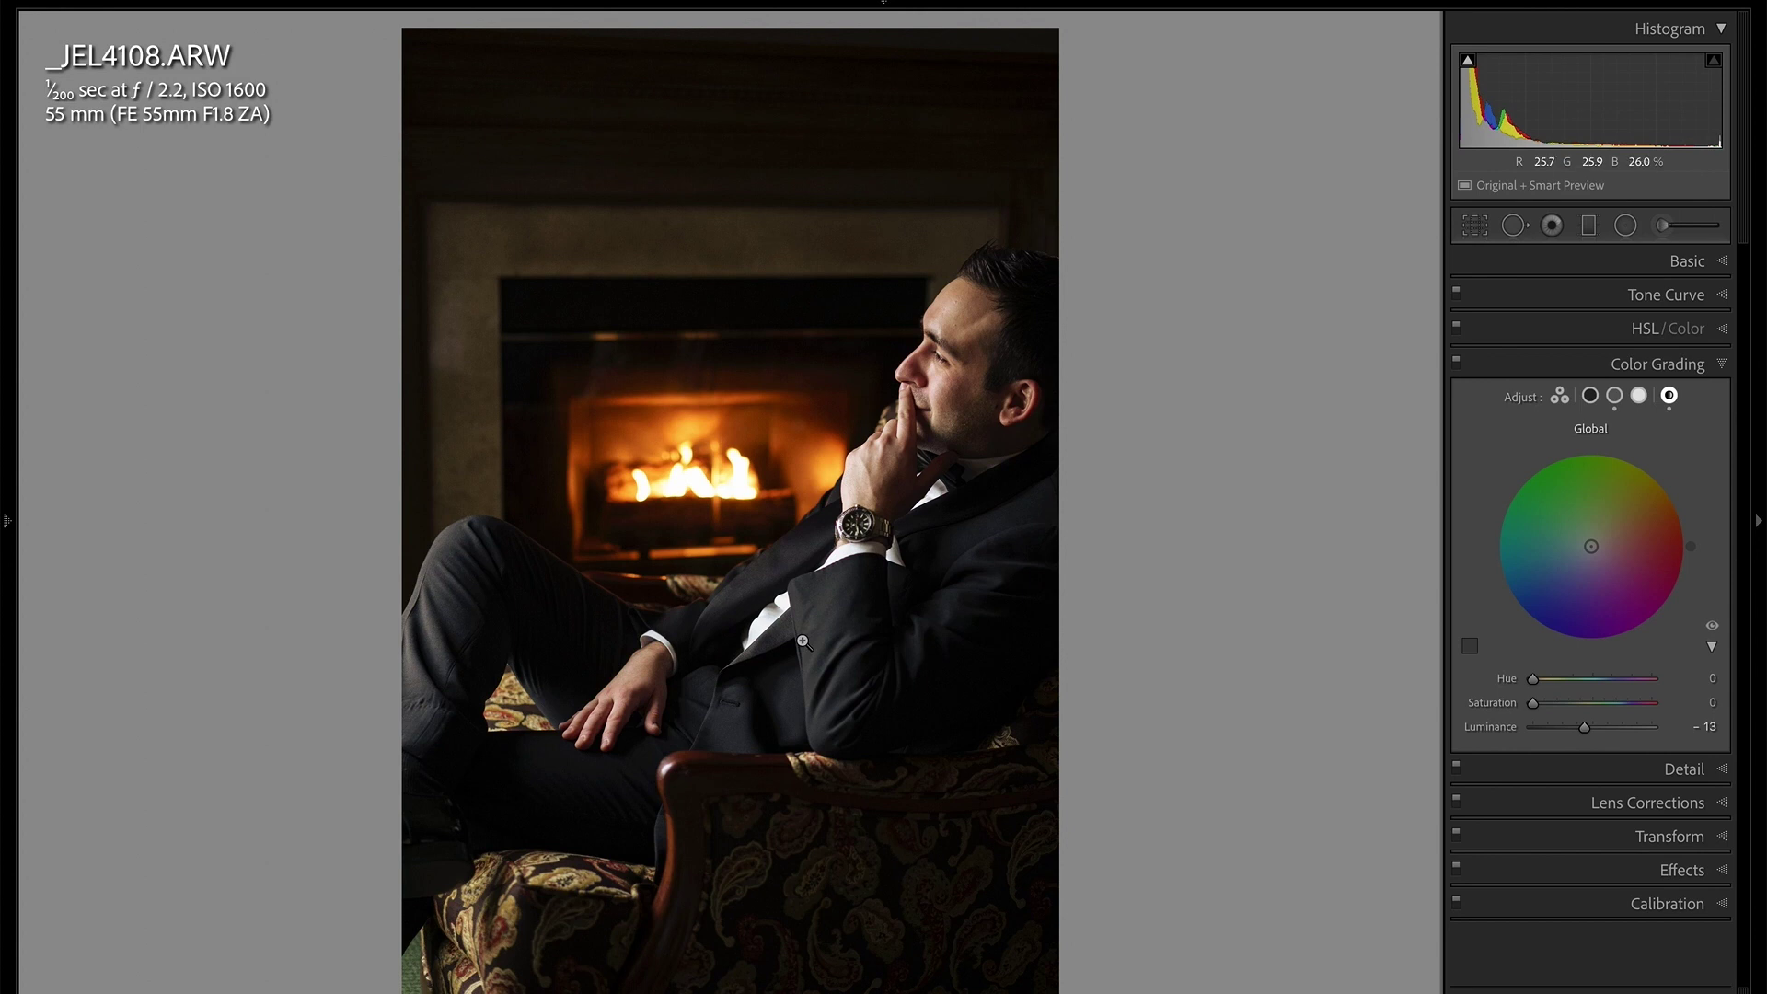
pyautogui.hotkey('shift', 'Tab')
pyautogui.hotkey('shift', 'Tab')
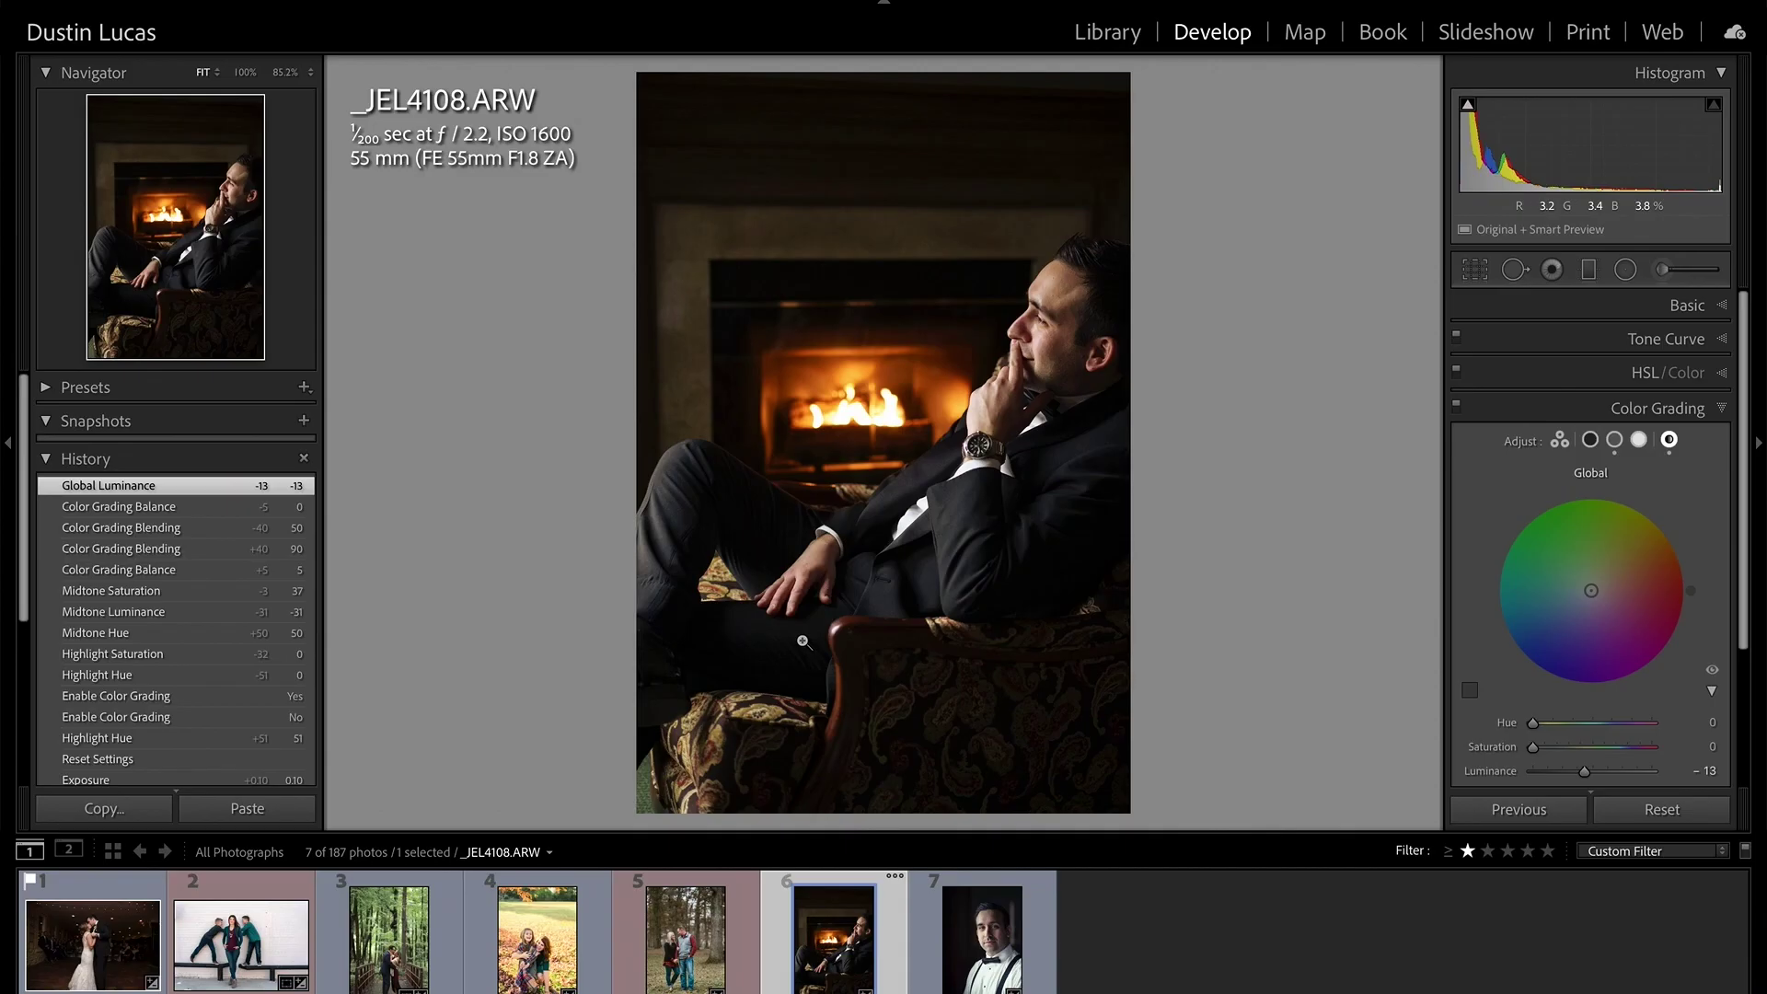
# Sync only the Color Grading settings from the fireplace portrait onto the bow-tie groom portrait.
pyautogui.keyDown('super'); pyautogui.click(991, 948); pyautogui.keyUp('super')
pyautogui.press('super+shift+s')
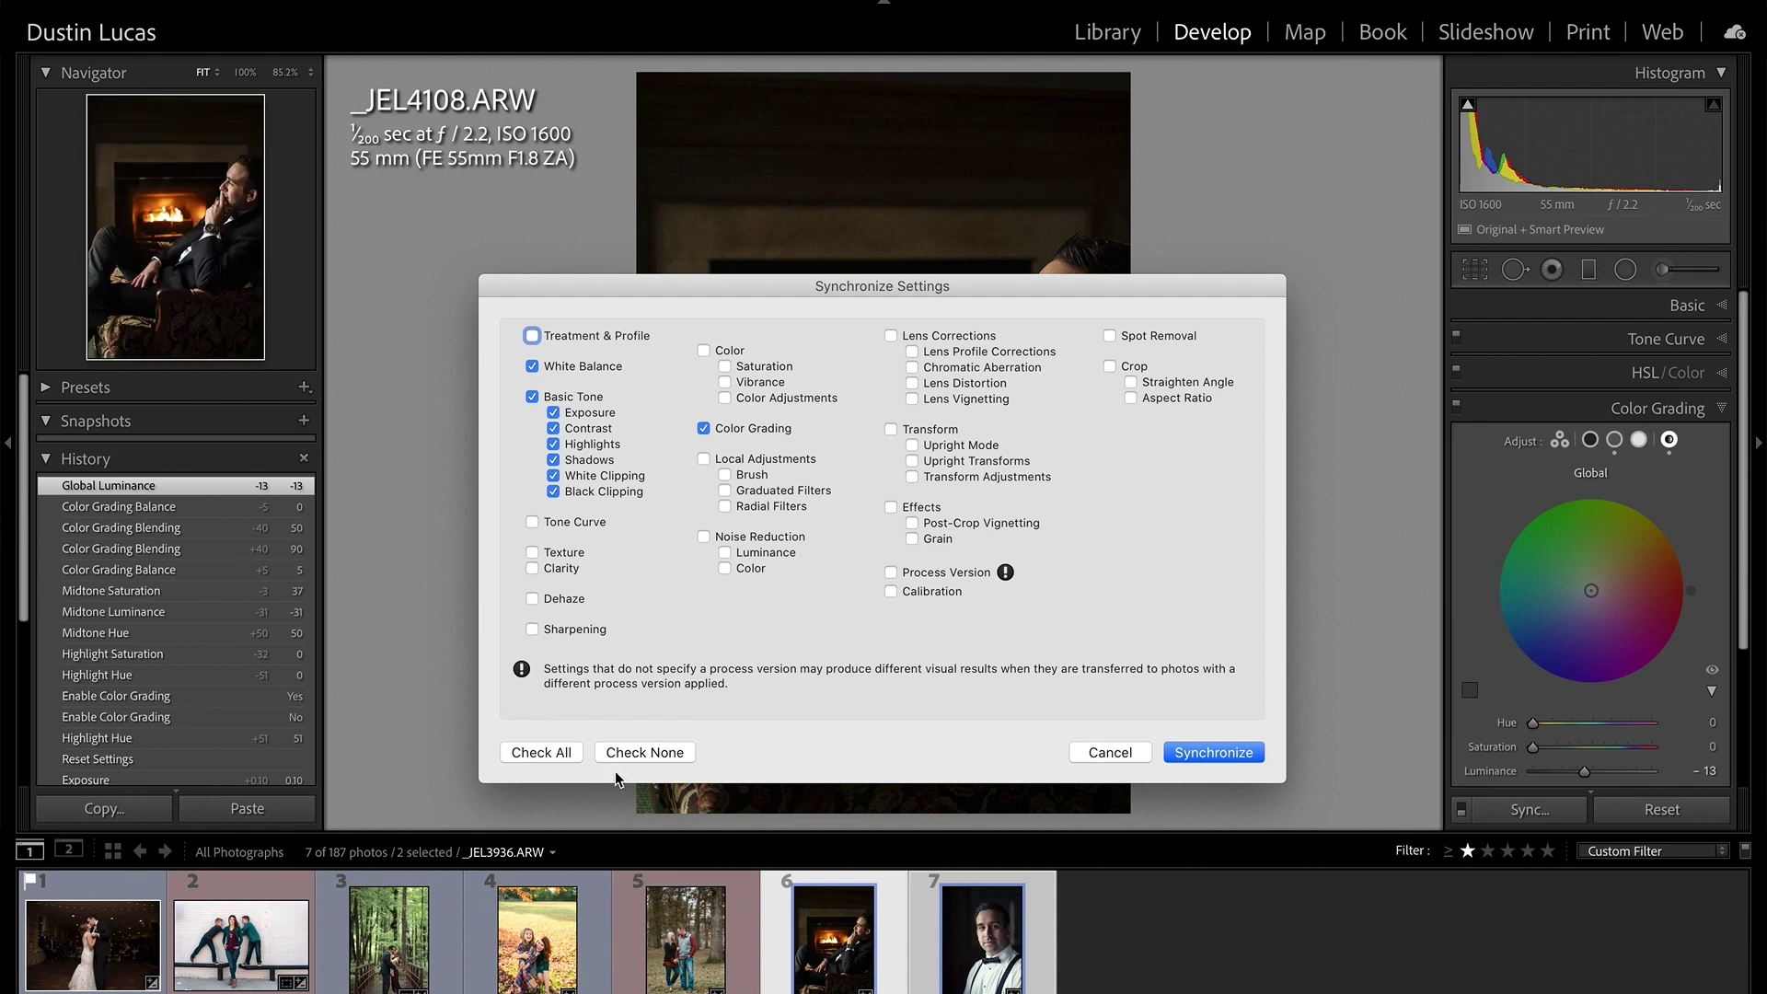
pyautogui.click(644, 752)
pyautogui.click(736, 429)
pyautogui.click(1196, 751)
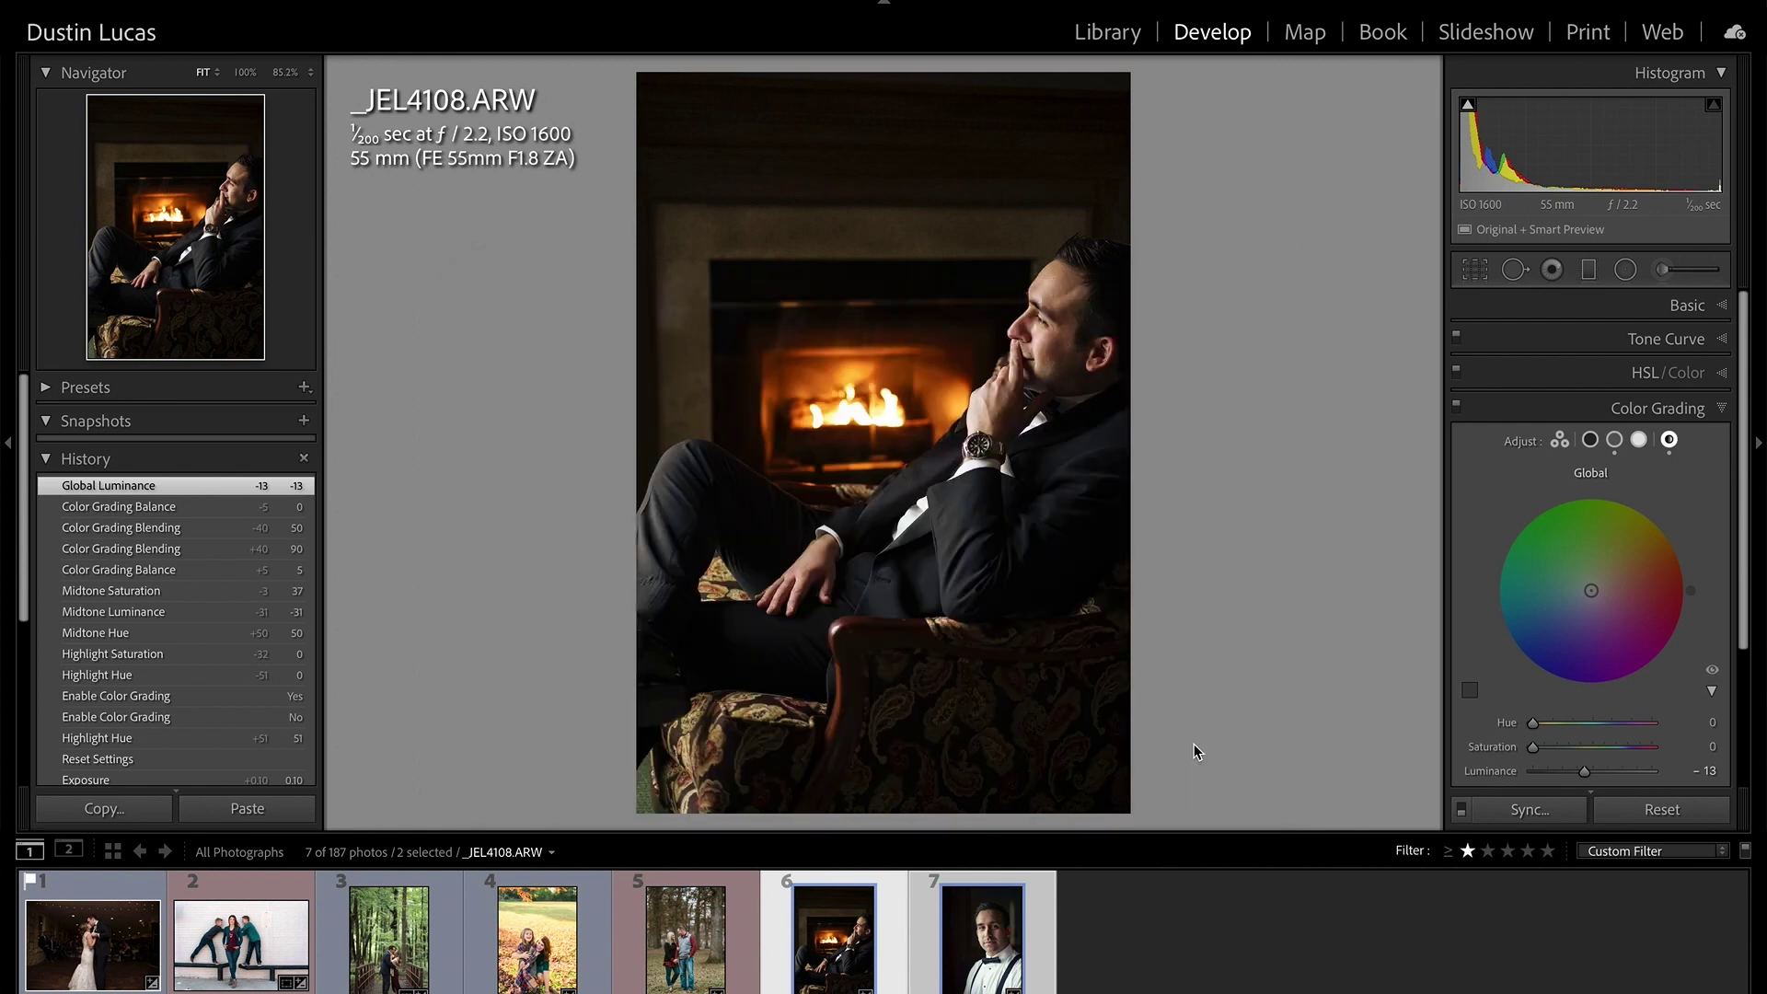
# Review both portraits side by side, then return to Develop with the fireplace portrait selected.
pyautogui.press('n')
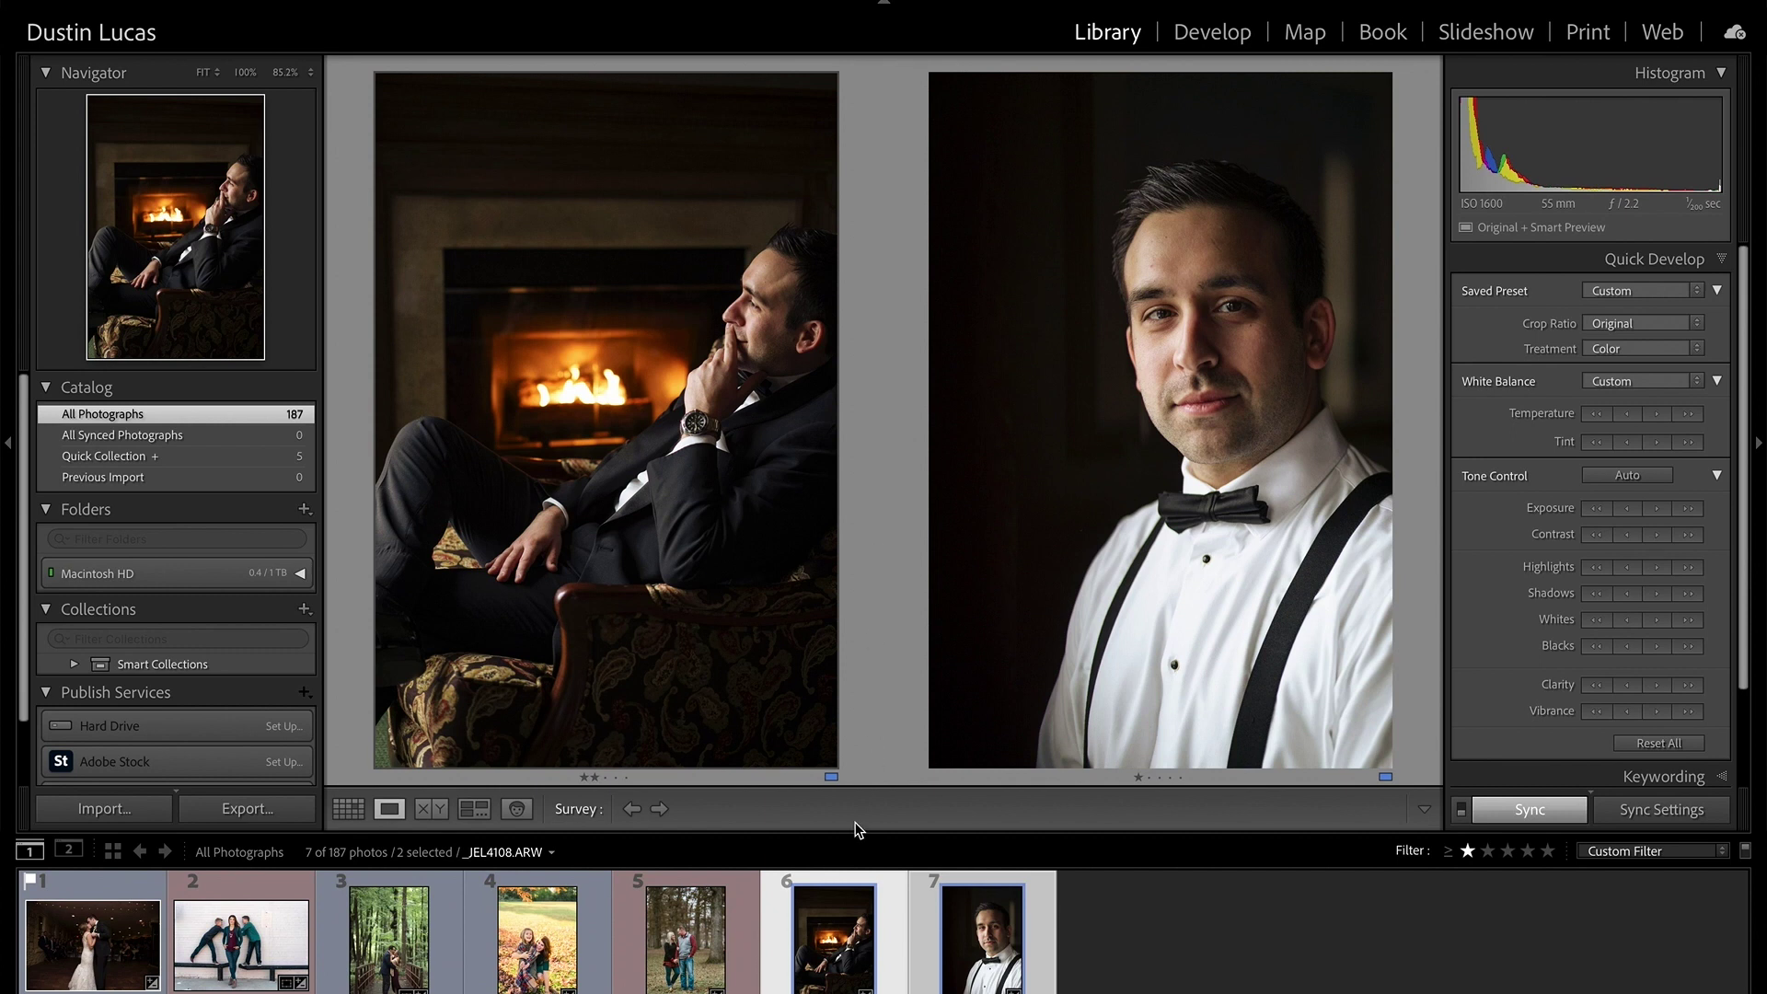
pyautogui.press('d')
pyautogui.click(704, 938)
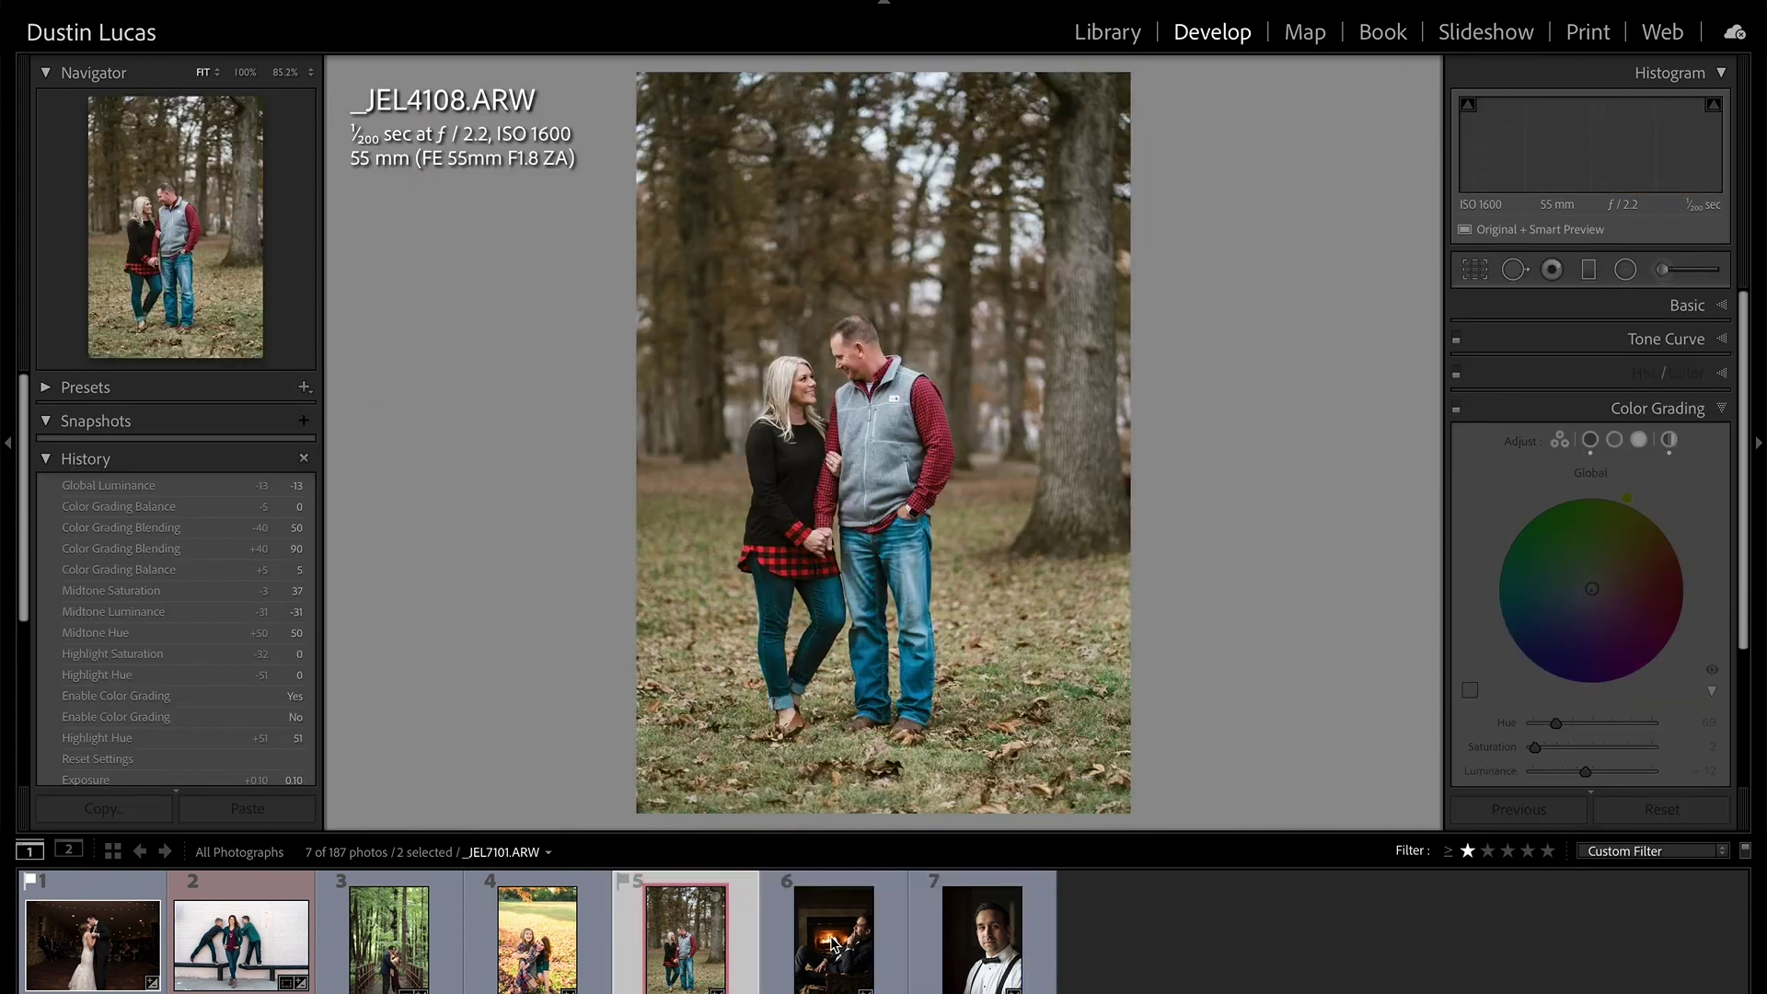
pyautogui.click(833, 943)
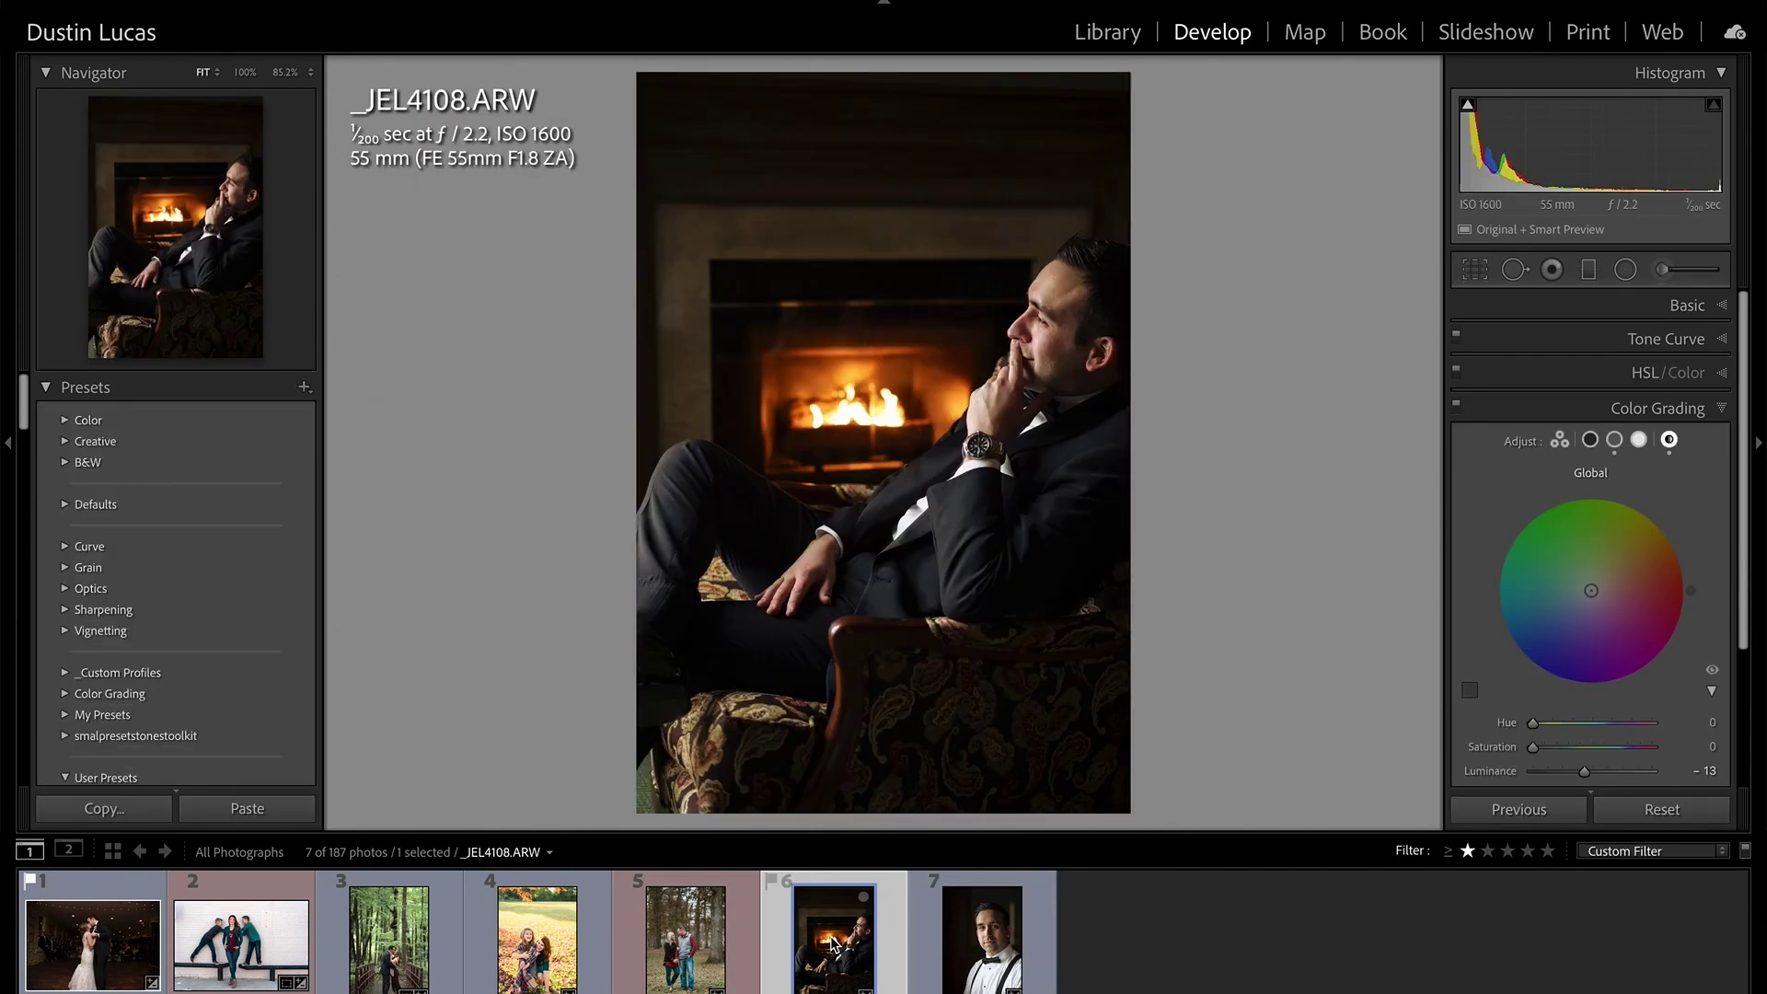
# Save a new preset named 02_Warm Midtones in the Color Grading group and expand that folder.
pyautogui.press('super+shift+n')
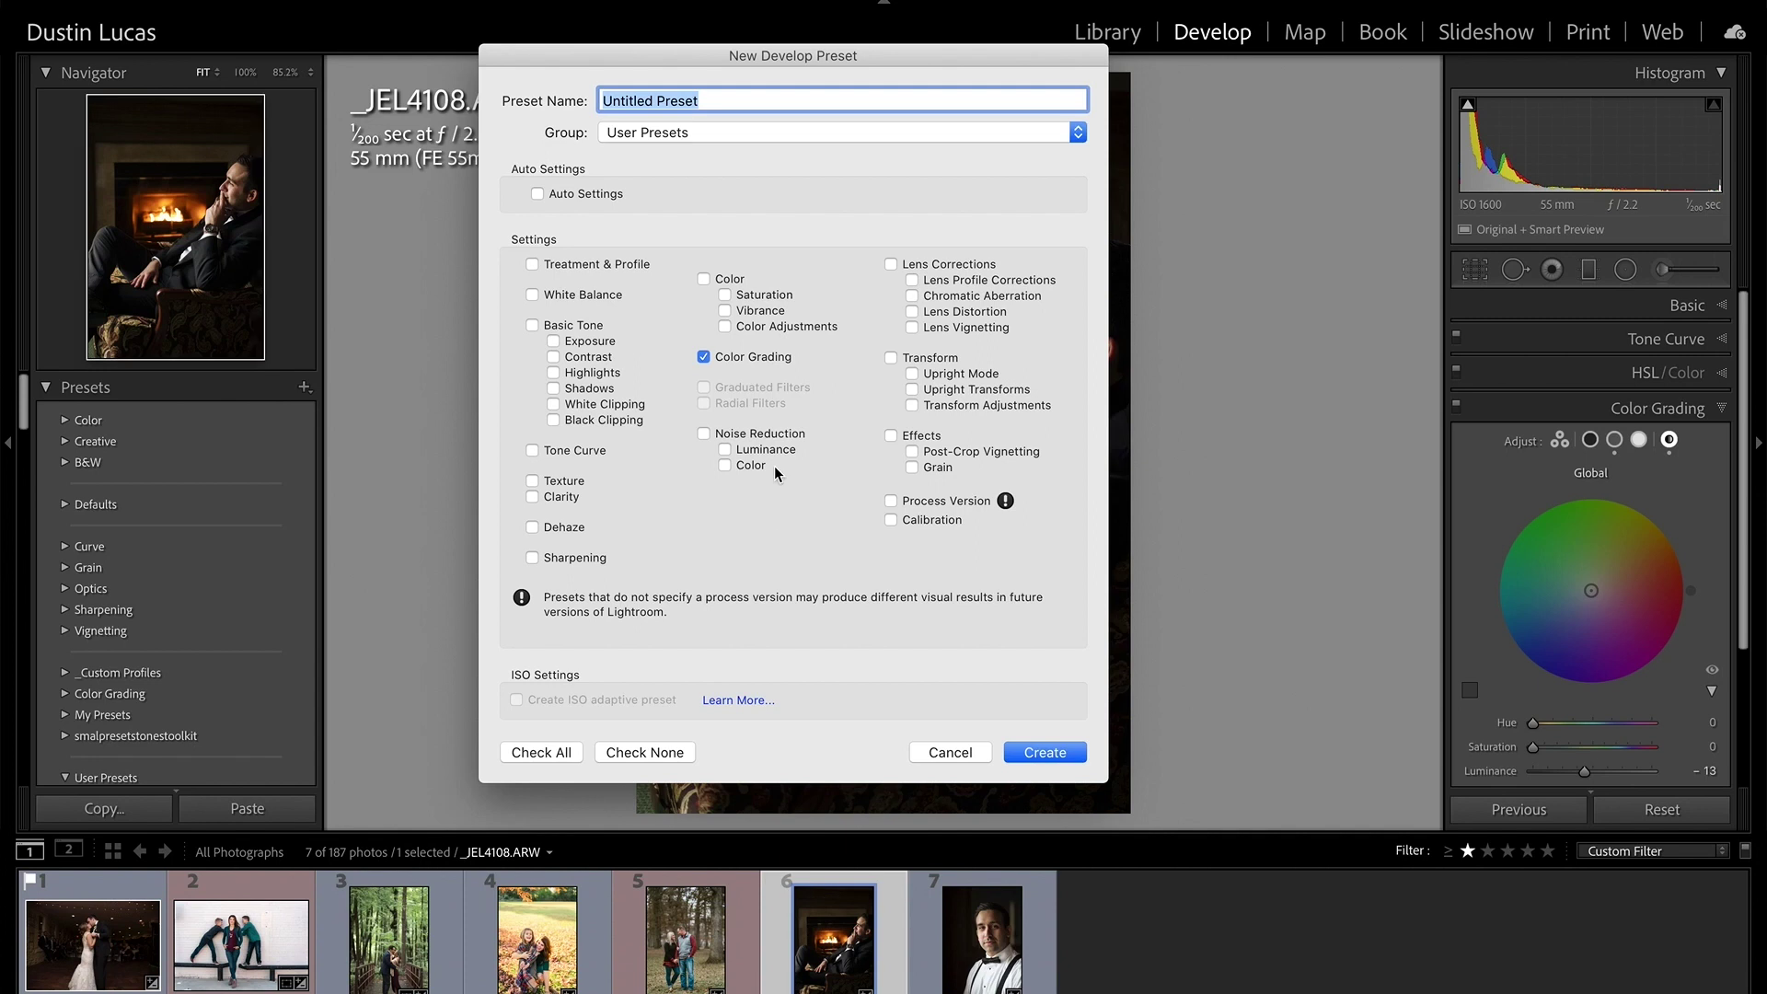
pyautogui.click(697, 136)
pyautogui.click(699, 76)
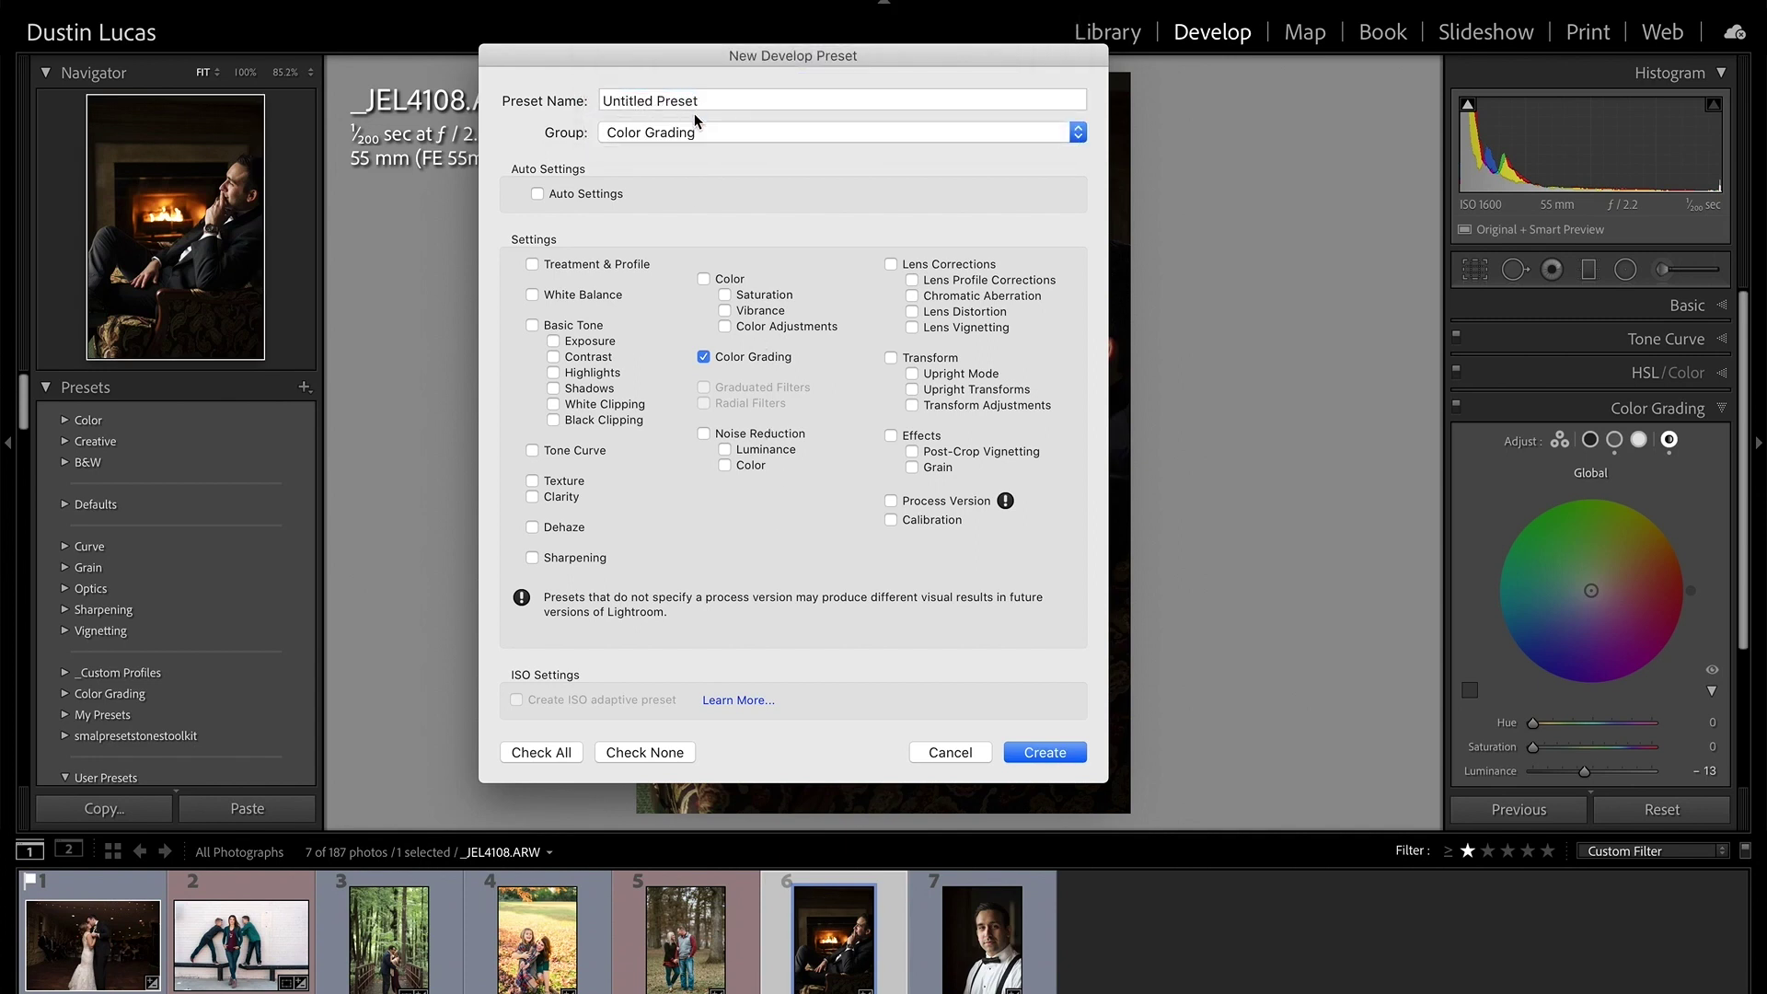
pyautogui.click(704, 100)
pyautogui.write('02_Fireplace')
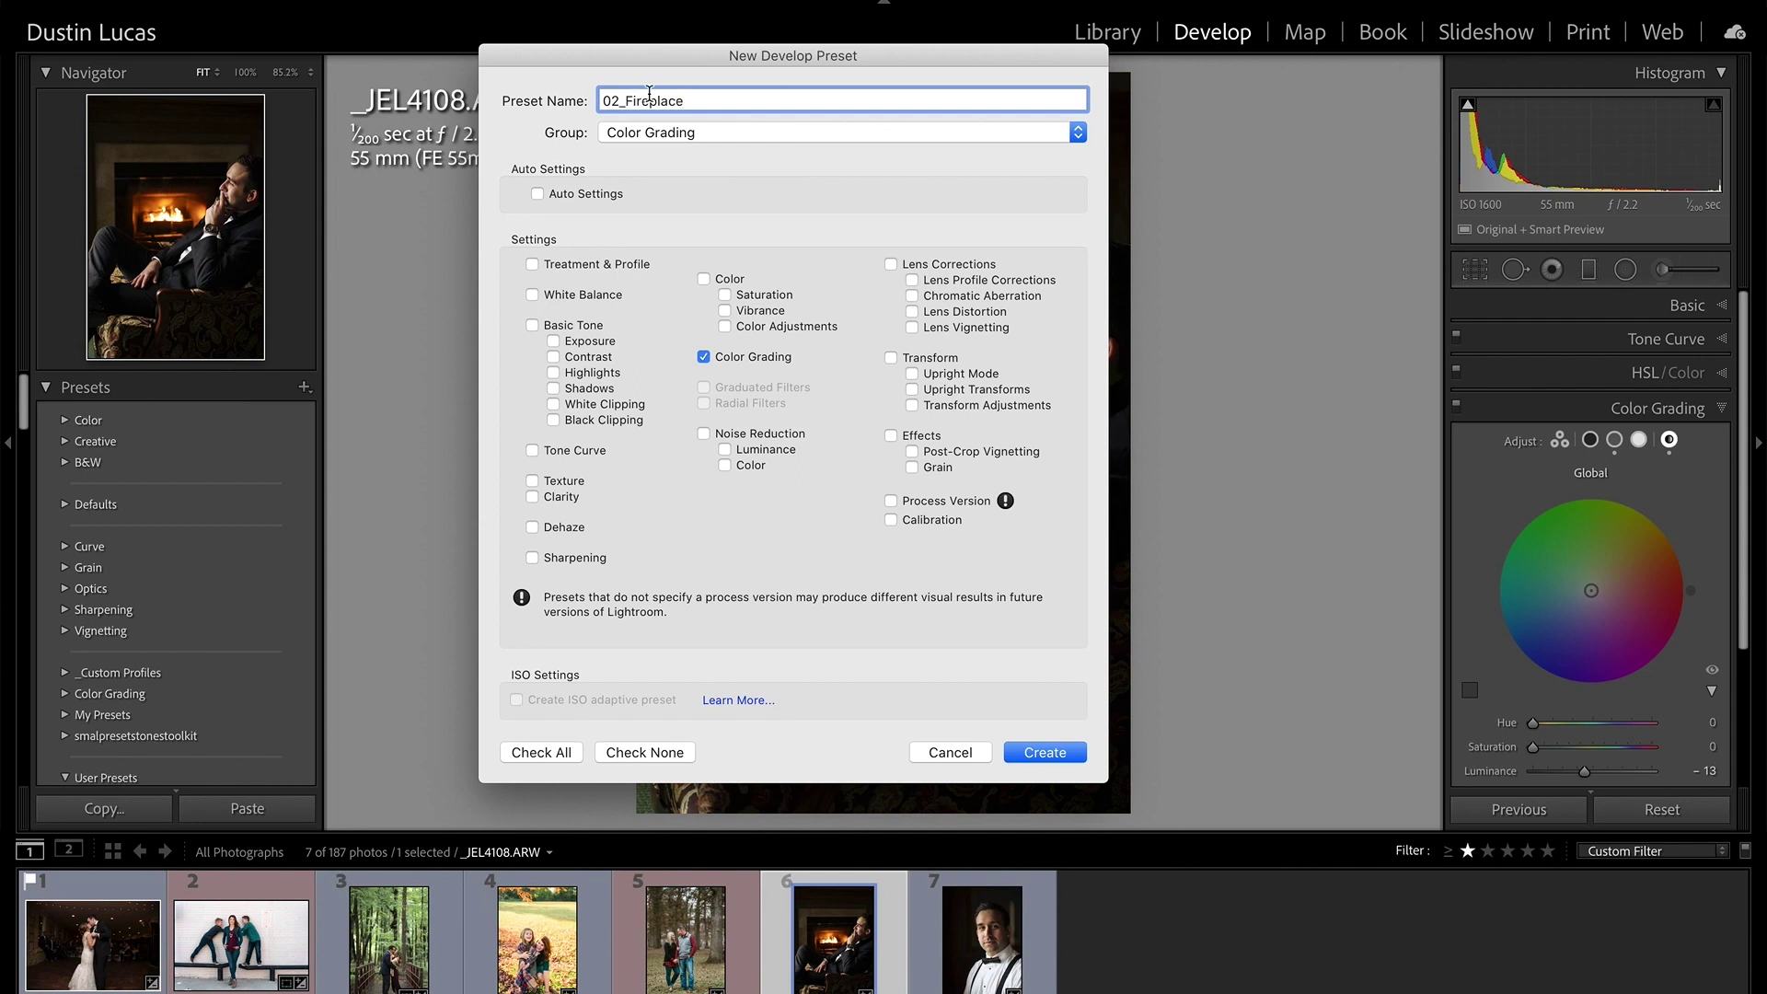
pyautogui.doubleClick(650, 93)
pyautogui.click(708, 96)
pyautogui.moveTo(688, 99); pyautogui.dragTo(635, 98)
pyautogui.write('Warm Midtones')
pyautogui.click(1040, 752)
pyautogui.click(65, 695)
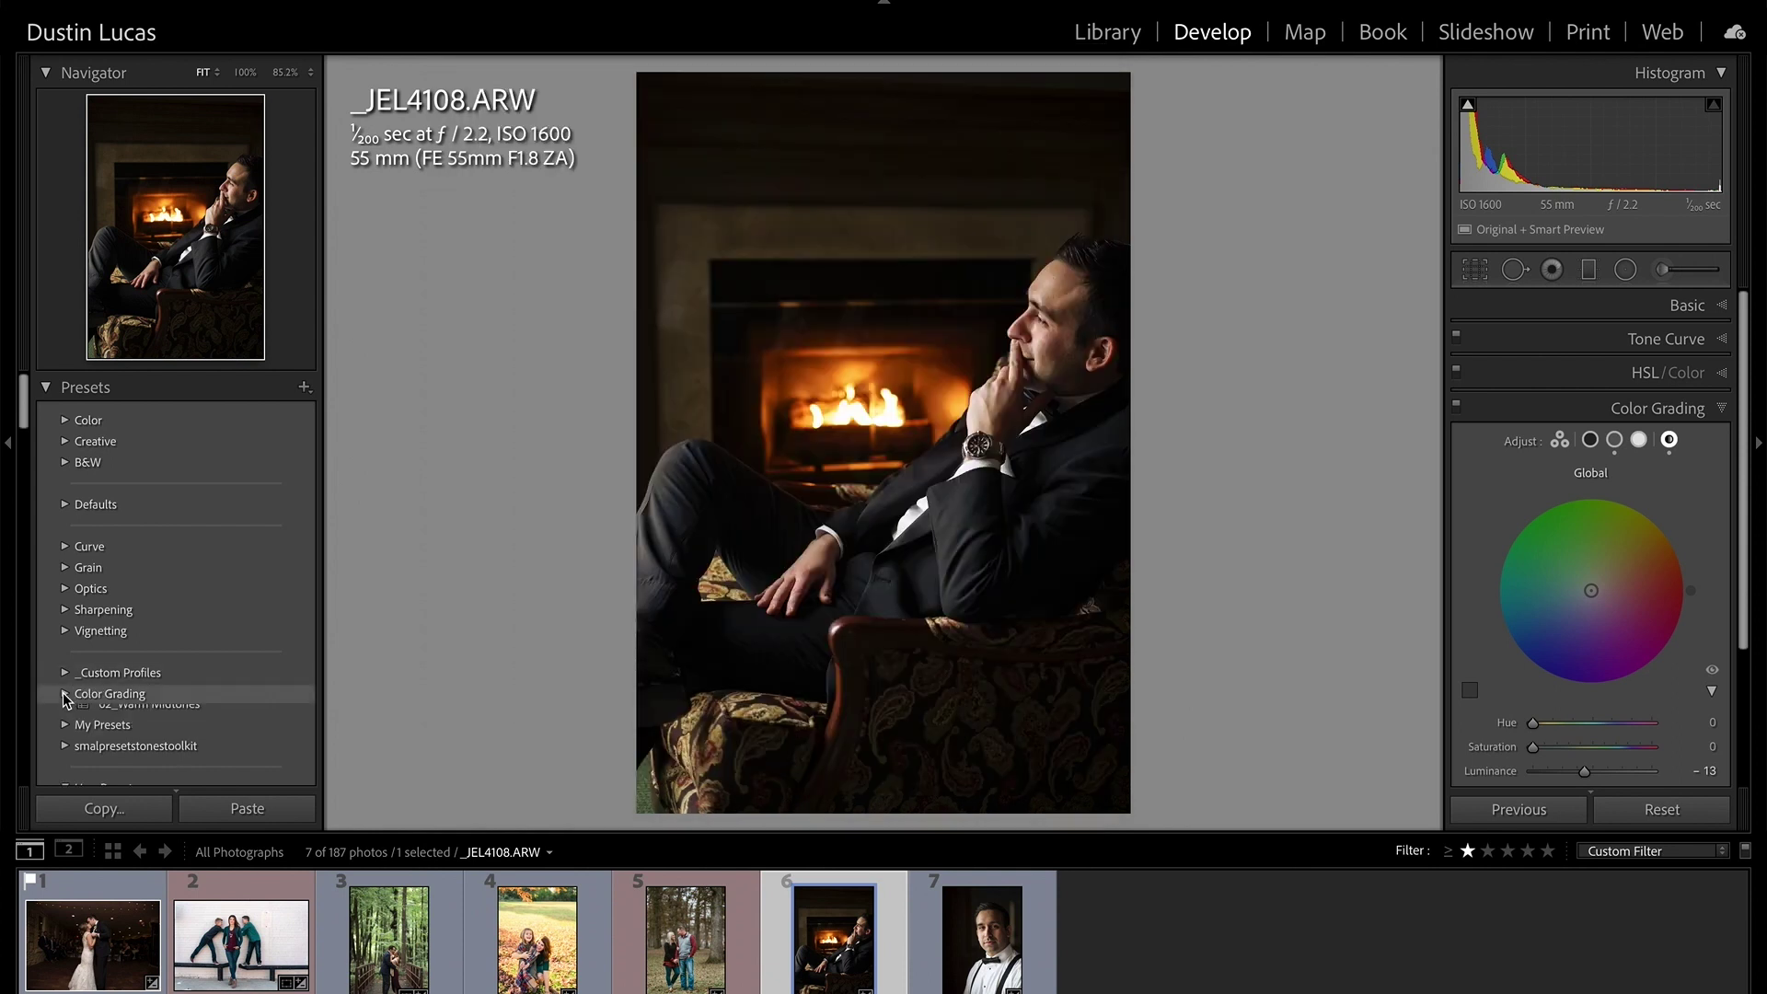
# Try 01_Mixed_Lighting_Warm and 02_Warm Midtones on the fireplace portrait, ending on 01_Mixed_Lighting_Warm.
pyautogui.click(176, 686)
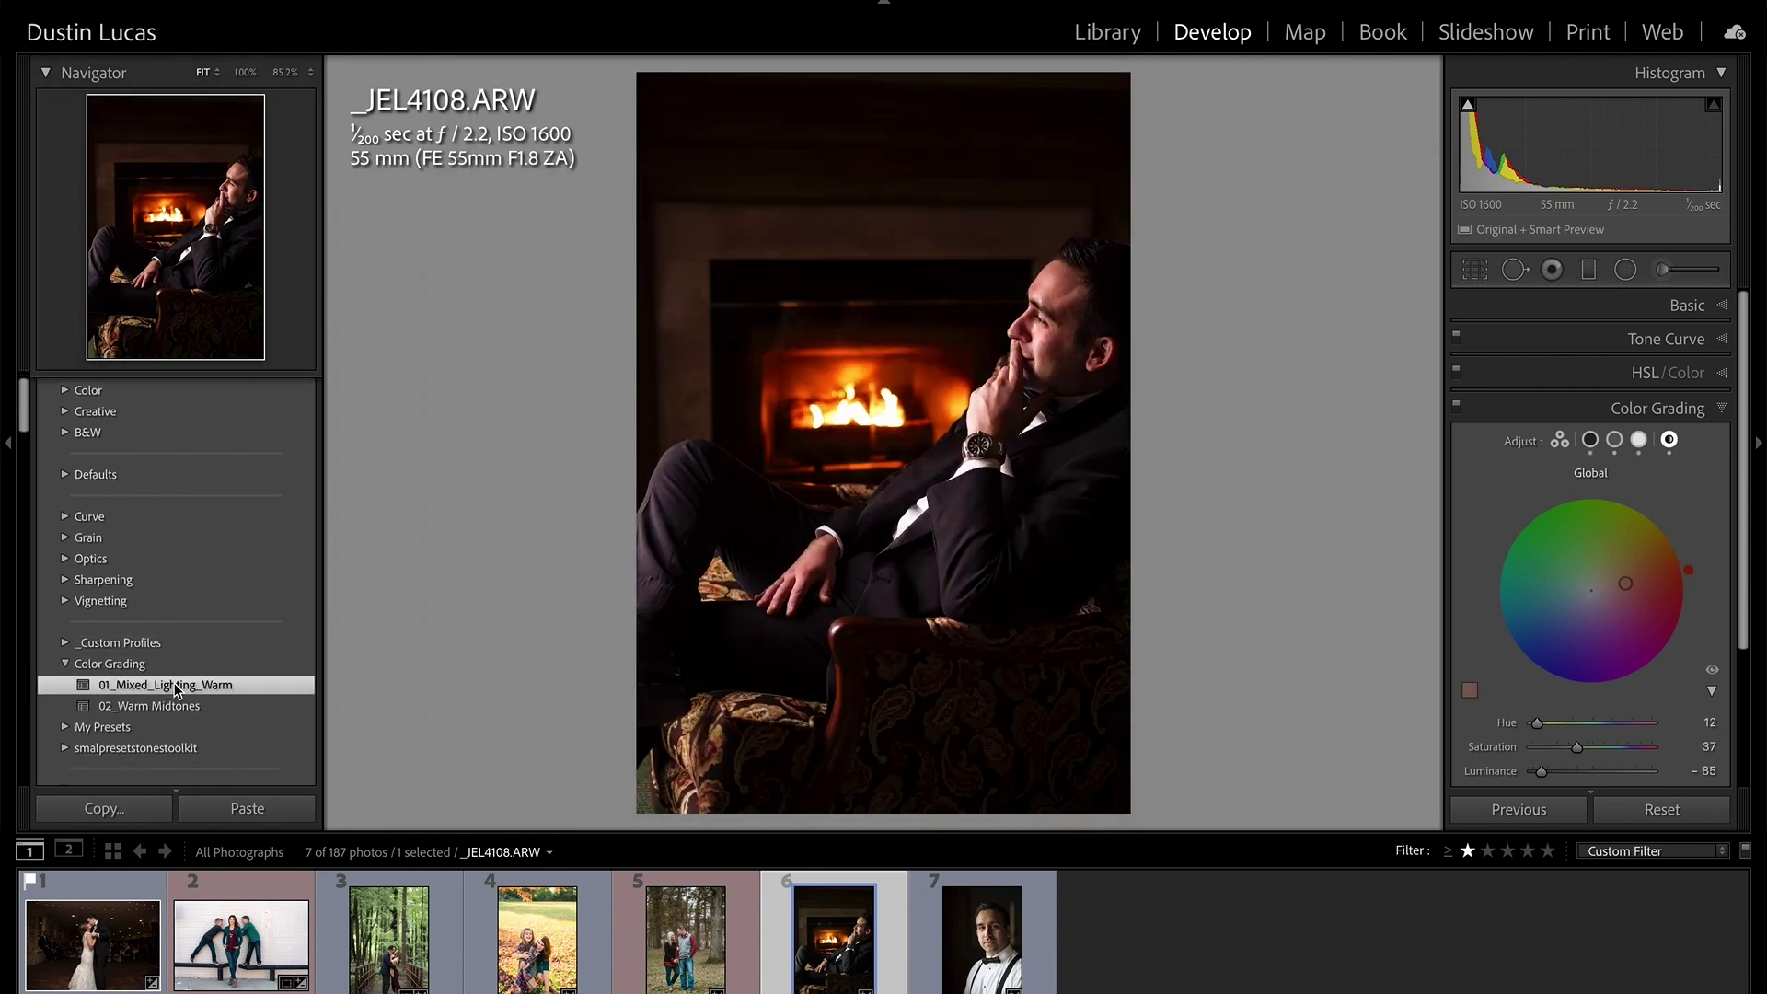
pyautogui.click(194, 706)
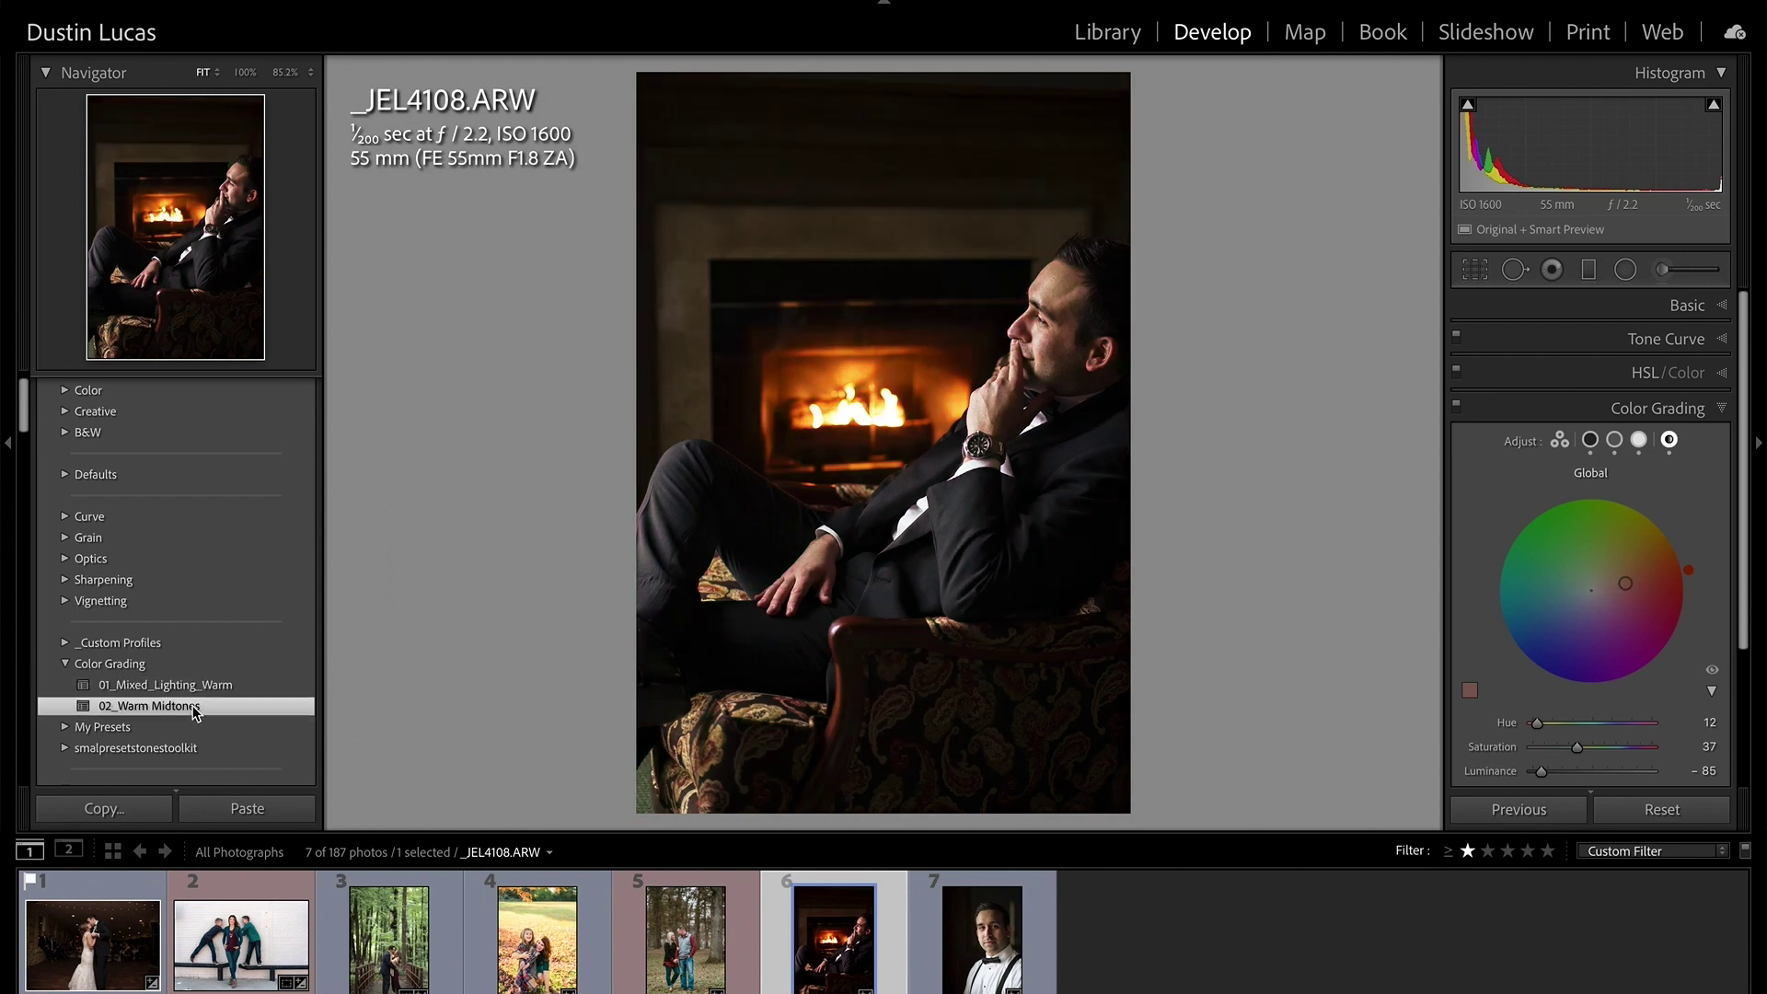
pyautogui.click(193, 686)
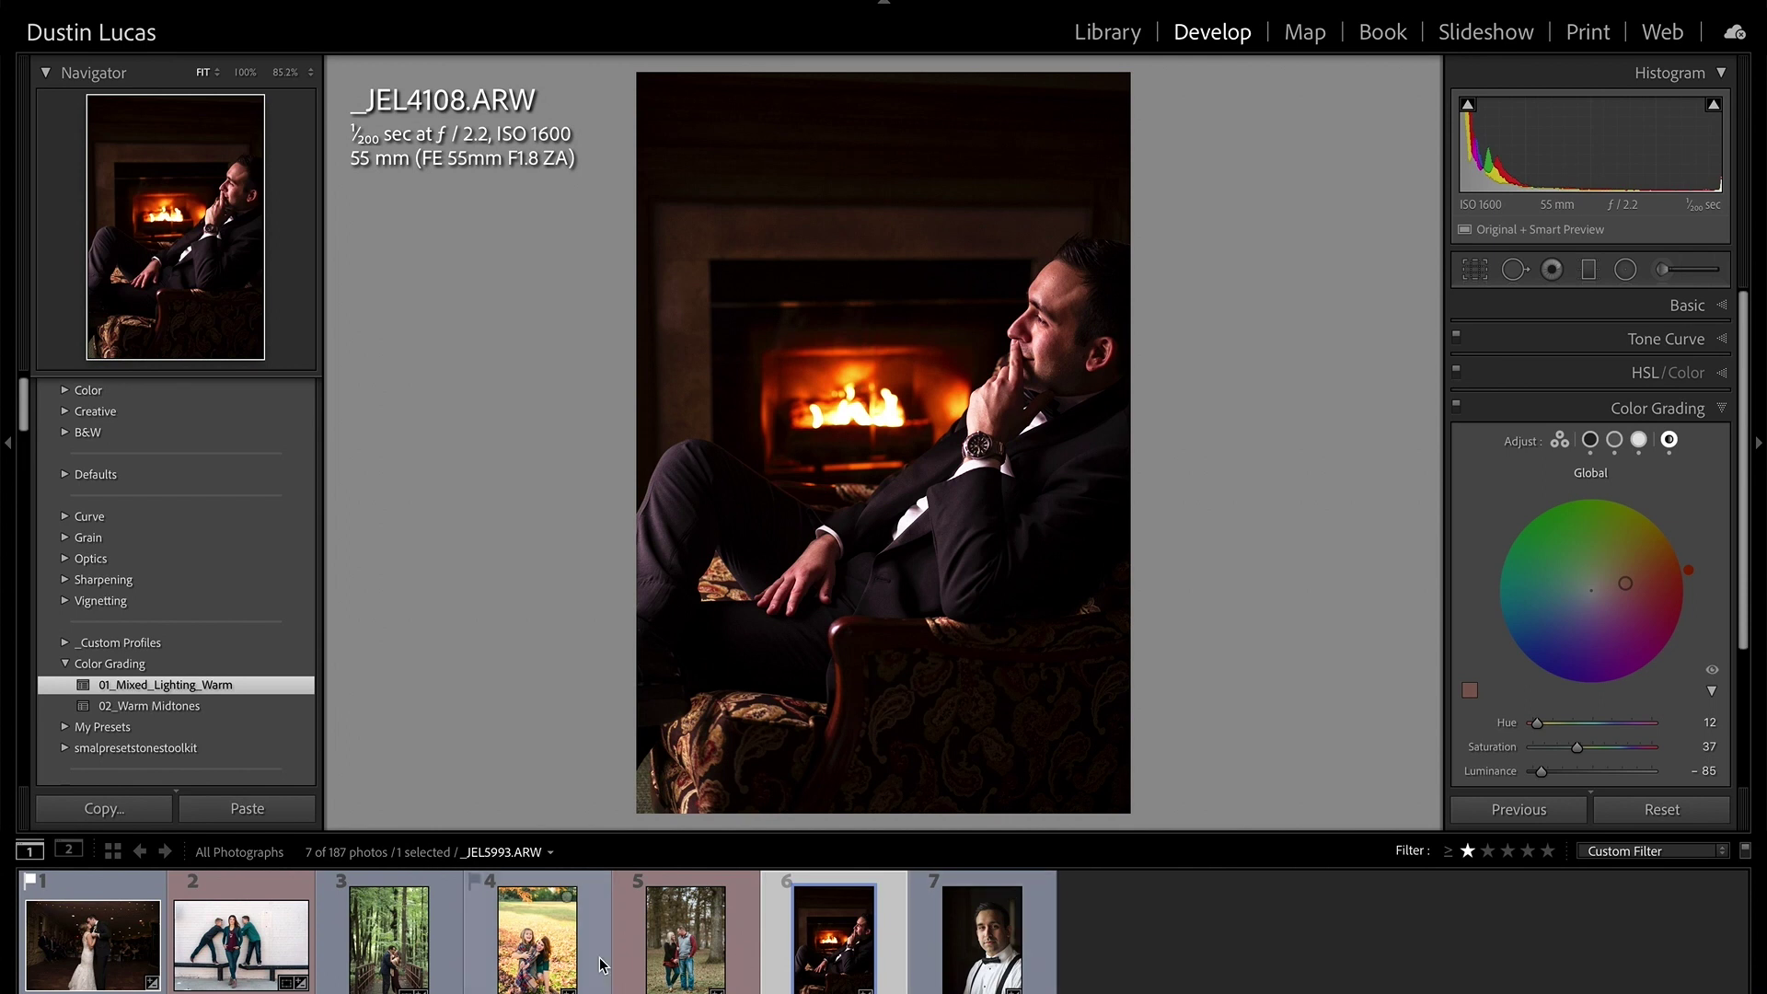
# Try both presets on the family photo, reset its Global grade, then reselect the fireplace portrait.
pyautogui.click(214, 957)
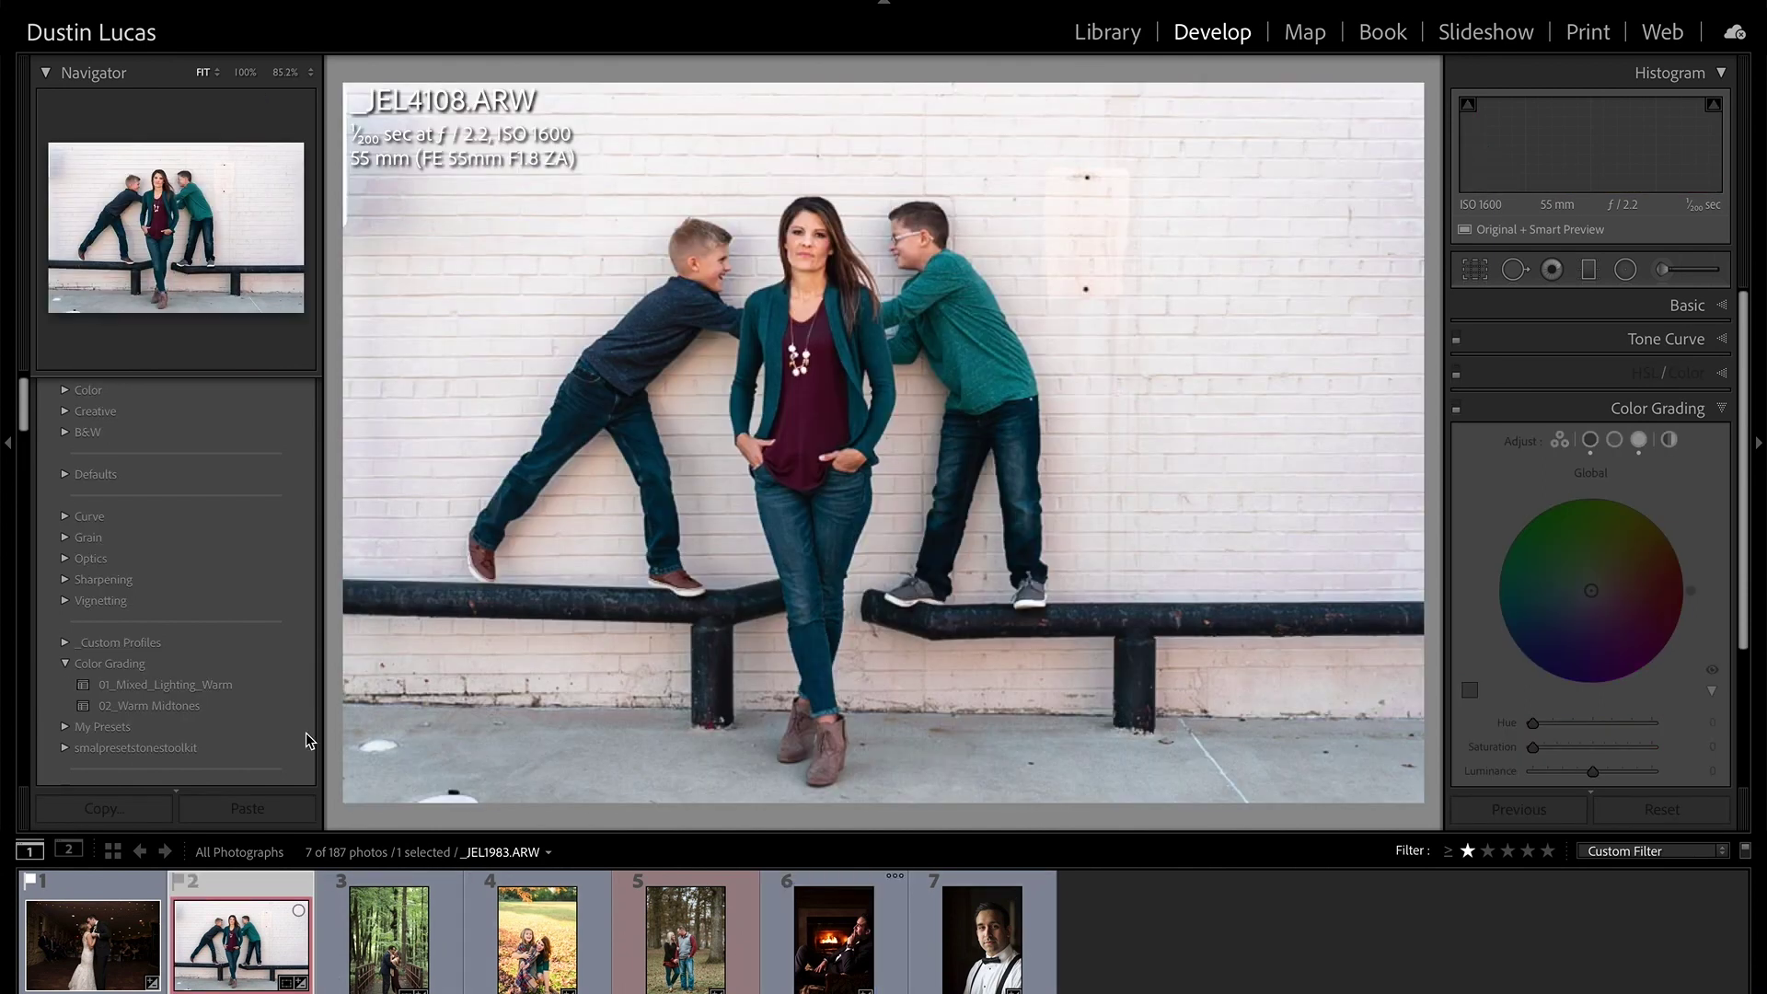
pyautogui.click(170, 686)
pyautogui.click(162, 707)
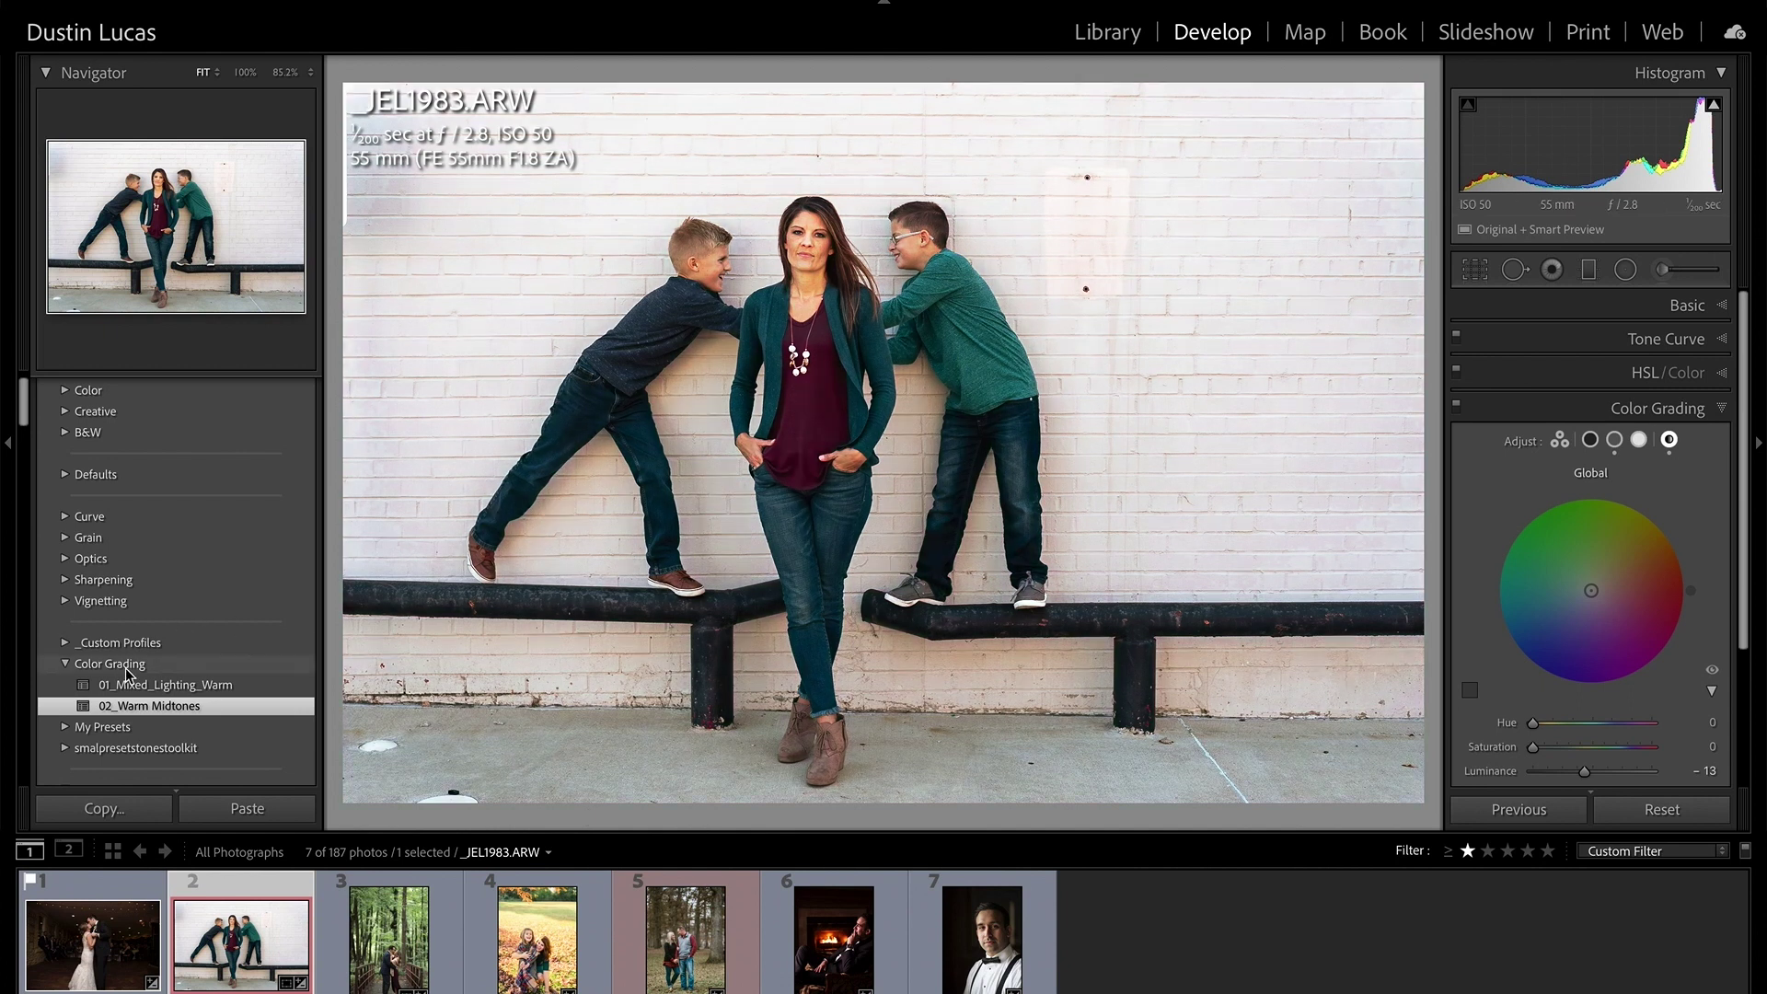
pyautogui.click(108, 666)
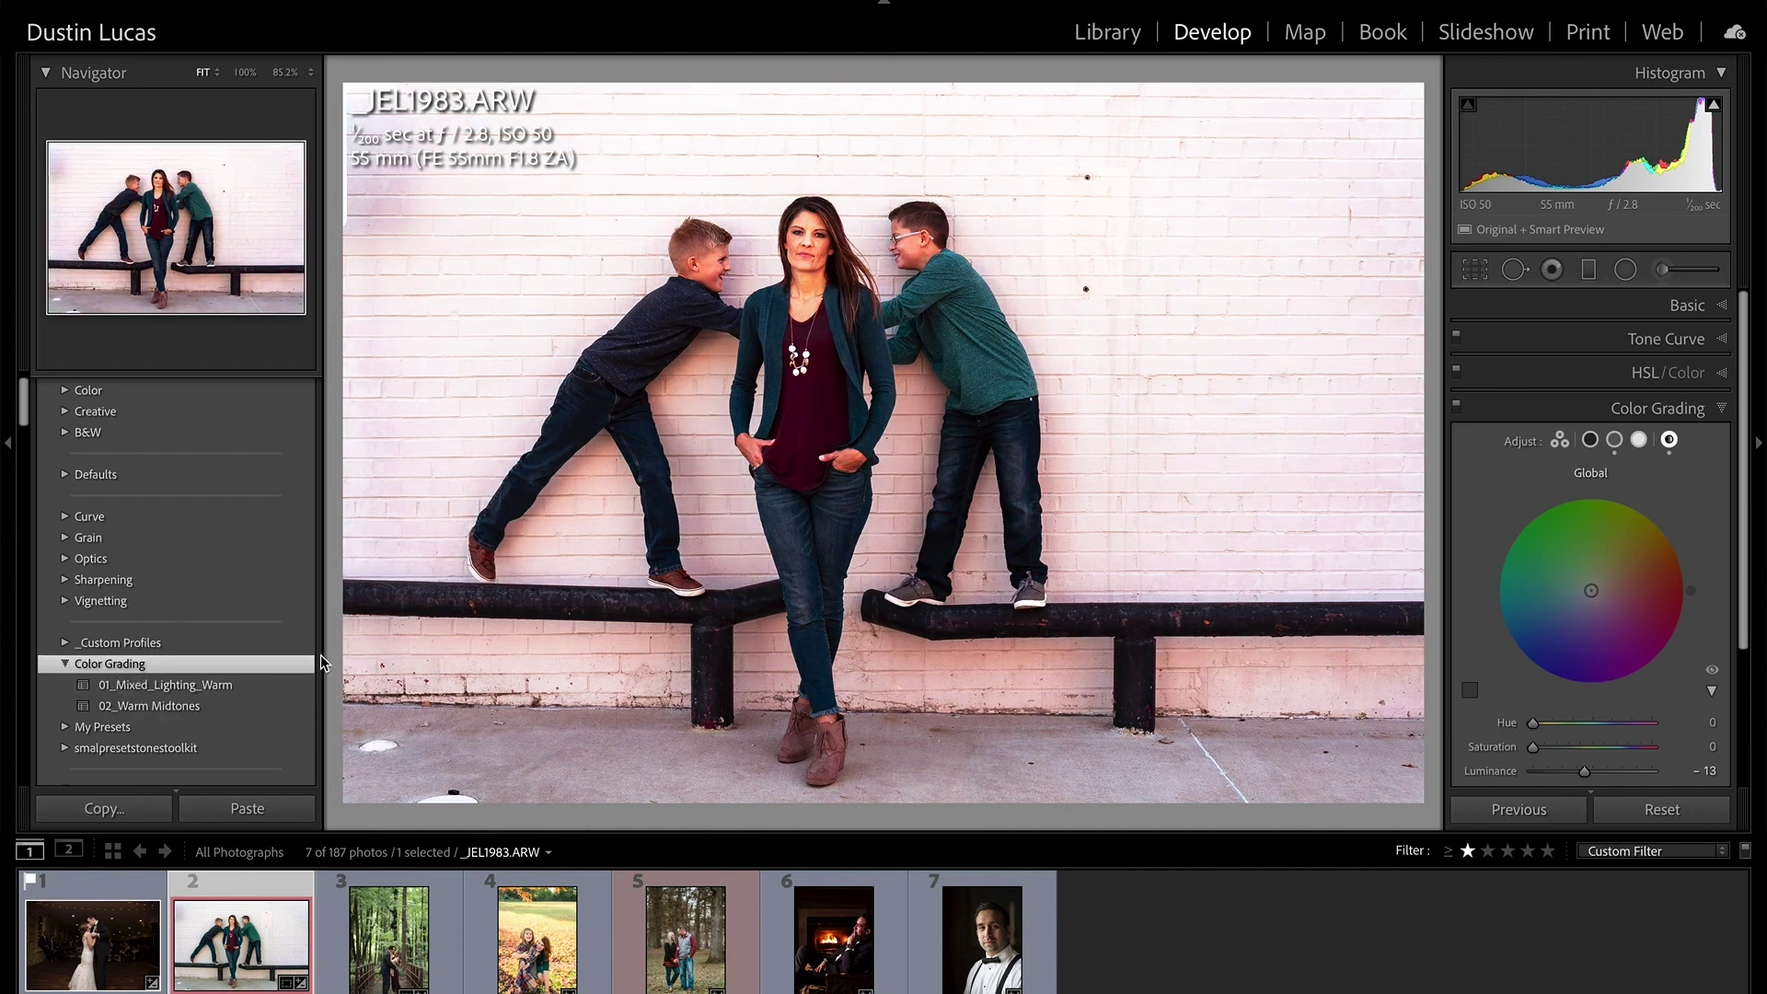
pyautogui.press('alt')
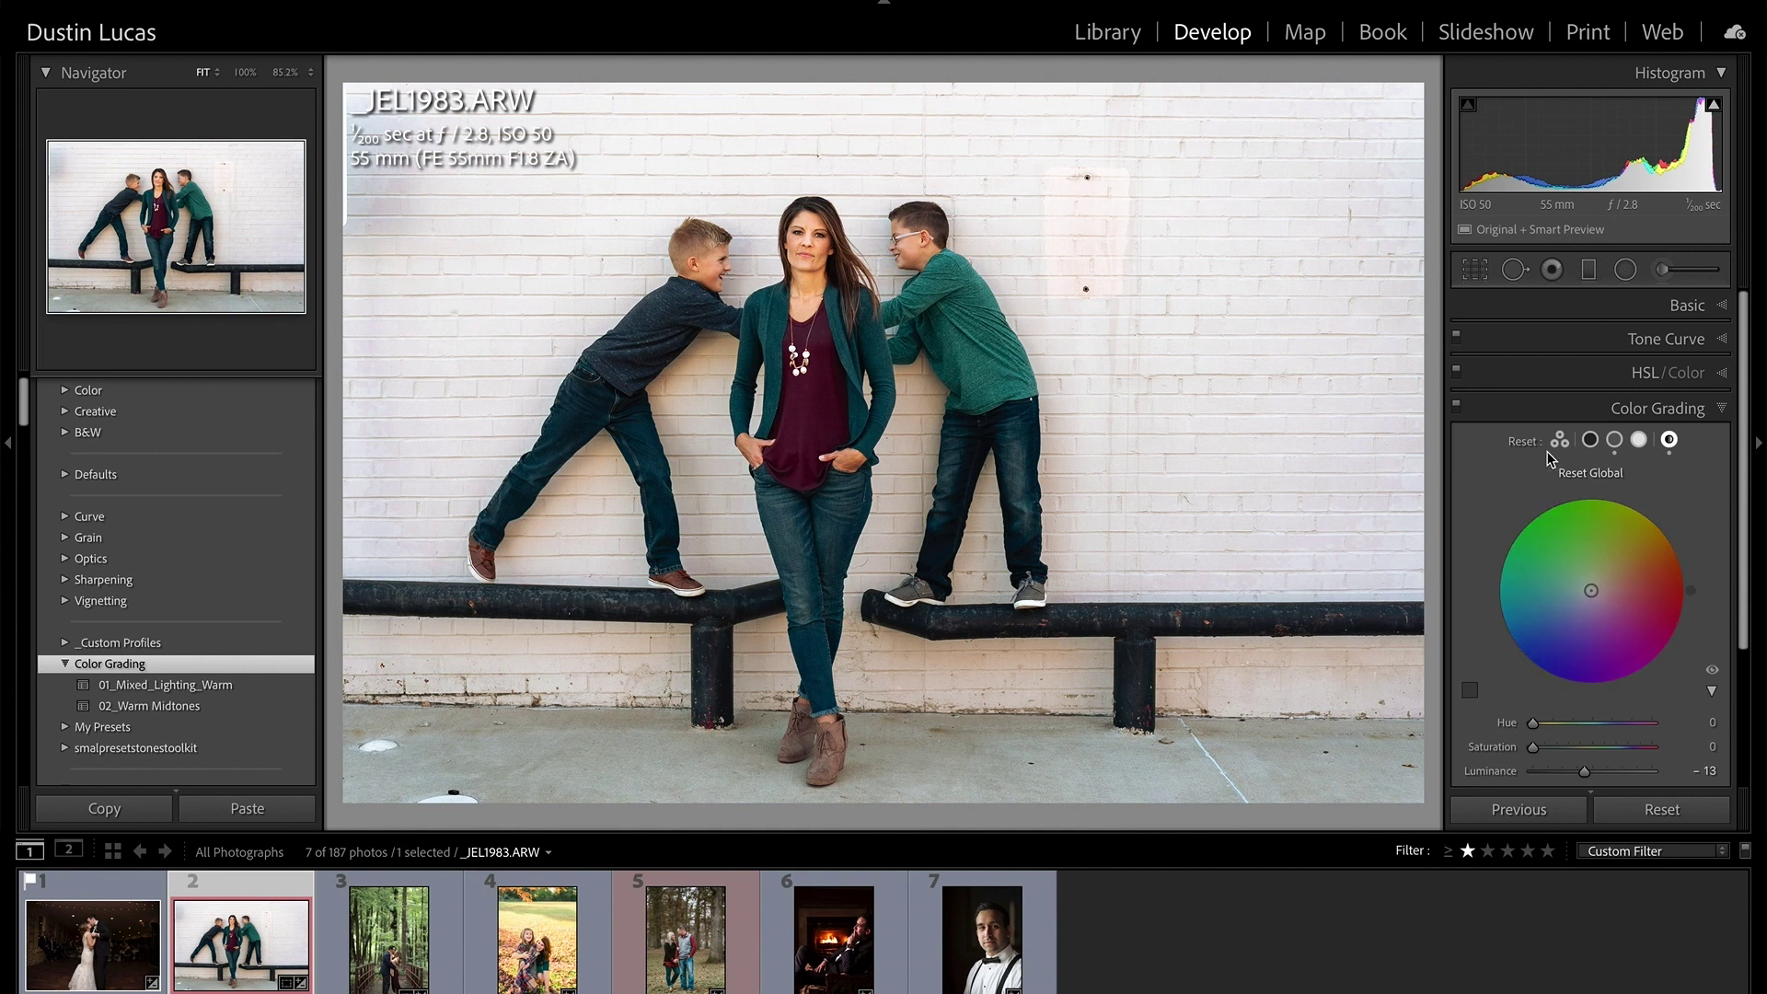
pyautogui.keyDown('alt'); pyautogui.click(1532, 444); pyautogui.keyUp('alt')
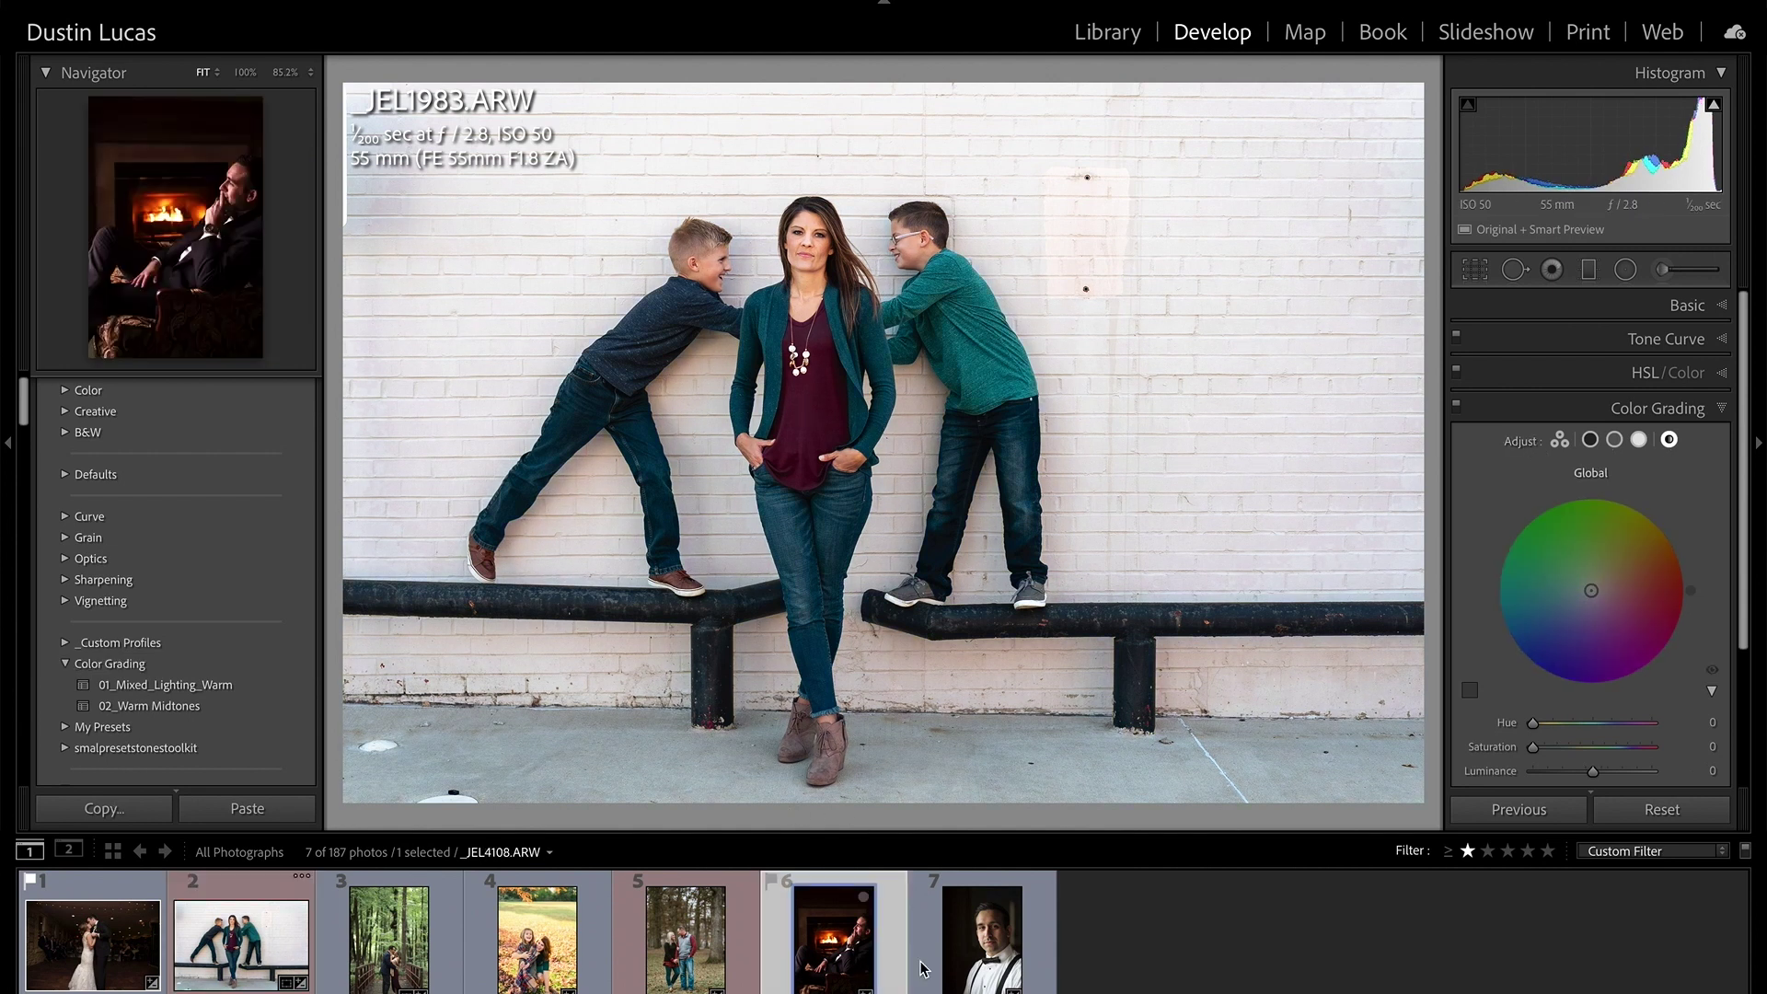
pyautogui.click(869, 974)
pyautogui.click(863, 954)
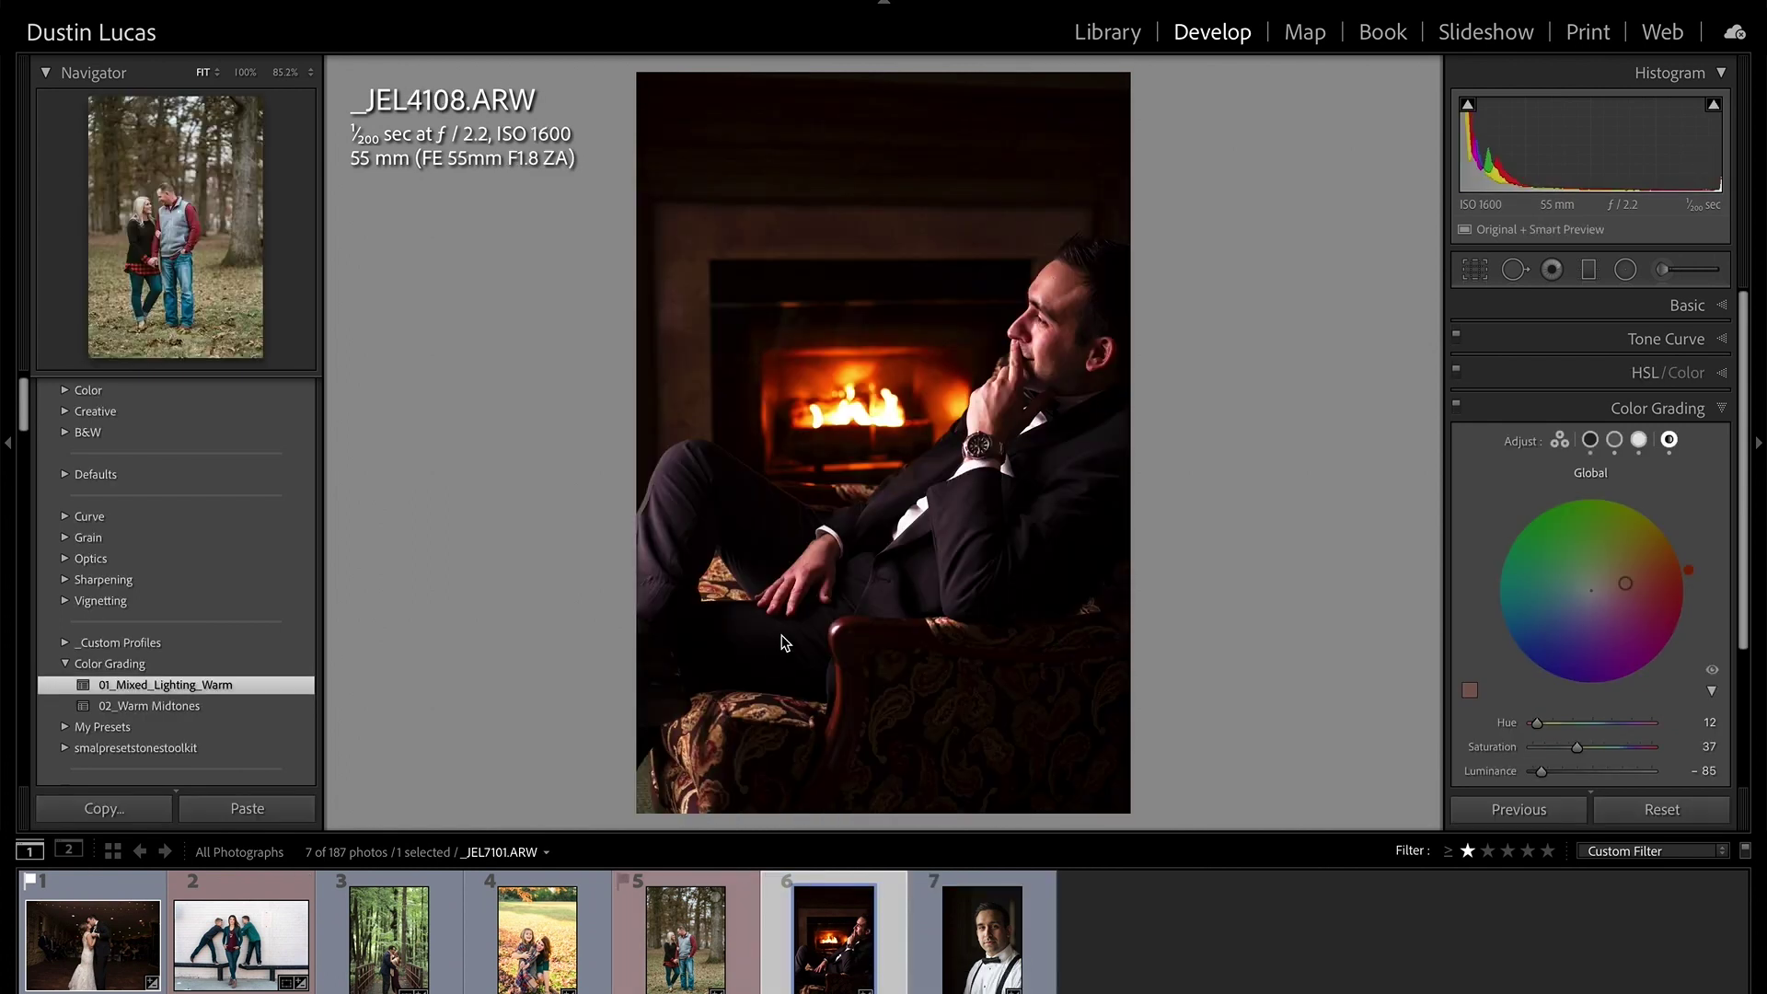
# Browse the Saved Preset list in the Library grid without applying one, then open DSC_5886.NEF in Loupe.
pyautogui.press('g')
pyautogui.keyDown('super'); pyautogui.click(1013, 655); pyautogui.keyUp('super')
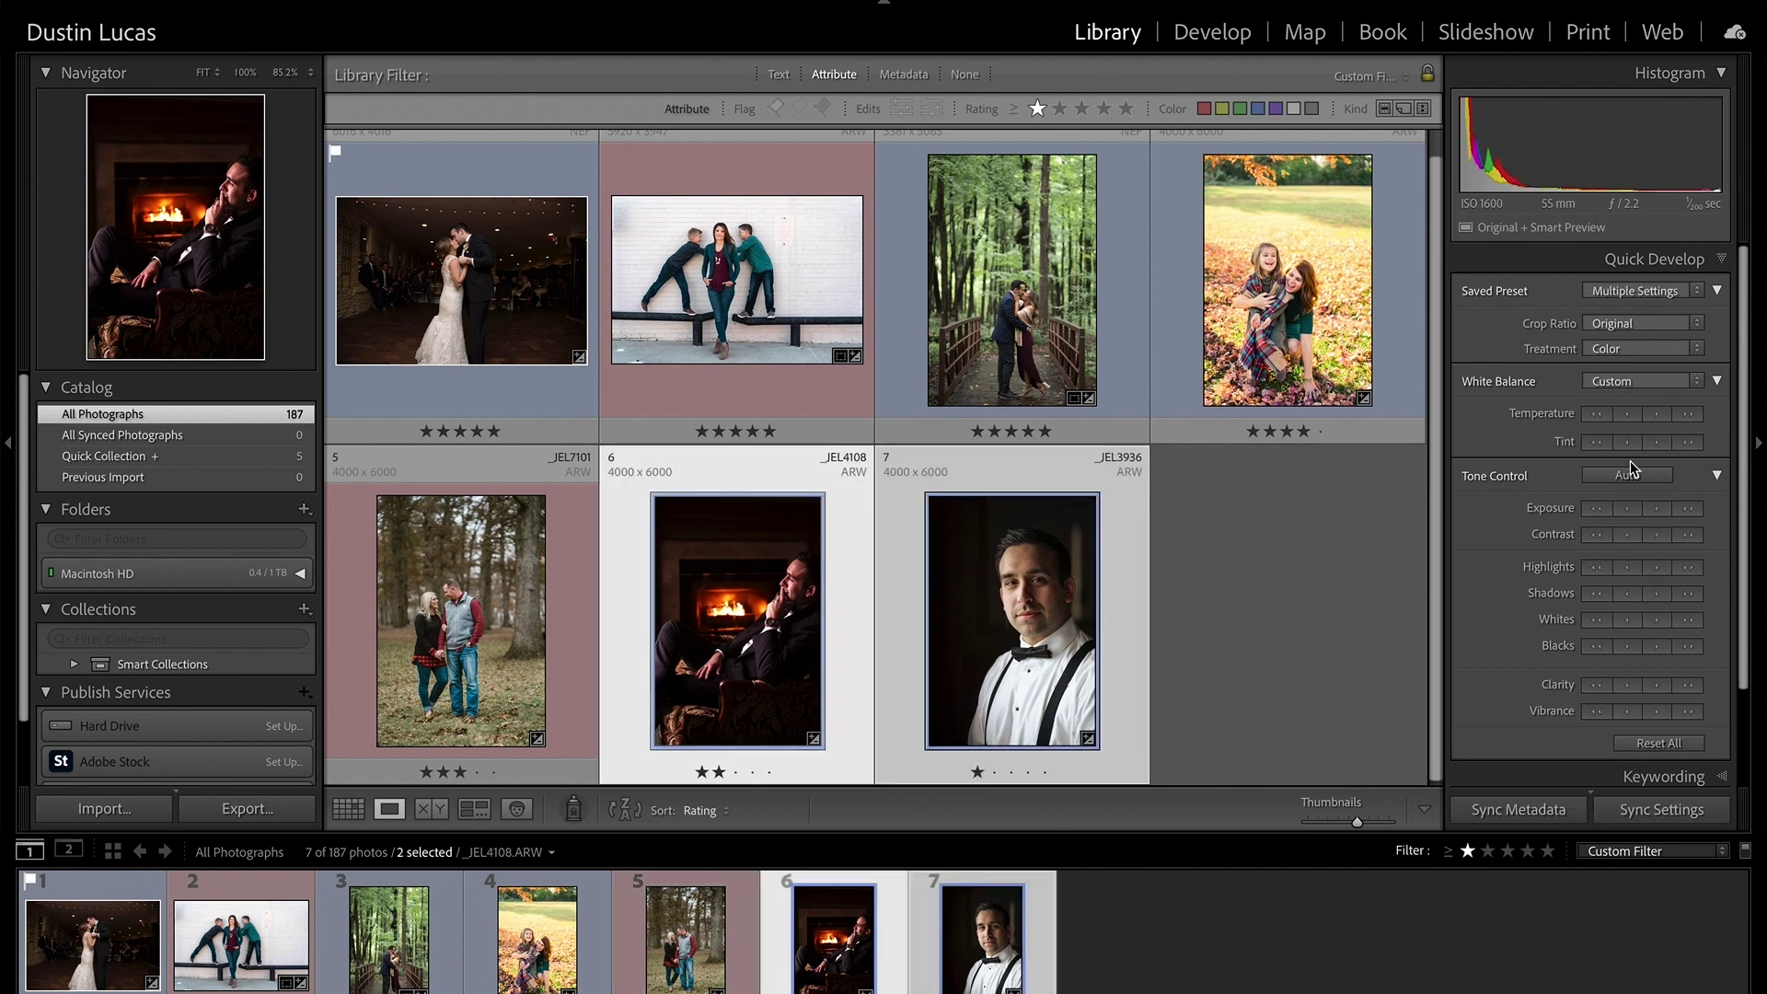
pyautogui.click(1696, 291)
pyautogui.moveTo(1622, 569)
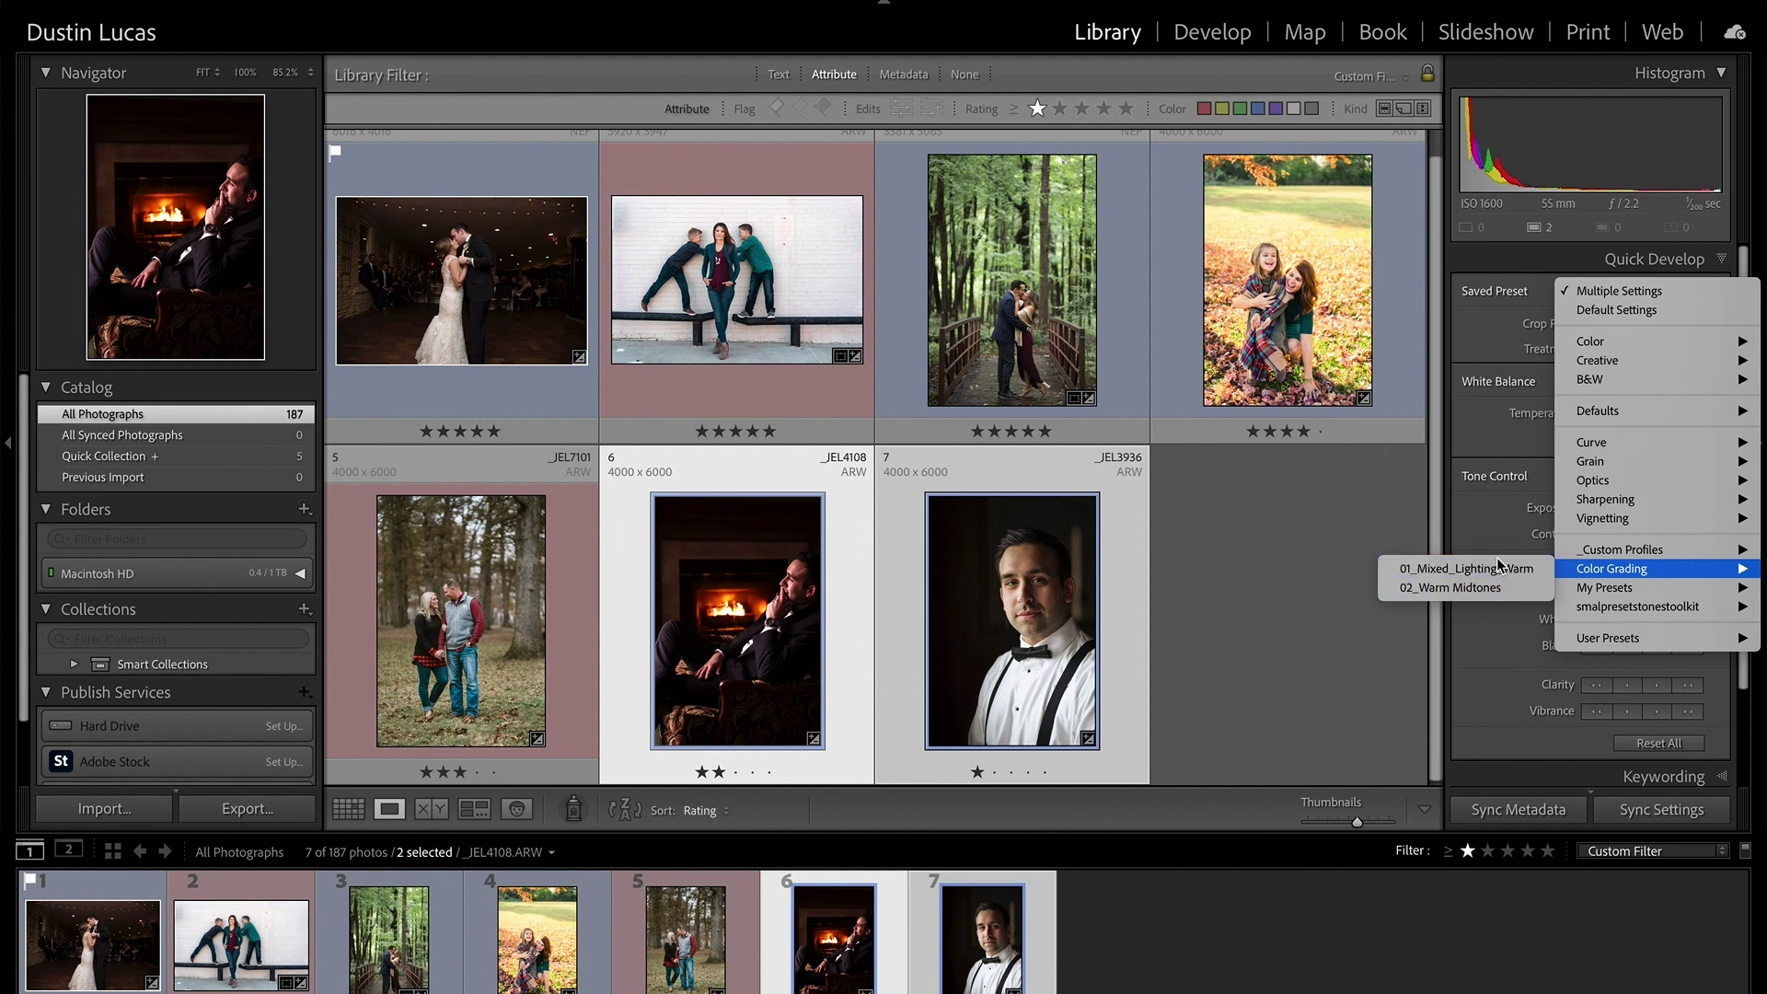
pyautogui.click(1243, 559)
pyautogui.click(1244, 562)
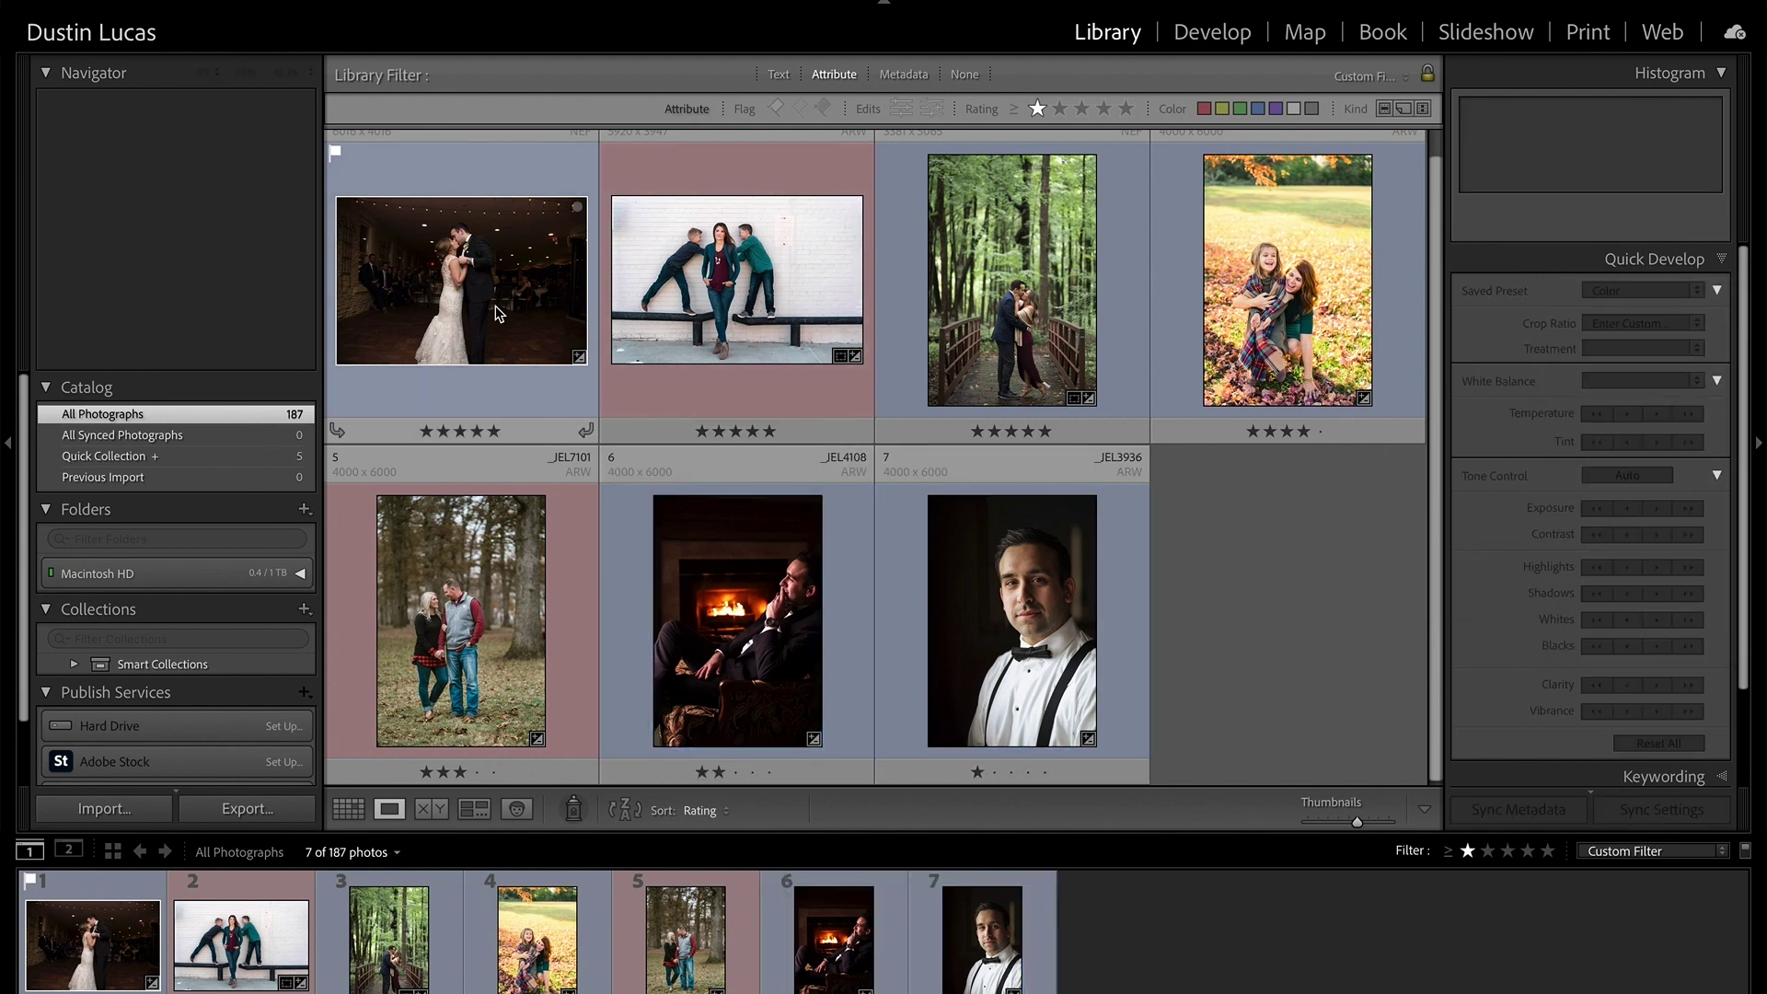
pyautogui.doubleClick(485, 333)
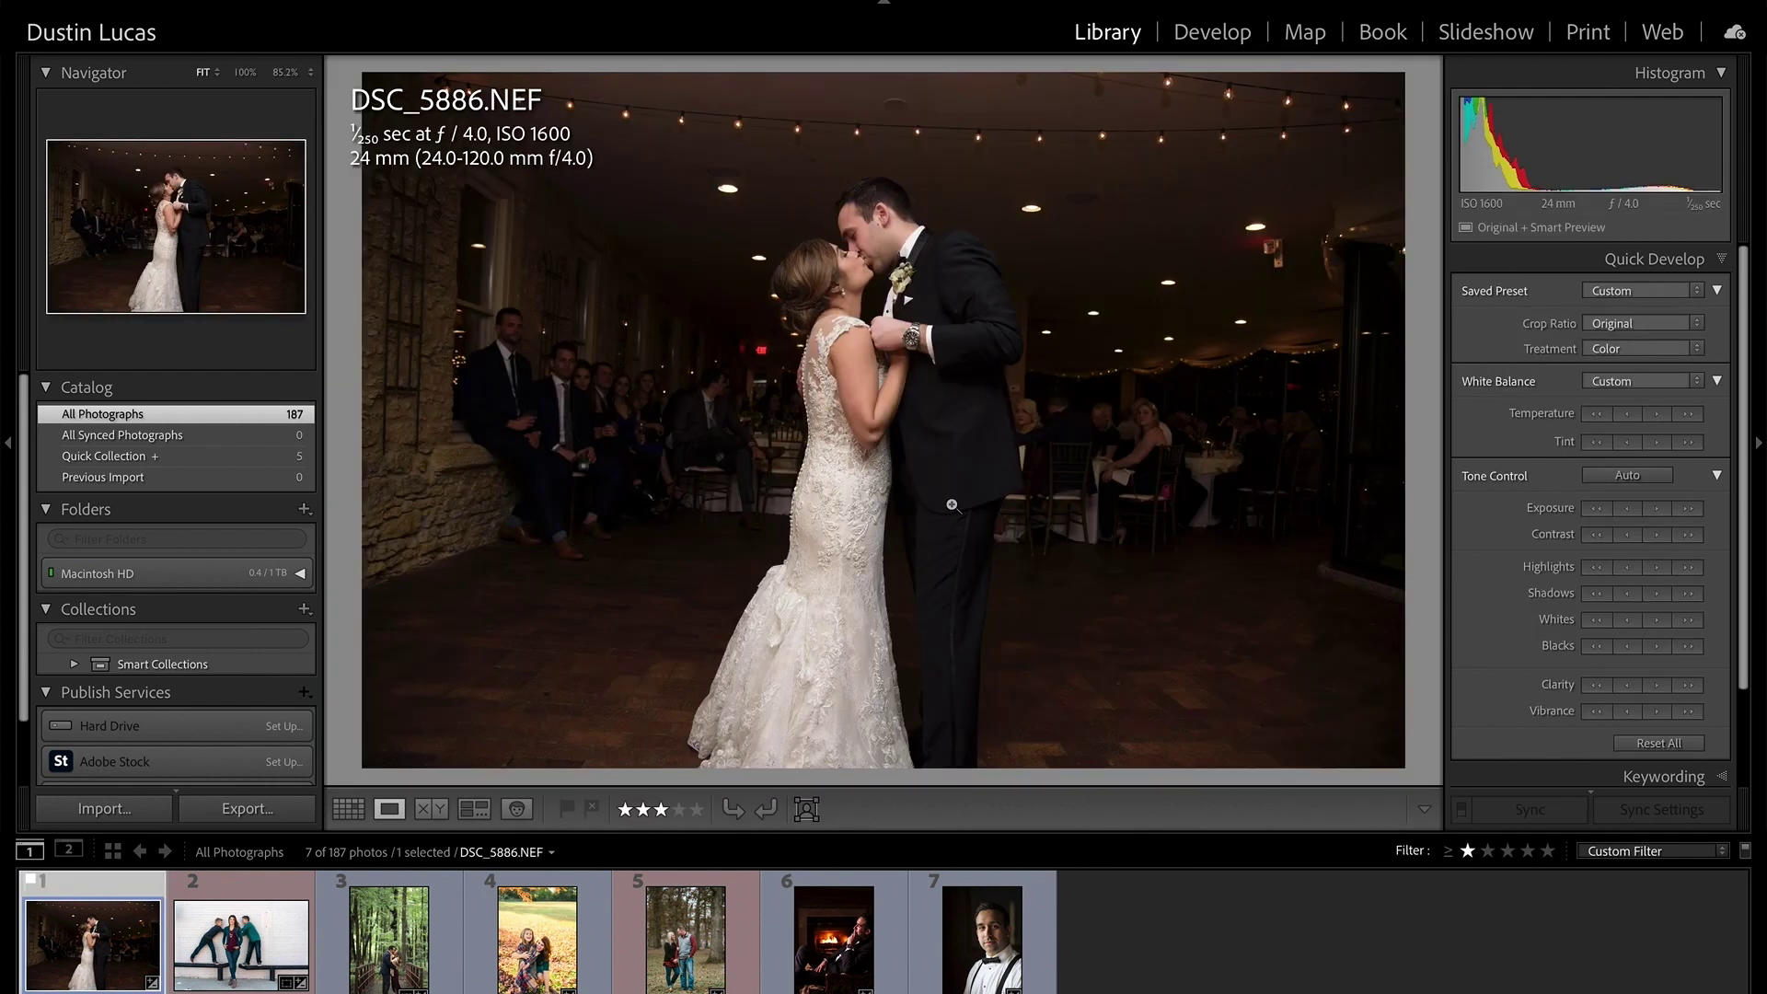
# In Develop, look through the Global, Shadows, Midtones and Highlights wheels and check the photo at 100%.
pyautogui.press('d')
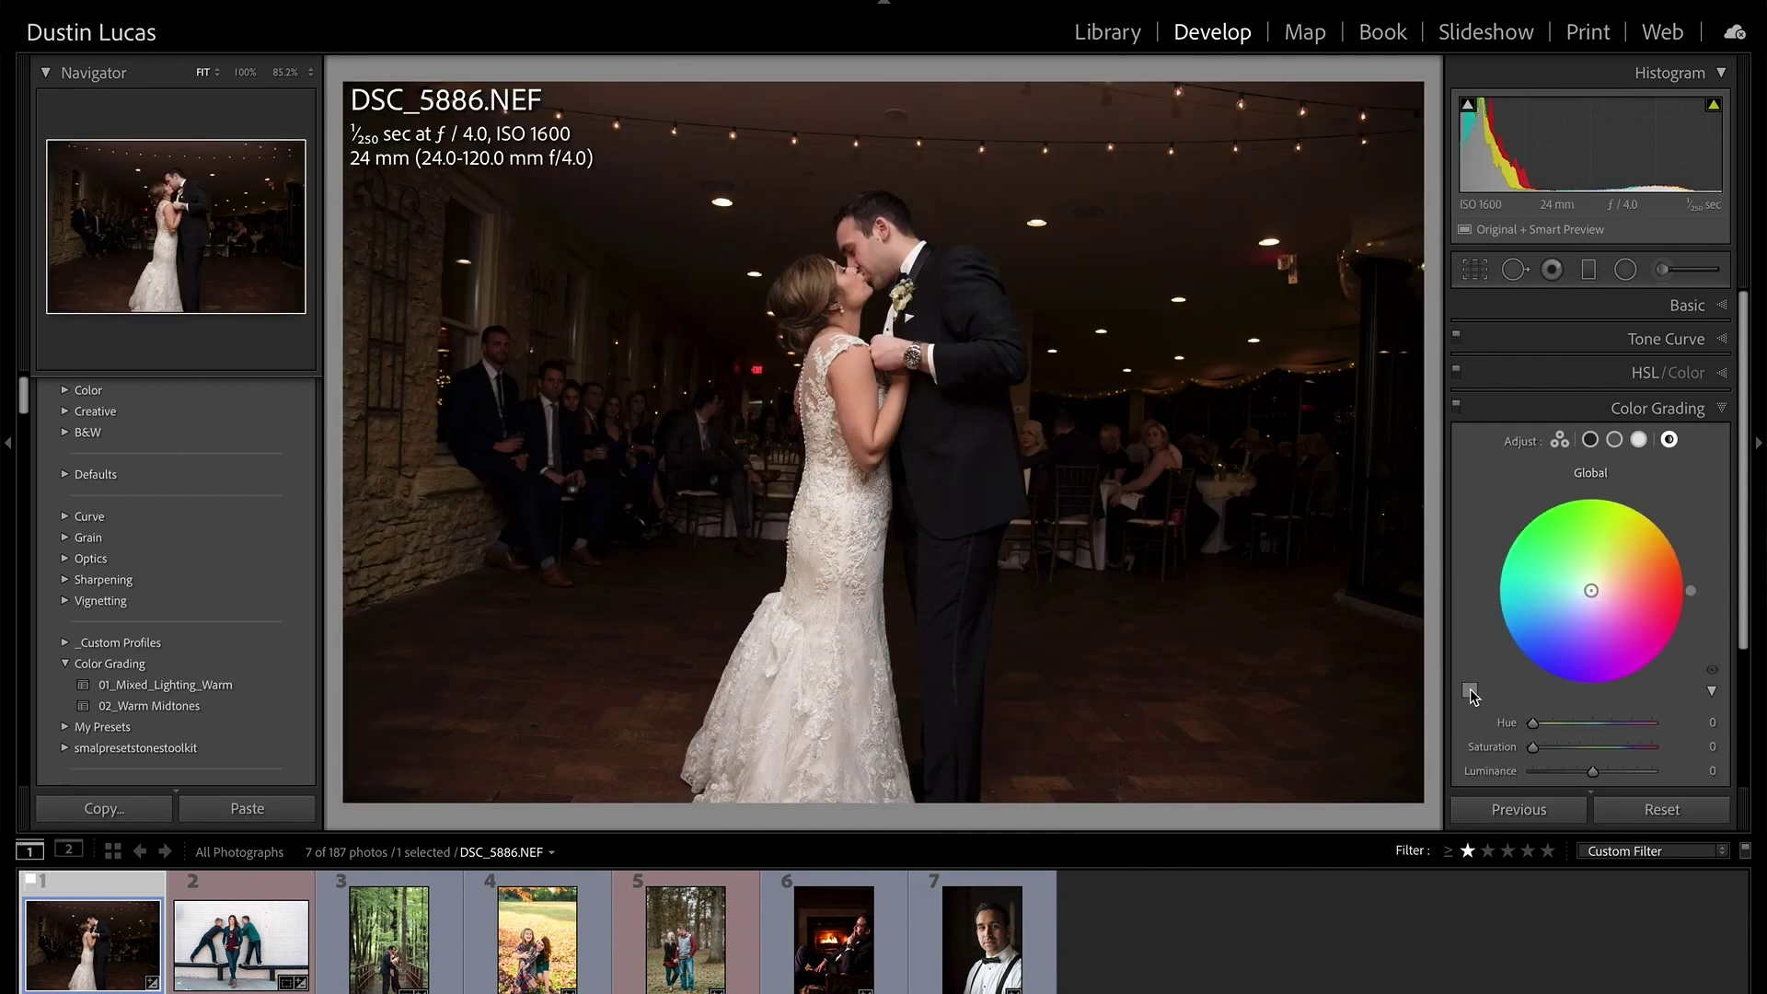
pyautogui.click(1469, 690)
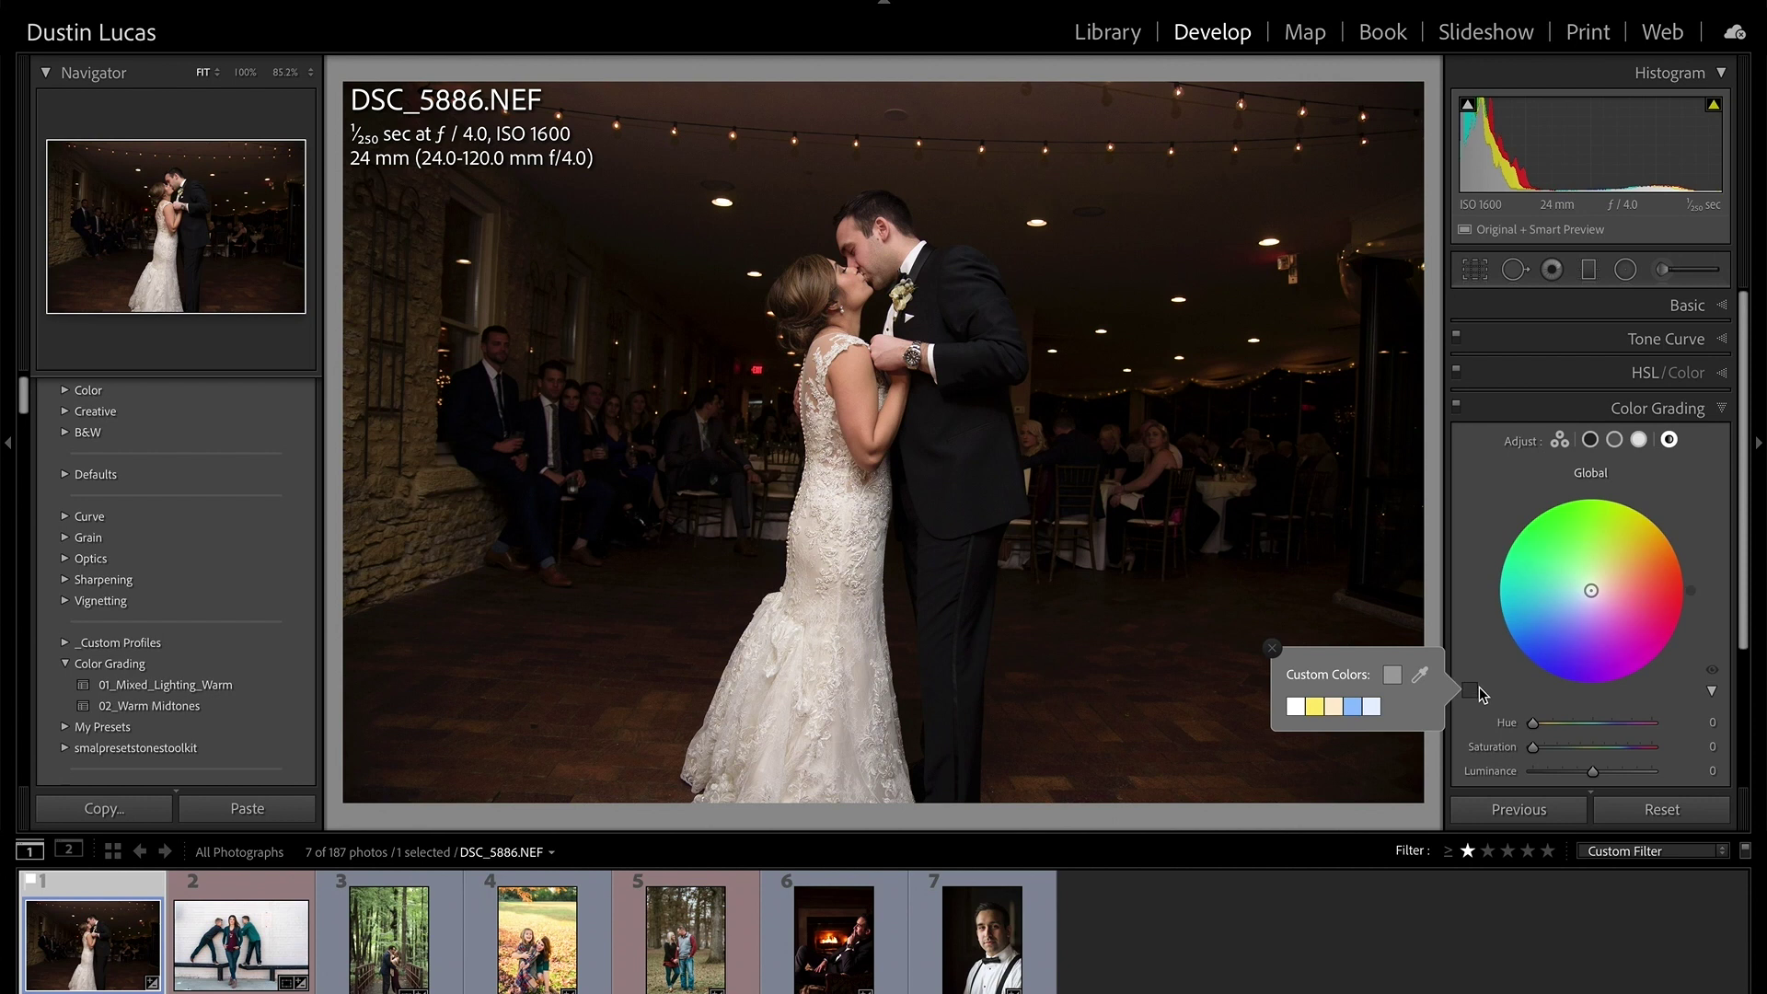
pyautogui.click(1353, 706)
pyautogui.click(1636, 443)
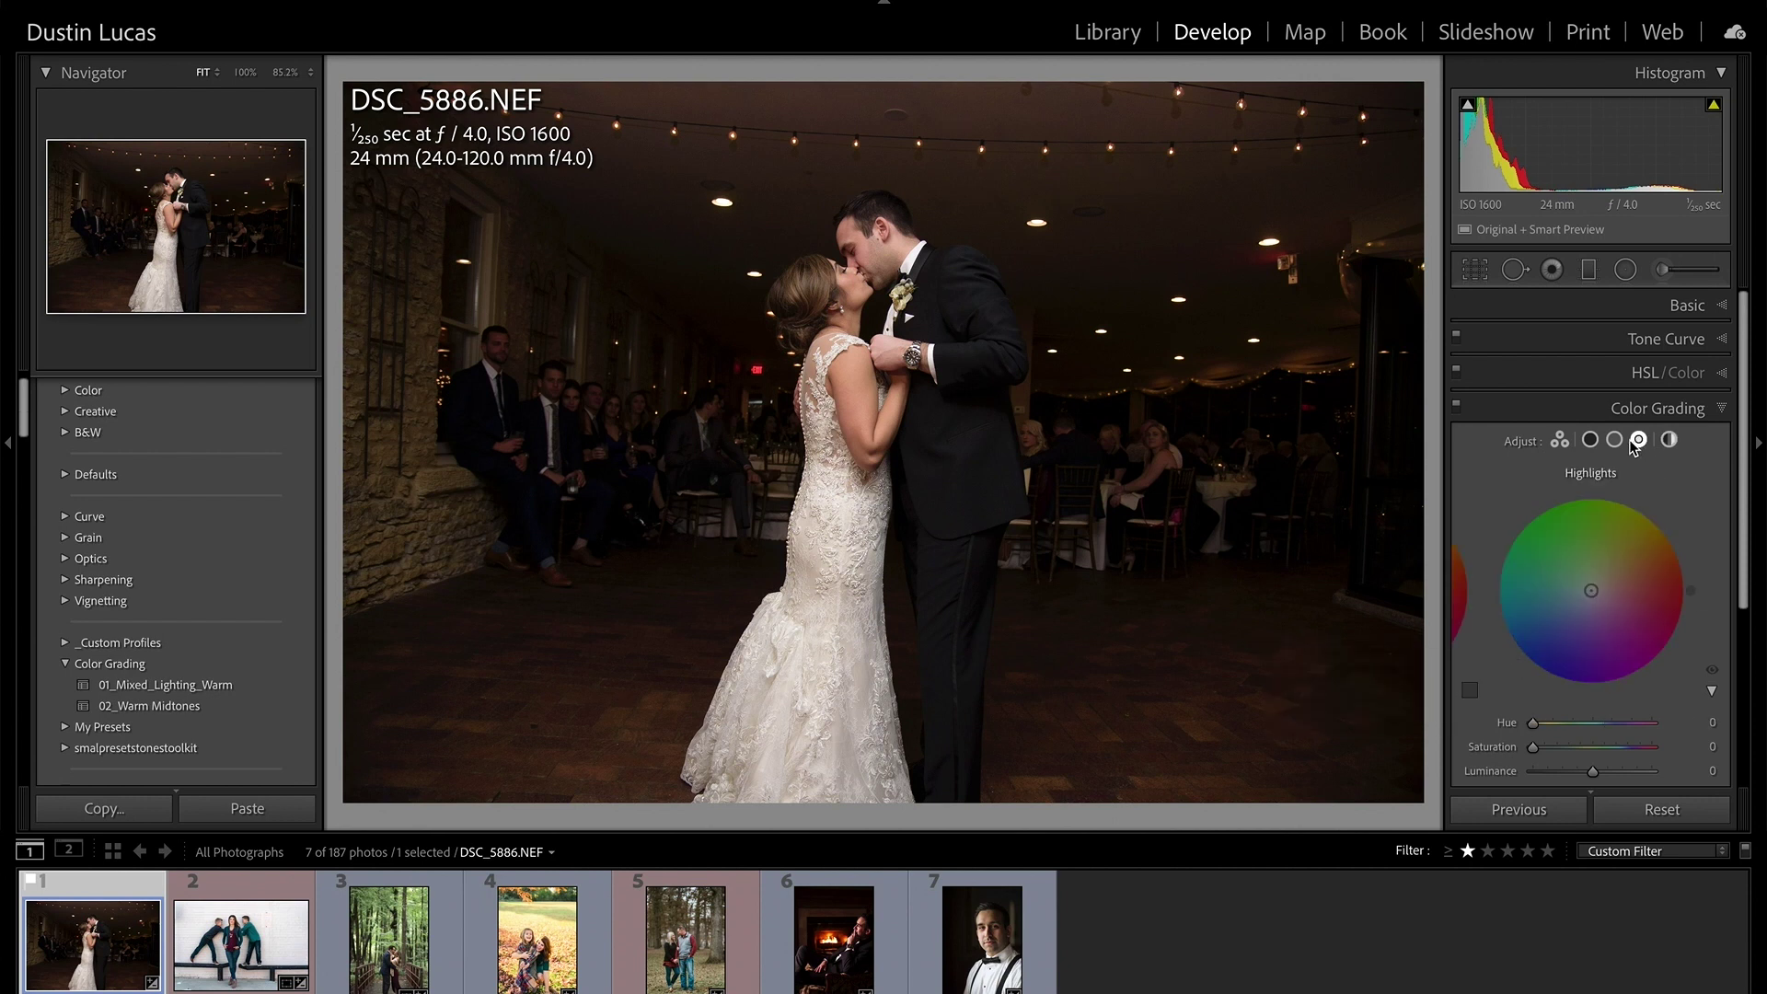
pyautogui.click(1615, 441)
pyautogui.click(1590, 440)
pyautogui.click(1668, 440)
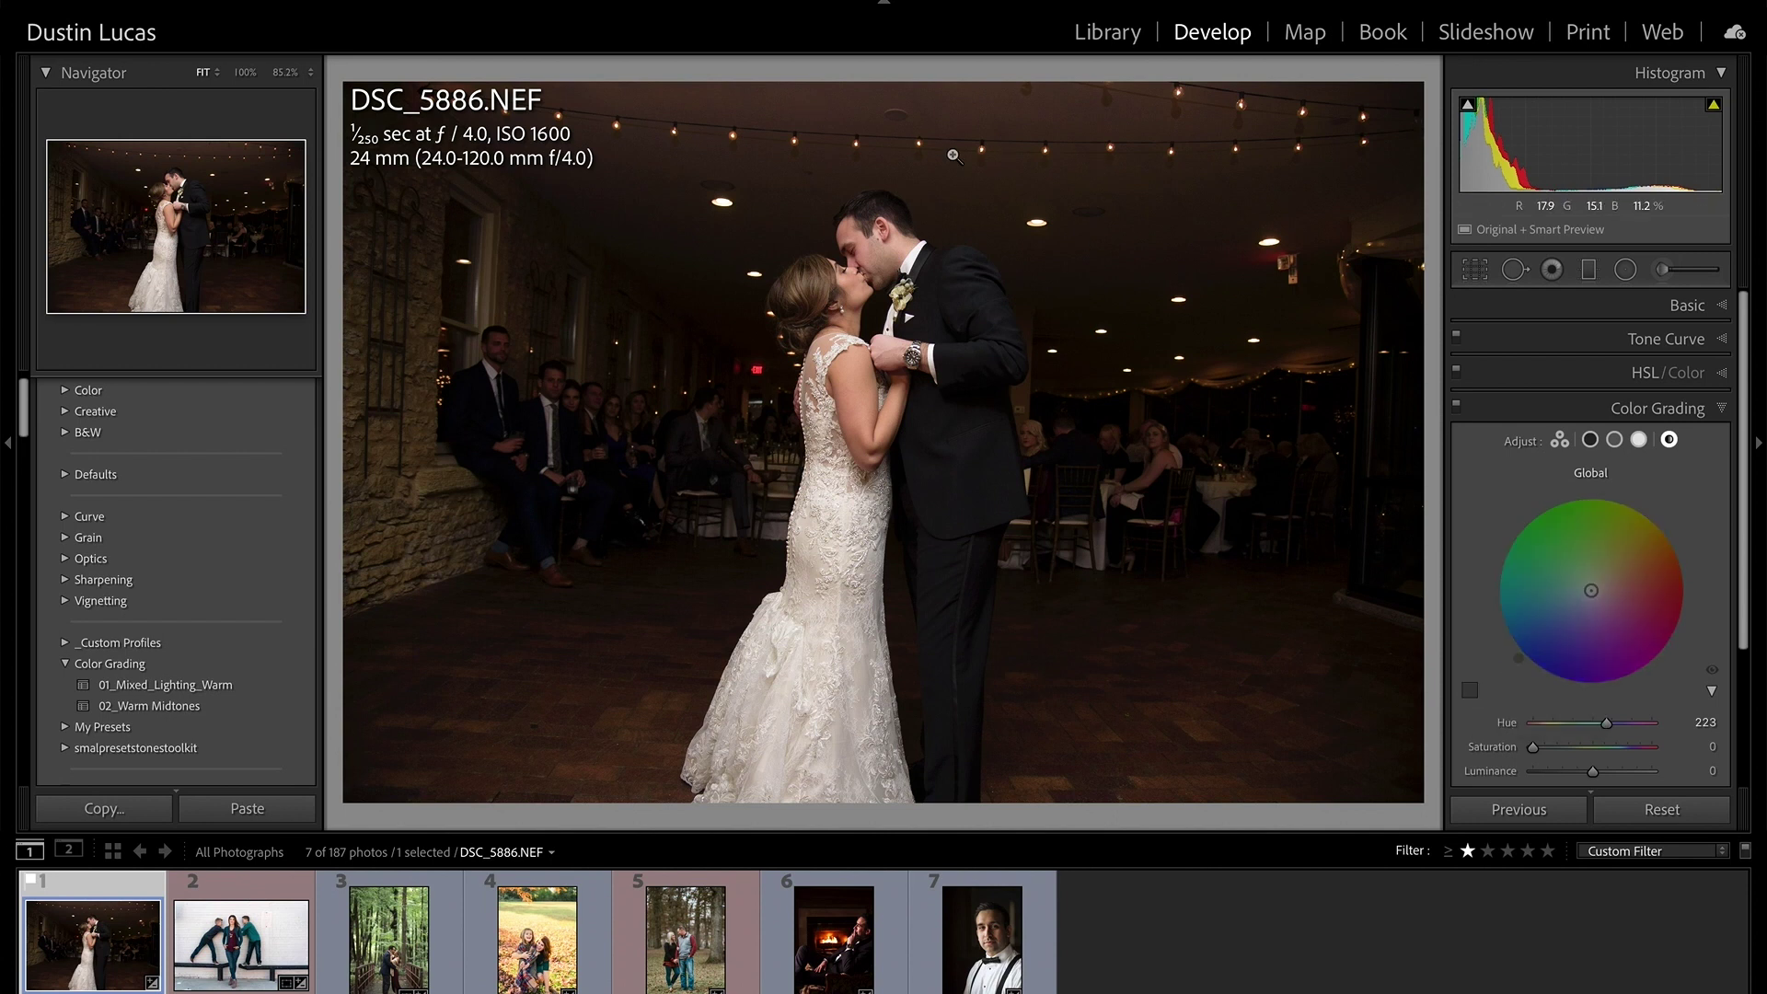
pyautogui.click(923, 145)
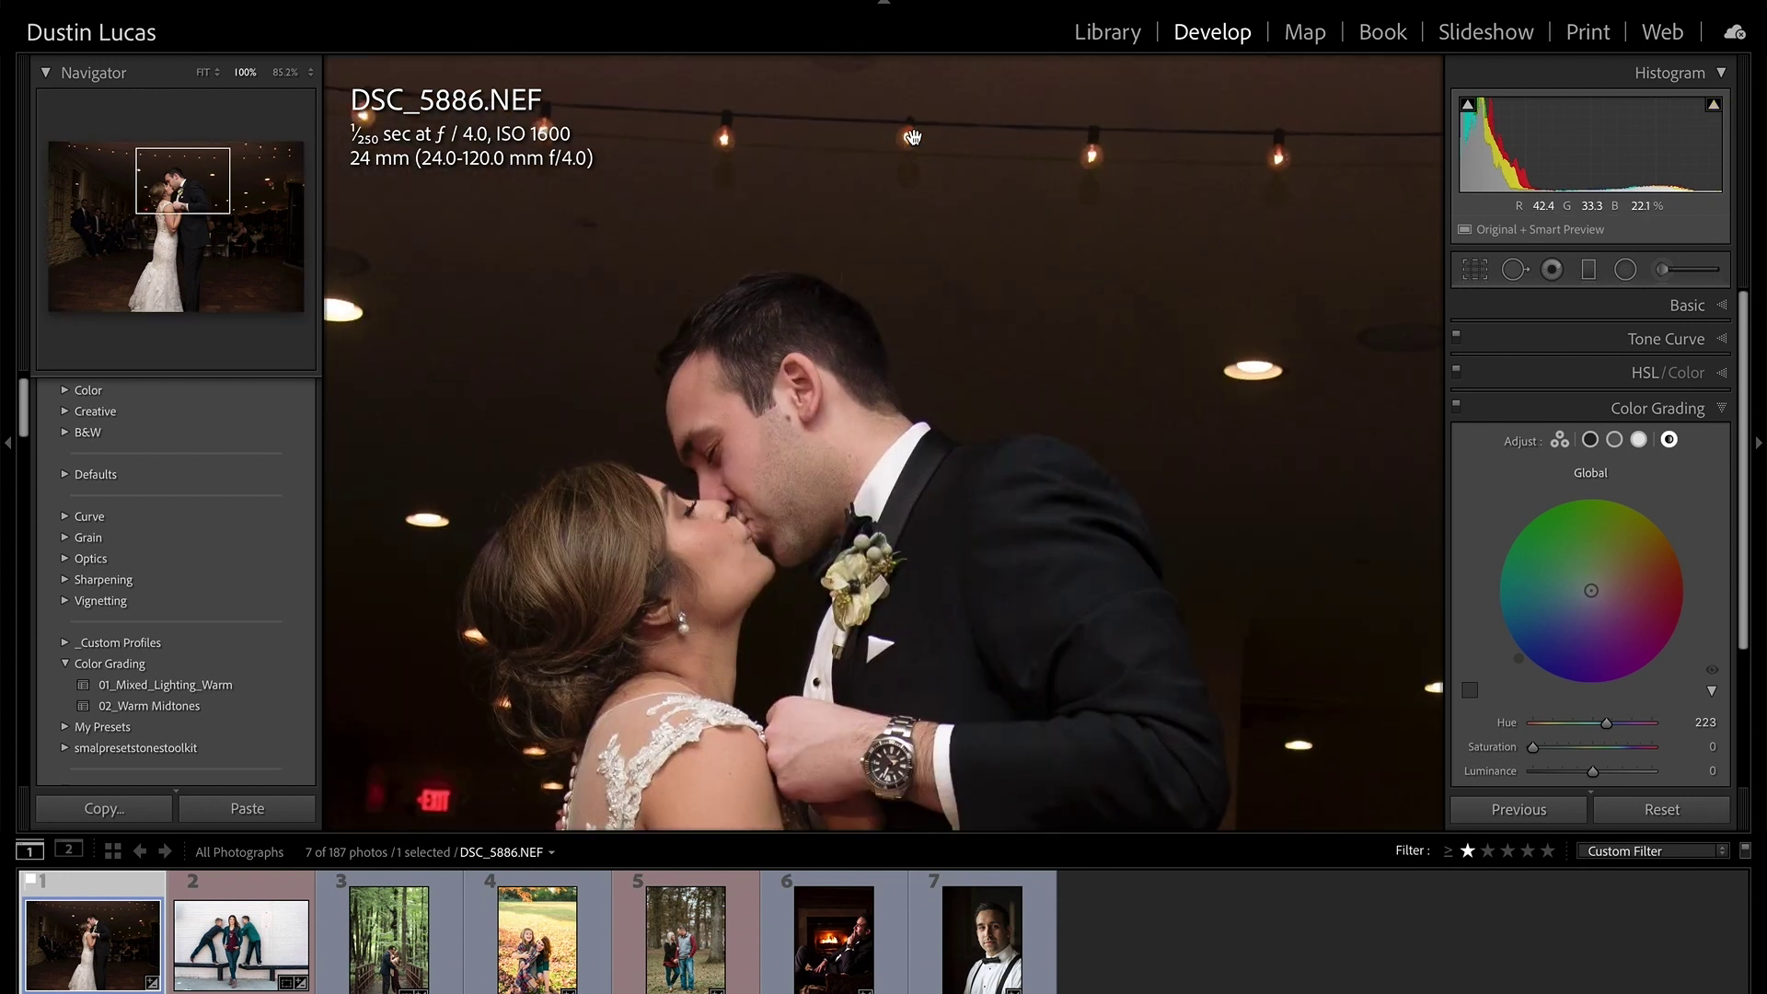
pyautogui.click(916, 142)
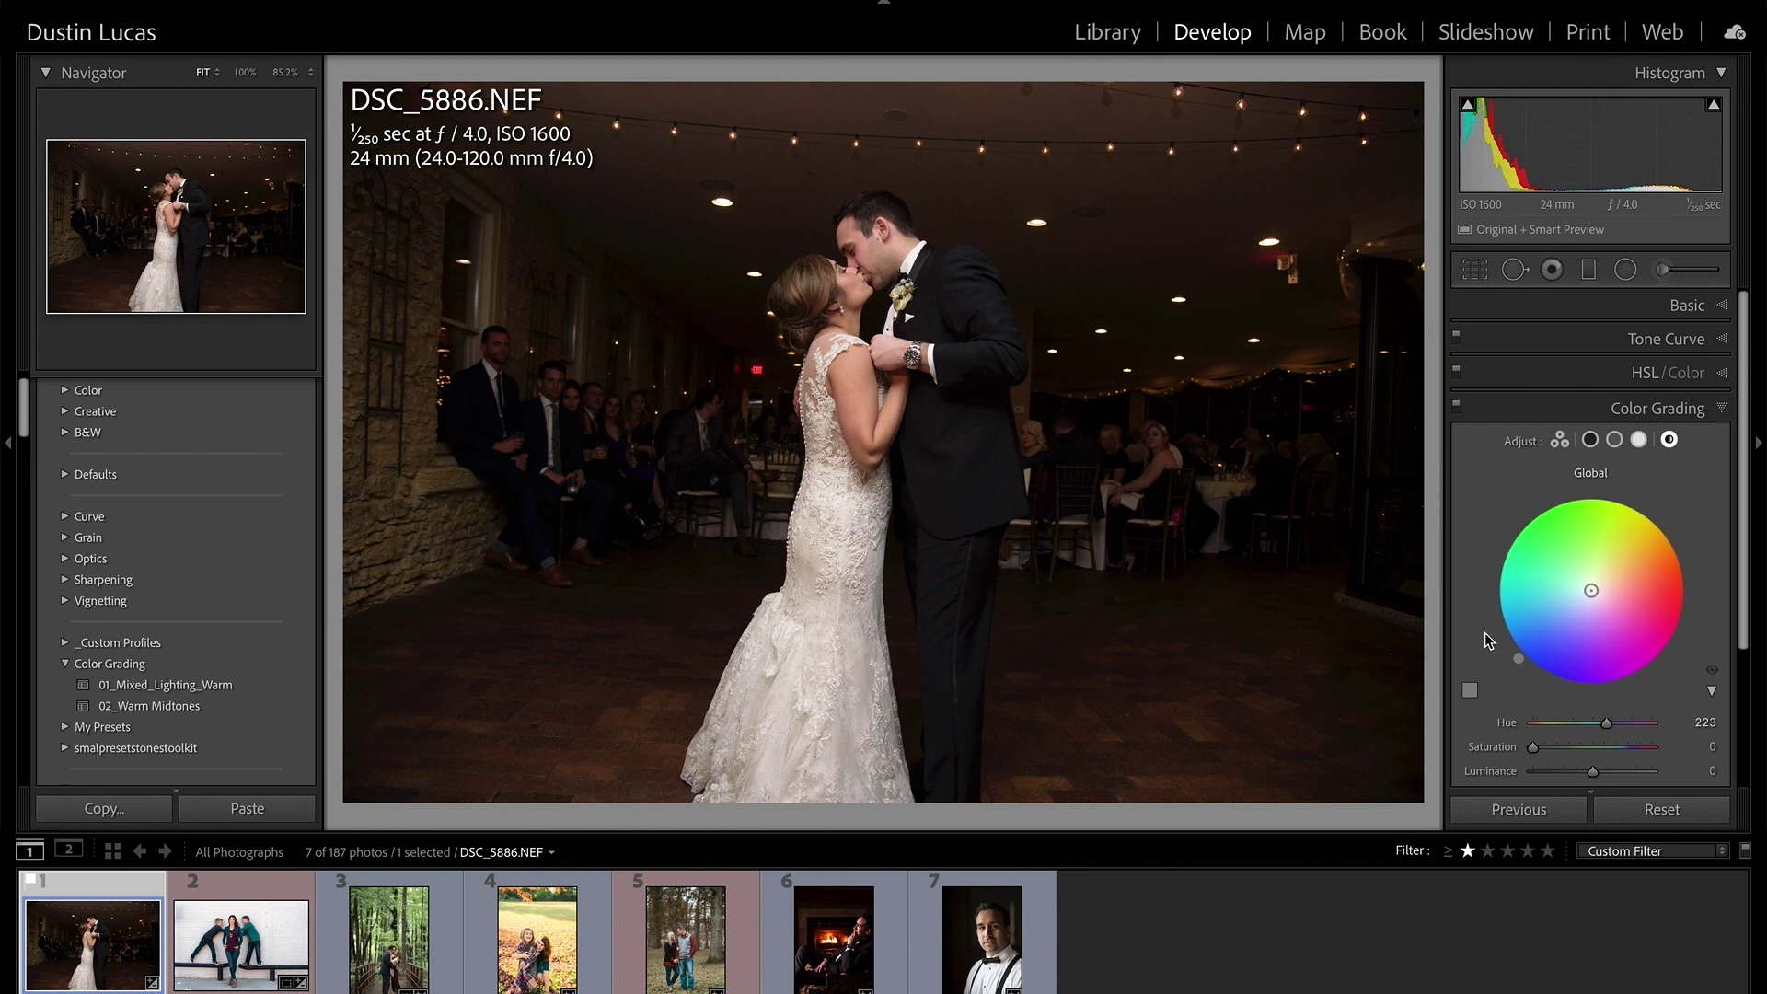
# Sample a warm Global tint from the photo, compare it with grading off, and lower its saturation.
pyautogui.click(1469, 691)
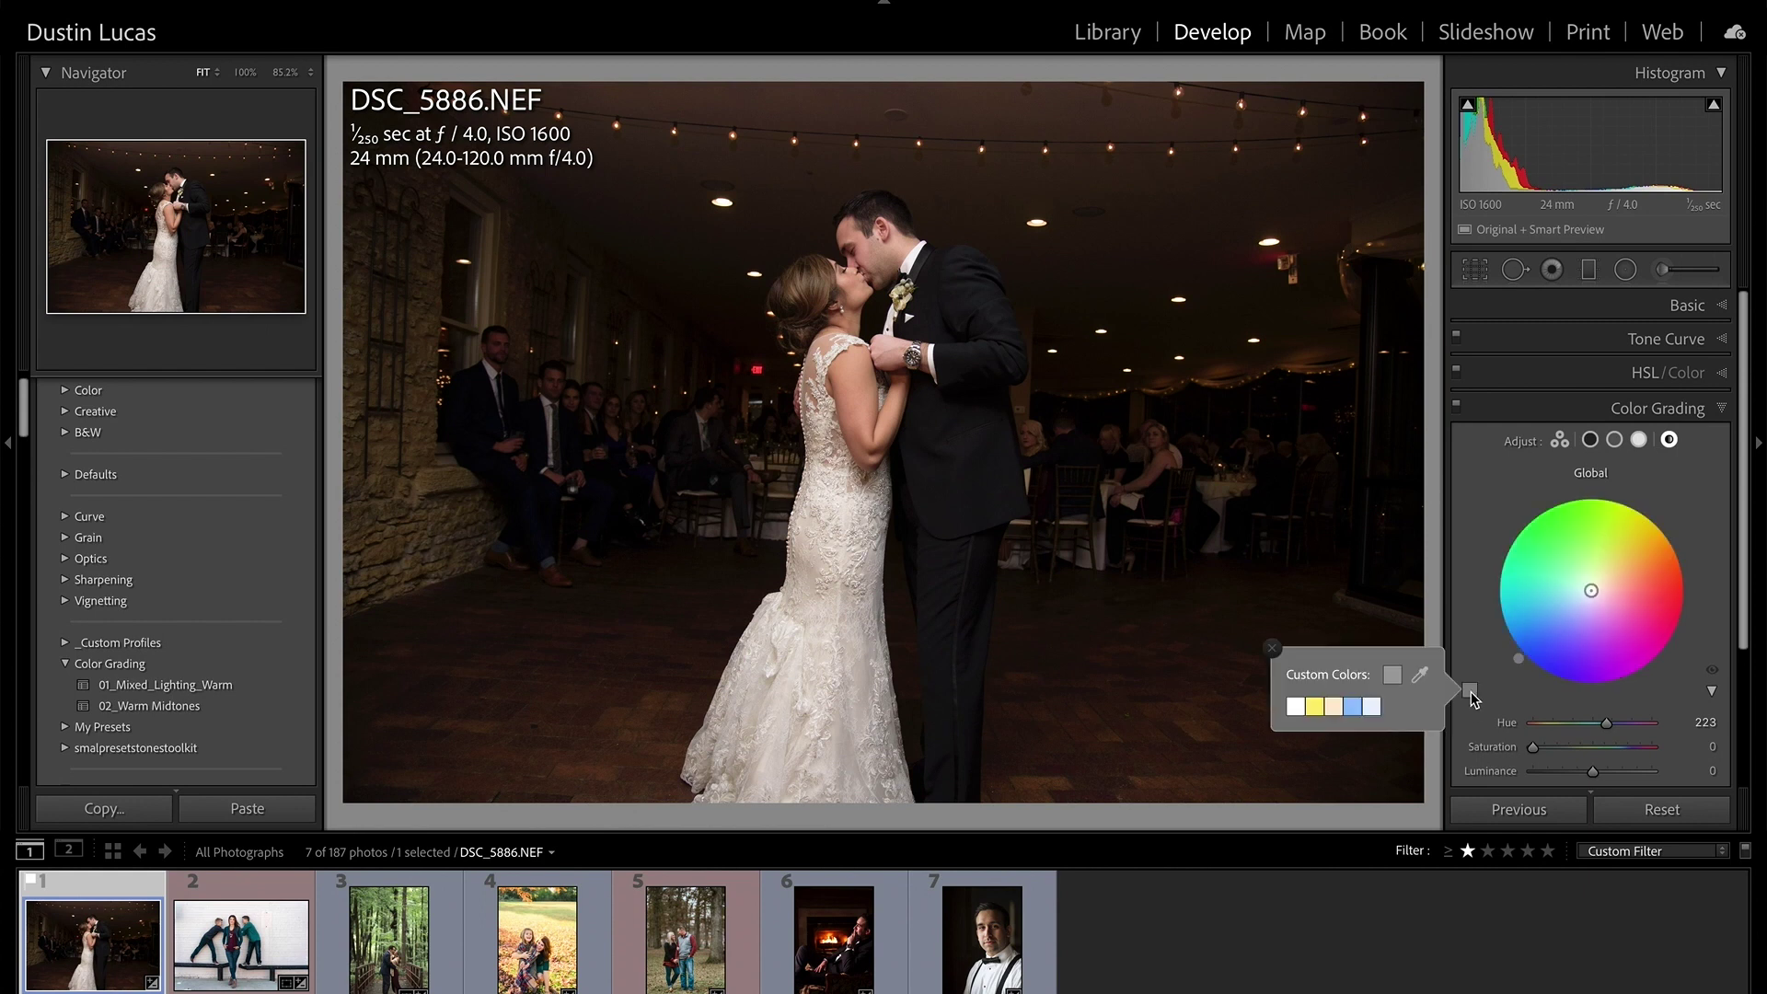
pyautogui.moveTo(1423, 679); pyautogui.dragTo(919, 144)
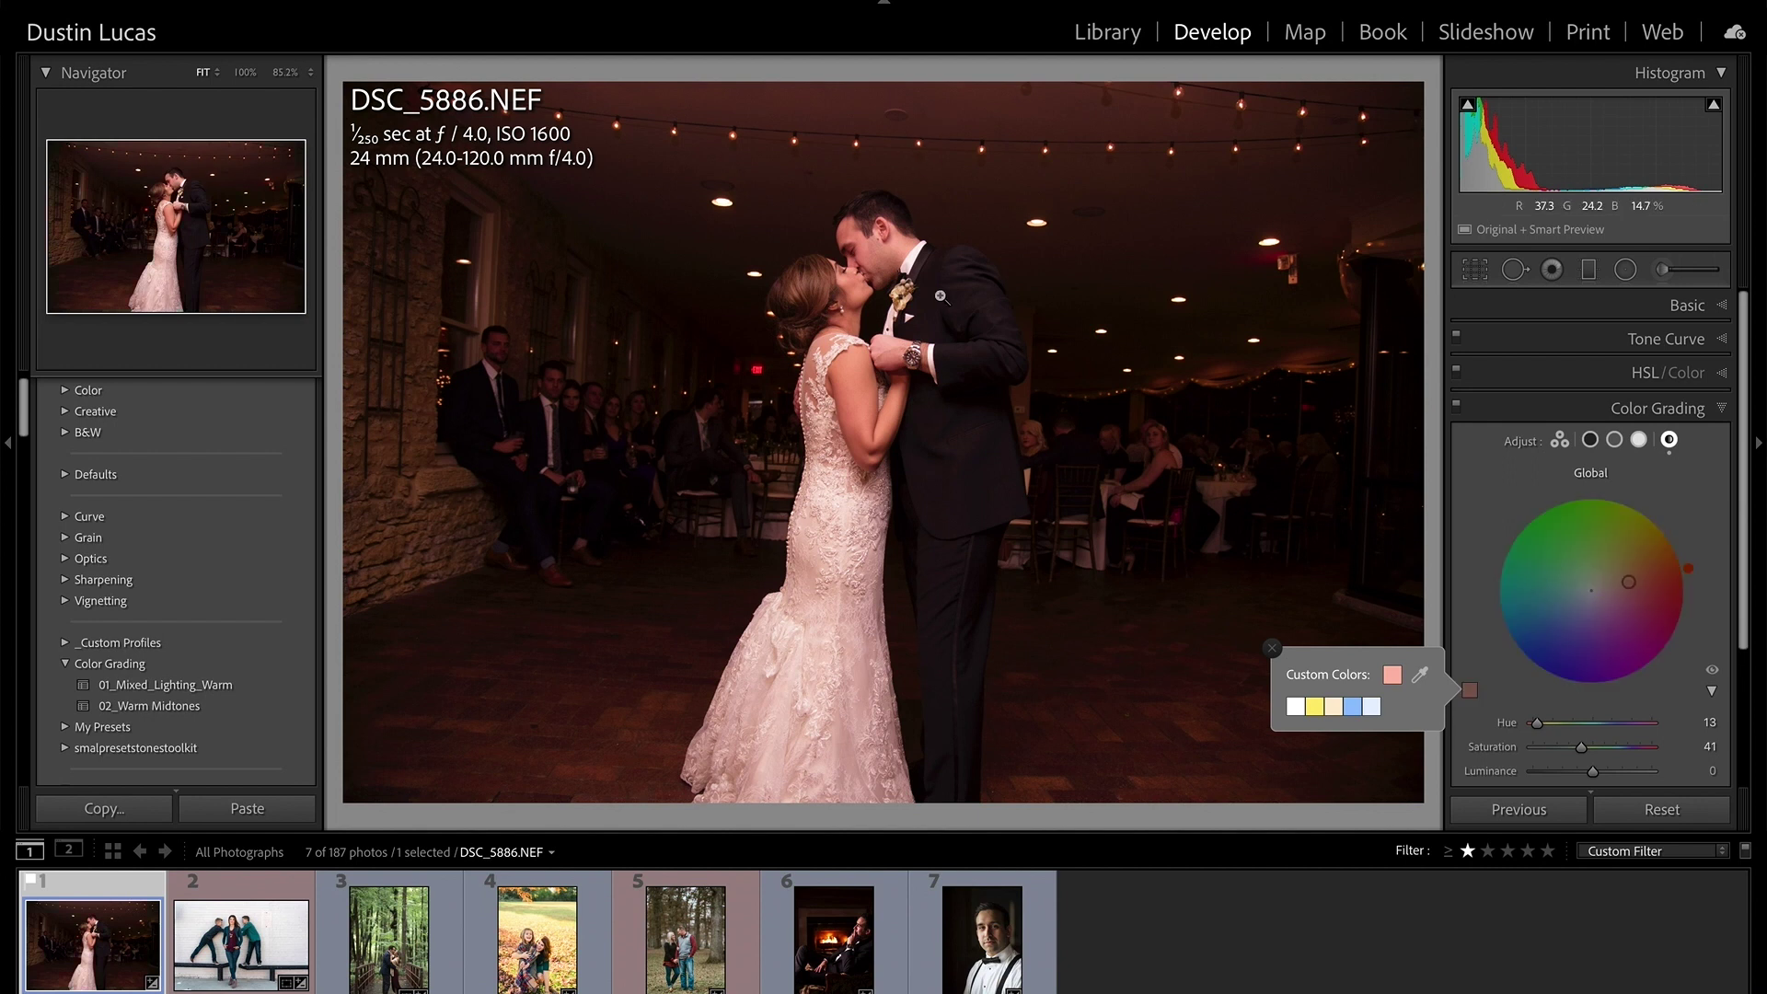
pyautogui.click(1271, 647)
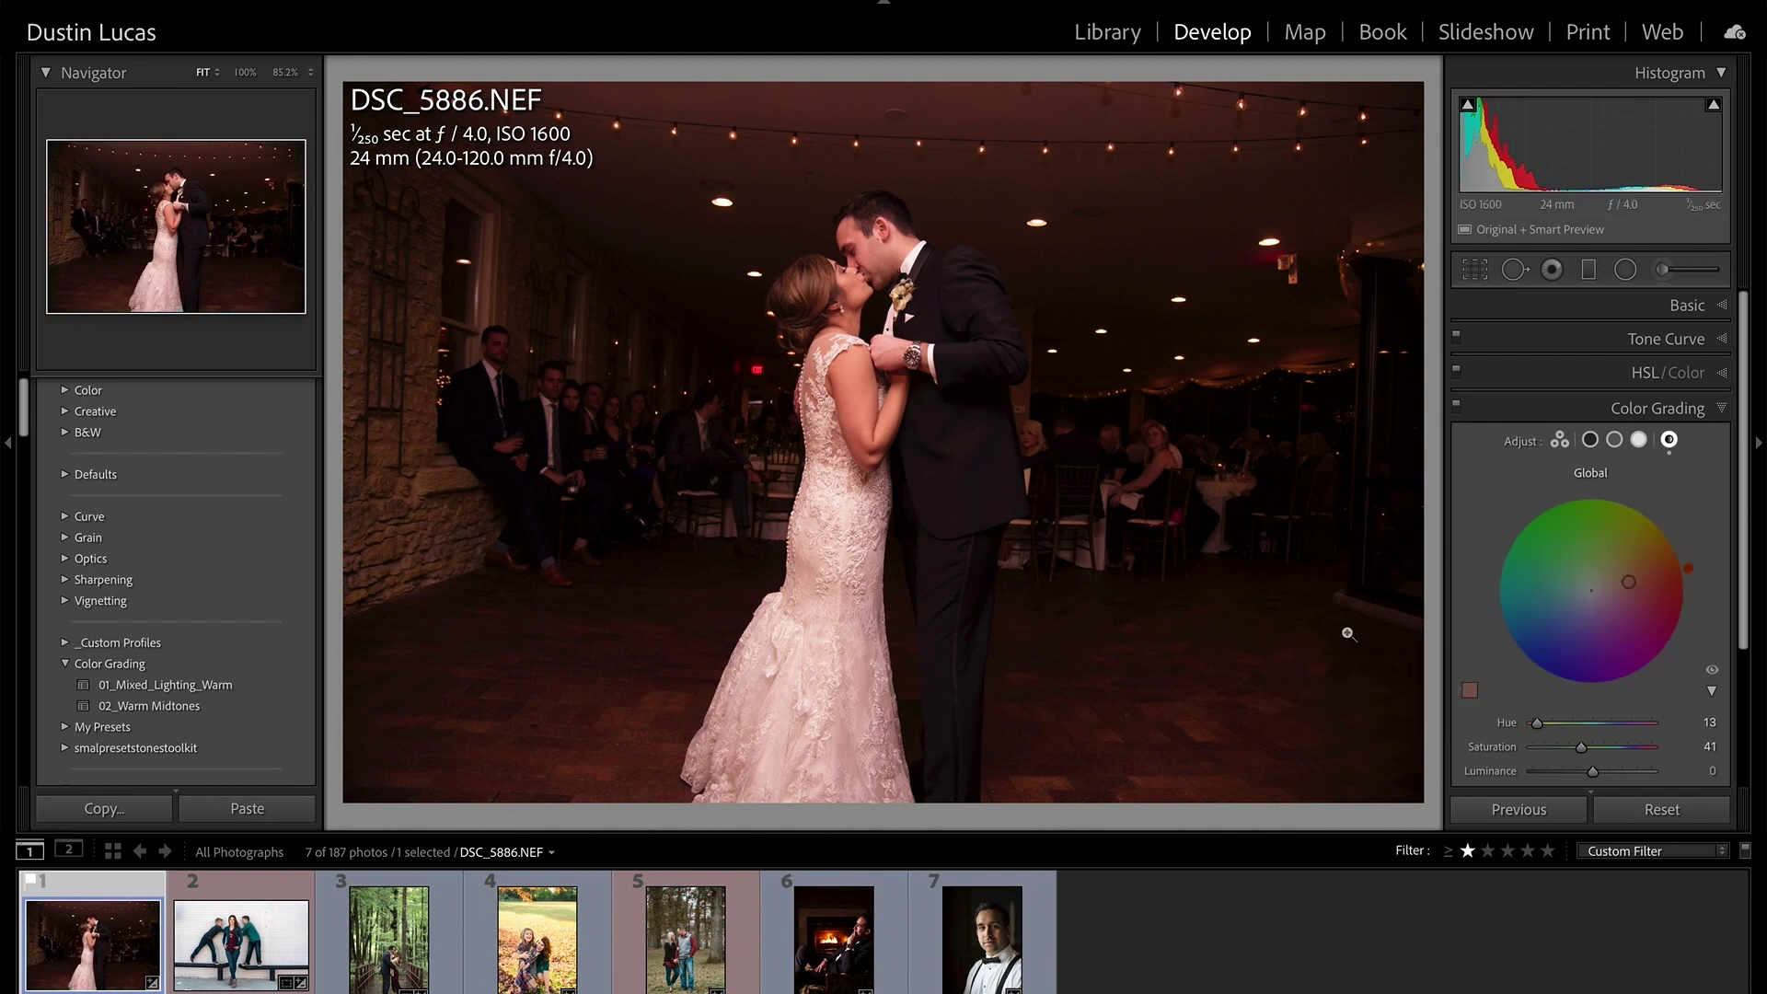
pyautogui.click(854, 146)
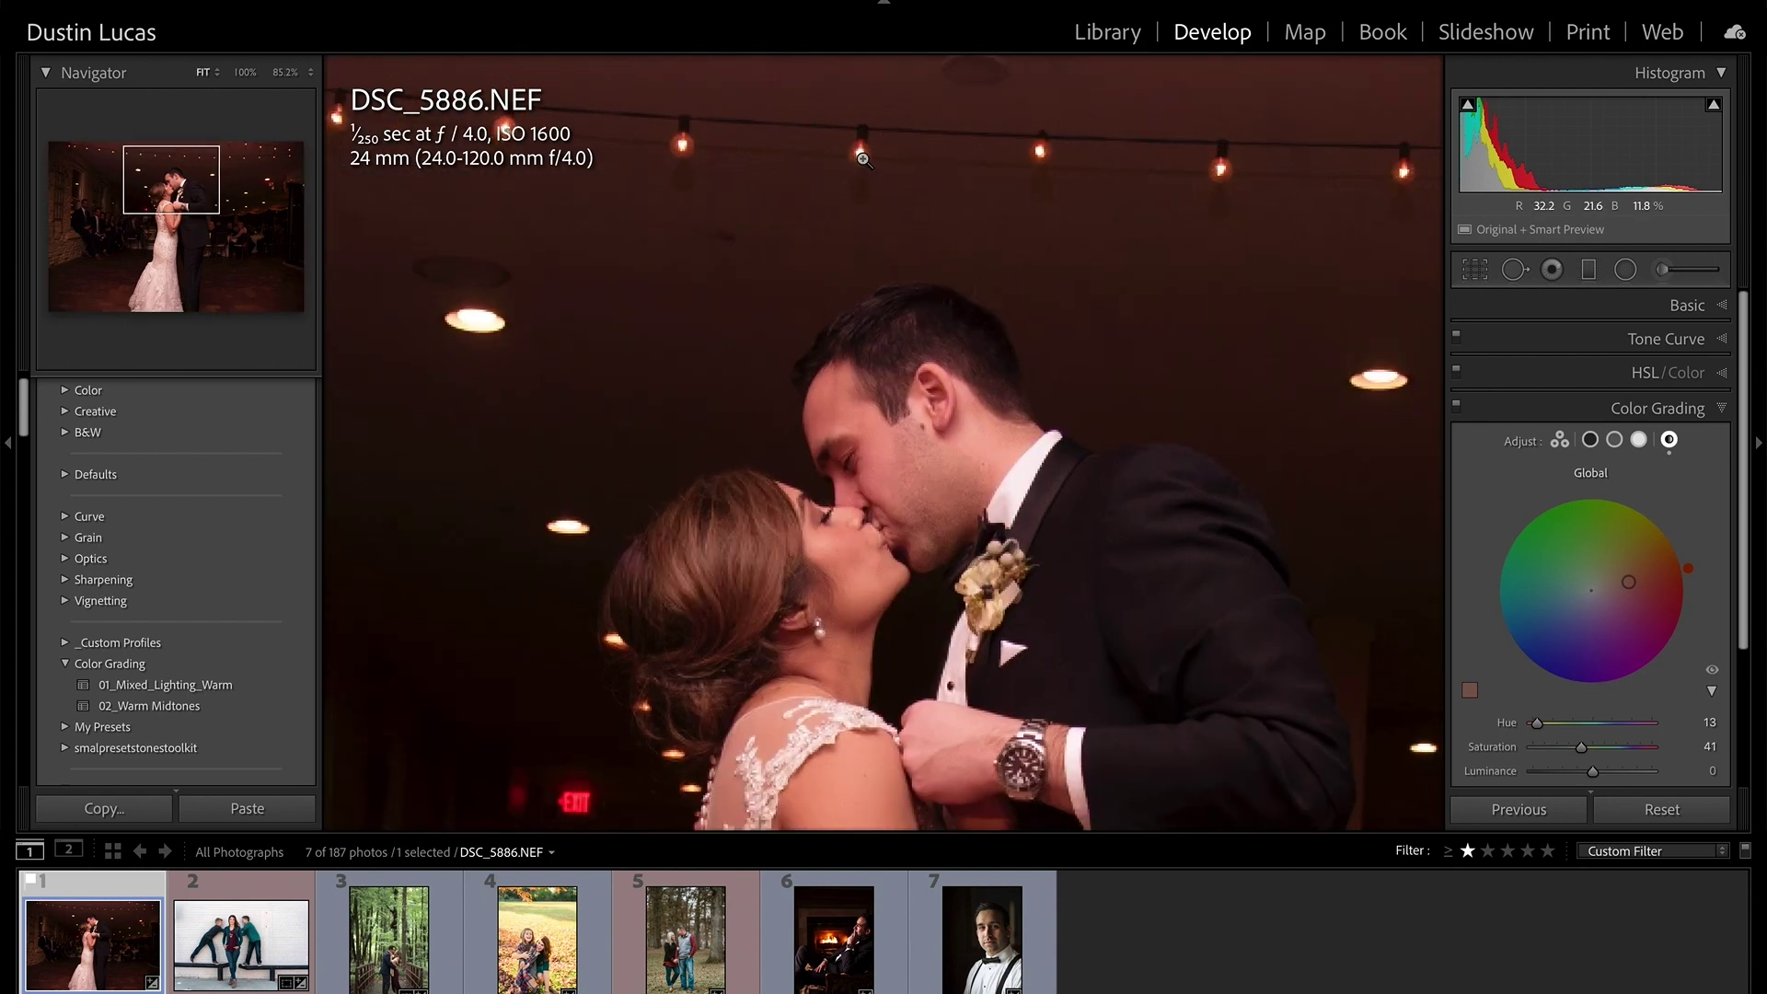
pyautogui.click(863, 158)
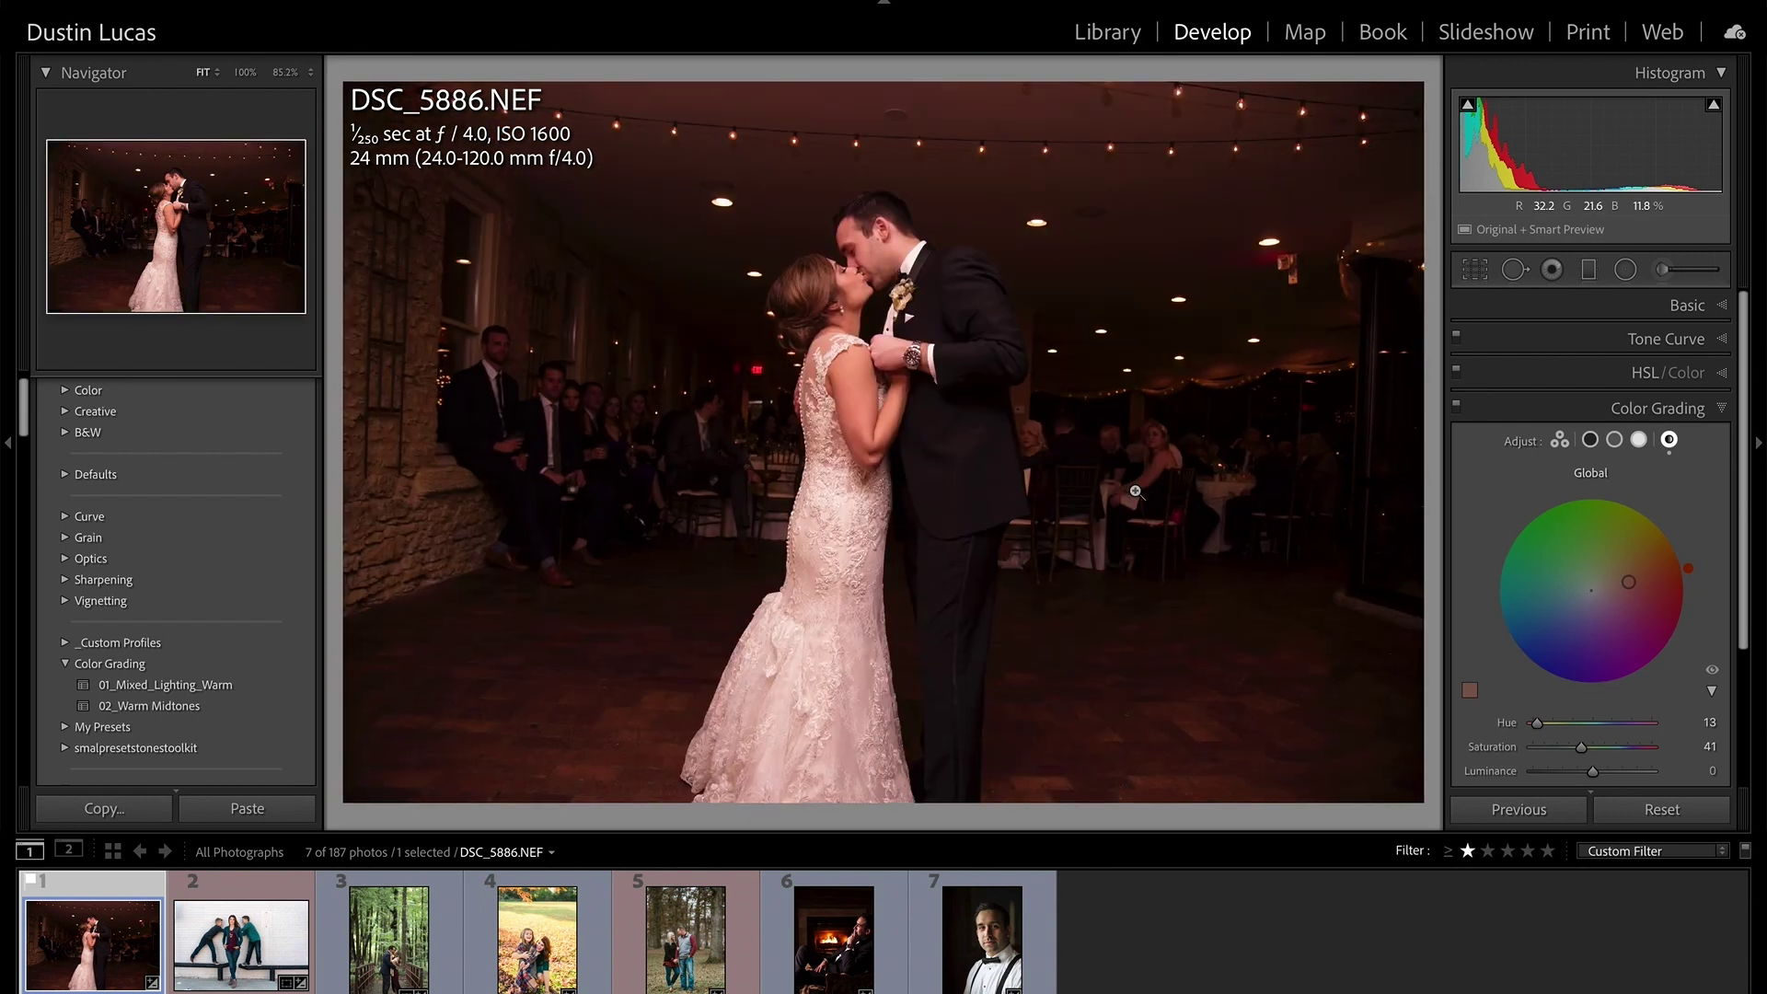
pyautogui.click(1456, 405)
pyautogui.click(1457, 405)
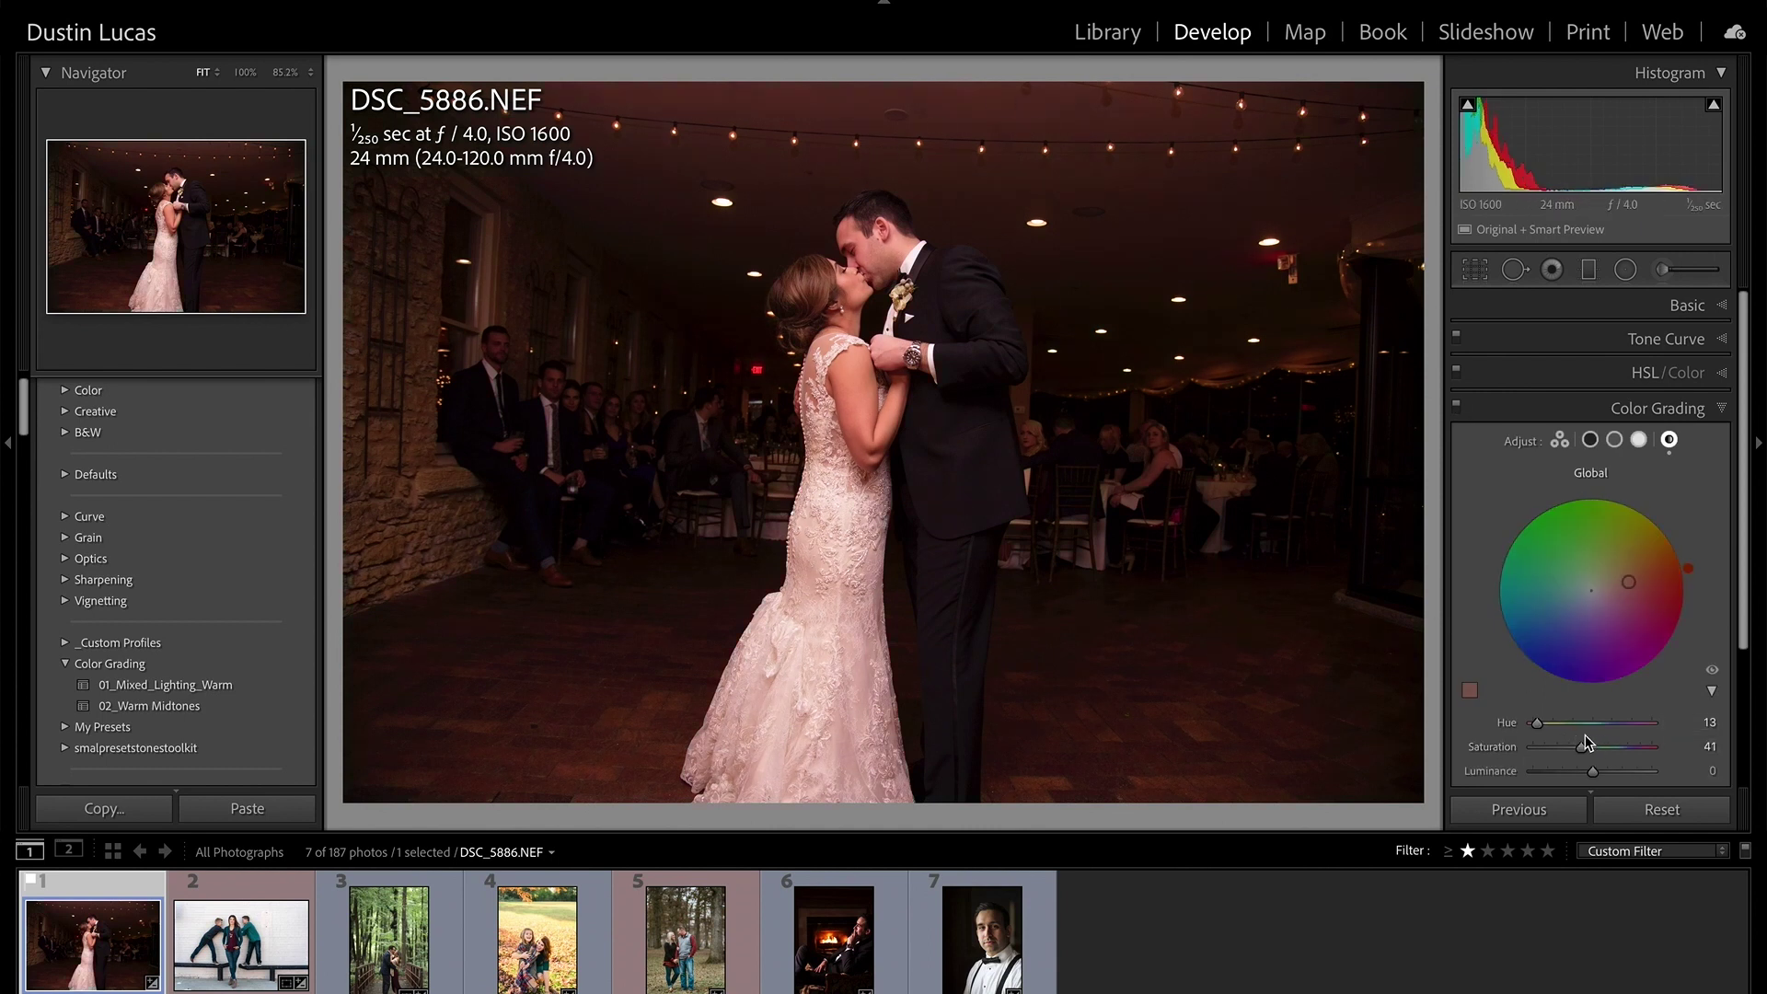
pyautogui.scroll(-2, 1619, 722)
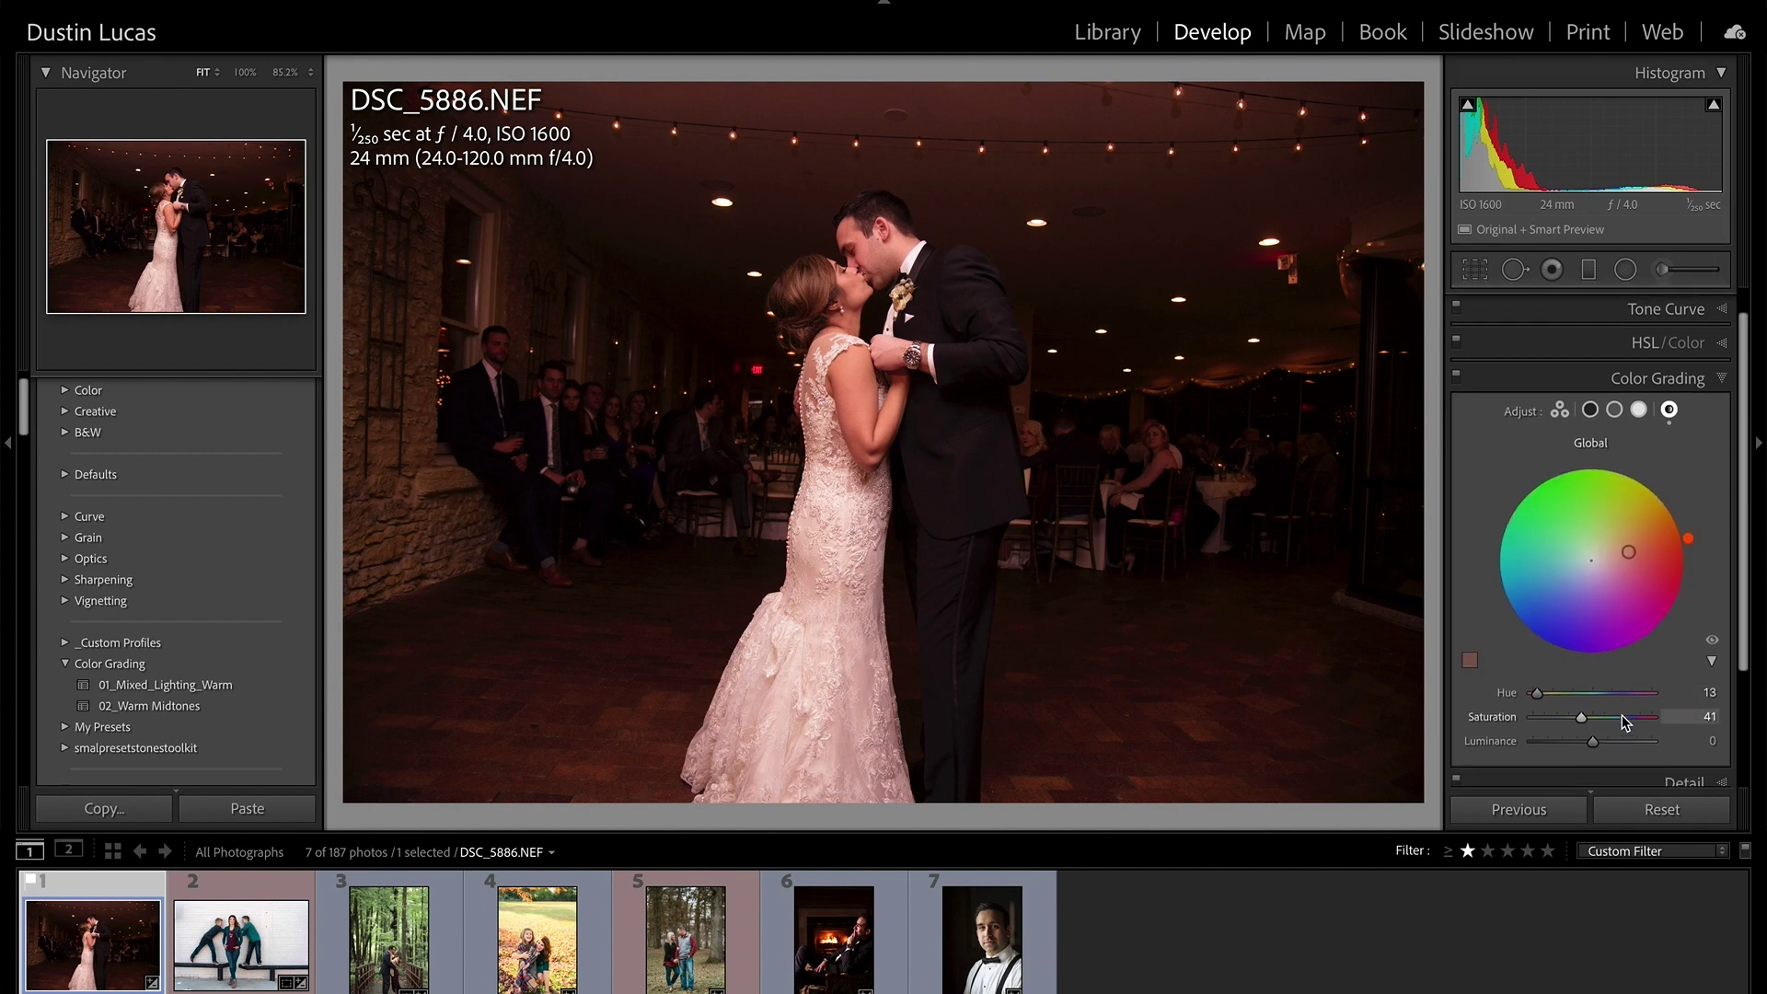
pyautogui.moveTo(1584, 702); pyautogui.dragTo(1576, 738)
# Set Shadows luminance to -33 and raise the Highlights luminance.
pyautogui.click(1586, 401)
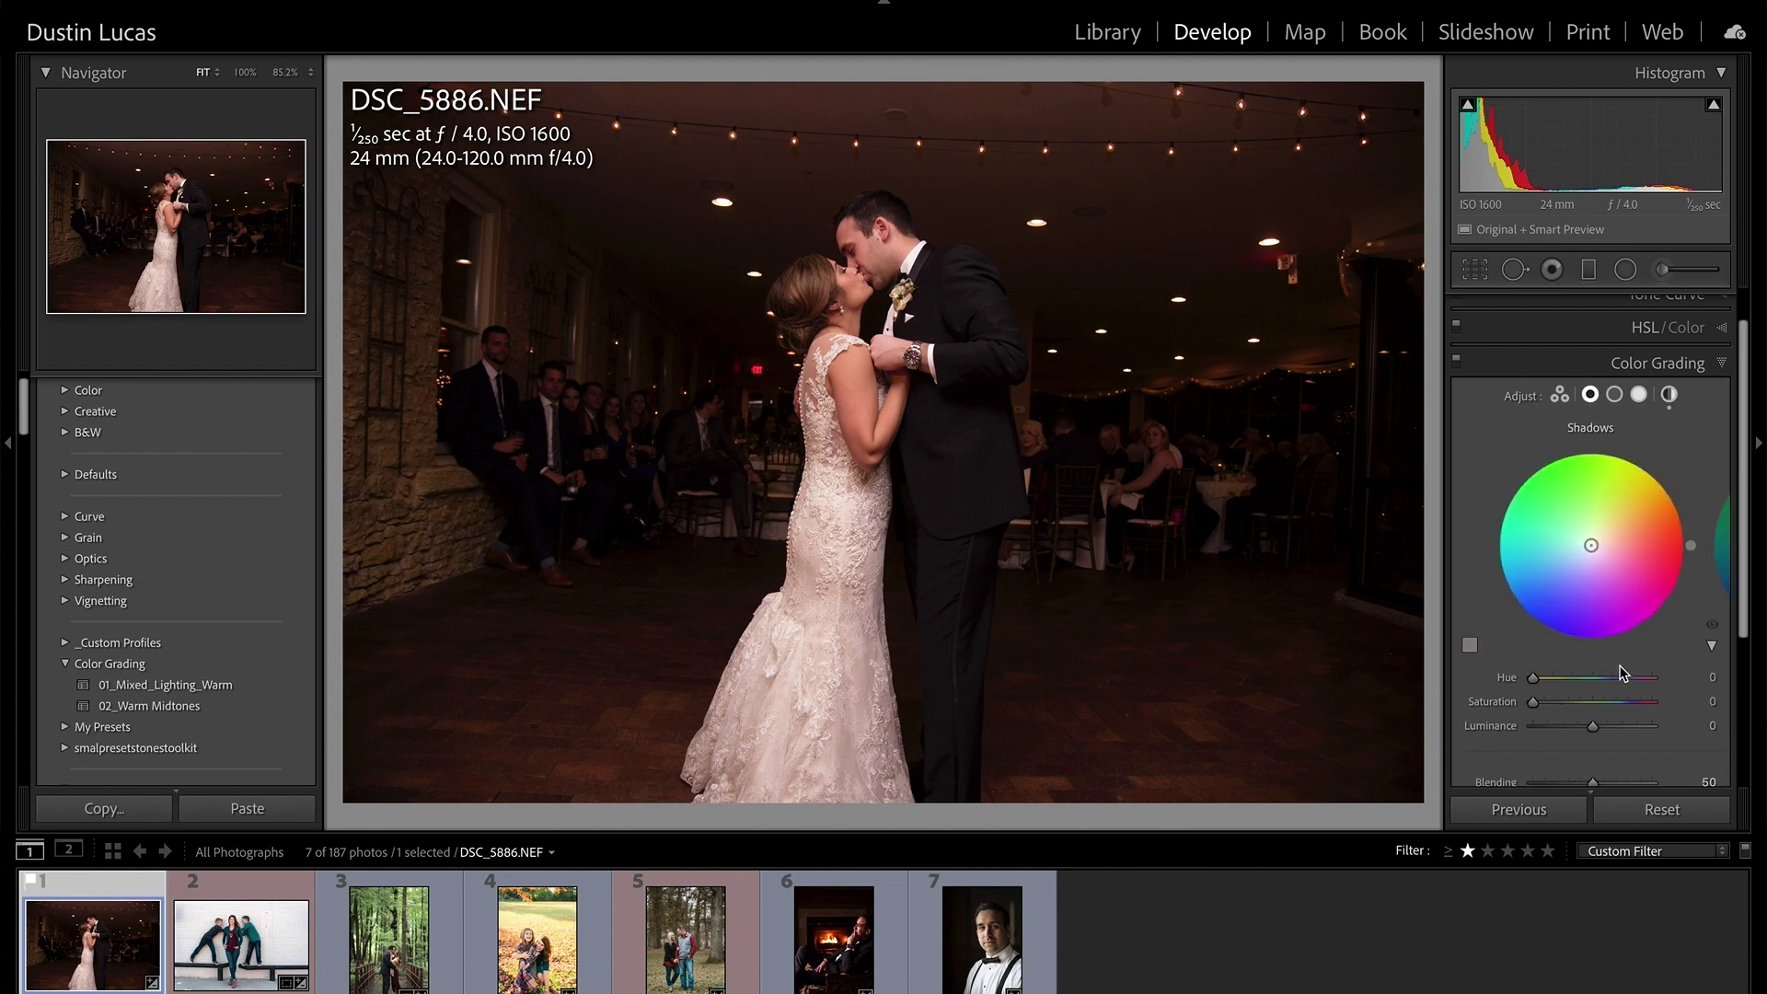
pyautogui.moveTo(1592, 726); pyautogui.dragTo(1573, 731)
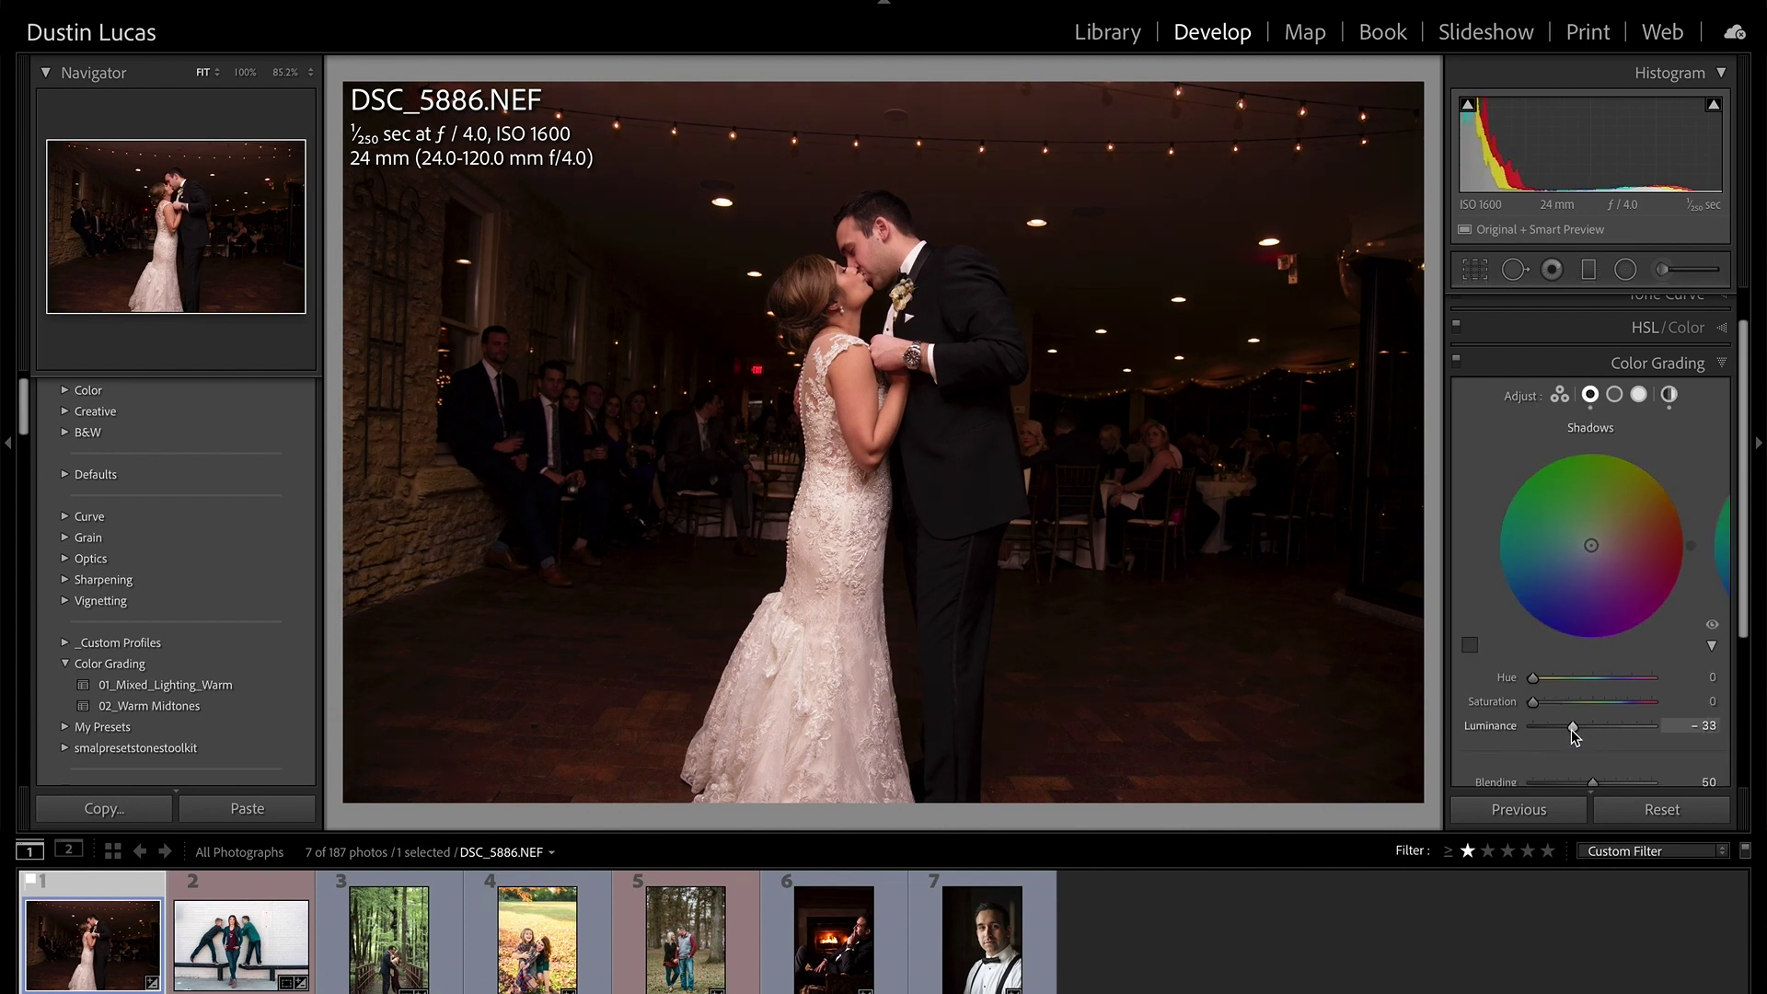
pyautogui.click(1639, 394)
pyautogui.moveTo(1593, 727); pyautogui.dragTo(1621, 725)
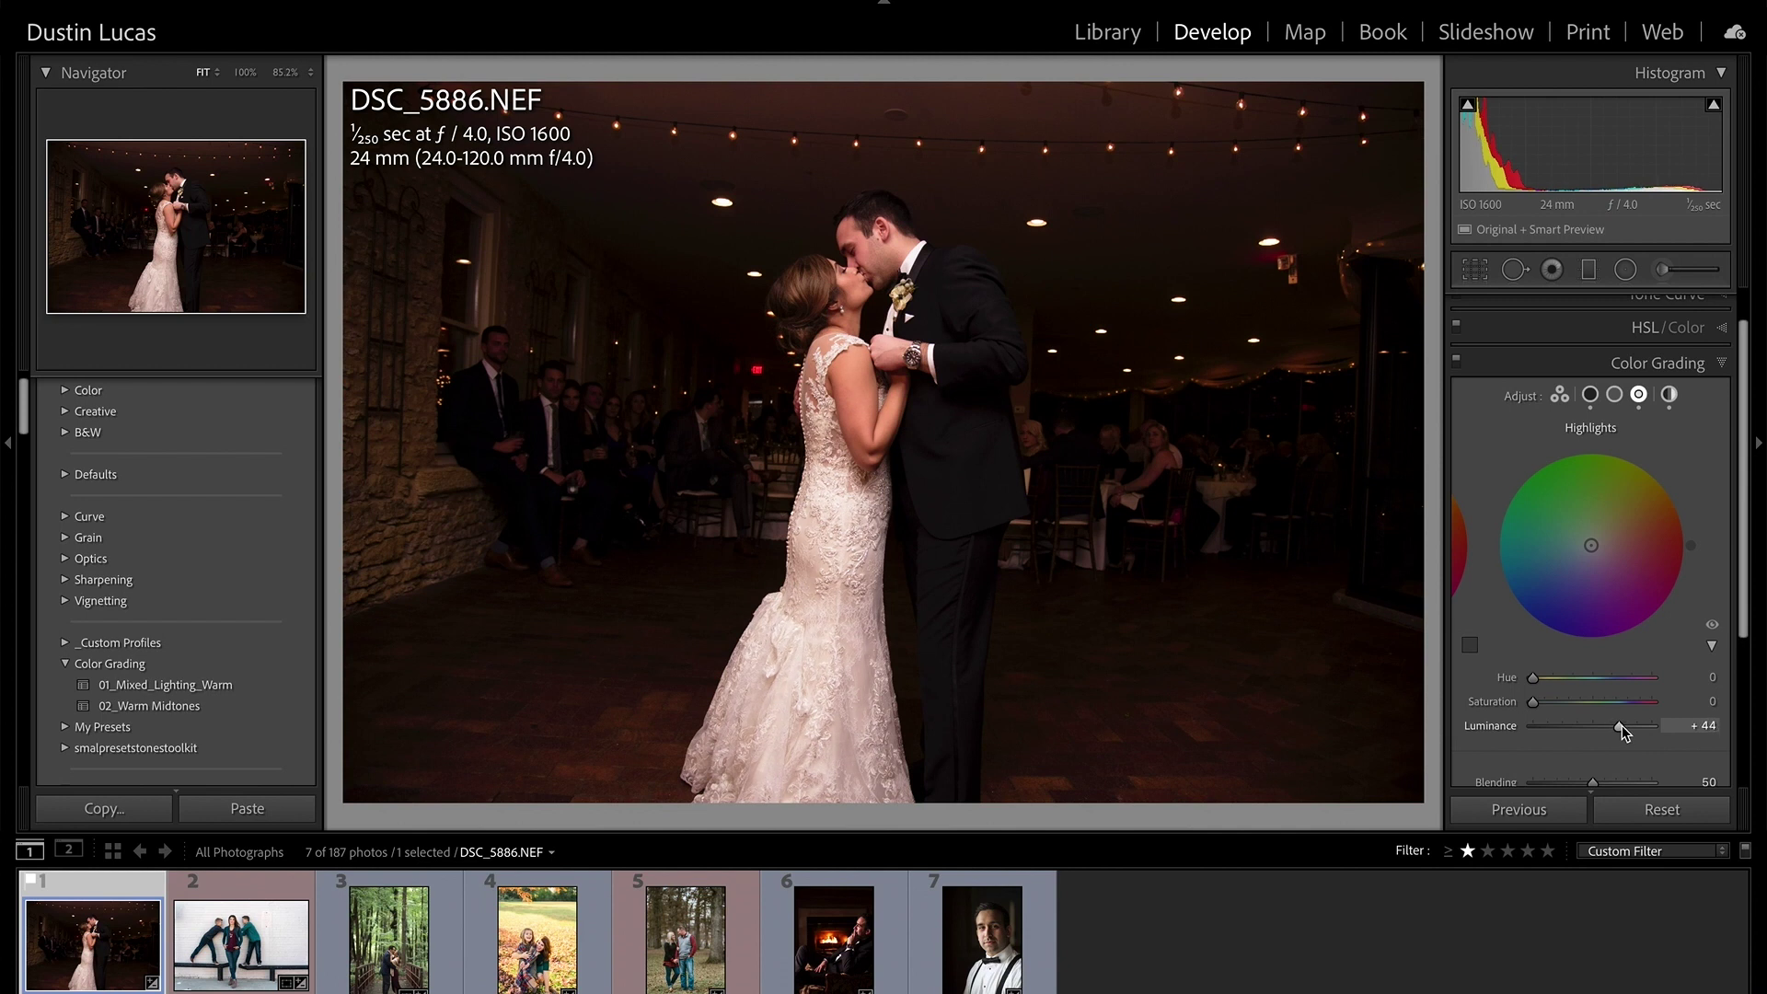
# Try a blue Midtones tint, undo it, and go back to the Global controls.
pyautogui.click(1613, 394)
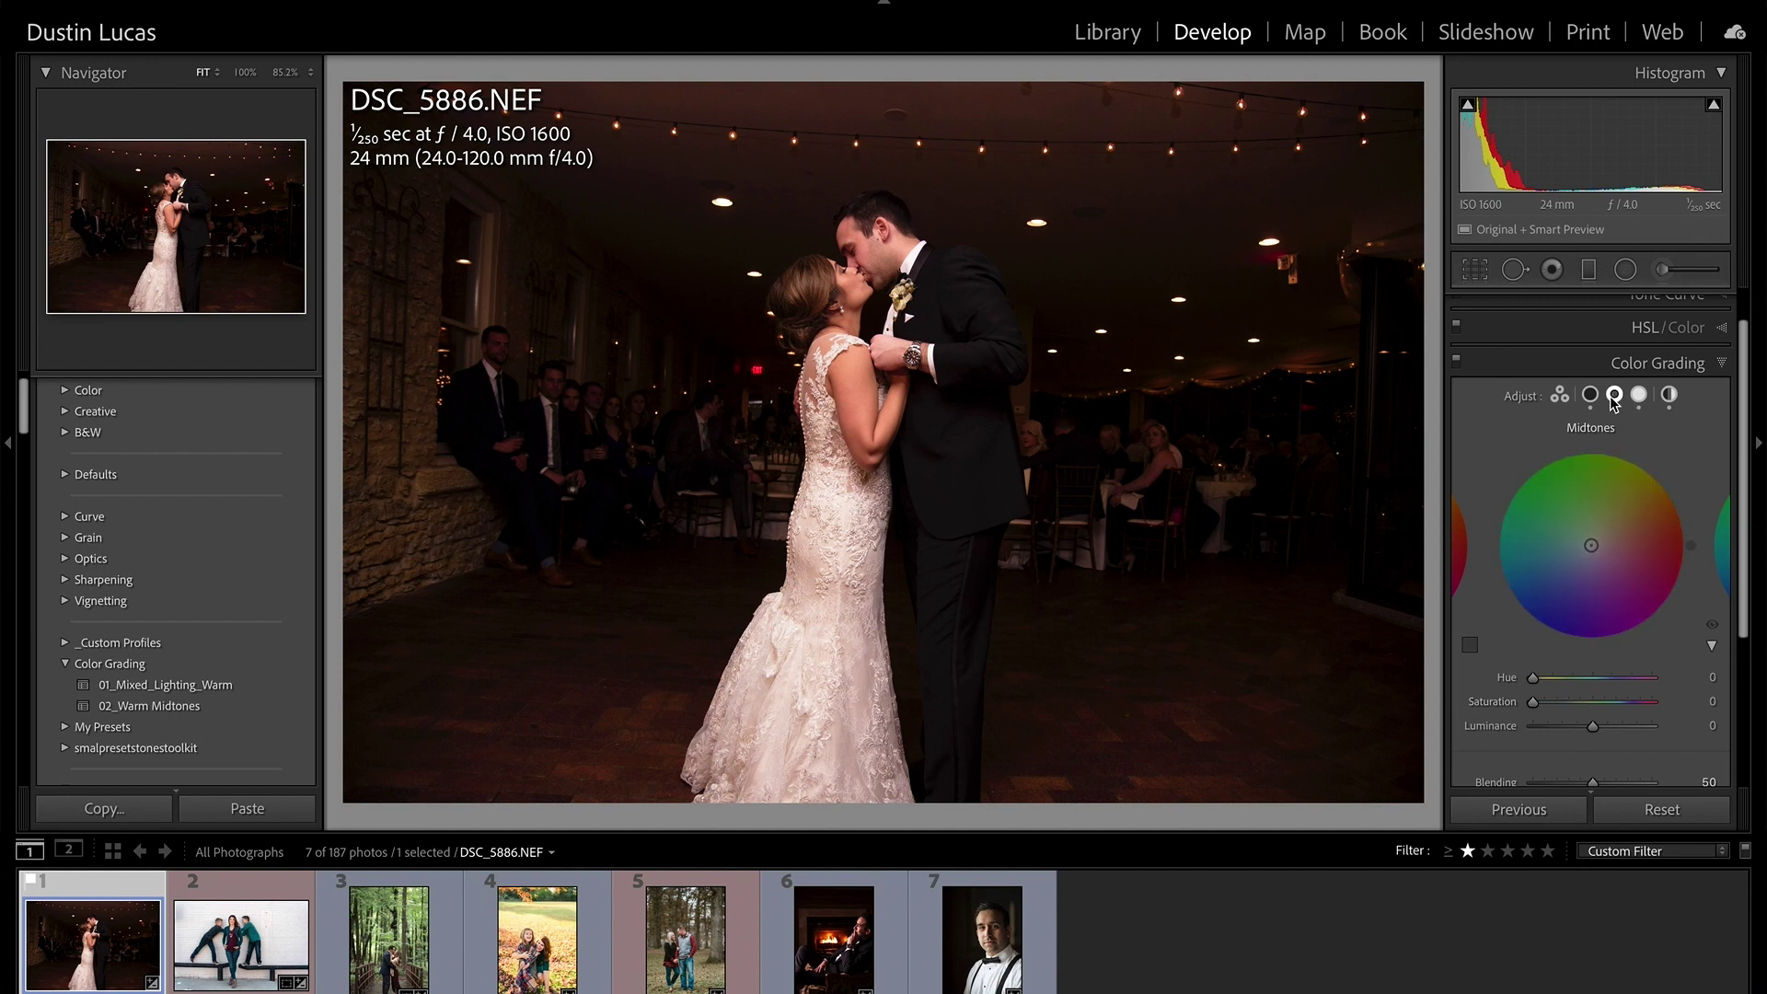
pyautogui.moveTo(1590, 544); pyautogui.dragTo(1577, 575)
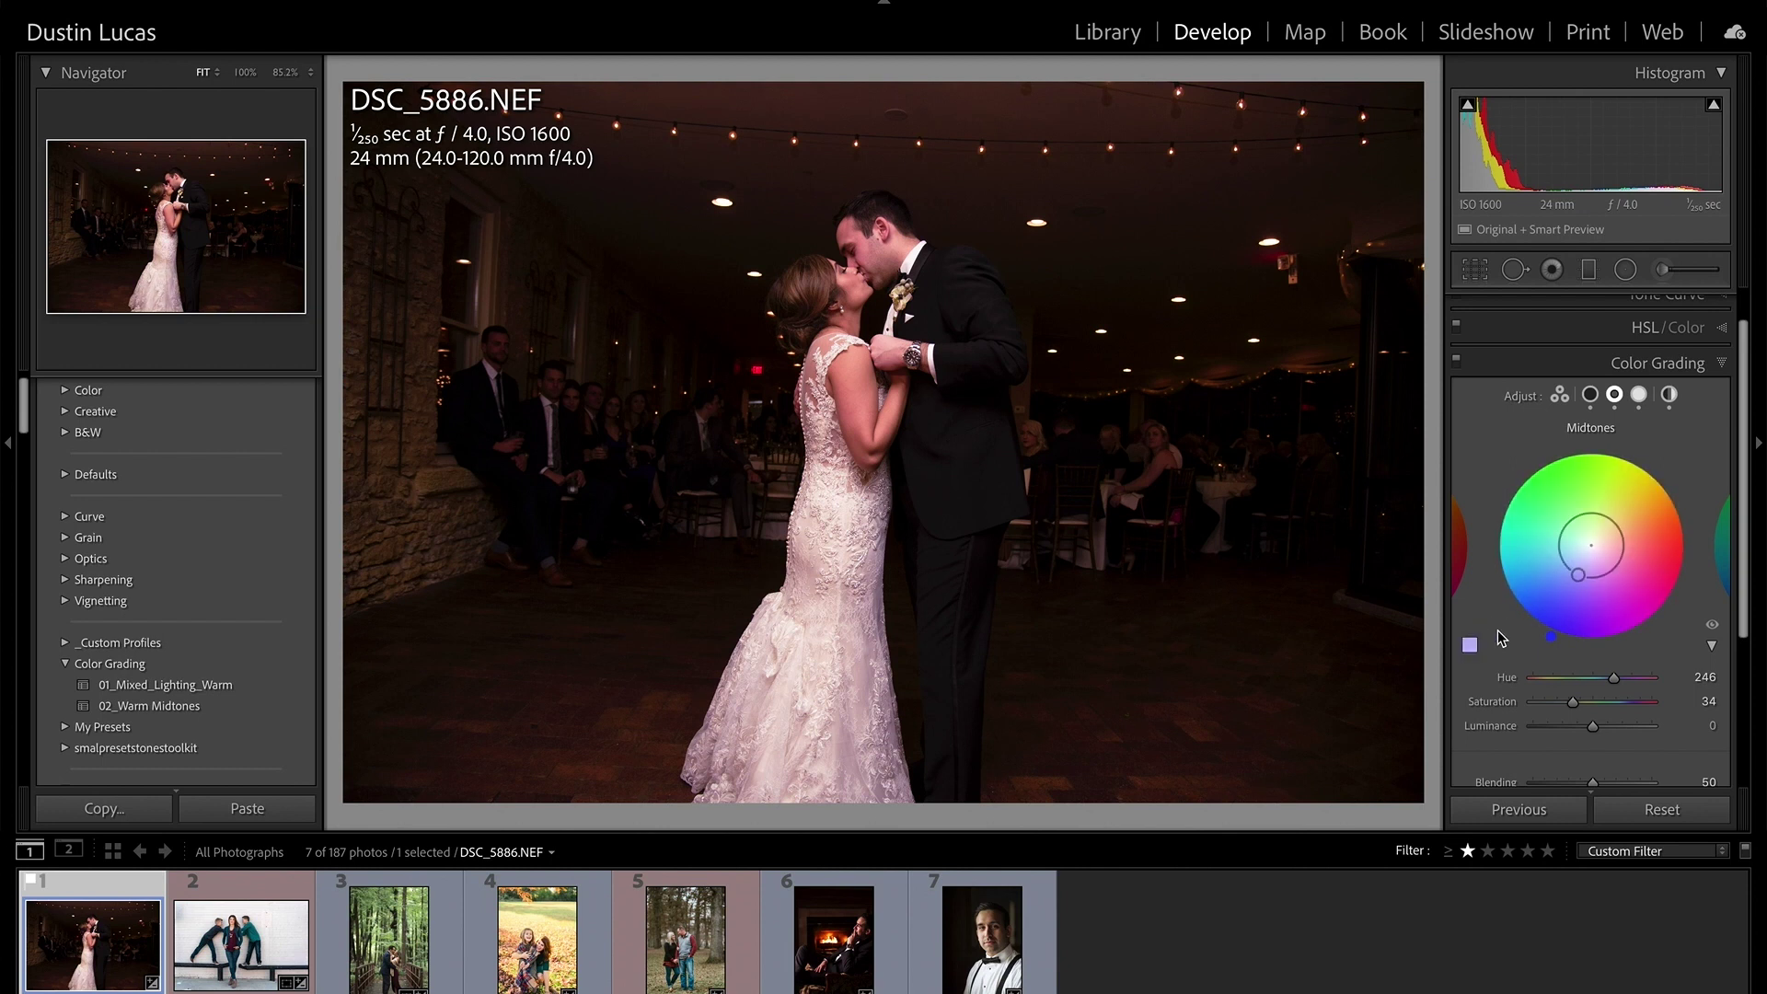
pyautogui.hotkey('ctrl', 'z')
pyautogui.click(1668, 396)
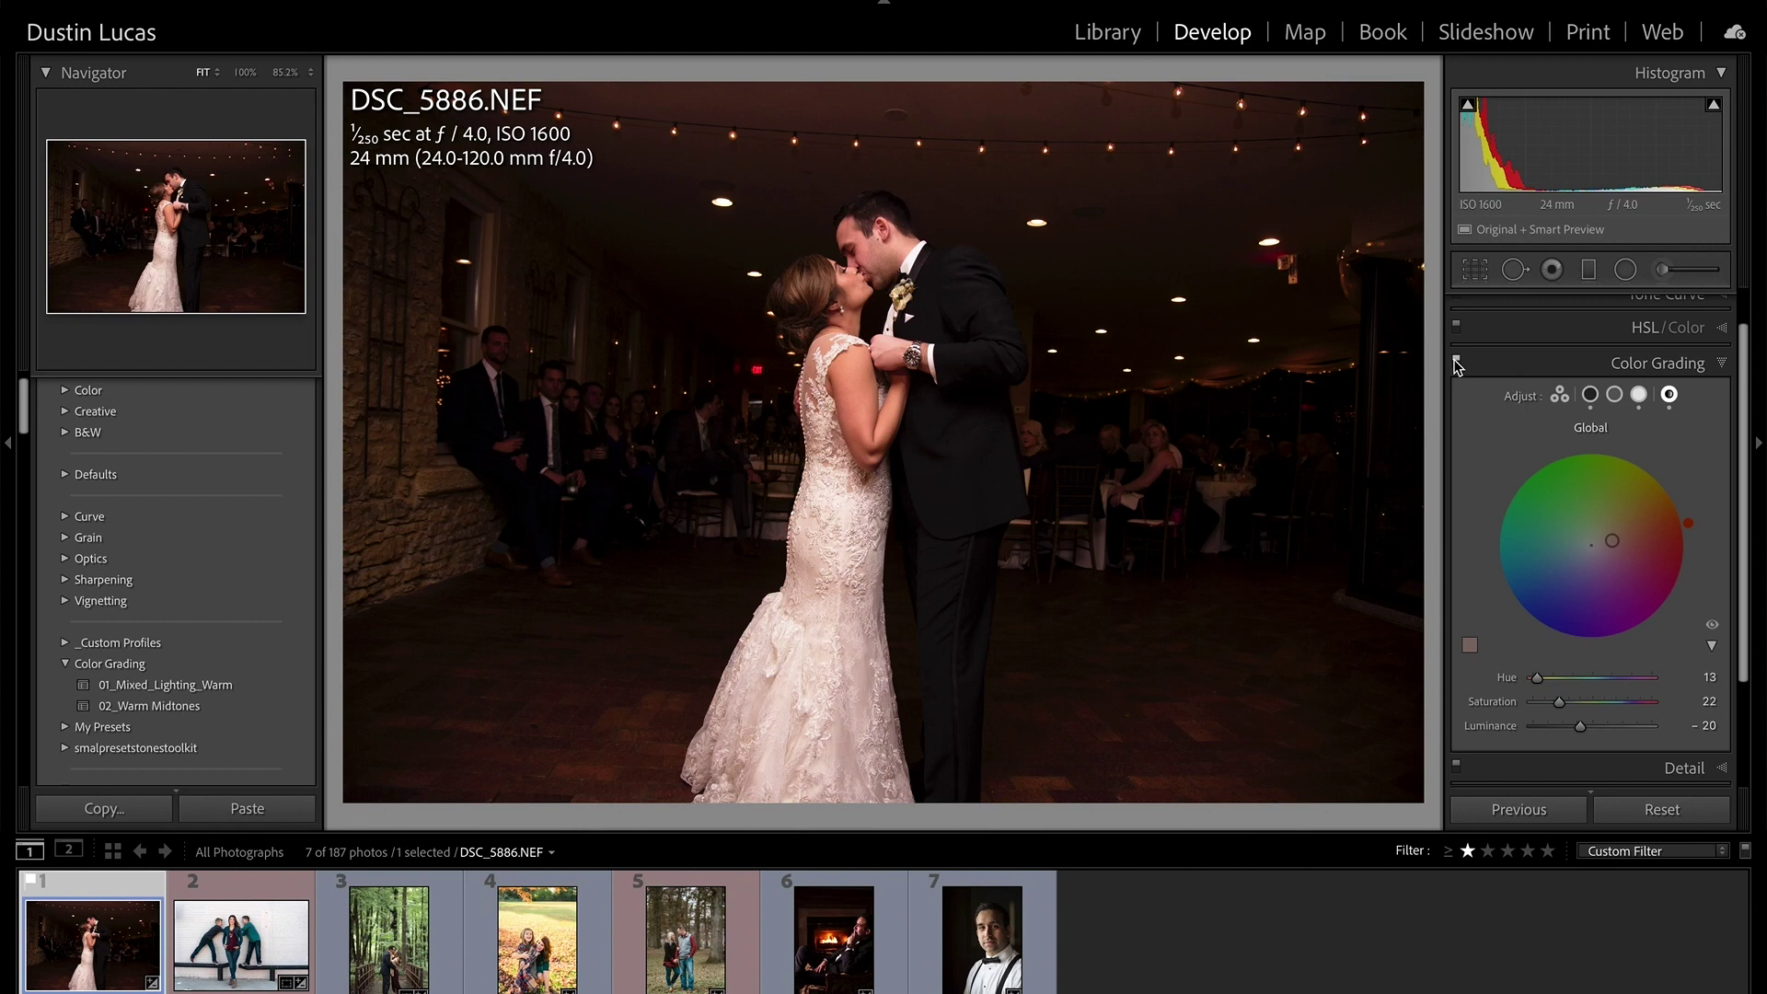
# Show Before/After side by side with panels and toolbar hidden, keeping the adjustment panel visible.
pyautogui.press('y')
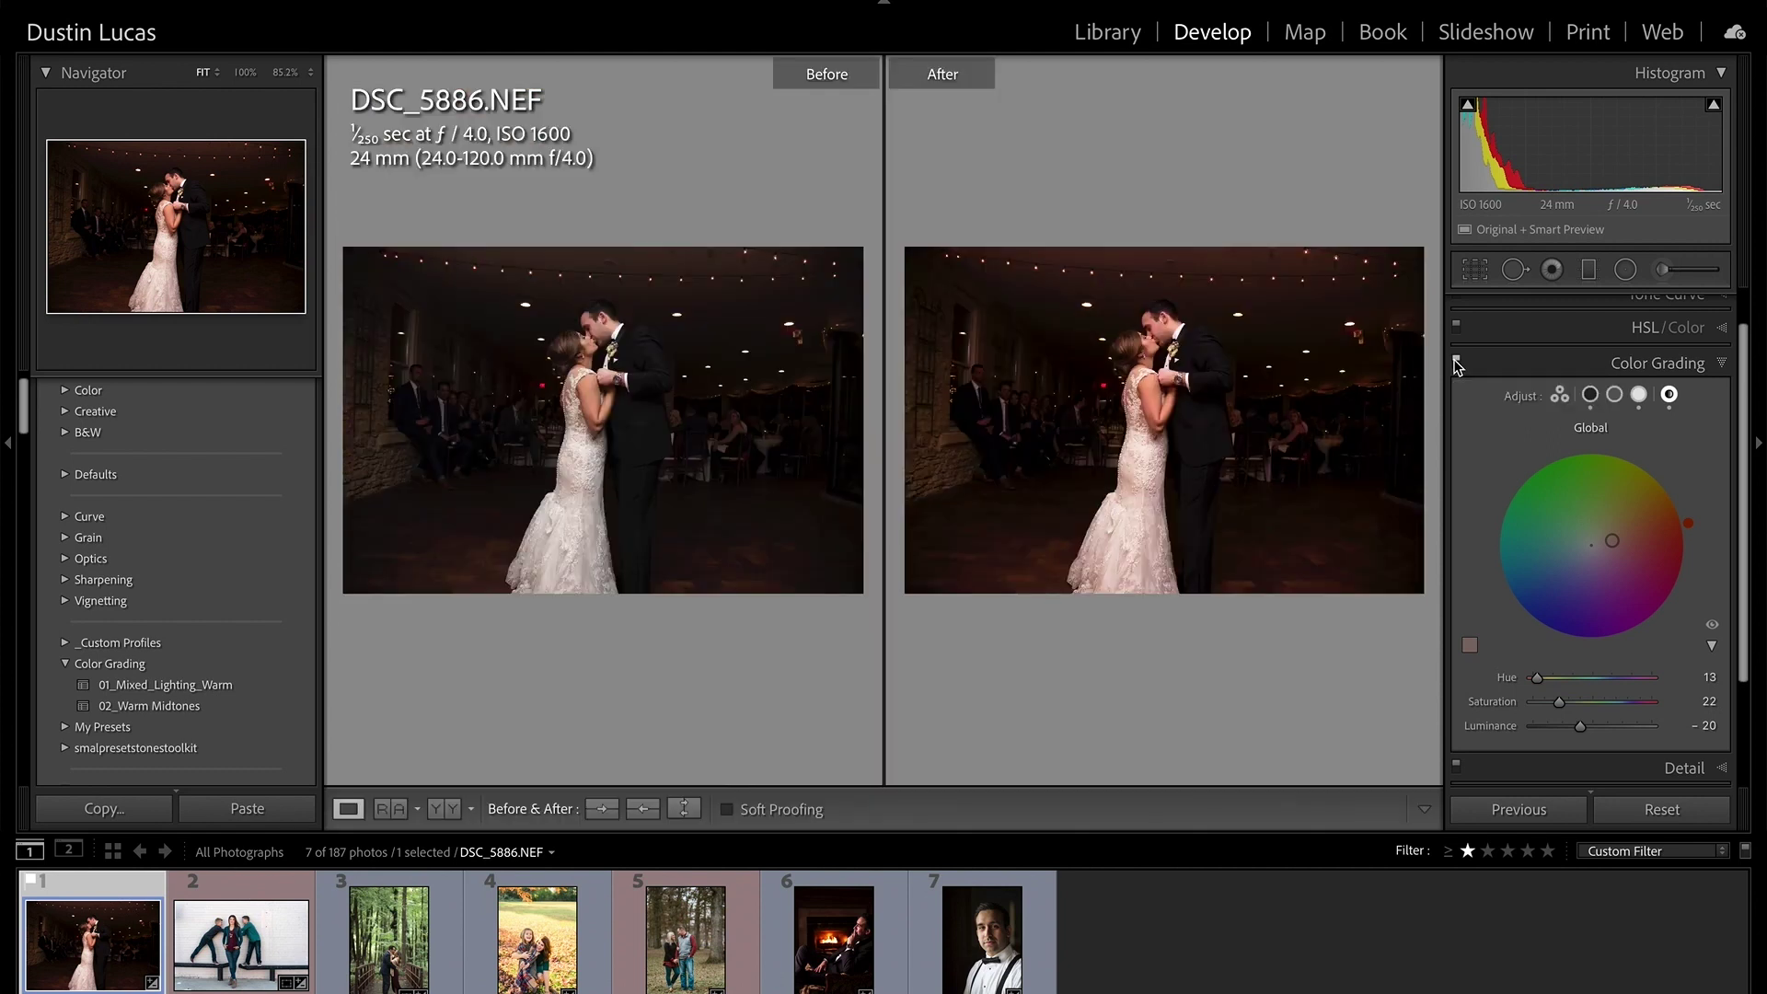
pyautogui.hotkey('shift', 'Tab')
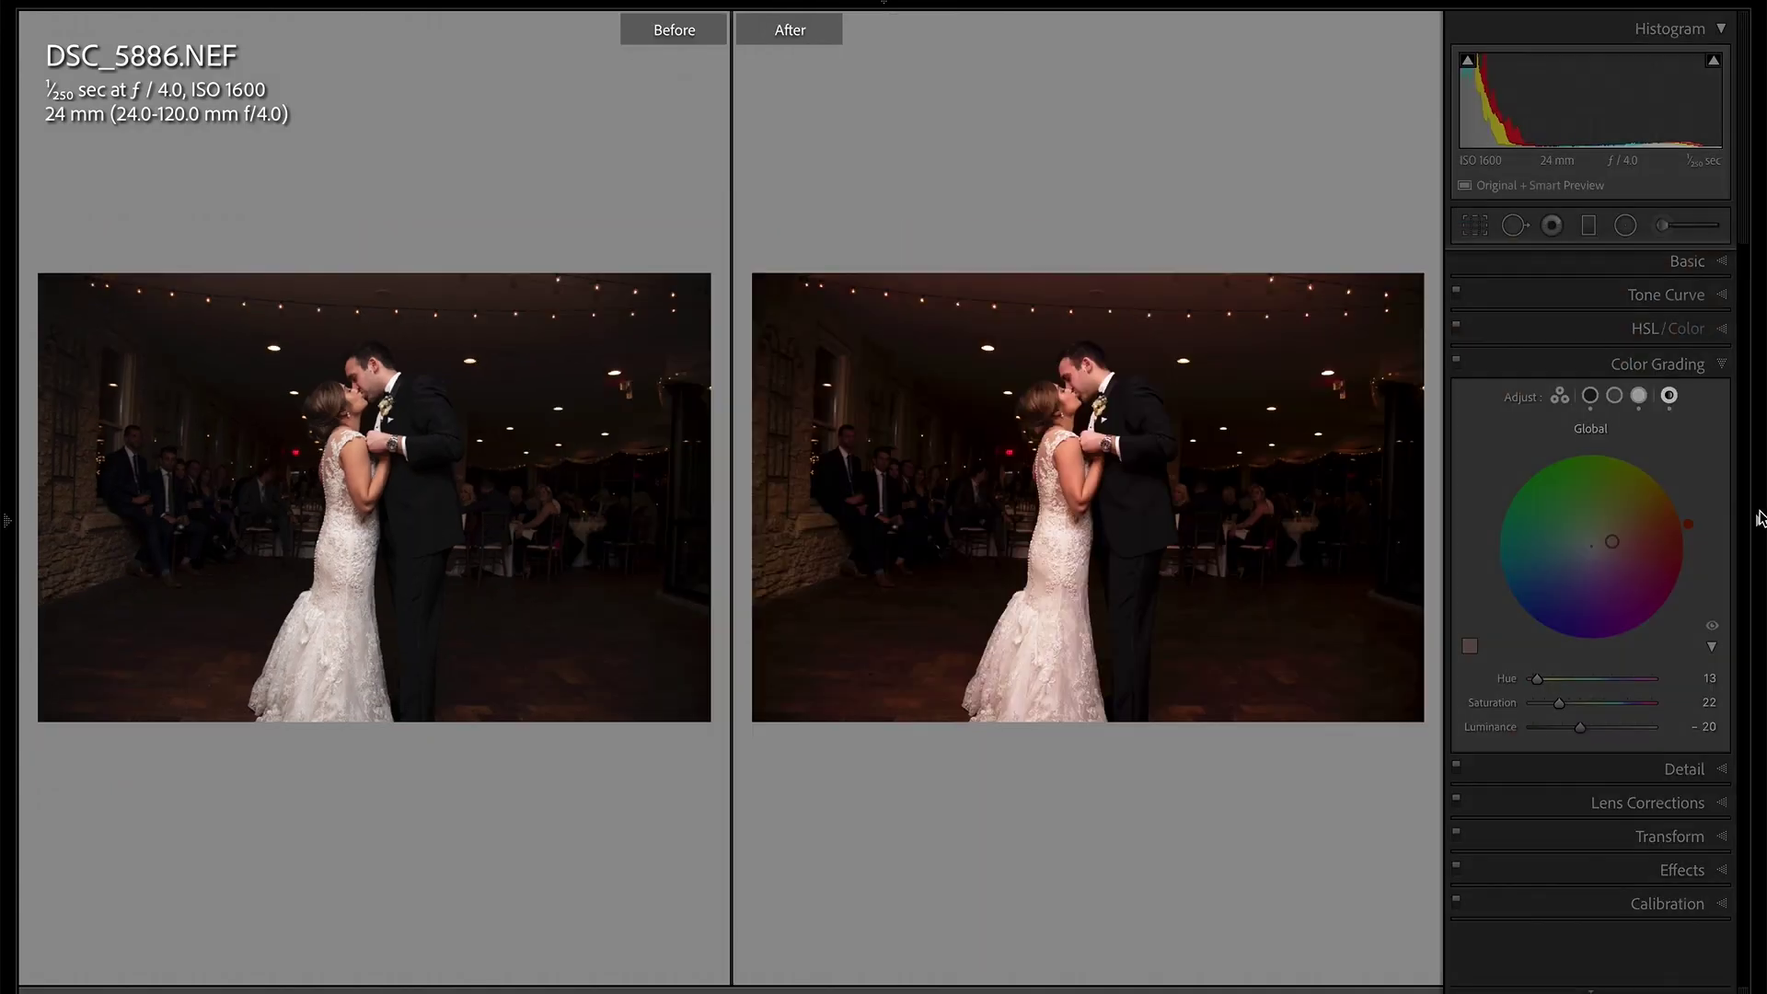
pyautogui.press('t')
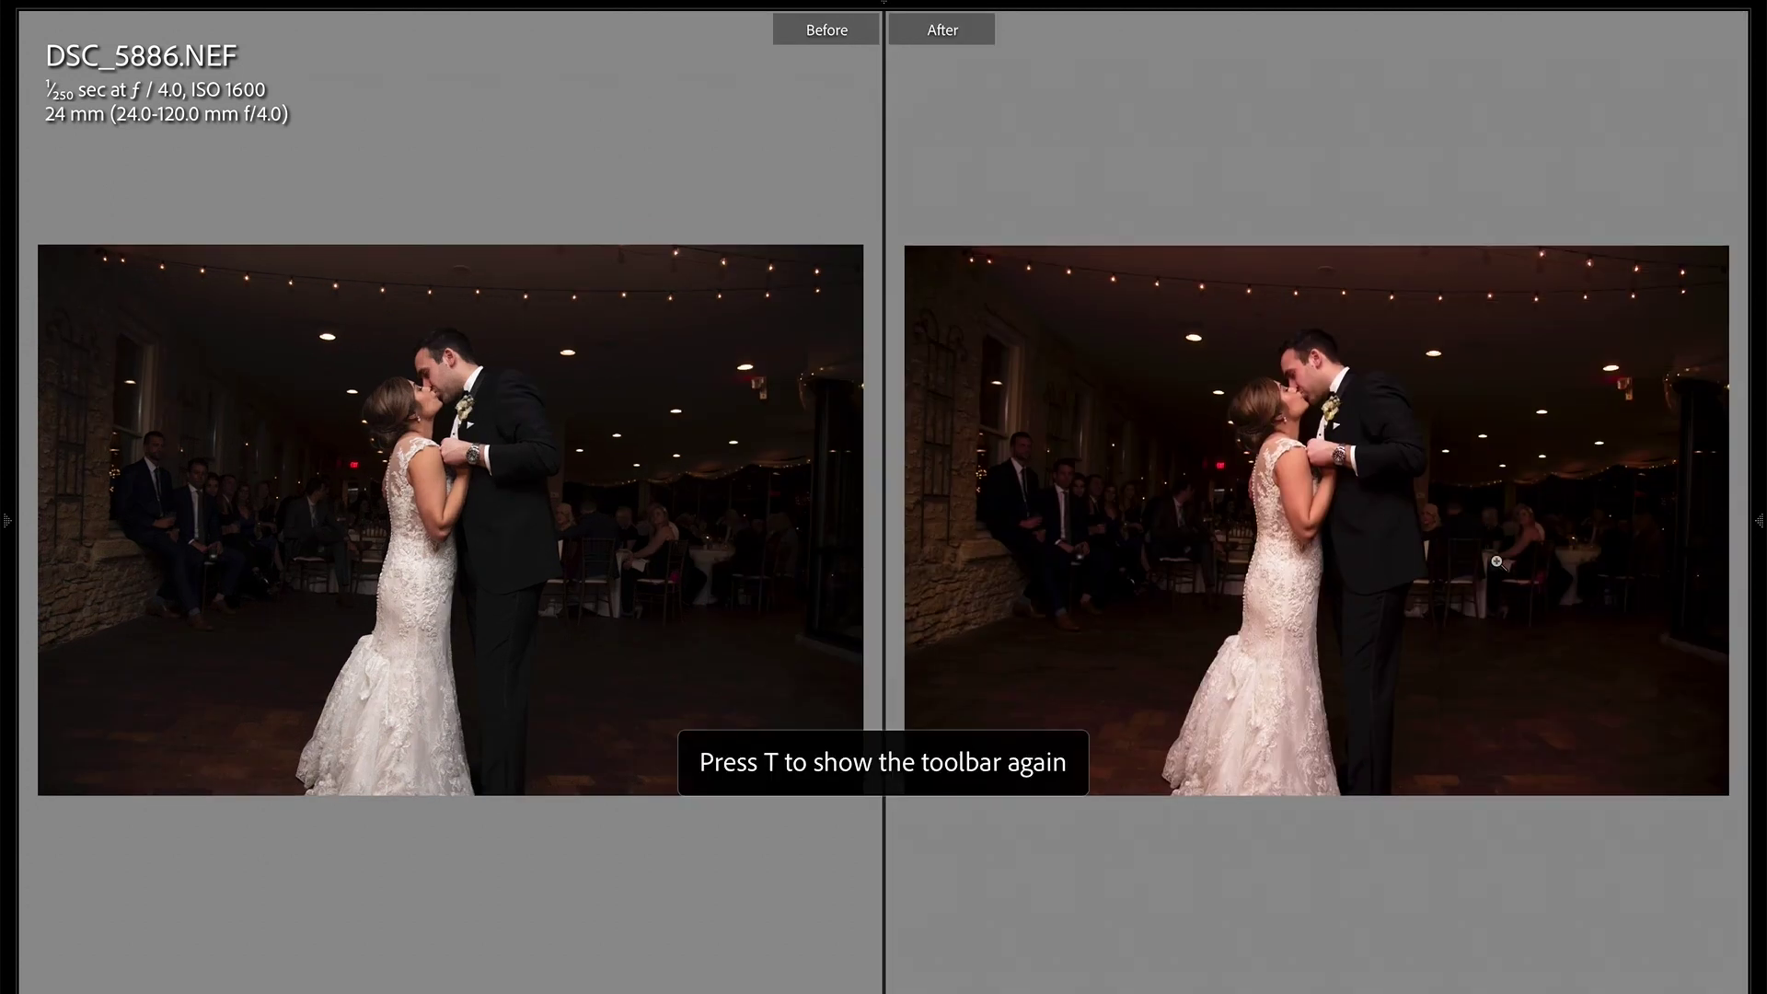
pyautogui.press('F8')
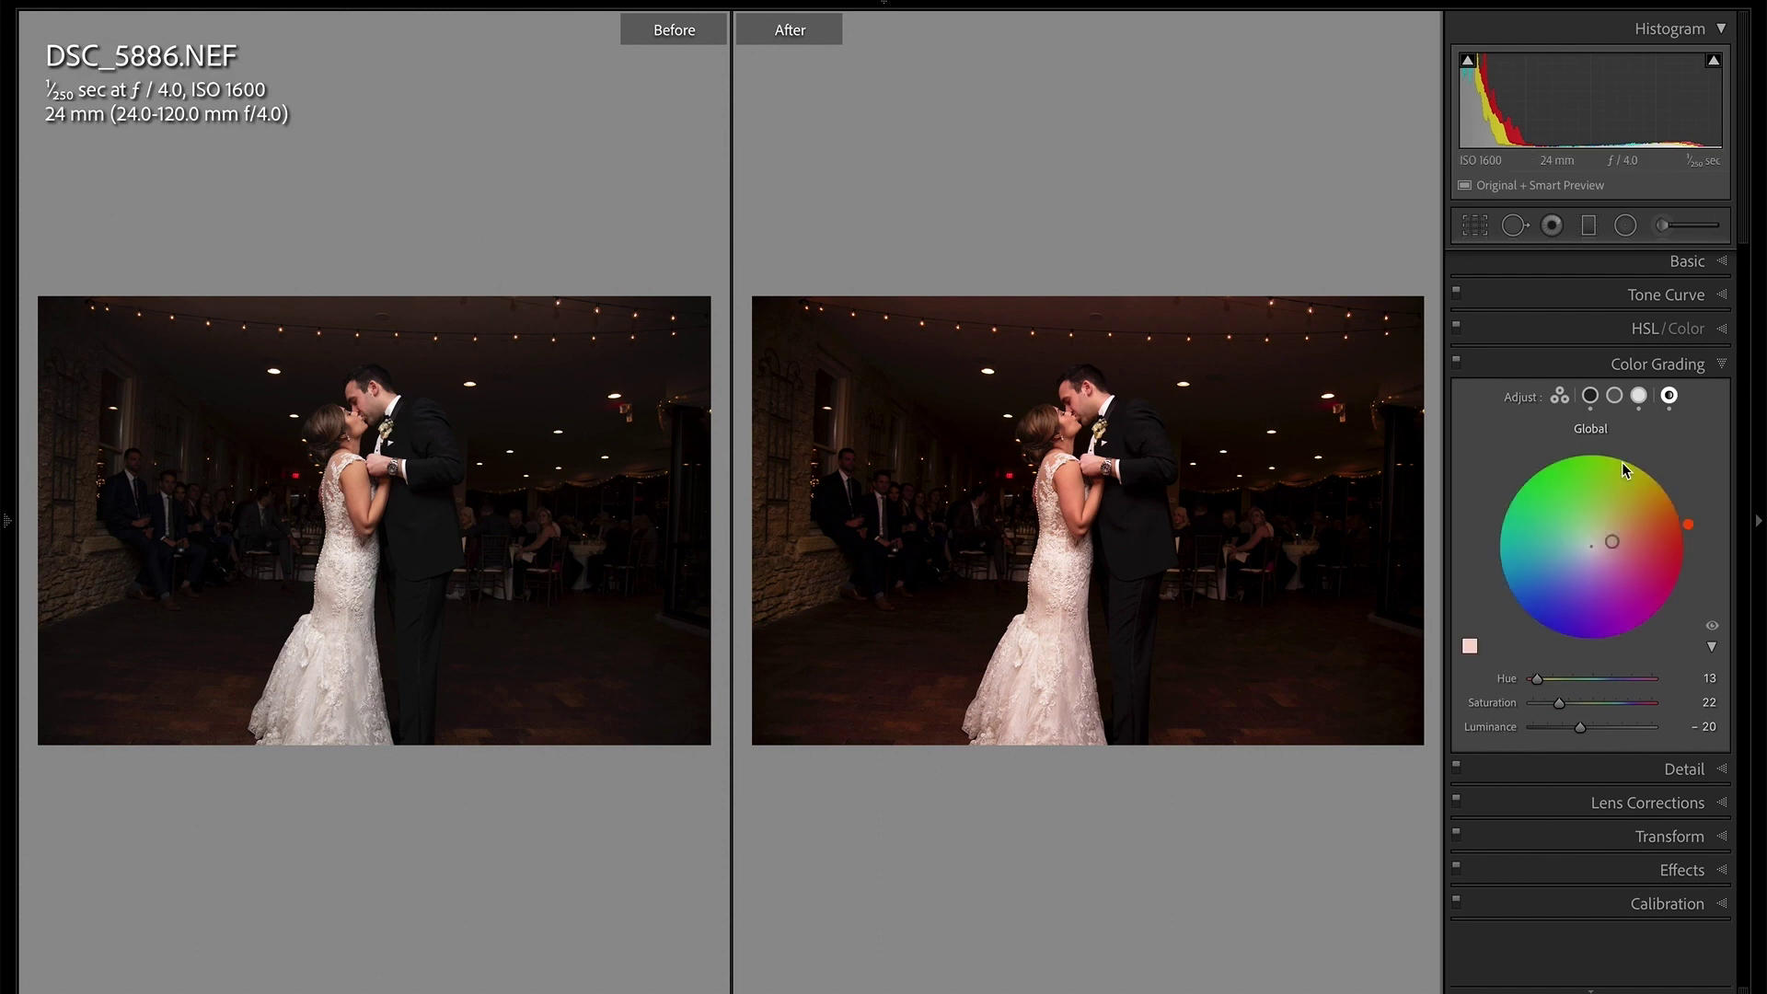
# Flip between the unedited and edited versions full-window, ending on the edit.
pyautogui.press('\\')
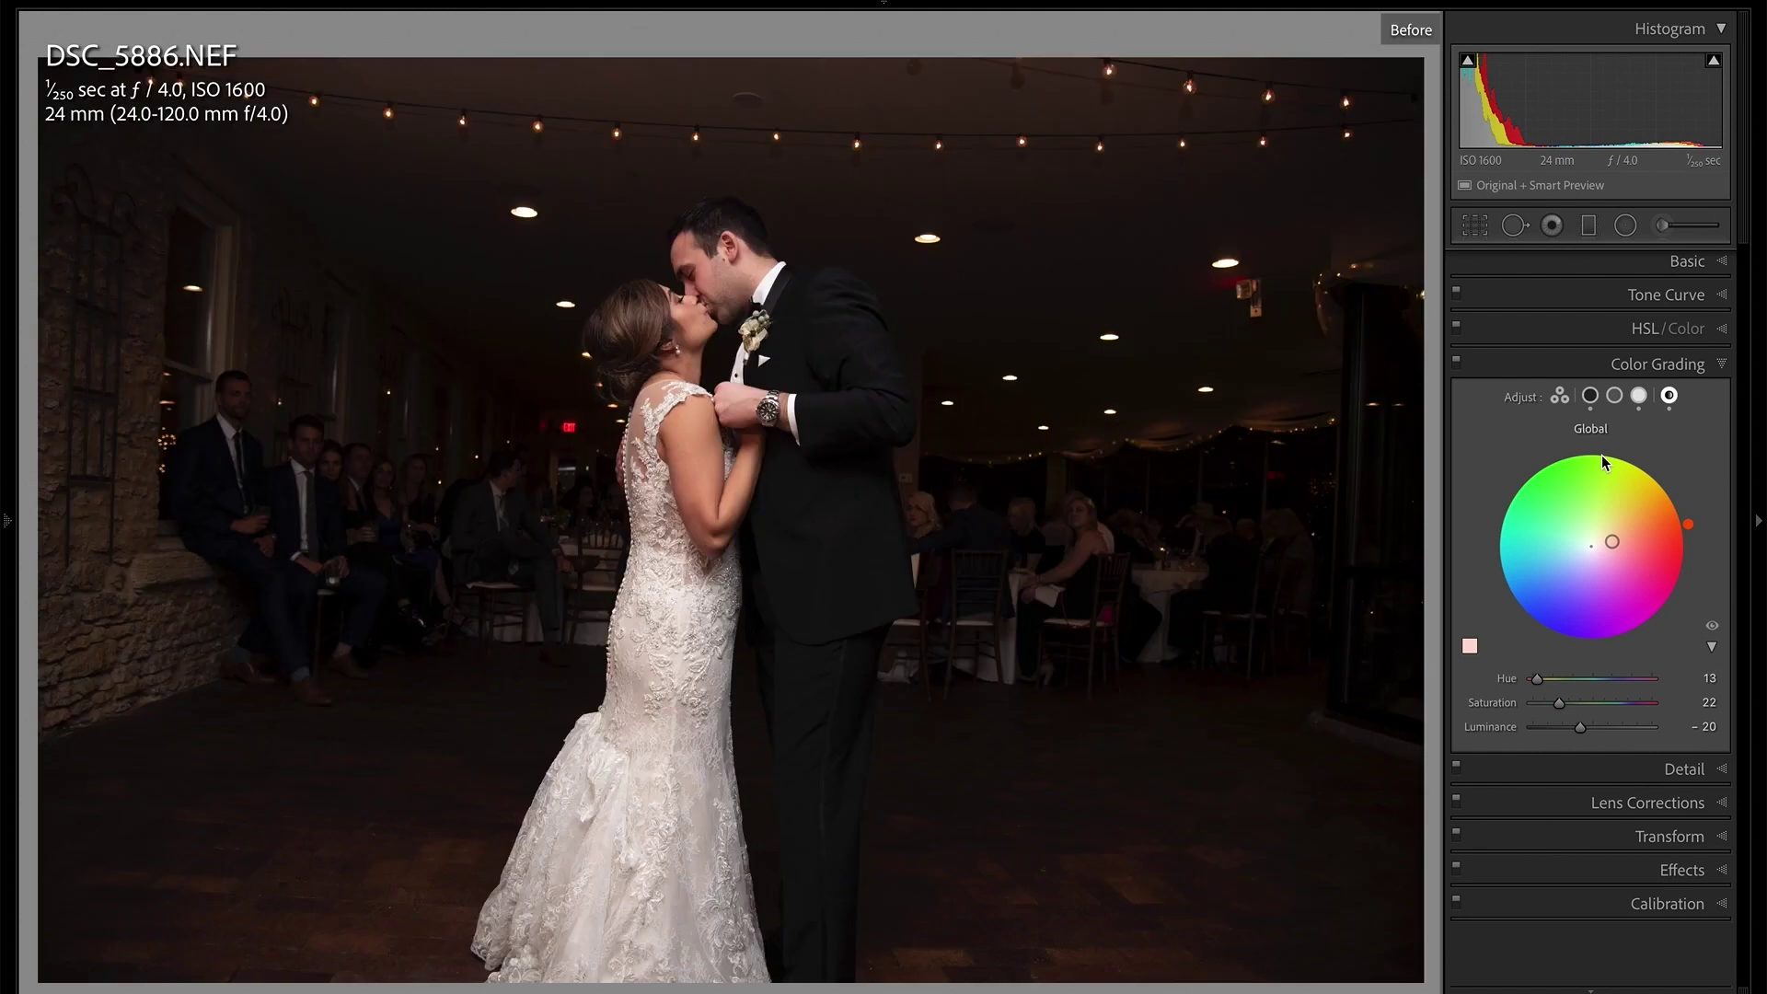
pyautogui.press('\\')
pyautogui.press('\\')
pyautogui.press('\\')
pyautogui.press('\\')
pyautogui.press('\\')
pyautogui.press('\\')
pyautogui.press('\\')
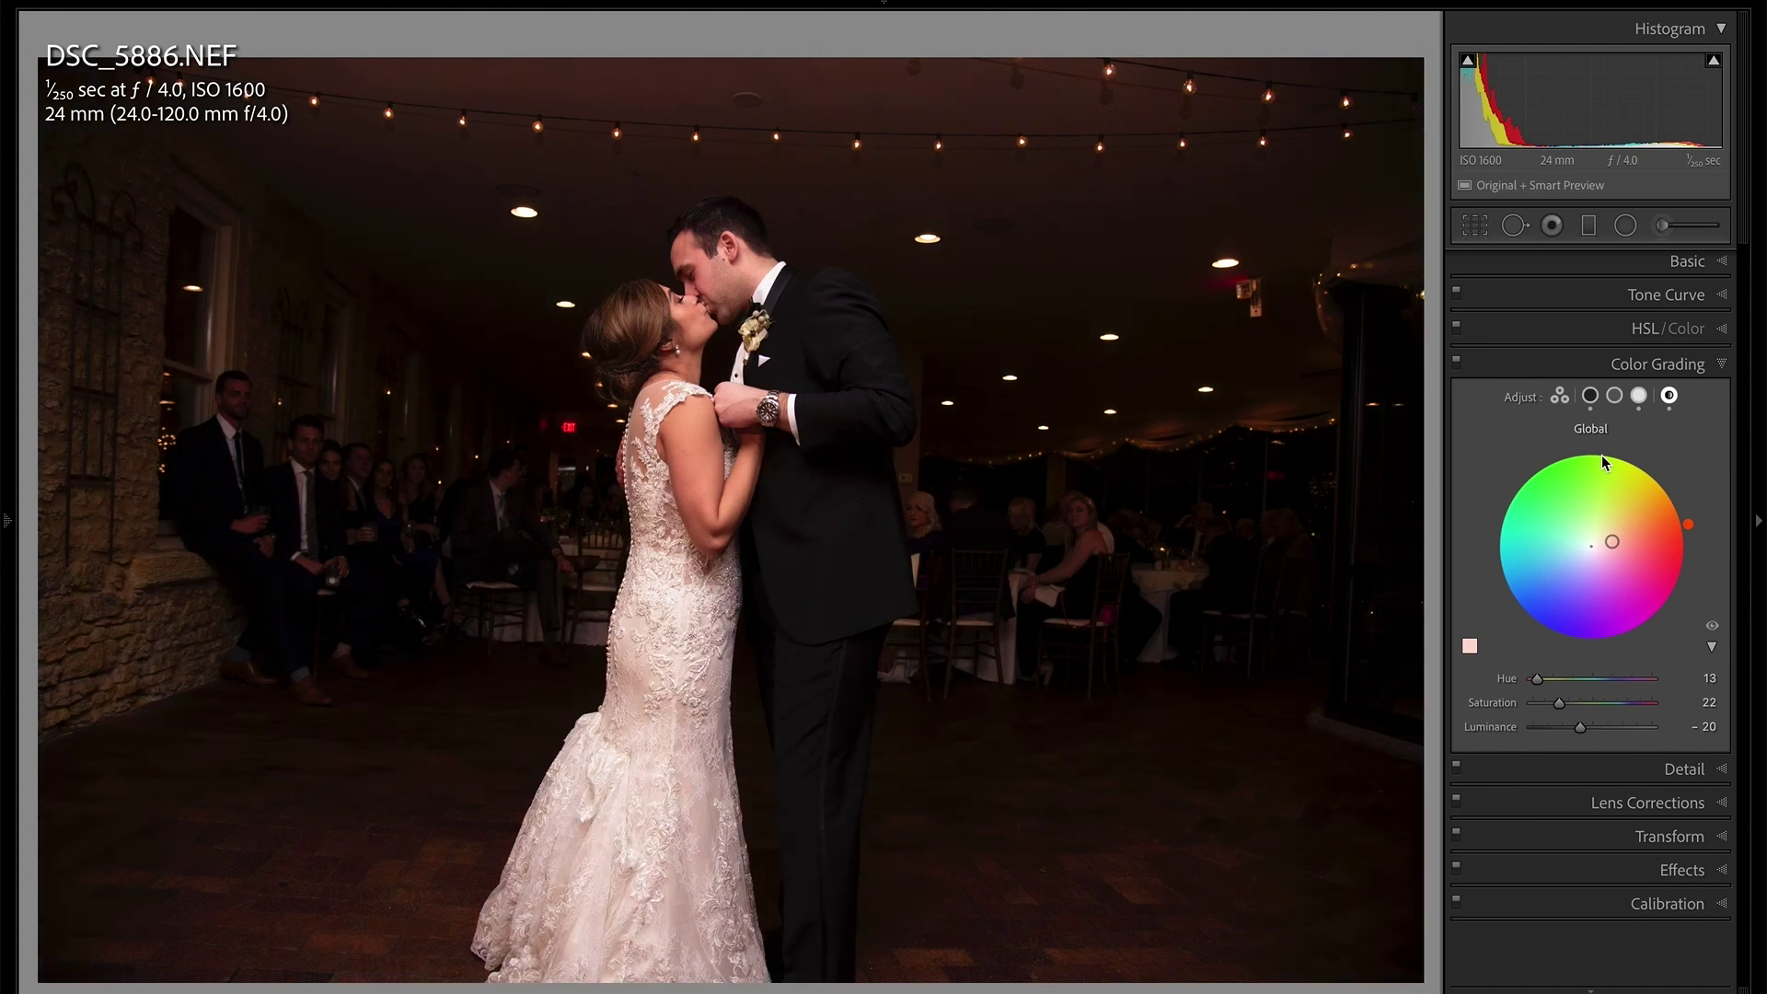
pyautogui.press('\\')
pyautogui.press('\\')
pyautogui.press('\\')
pyautogui.press('\\')
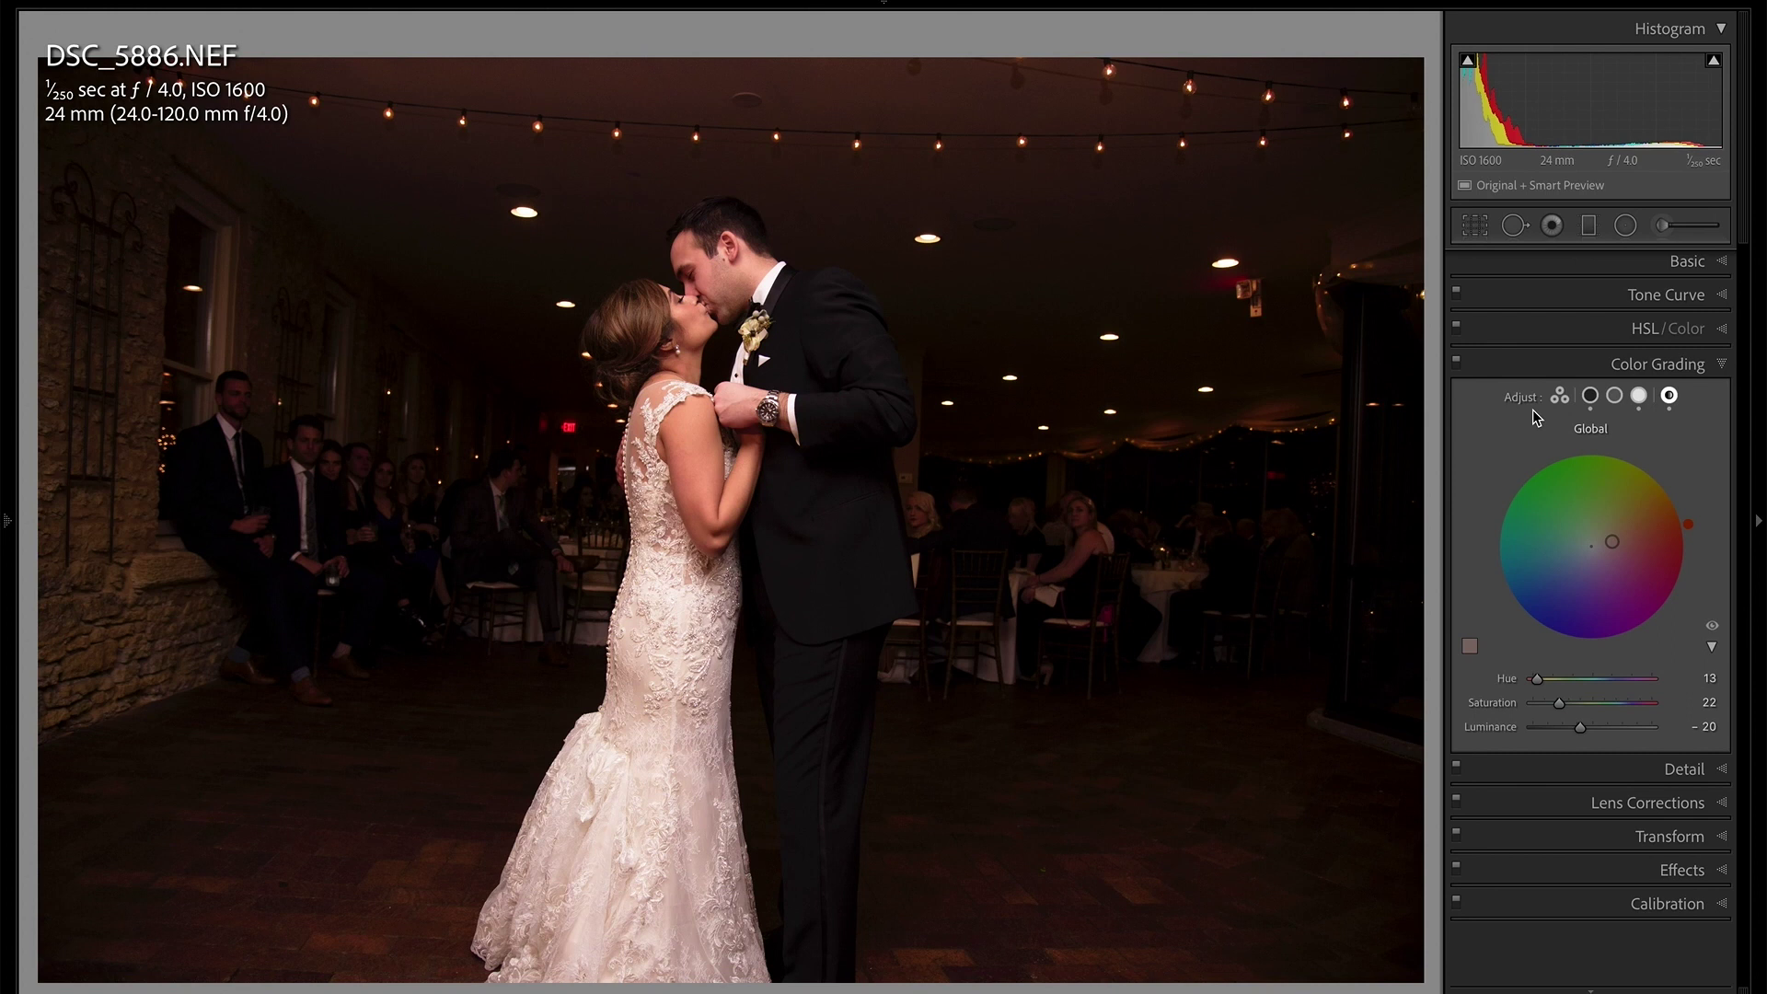
pyautogui.press('alt')
pyautogui.press('alt')
pyautogui.press('alt')
# Show all three tonal wheels, reset the Shadows grade, and undo the reset.
pyautogui.click(1561, 398)
pyautogui.press('alt')
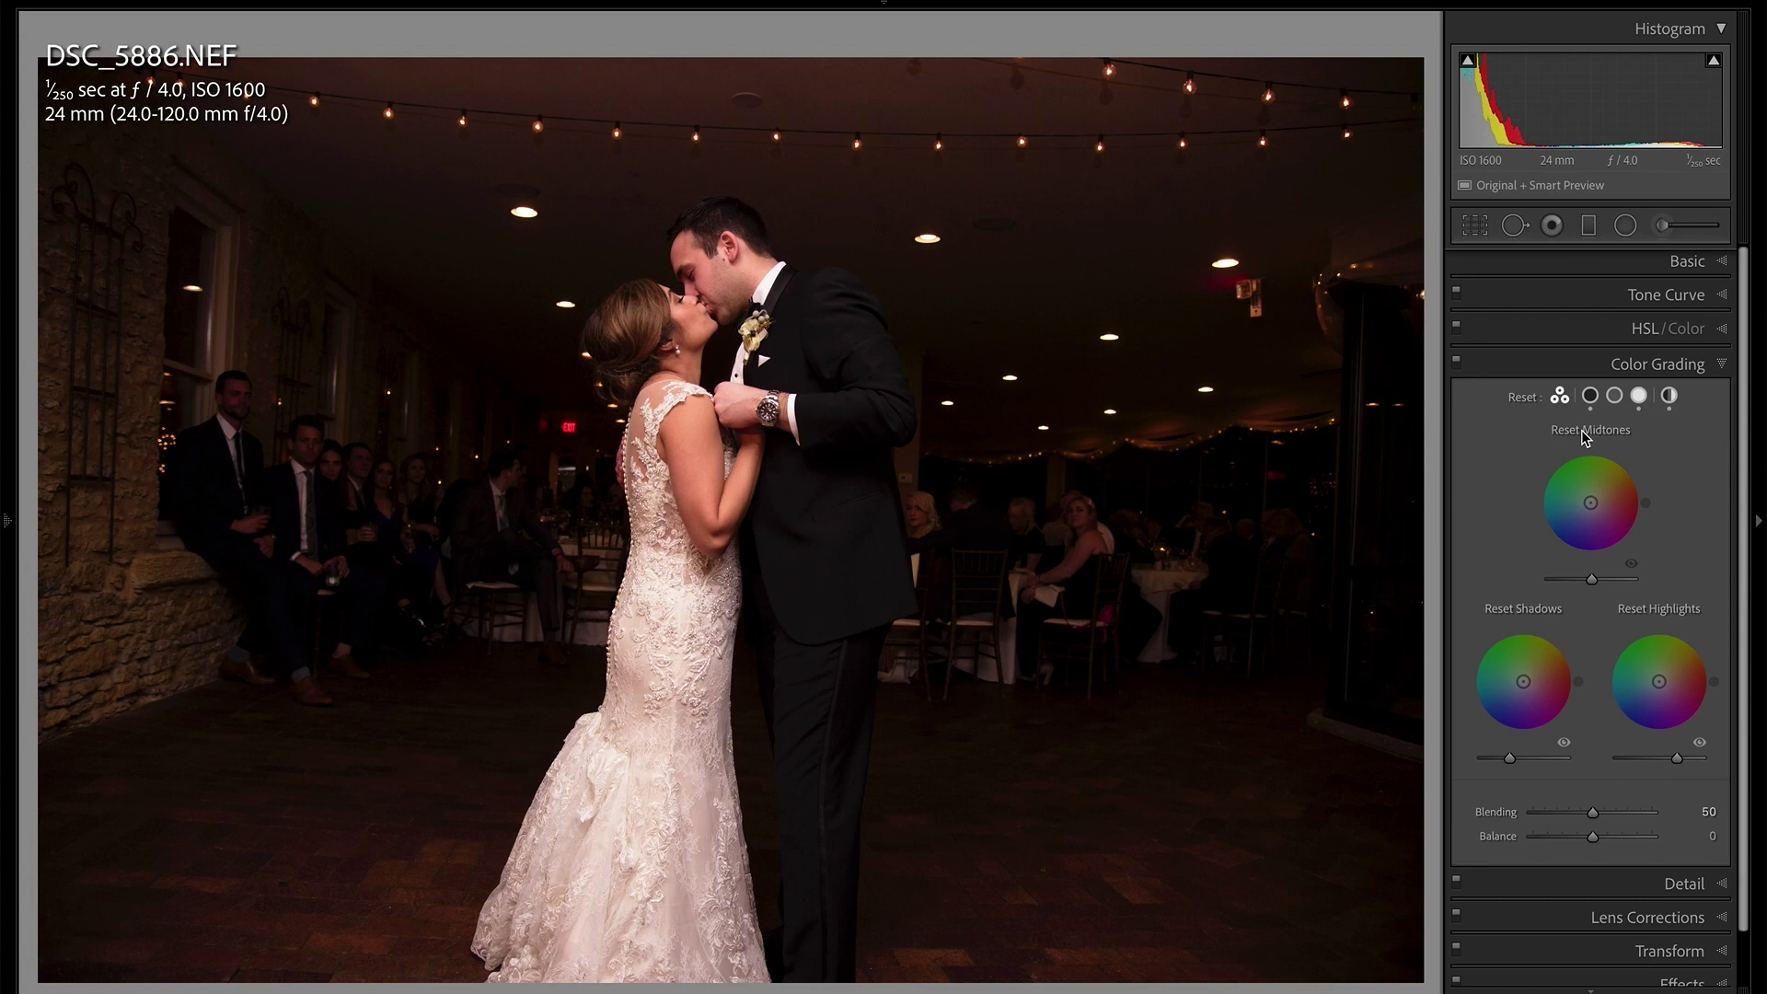
pyautogui.keyDown('alt'); pyautogui.click(1527, 611); pyautogui.keyUp('alt')
pyautogui.hotkey('ctrl', 'z')
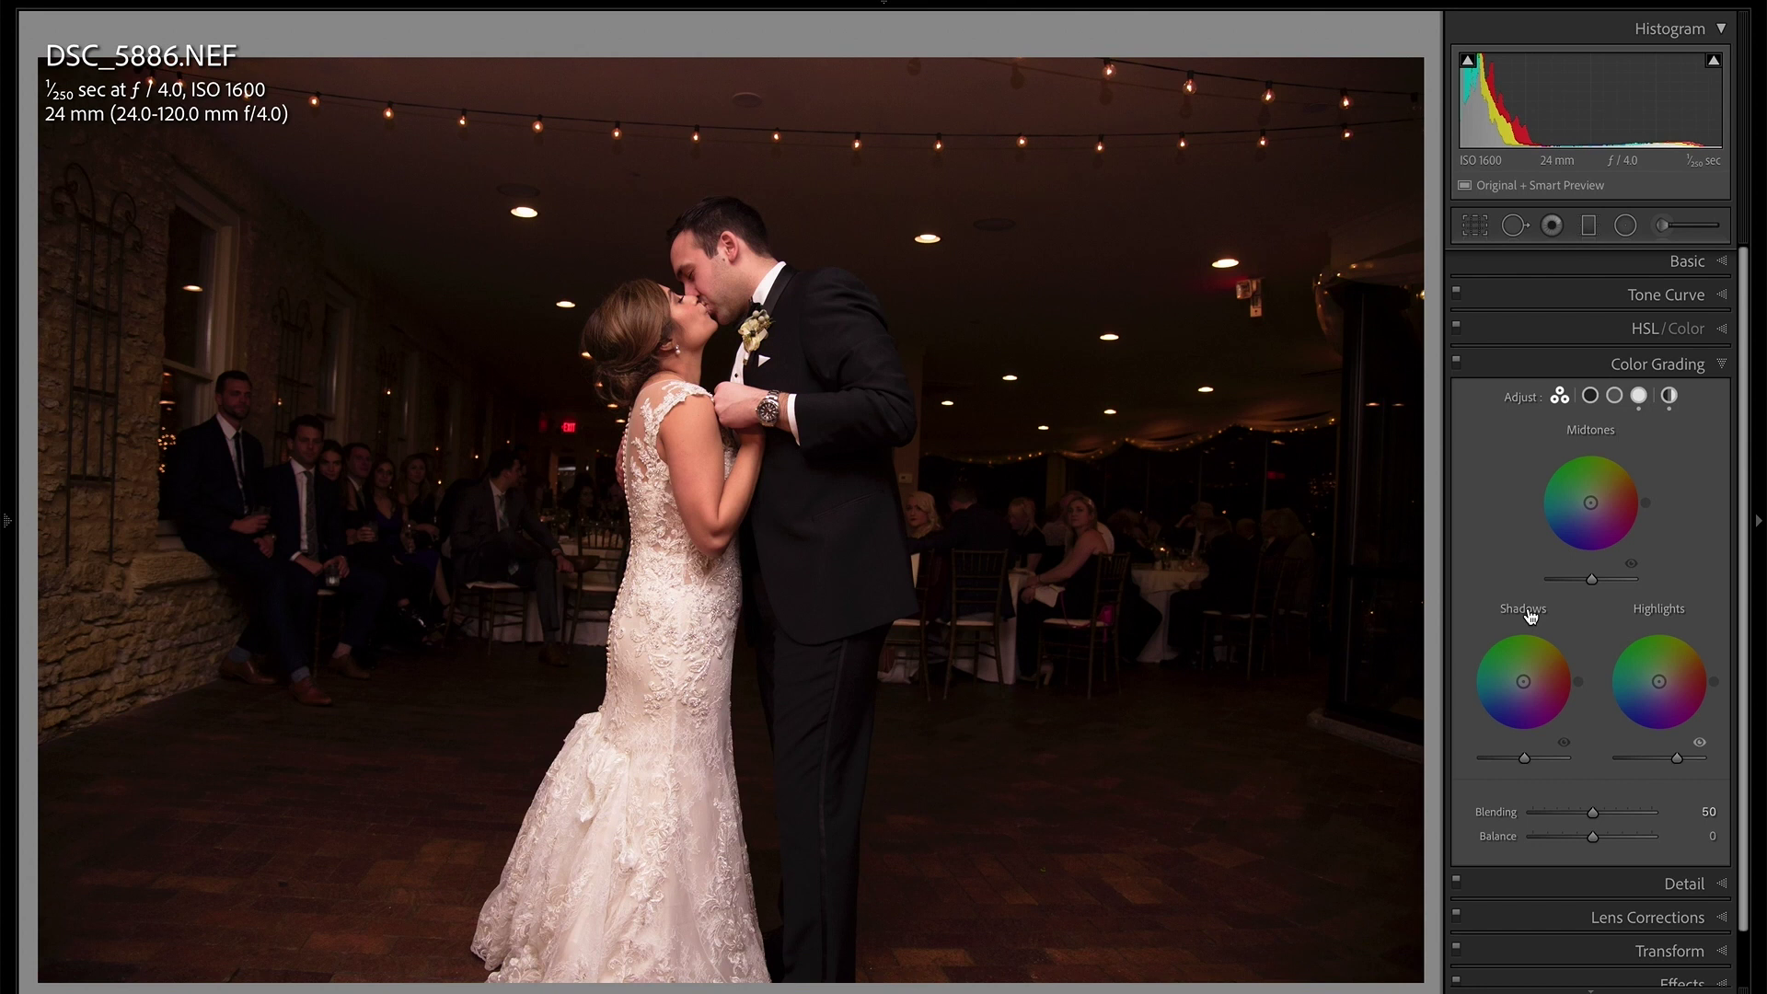
pyautogui.hotkey('ctrl', 'z')
pyautogui.press('alt')
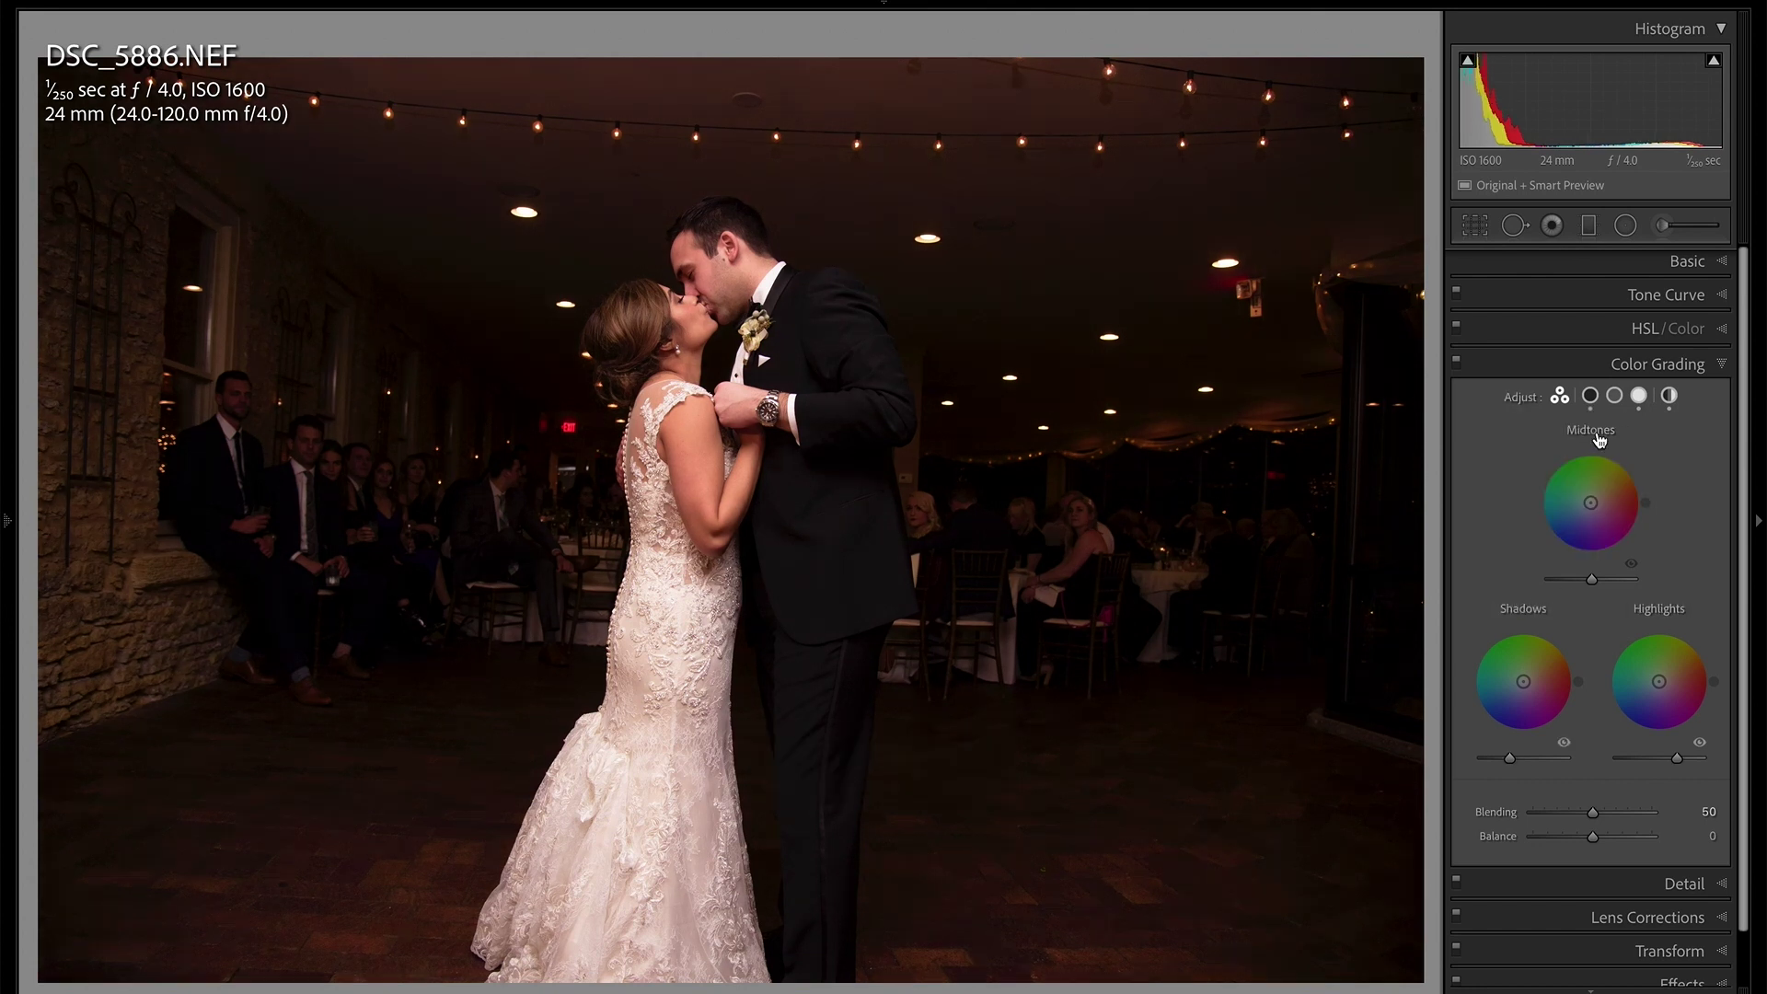
pyautogui.hotkey('ctrl', 'z')
# Toggle Color Grading off and on, then repeatedly hide and show the Highlights grade's effect.
pyautogui.click(1455, 363)
pyautogui.click(1455, 364)
pyautogui.click(1615, 397)
pyautogui.click(1639, 397)
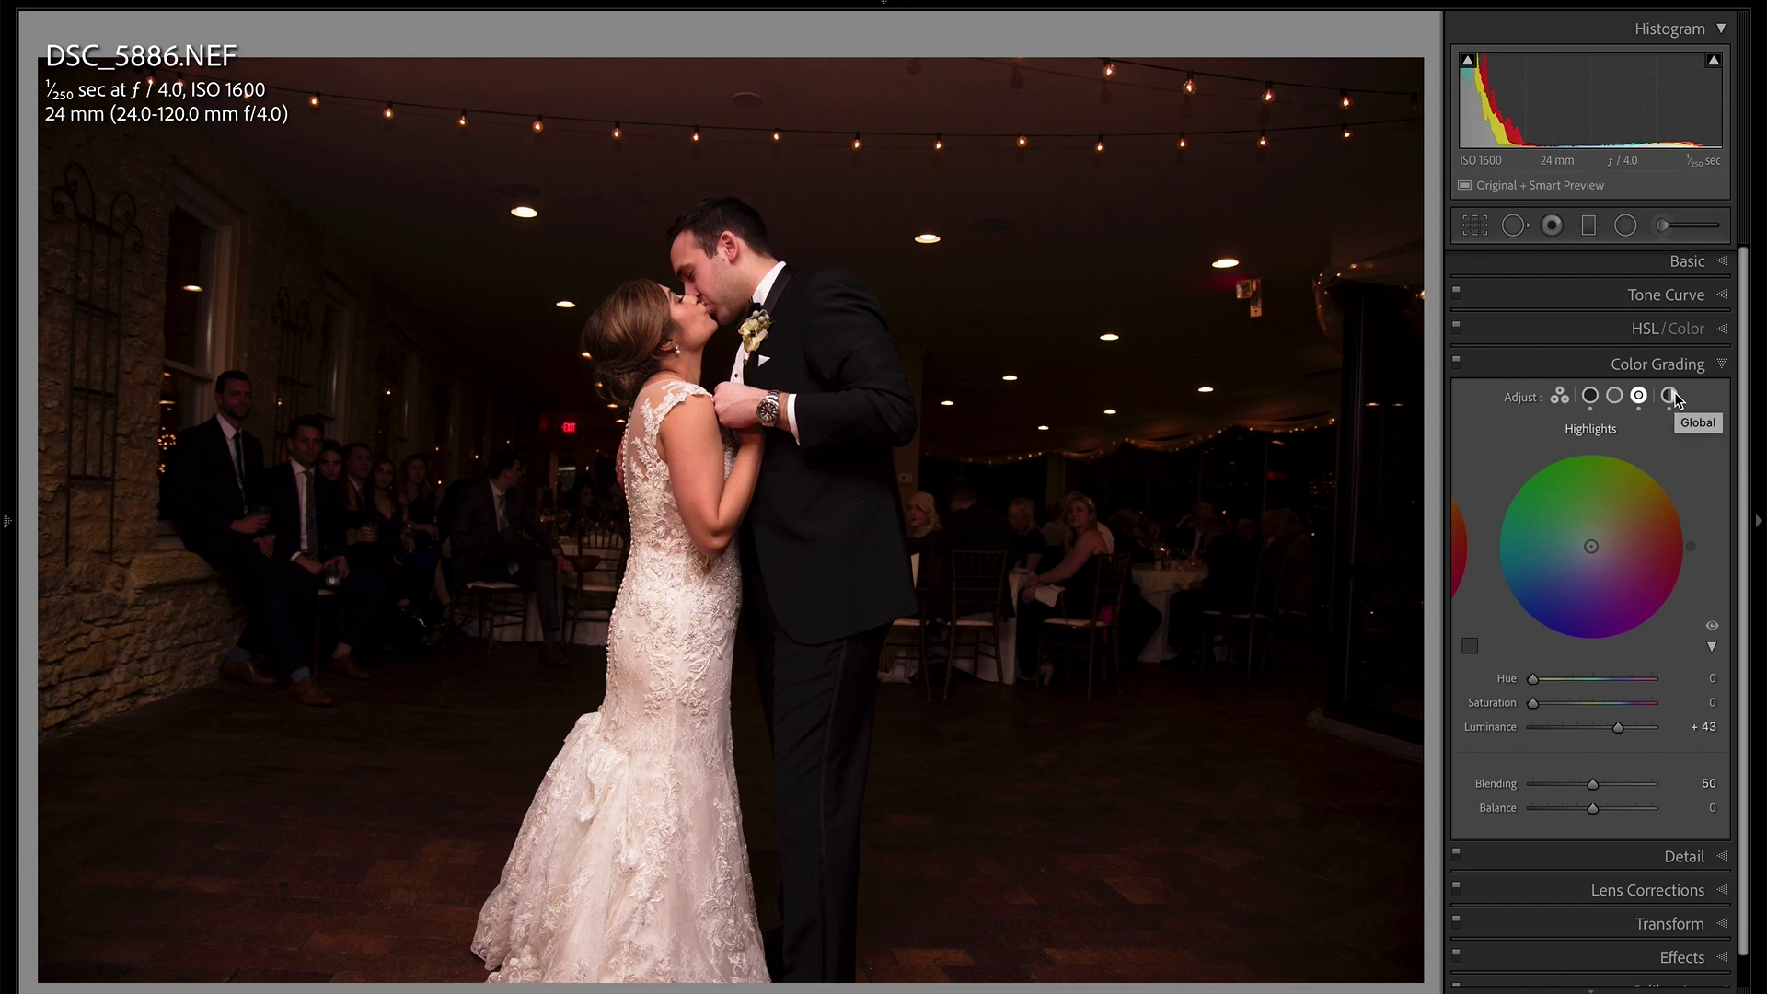
pyautogui.click(1712, 627)
pyautogui.click(1711, 628)
pyautogui.click(1711, 629)
pyautogui.click(1712, 628)
pyautogui.click(1712, 629)
pyautogui.click(1712, 629)
# Open photo 7, _JEL3936, in Develop with all panels showing.
pyautogui.press('g')
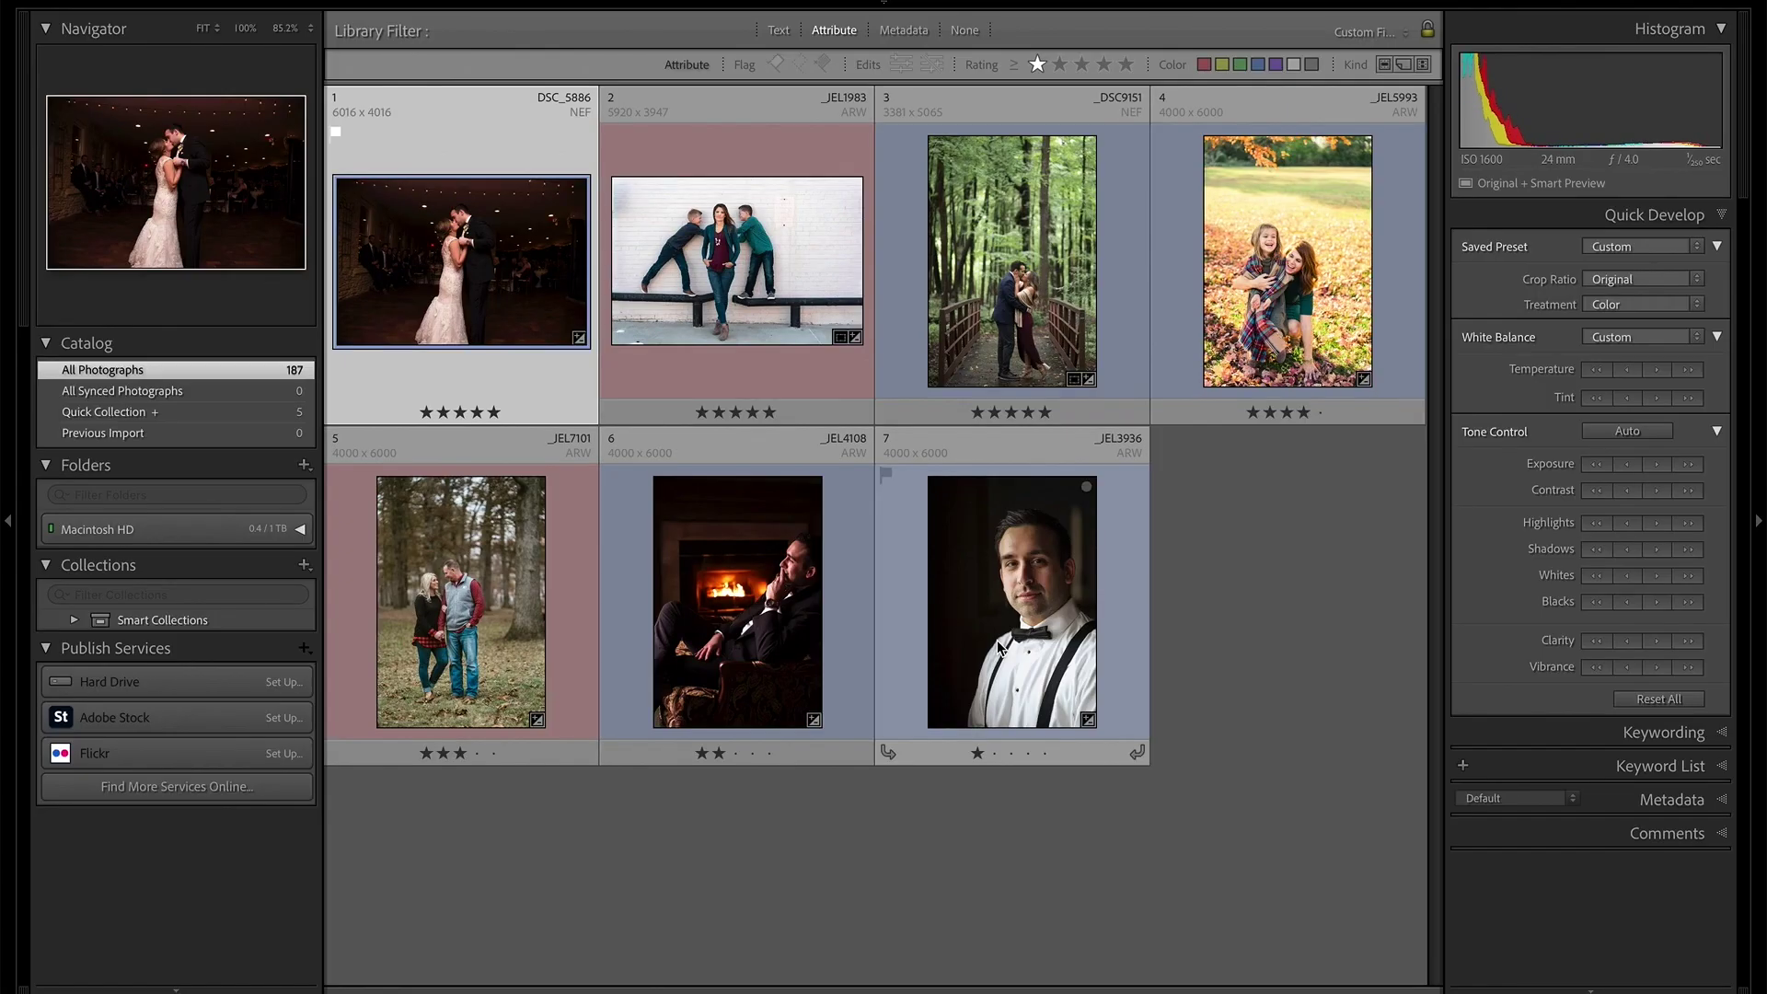
pyautogui.click(998, 647)
pyautogui.press('d')
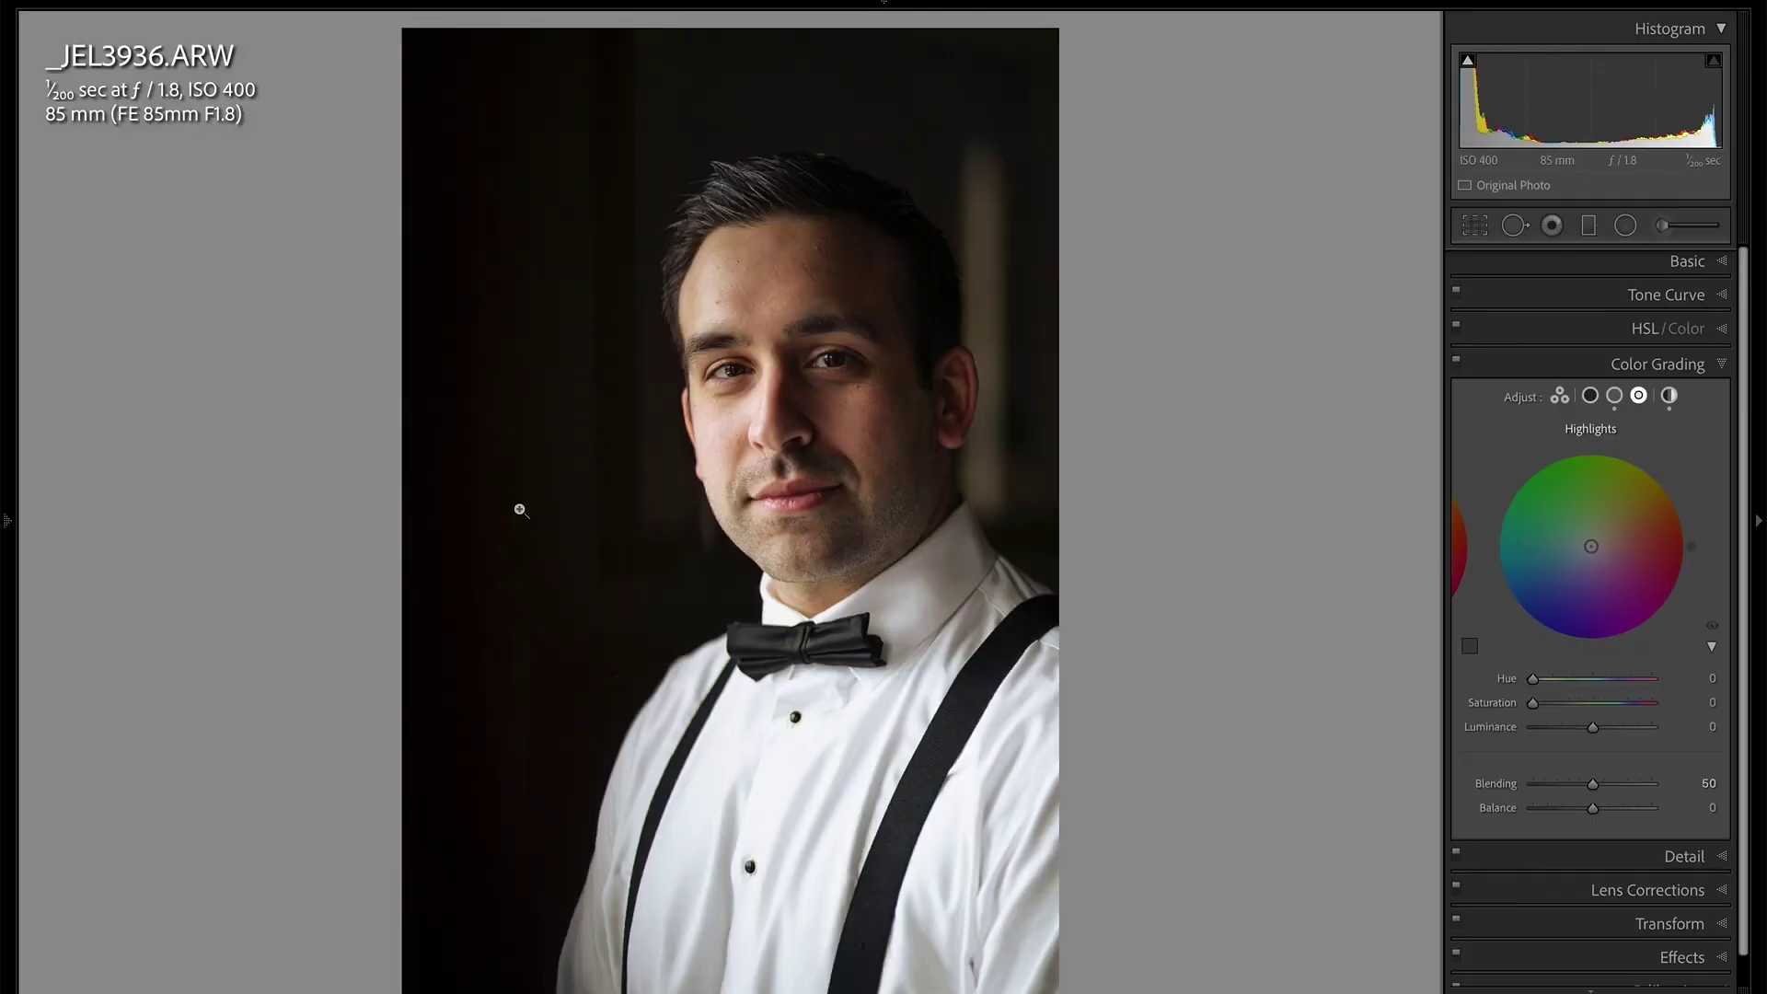
pyautogui.press('Tab')
pyautogui.hotkey('shift', 'Tab')
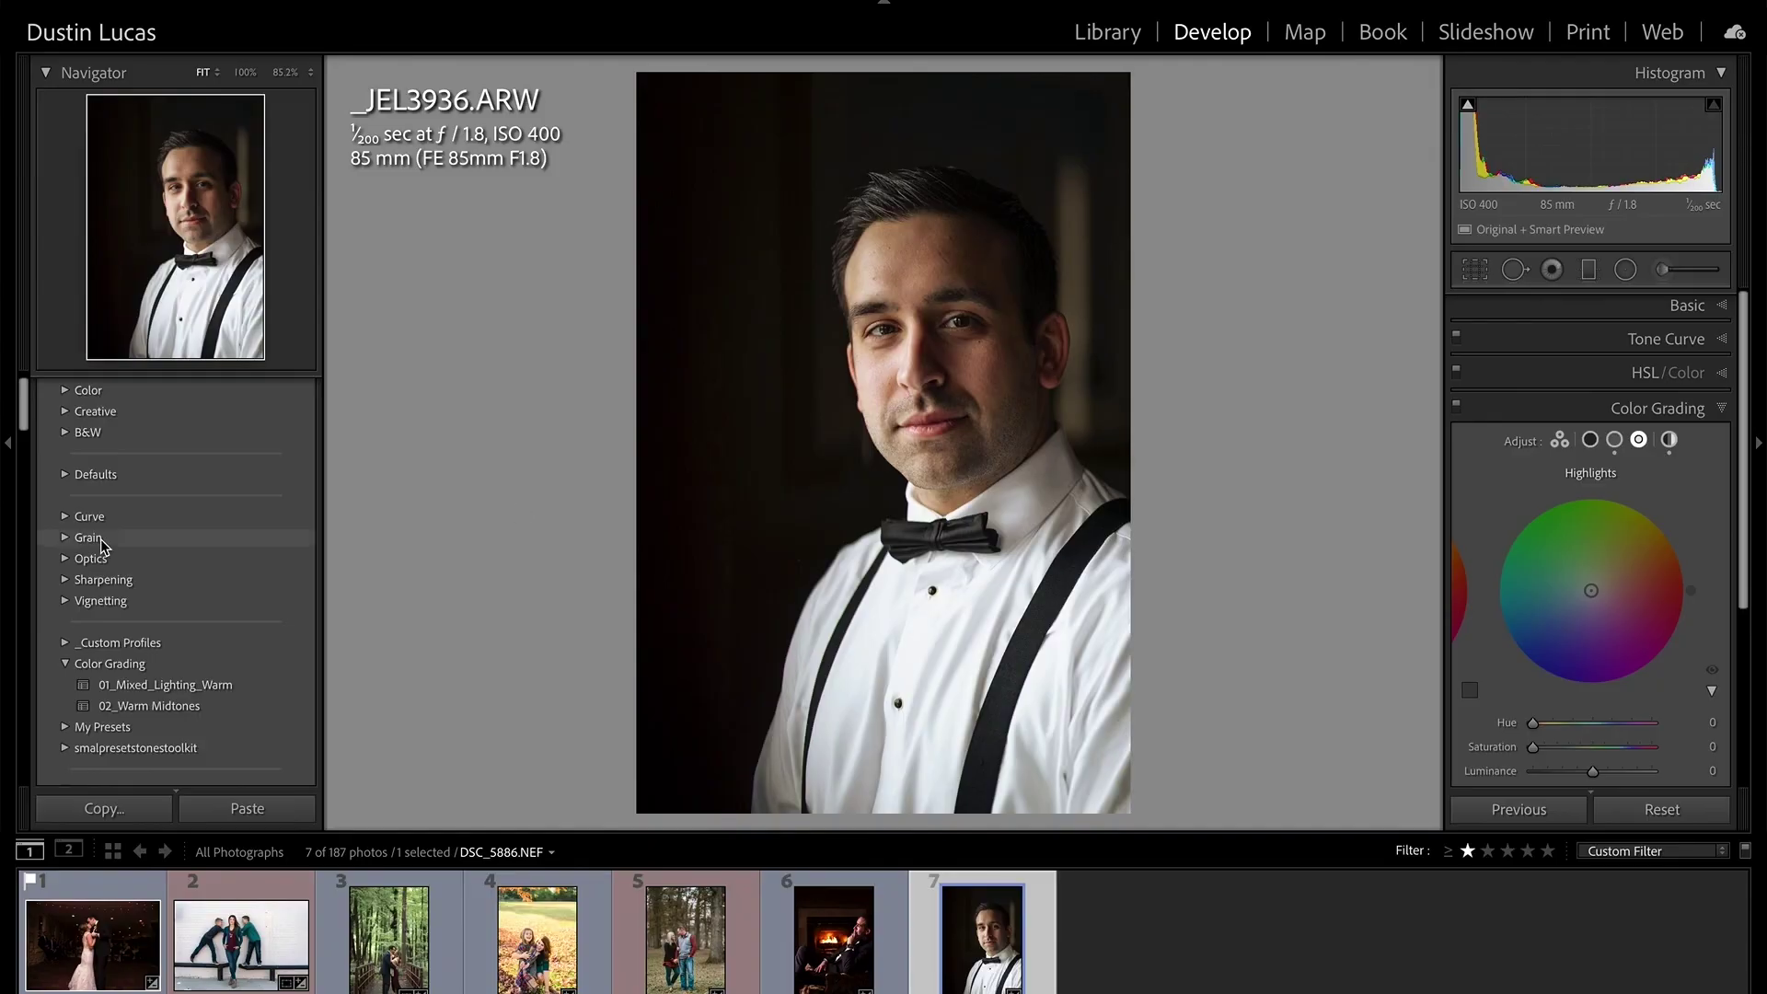
pyautogui.scroll(-15, 95, 469)
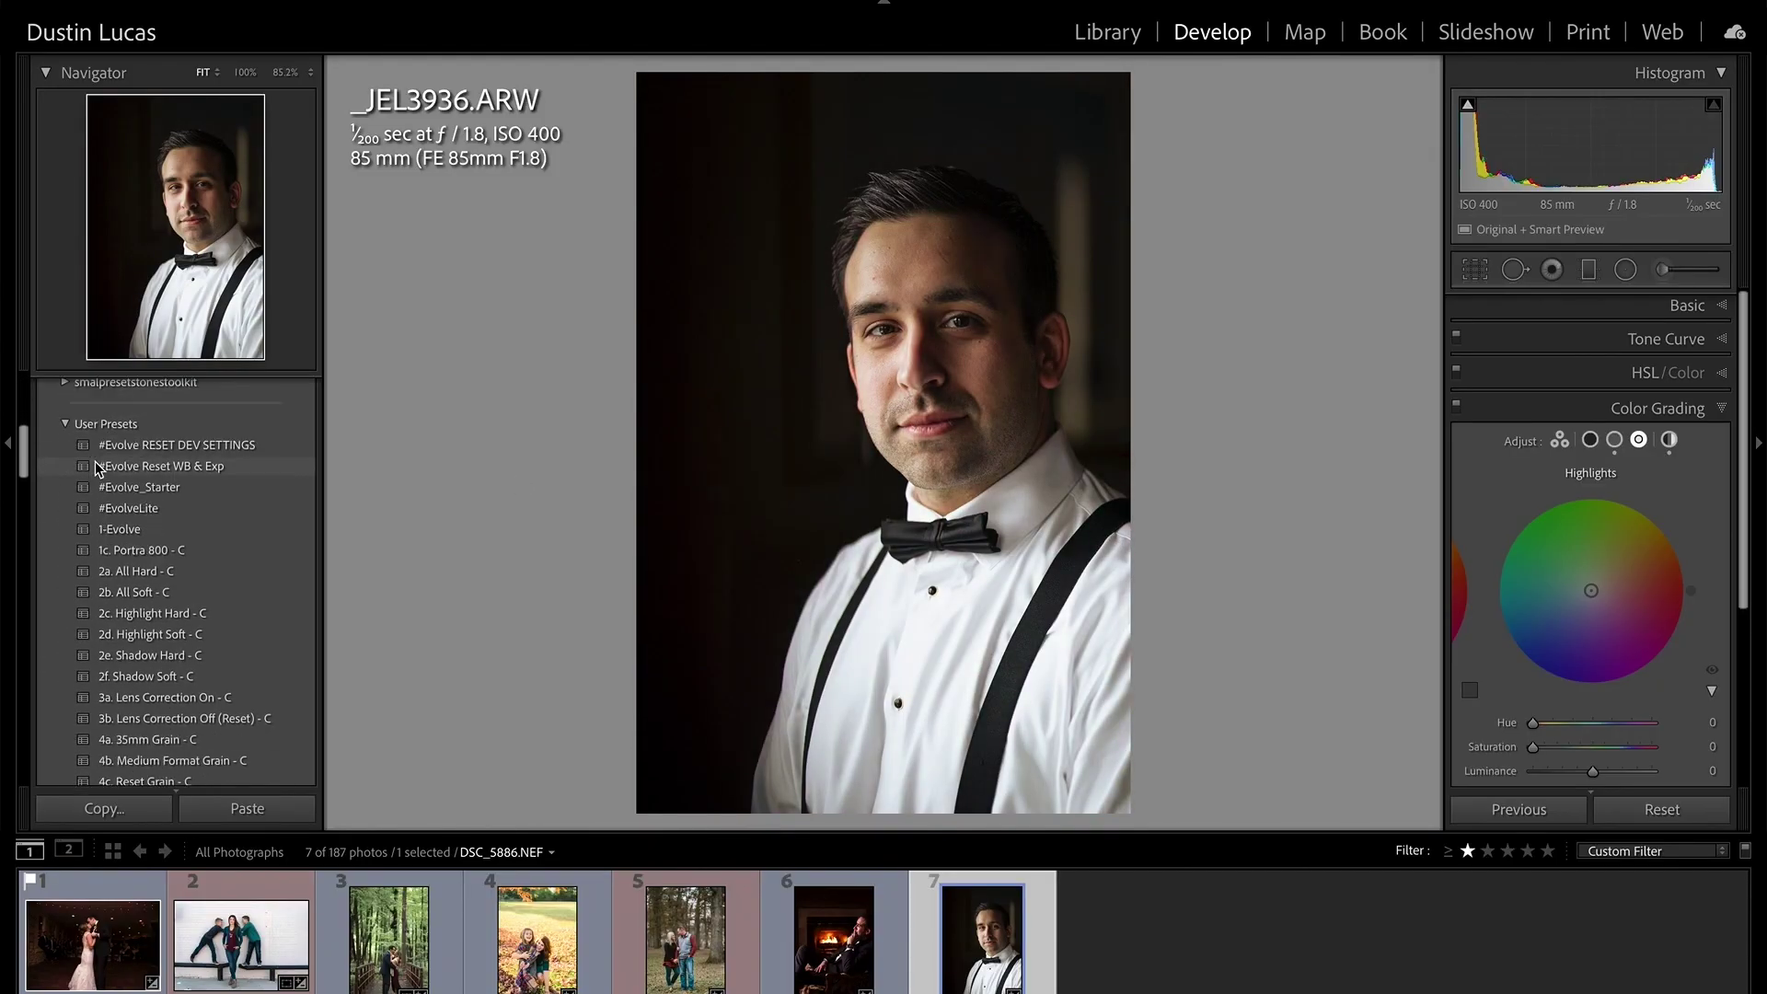
pyautogui.scroll(15, 95, 469)
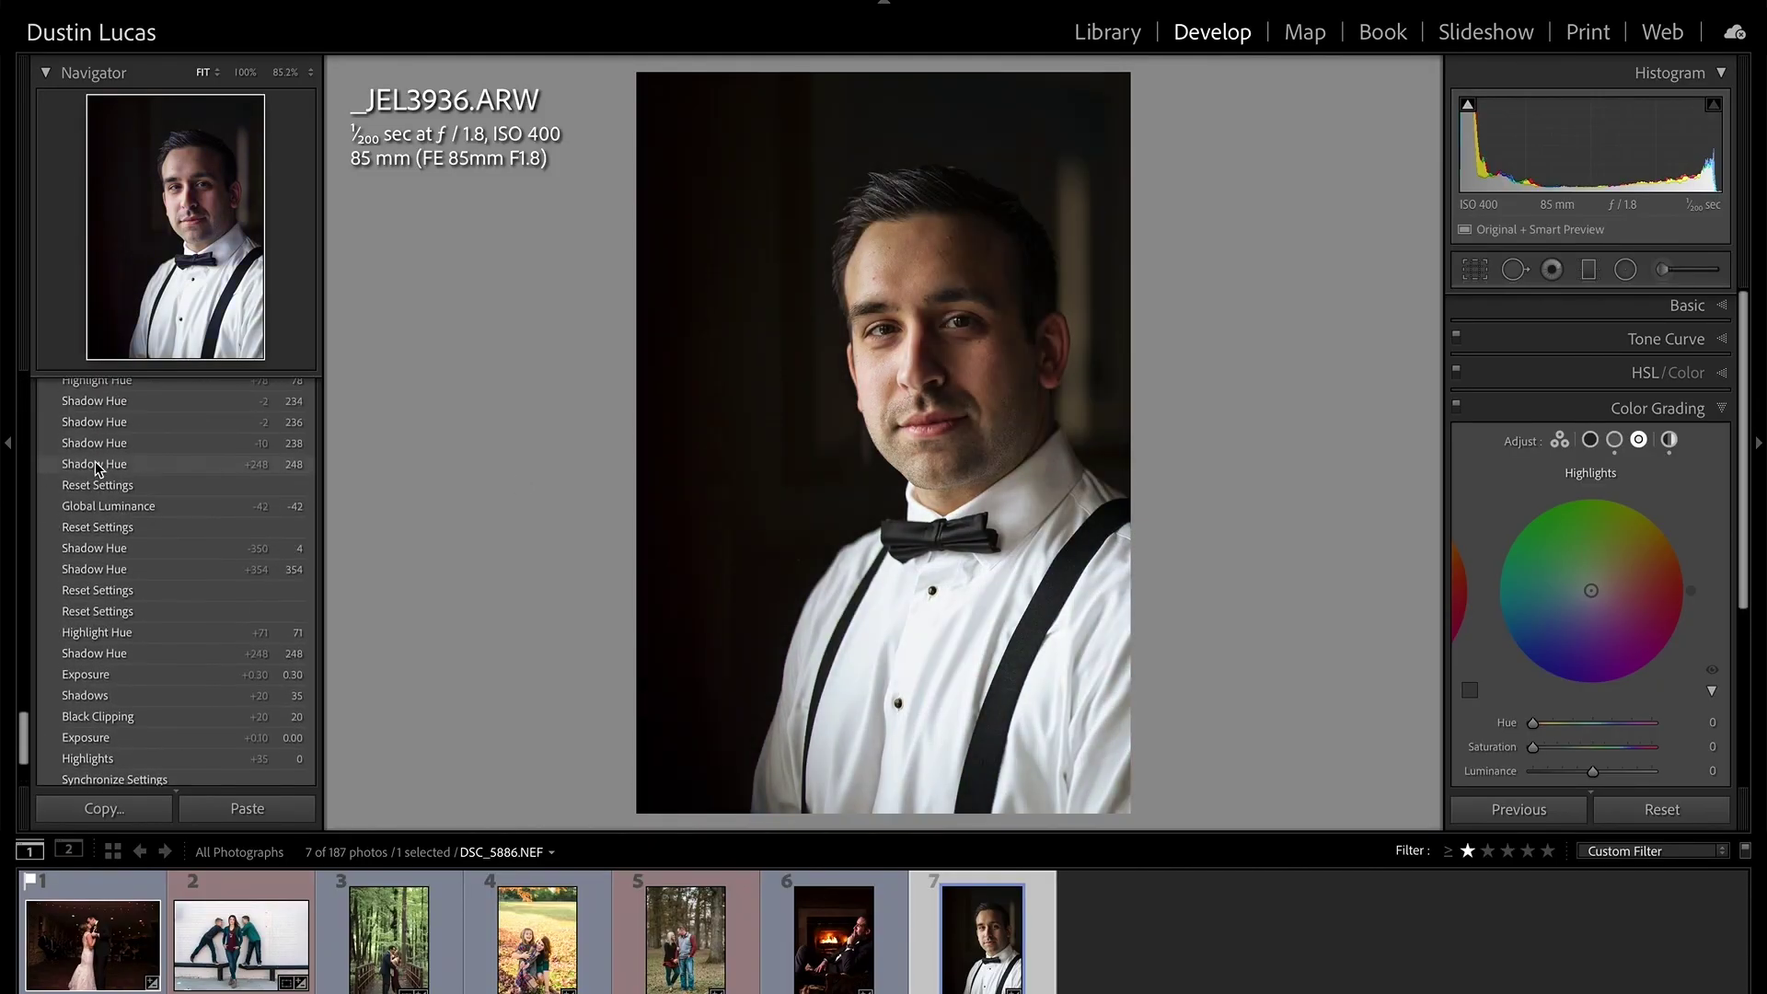
# Revert to the Midtone Hue history state and raise Highlights saturation to 26.
pyautogui.click(96, 498)
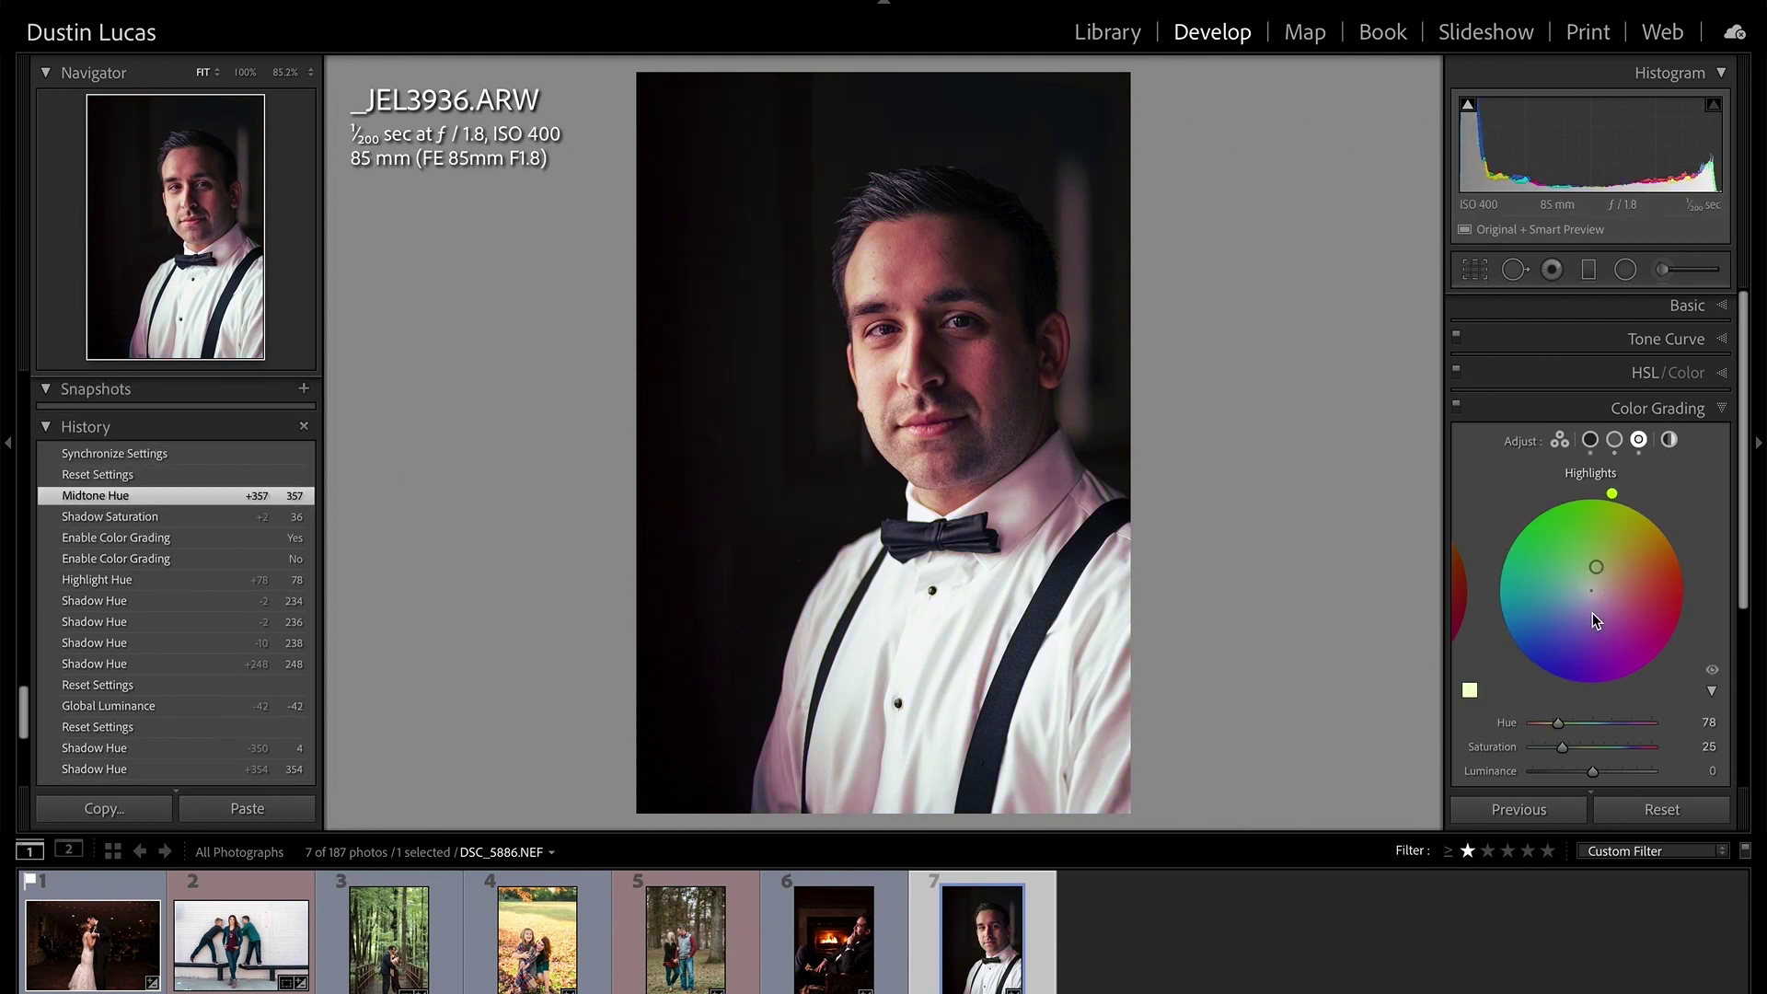
pyautogui.moveTo(1595, 566); pyautogui.dragTo(1595, 565)
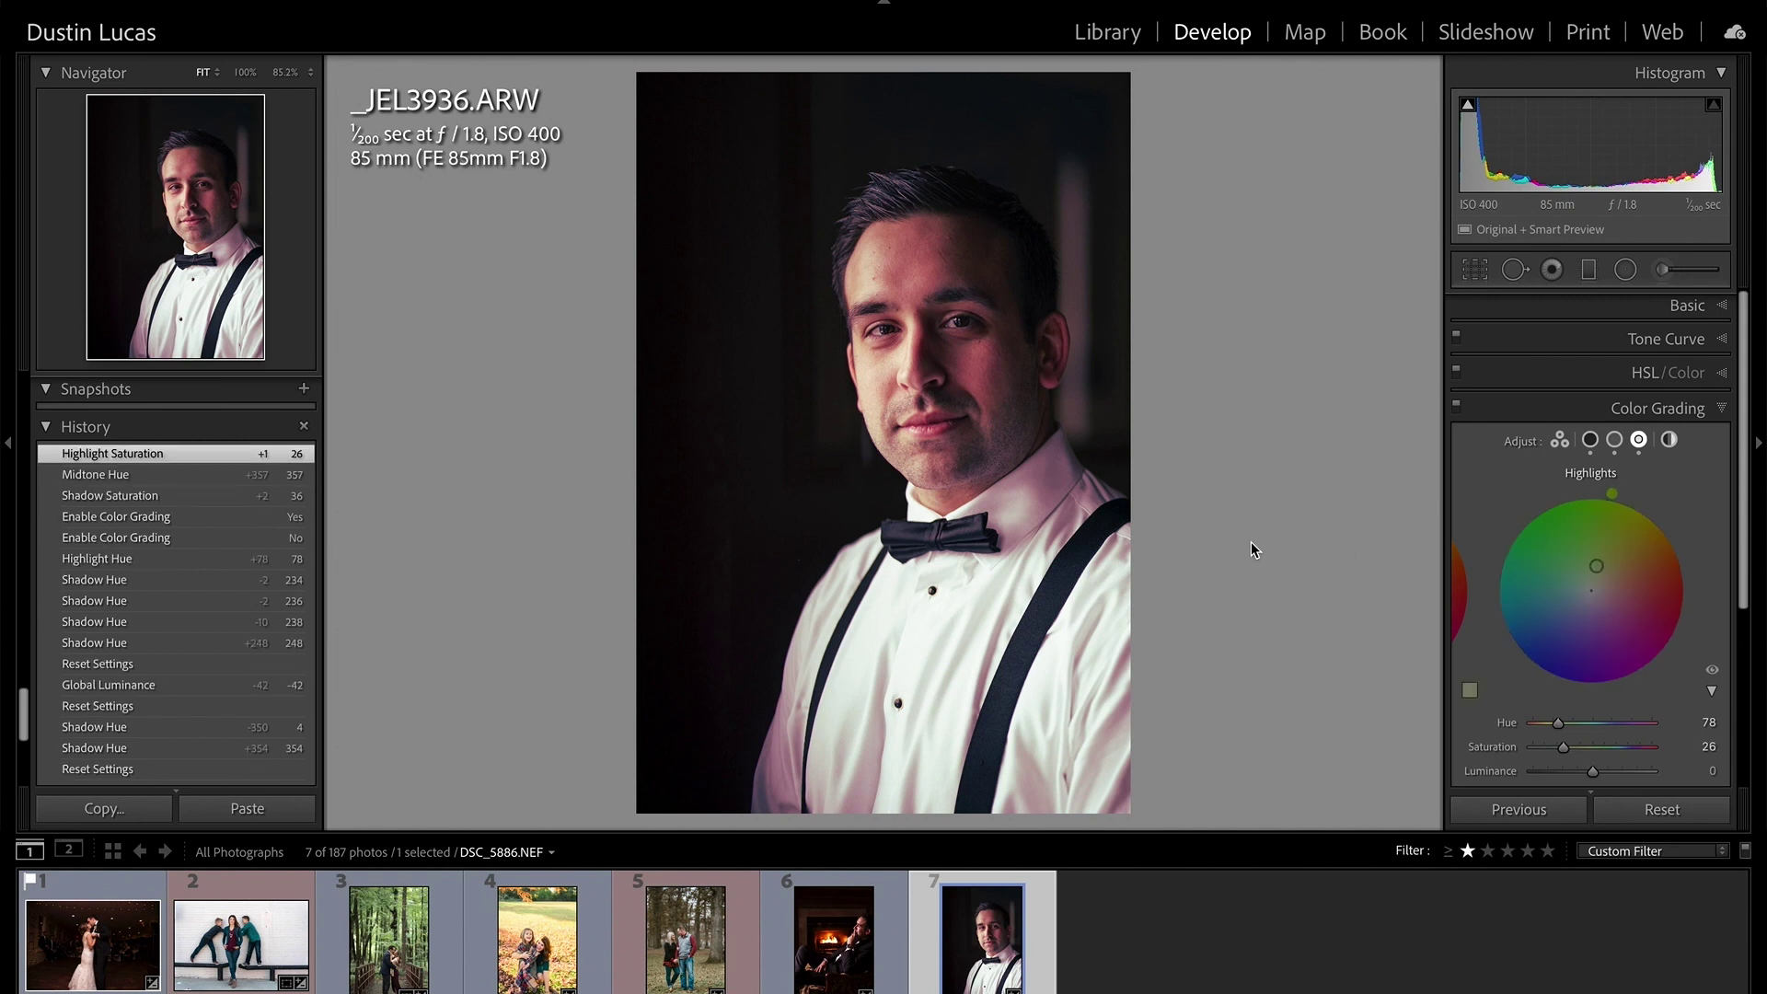
pyautogui.moveTo(898, 213); pyautogui.dragTo(899, 213)
# Return to the Library grid and select the DSC_5886 dance photo.
pyautogui.press('g')
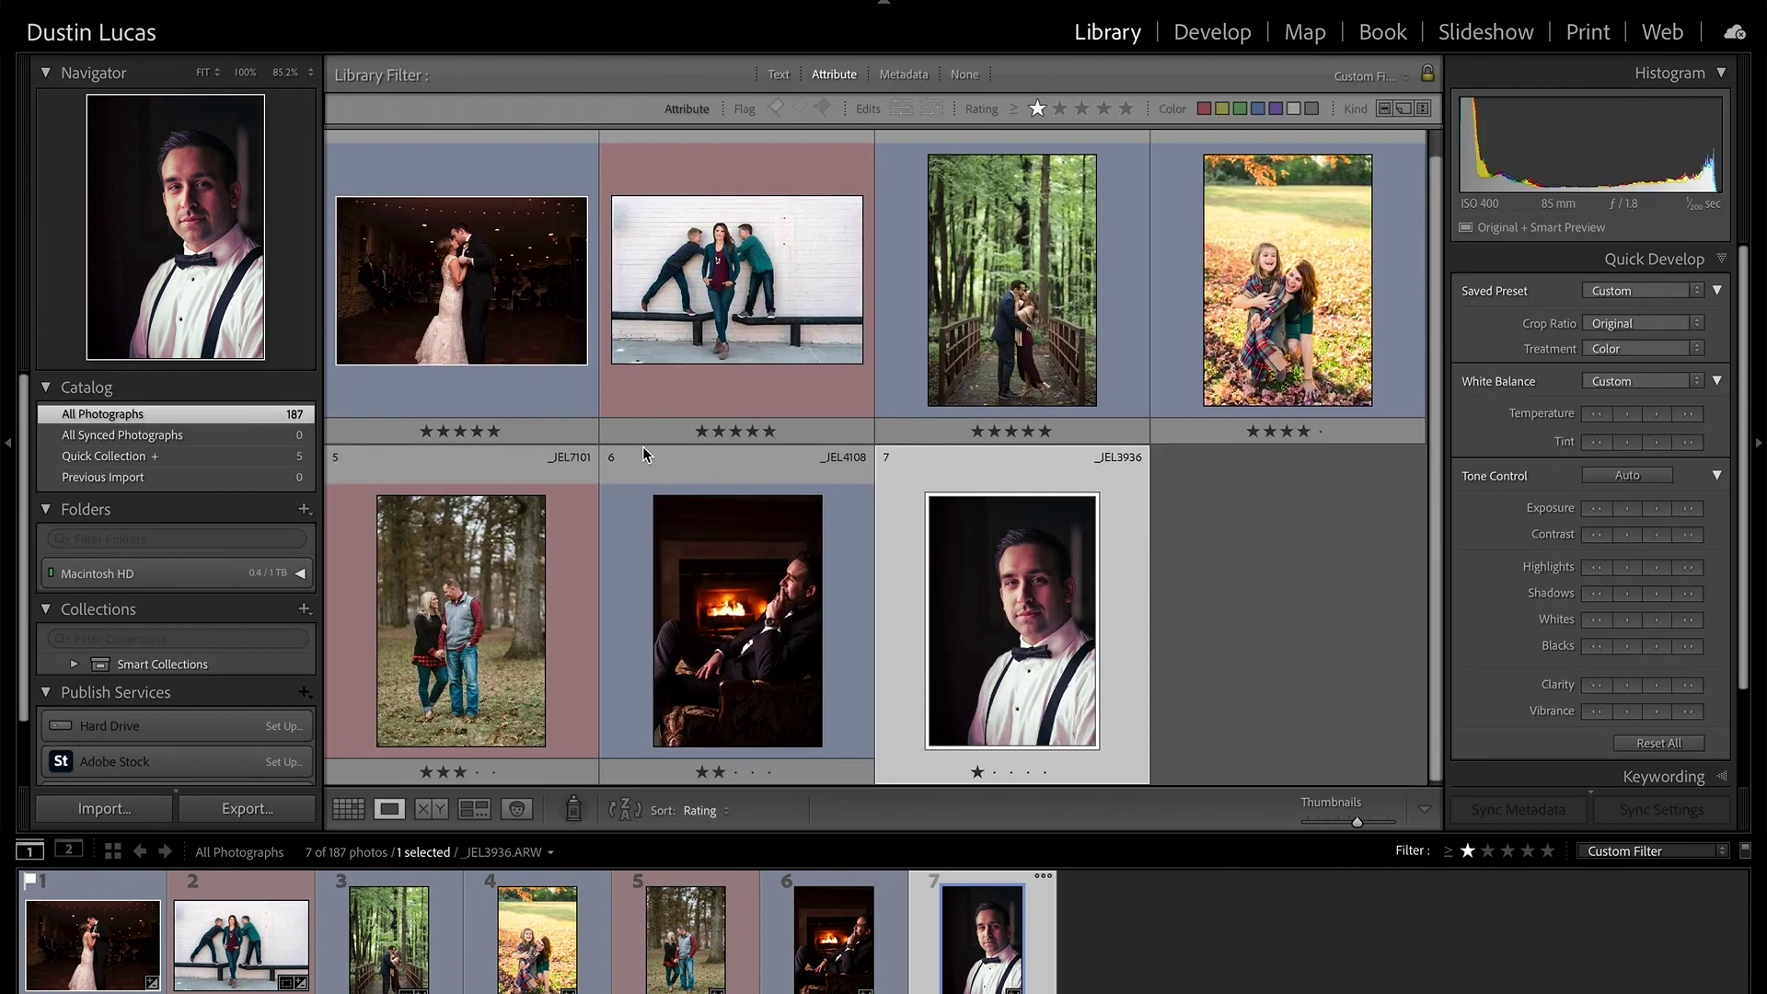
pyautogui.click(483, 342)
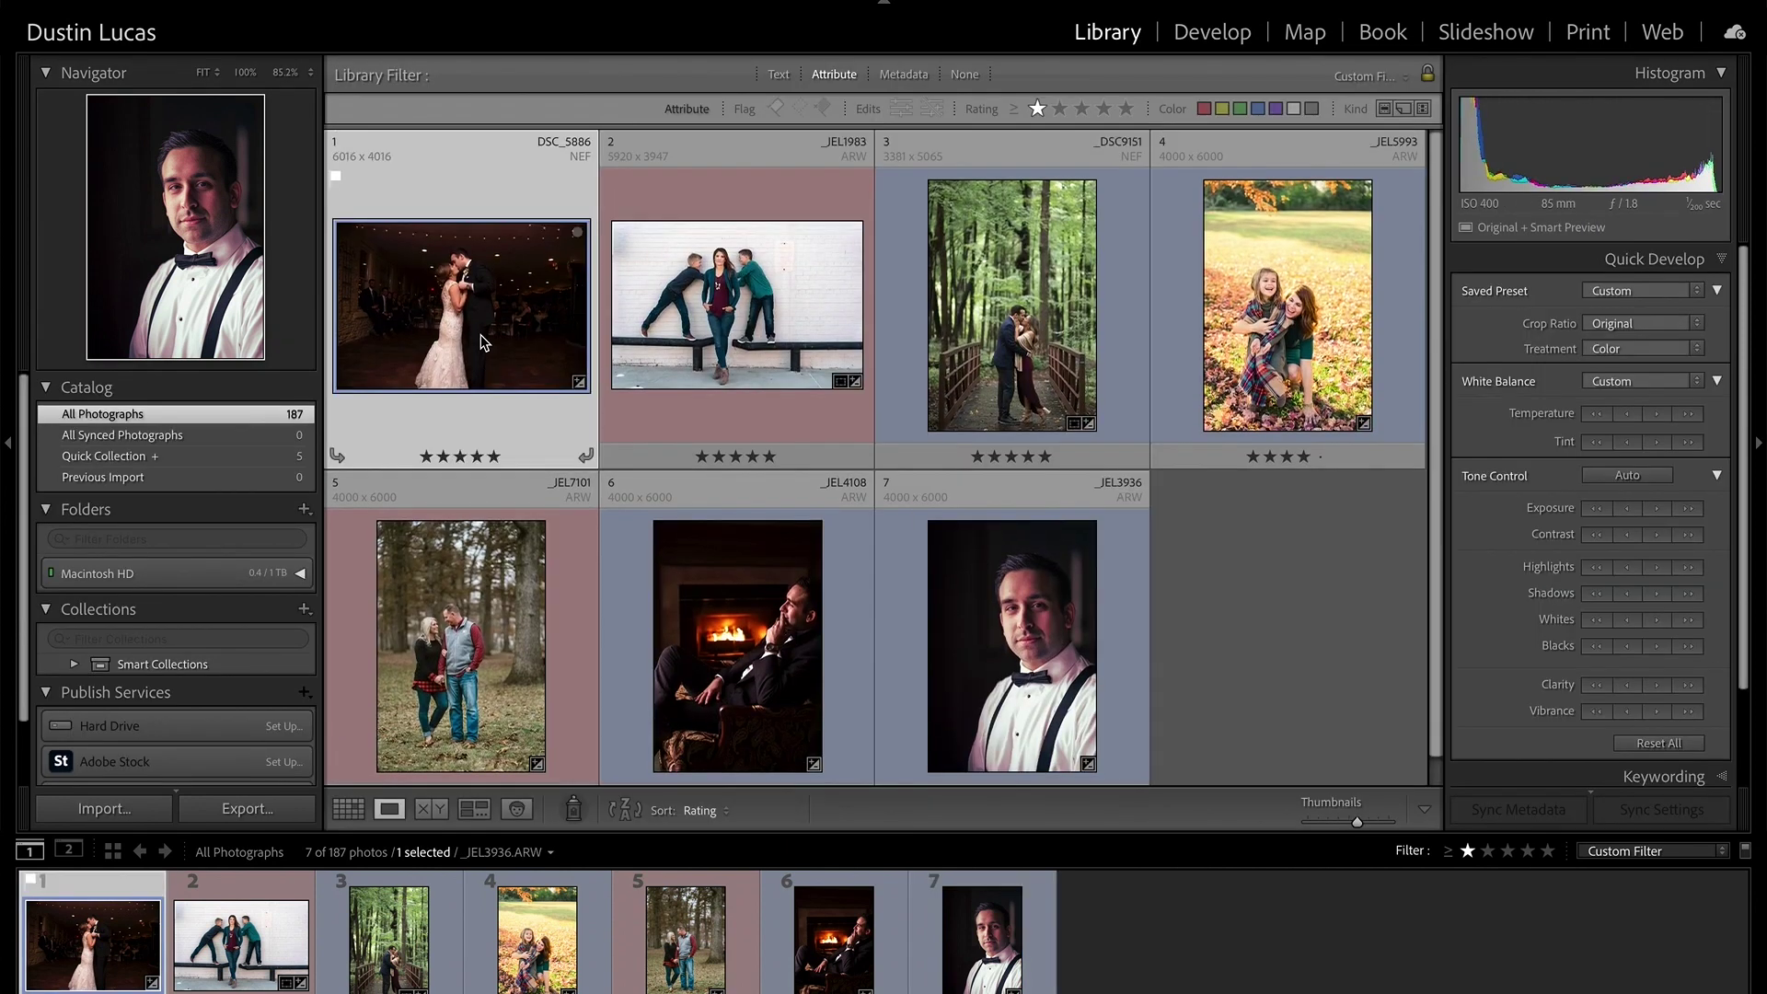